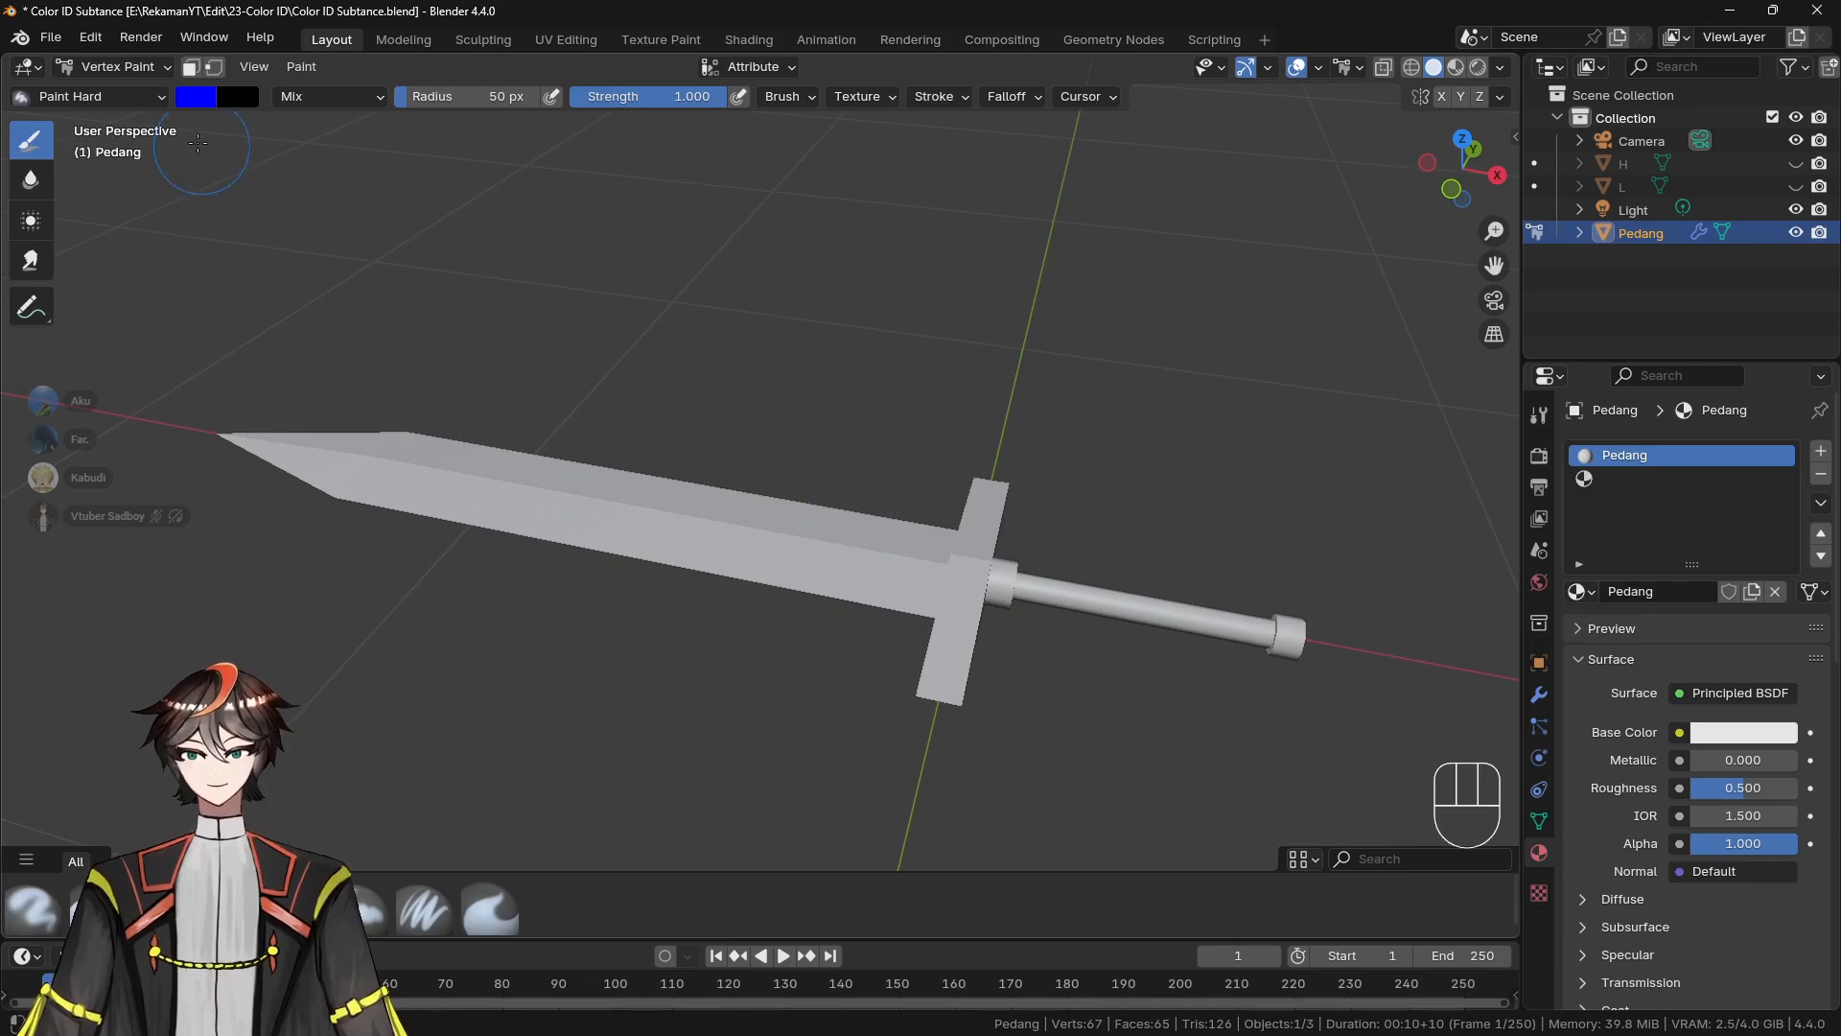
# Paint a red (#FF0000) brush stroke along the sword, and fill its entire surface with that vertex colour
pyautogui.click(268, 328)
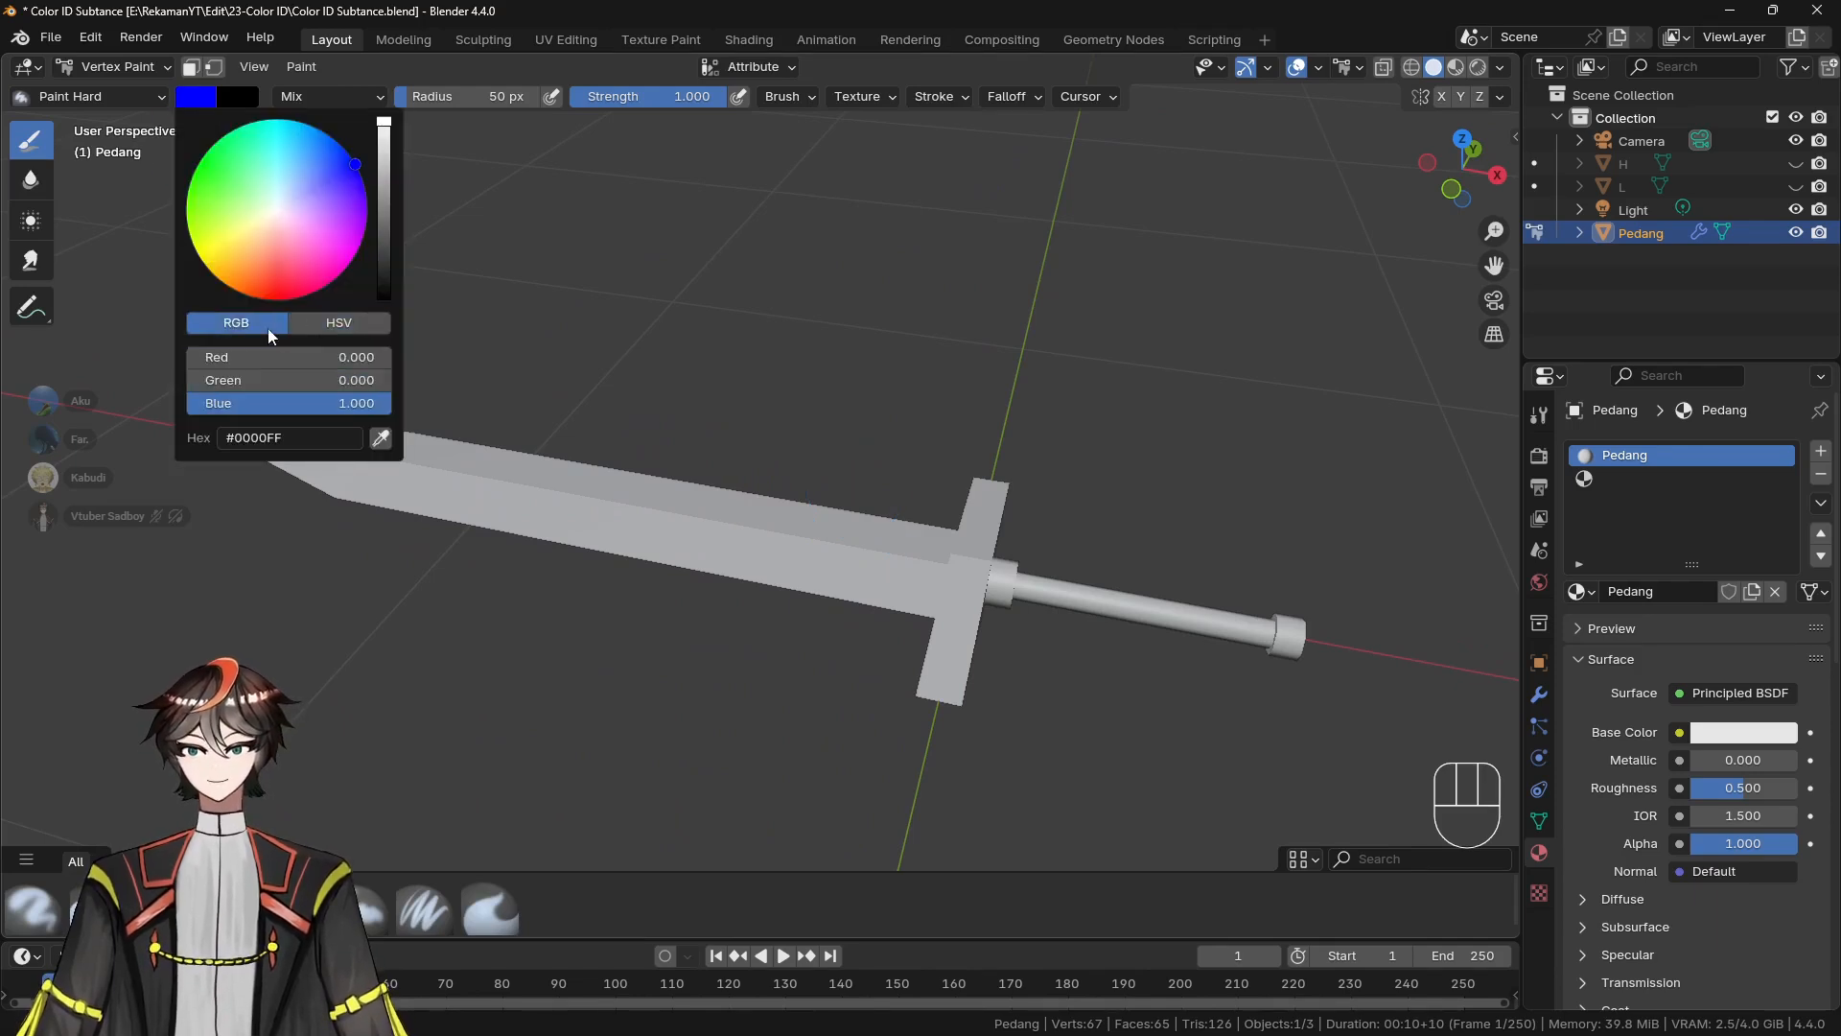
pyautogui.scroll(-10, 259, 356)
pyautogui.scroll(10, 282, 358)
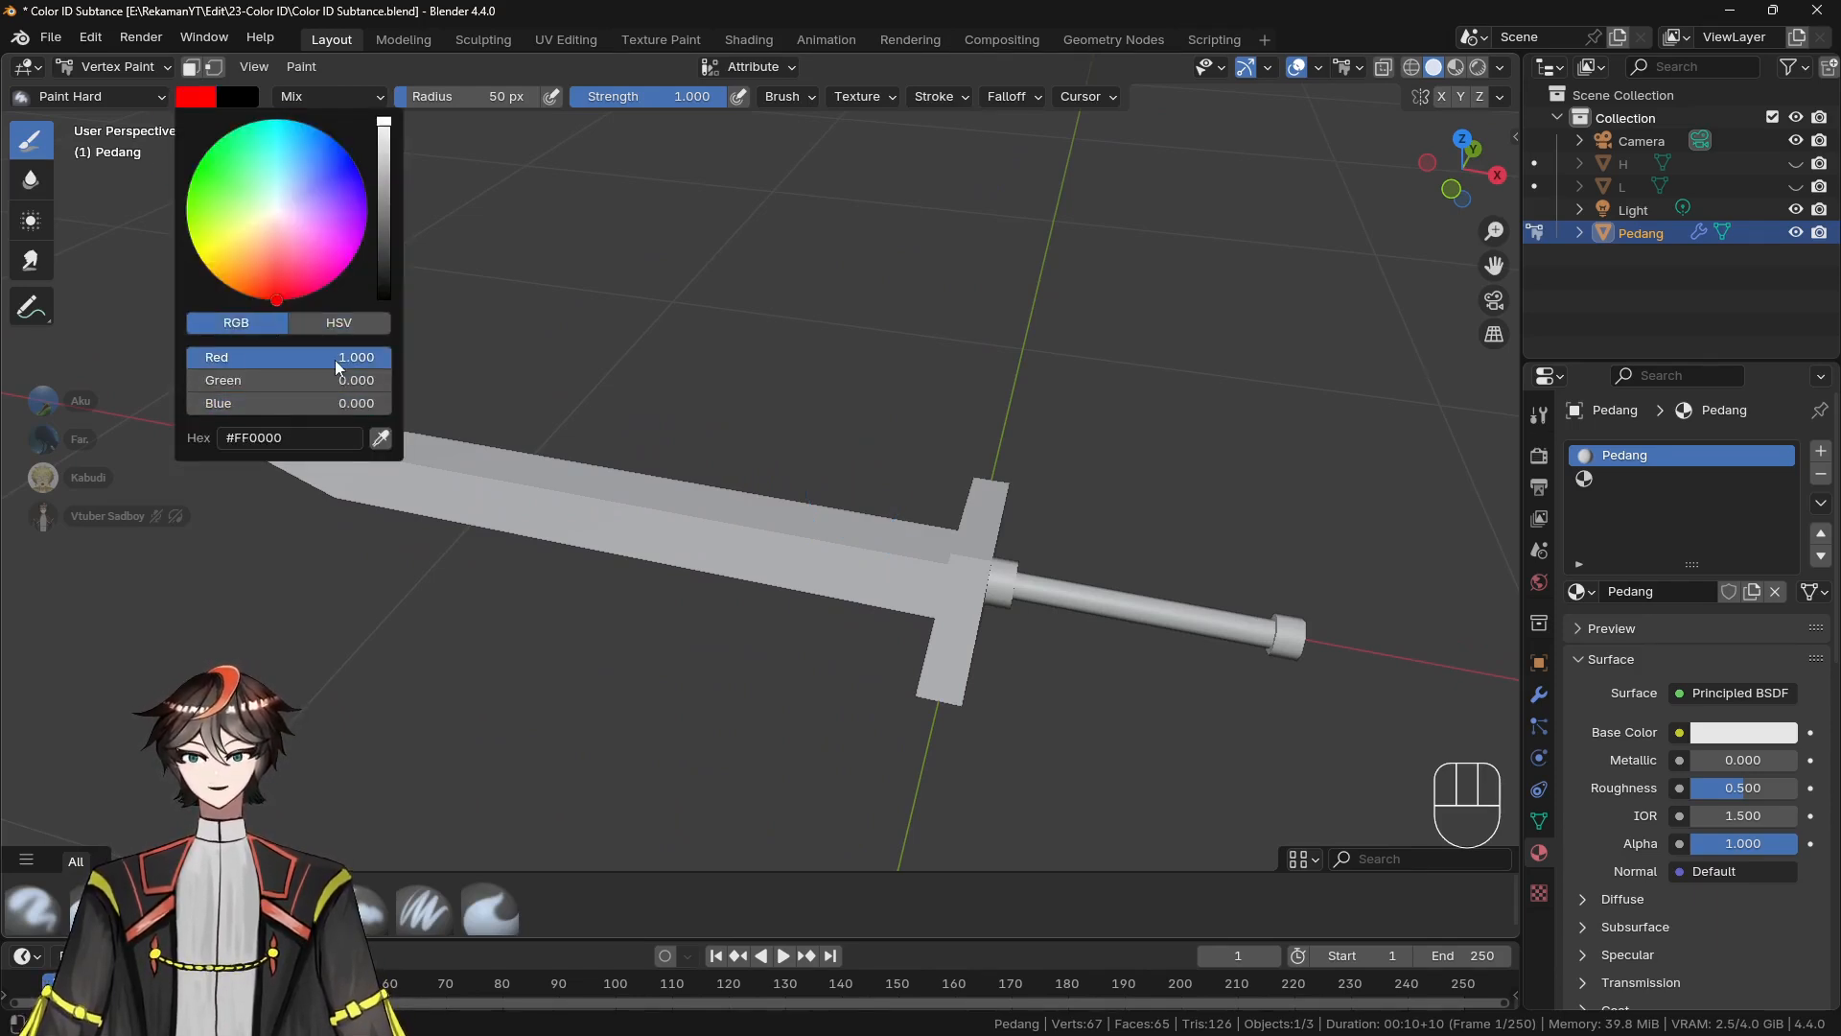
pyautogui.moveTo(1130, 349); pyautogui.dragTo(1094, 350, button='middle')
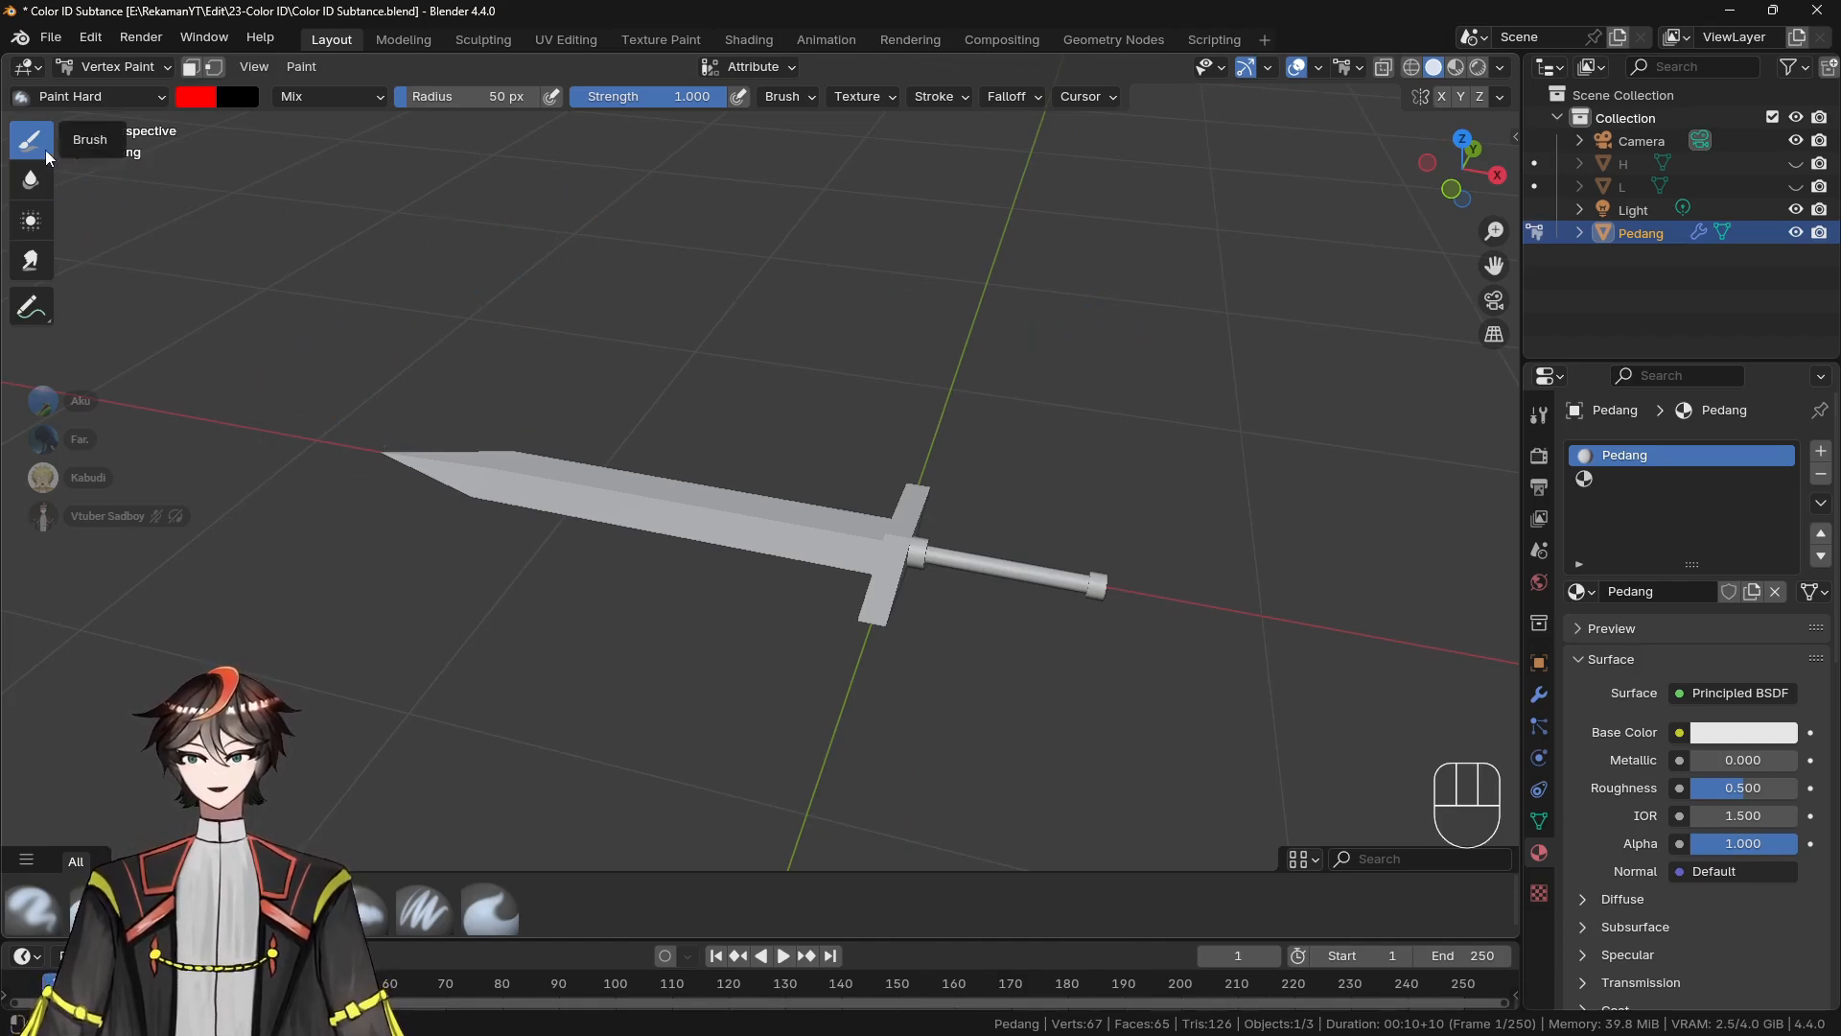
pyautogui.moveTo(413, 451)
pyautogui.mouseDown()
pyautogui.moveTo(959, 565)
pyautogui.moveTo(897, 624)
pyautogui.moveTo(1074, 580)
pyautogui.mouseUp()
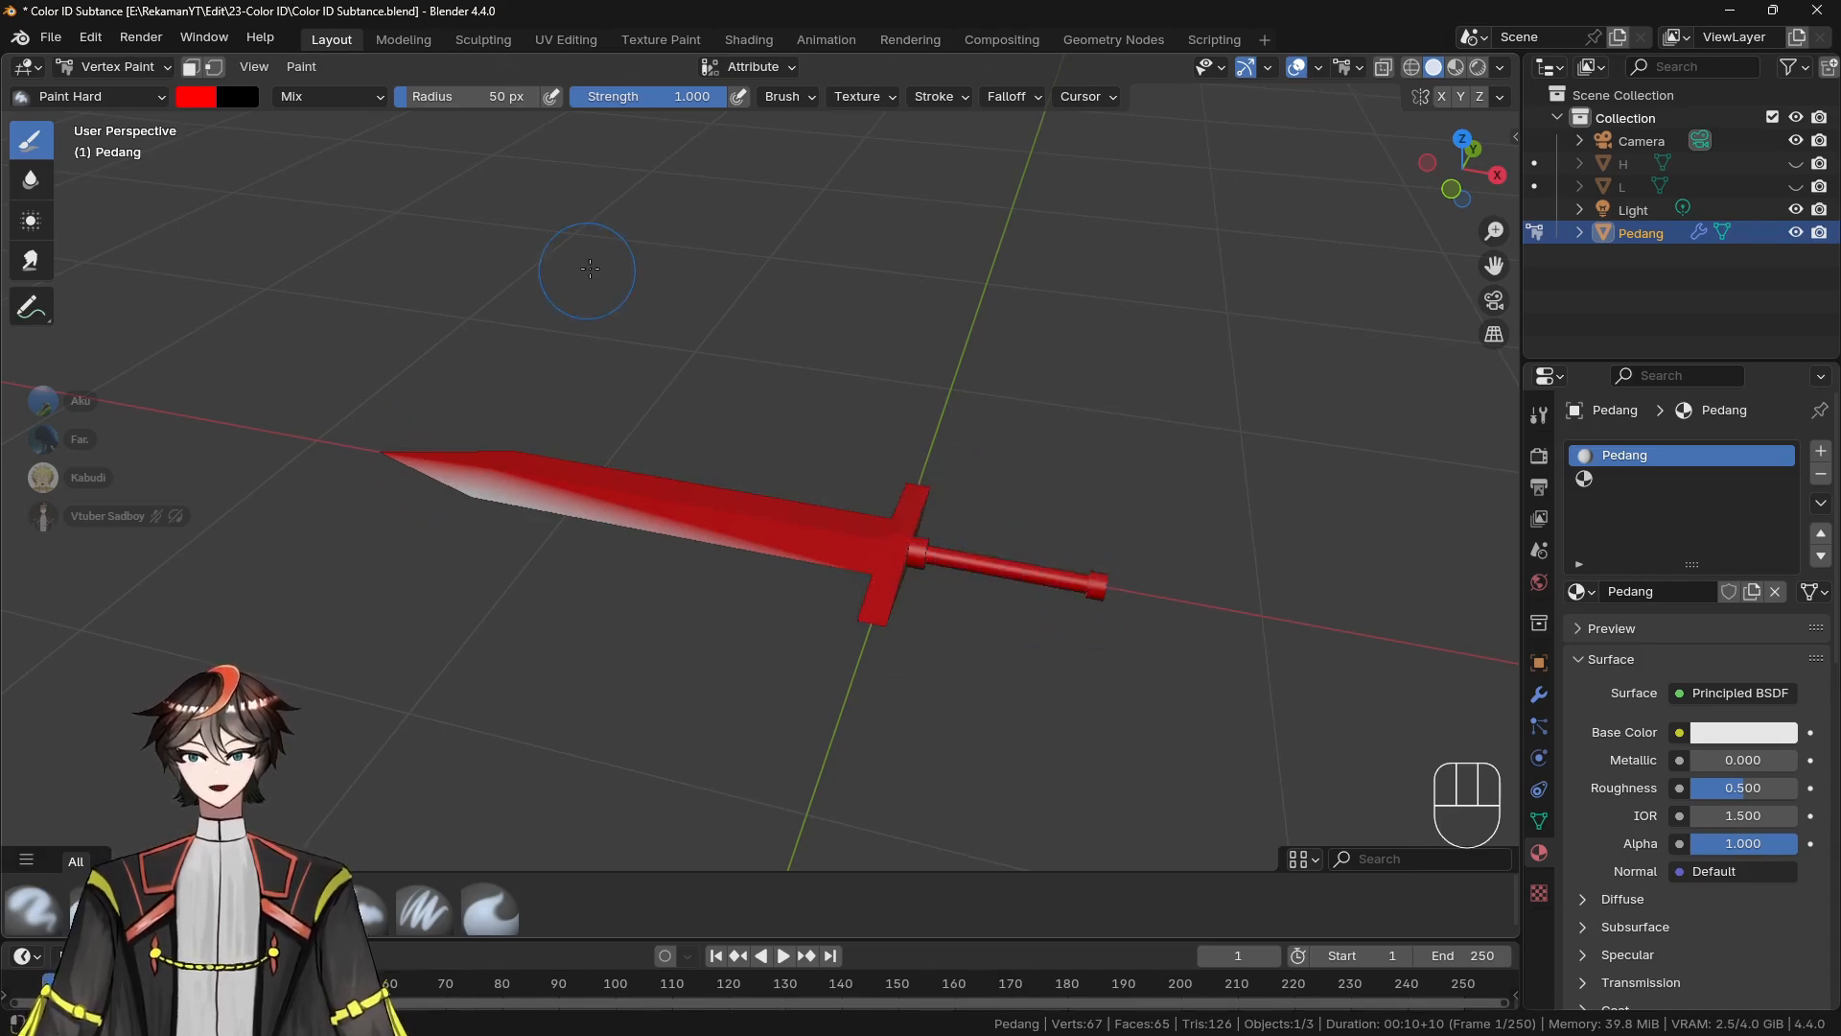
pyautogui.click(290, 68)
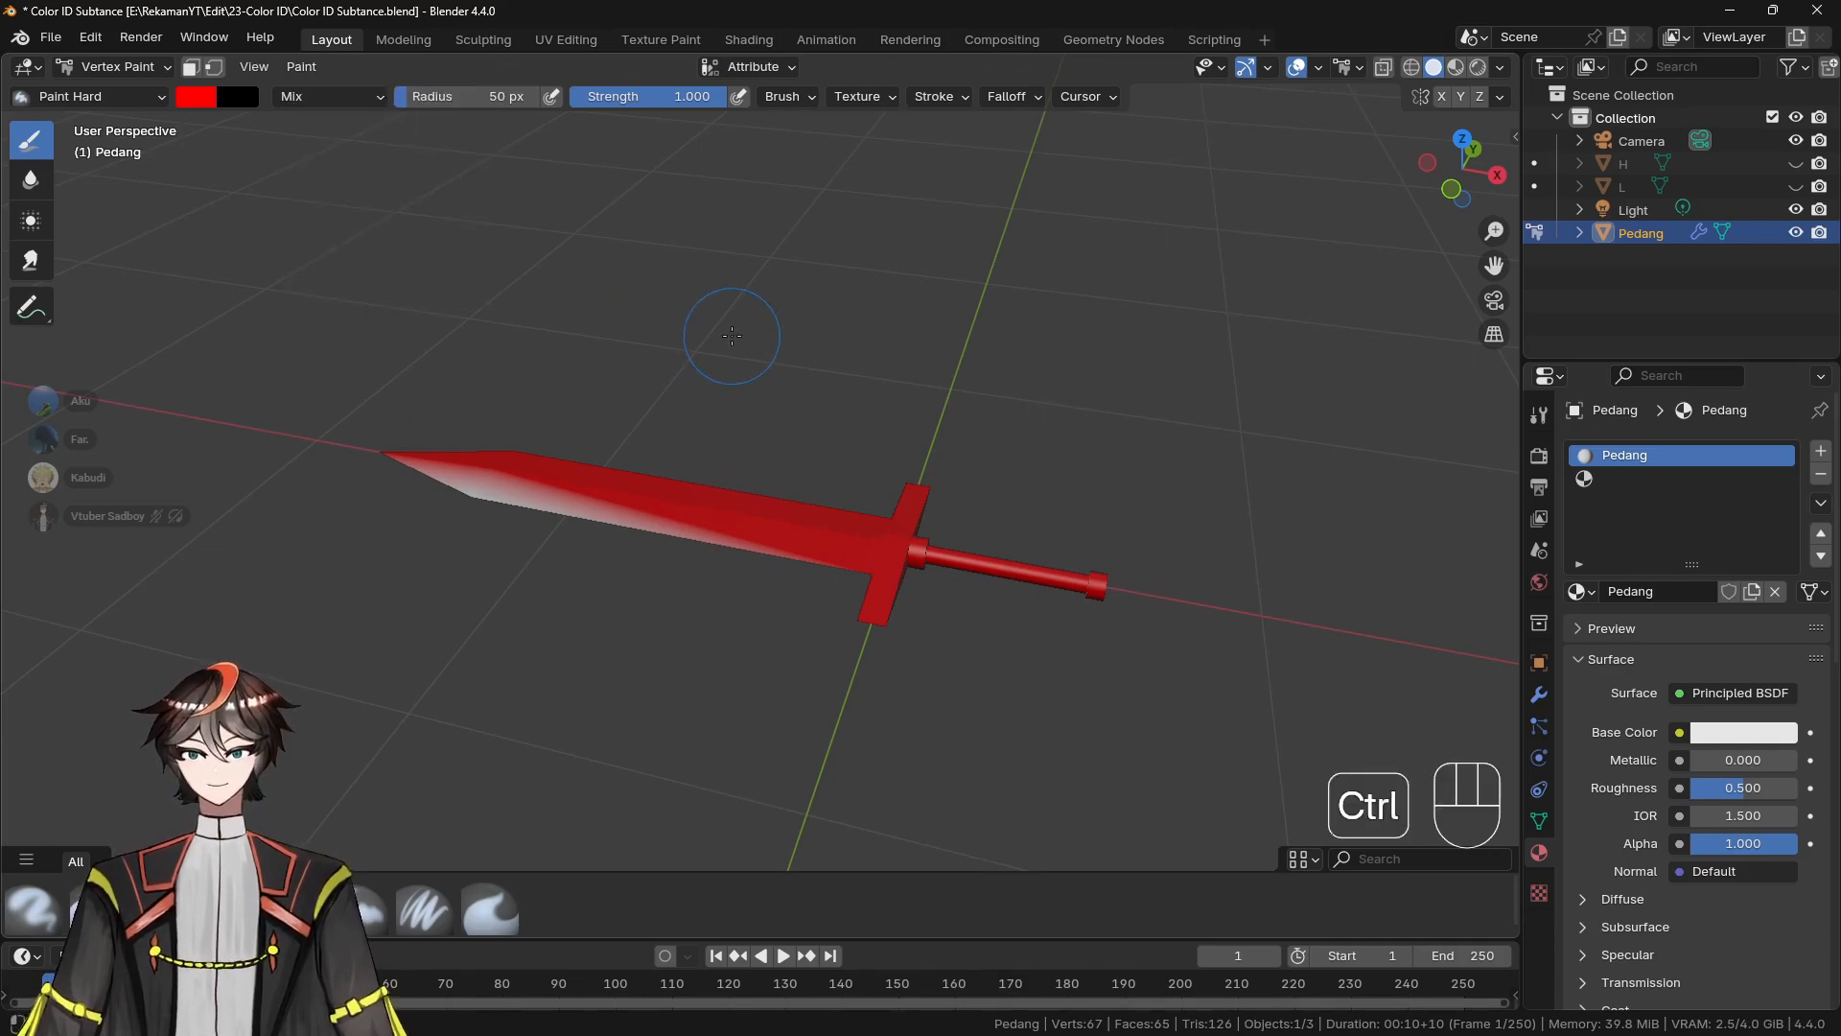
pyautogui.hotkey('ctrl', 'x')
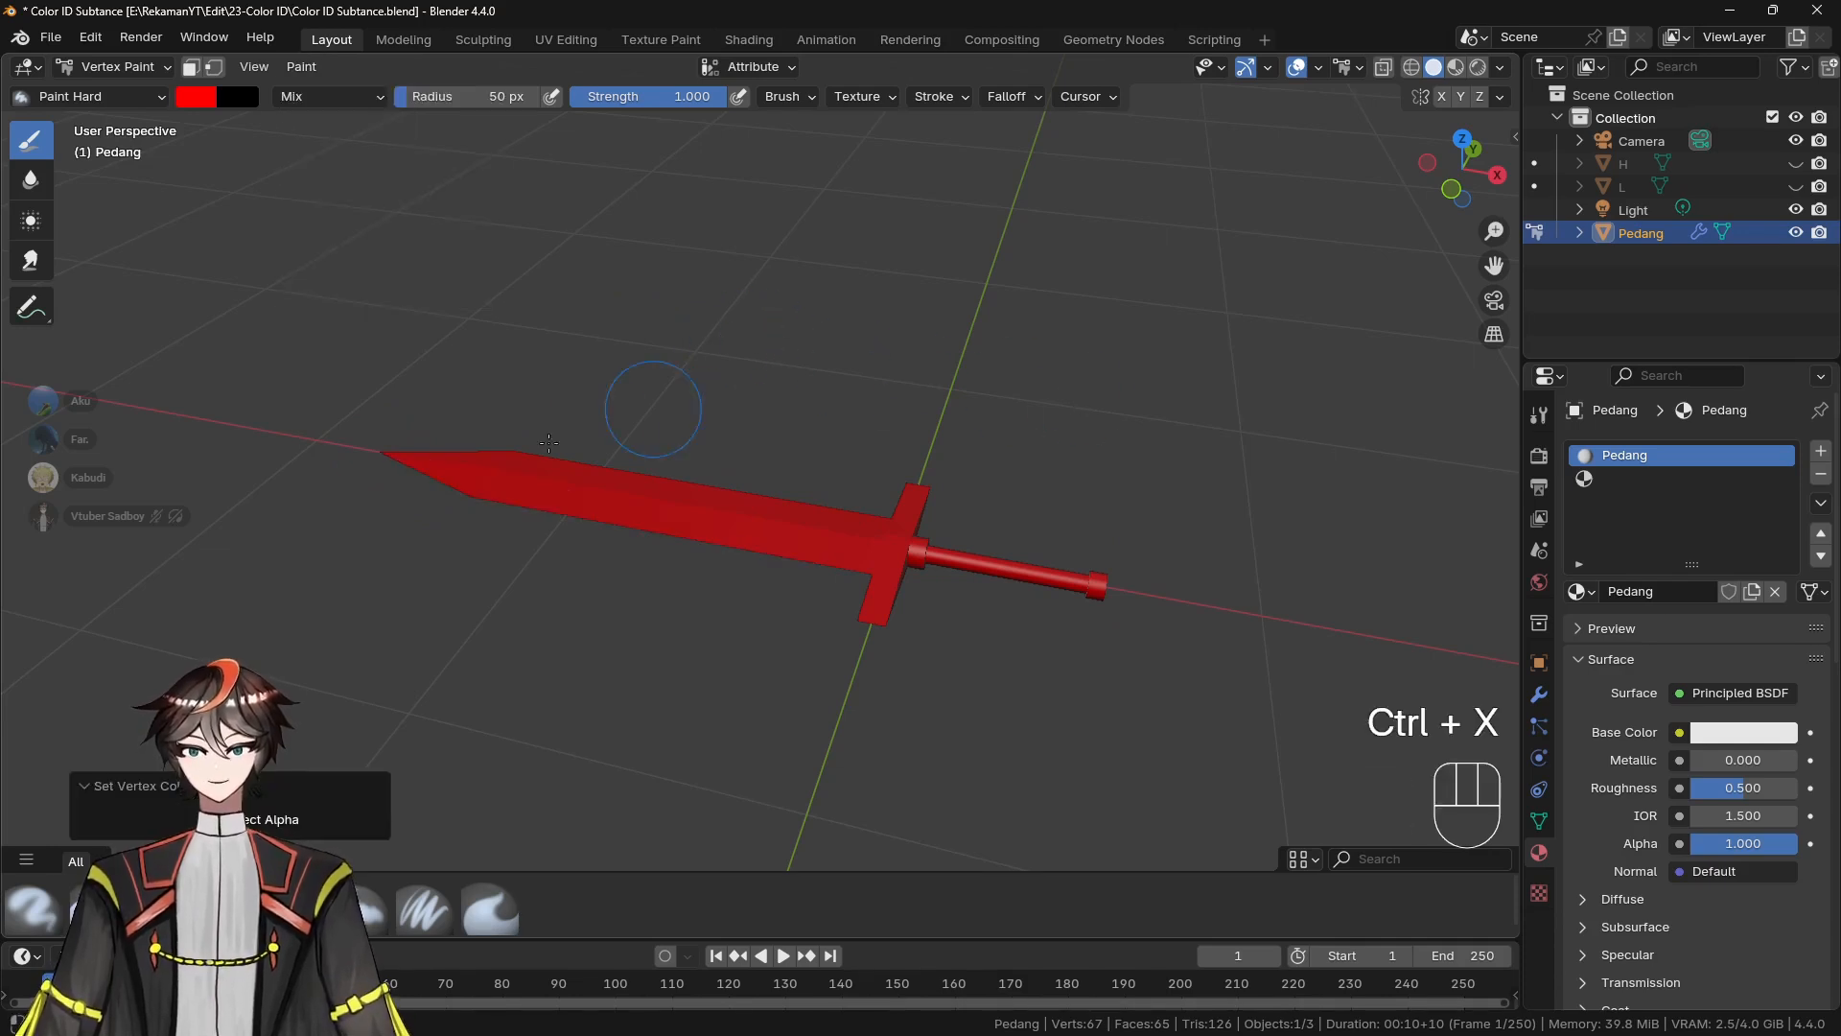
# Change the brush colour to yellow and fill the whole sword with it
pyautogui.click(197, 97)
pyautogui.moveTo(266, 380); pyautogui.dragTo(393, 383)
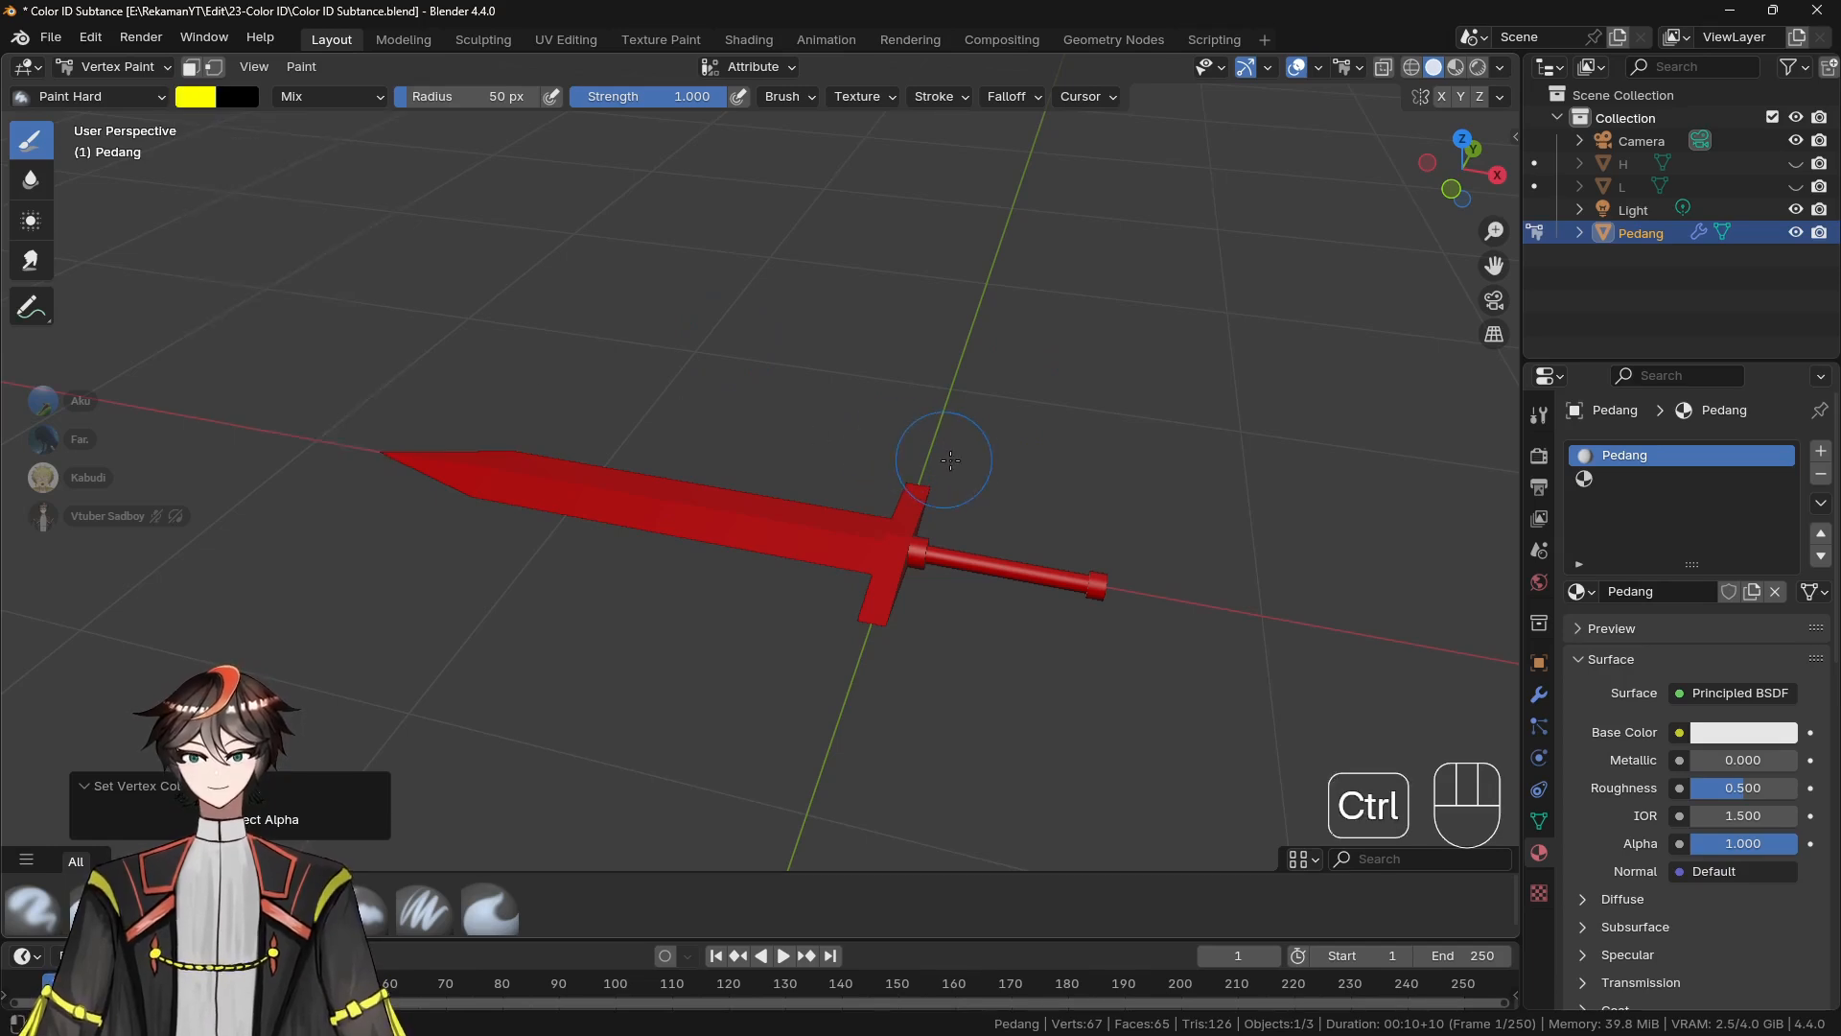
pyautogui.hotkey('ctrl', 'x')
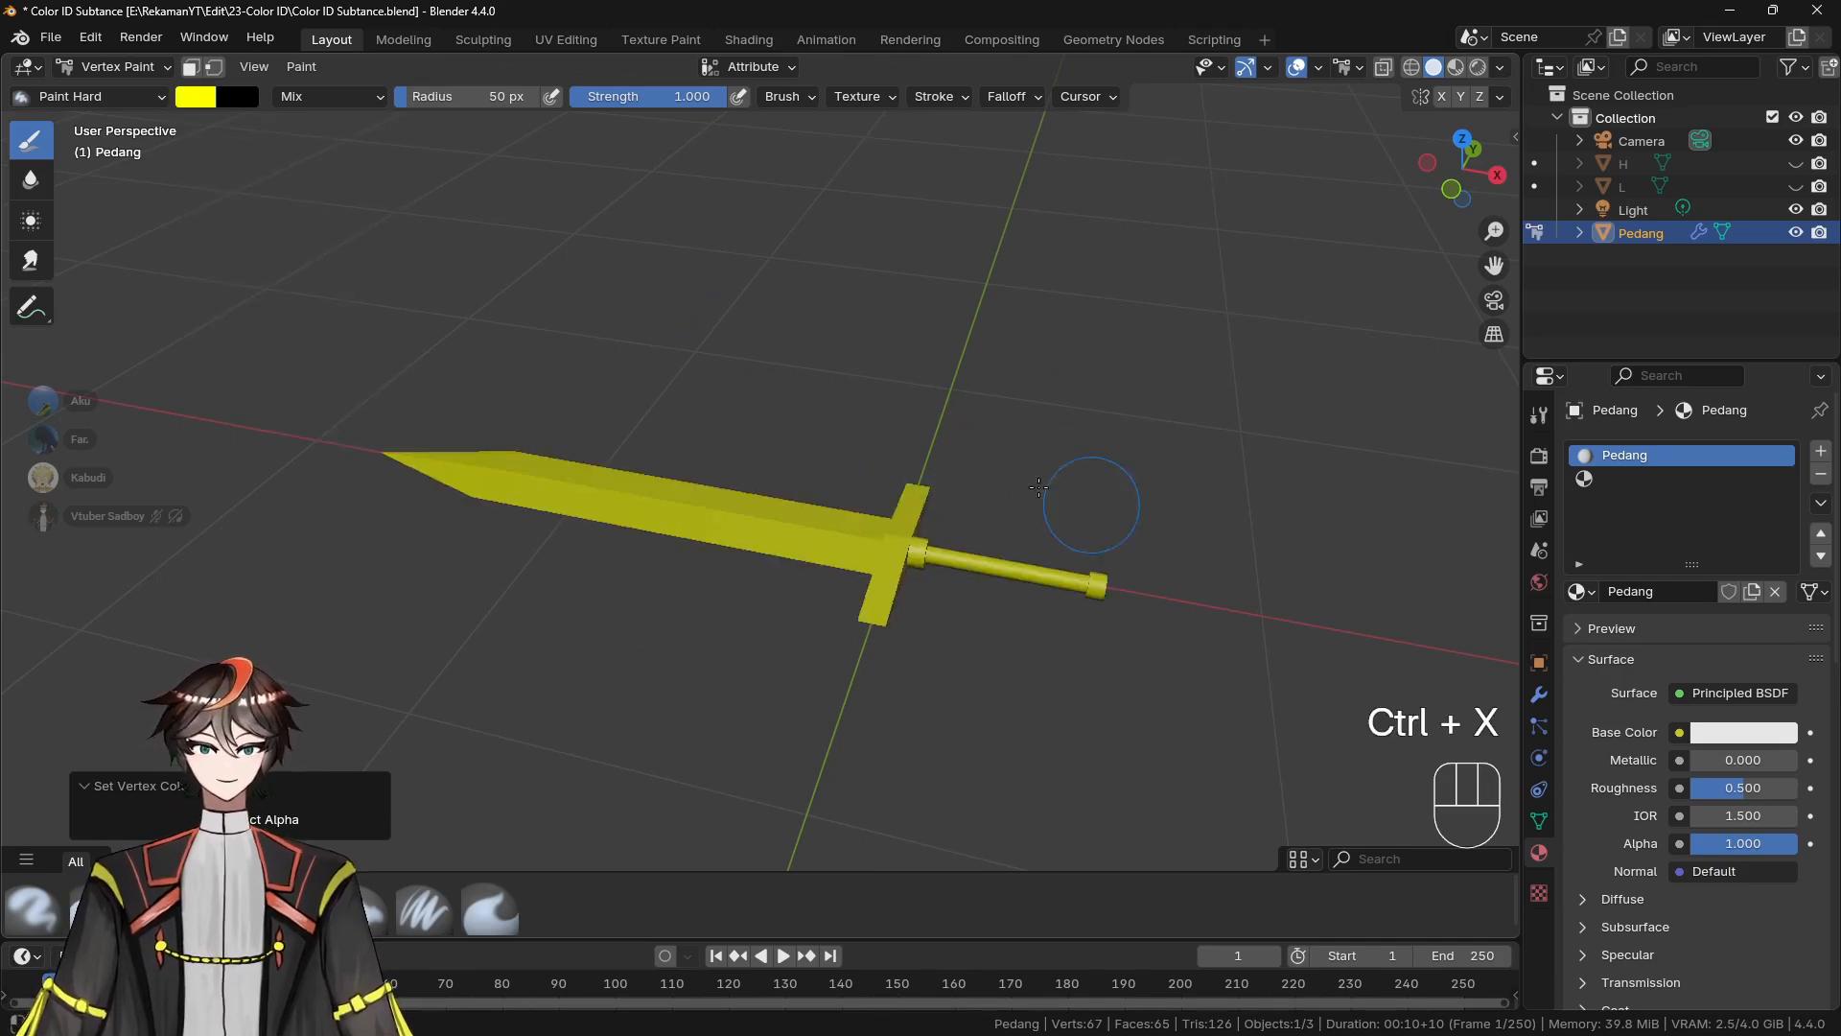
# Turn on face selection masking and select all faces of the sword's crossguard
pyautogui.scroll(2, 896, 499)
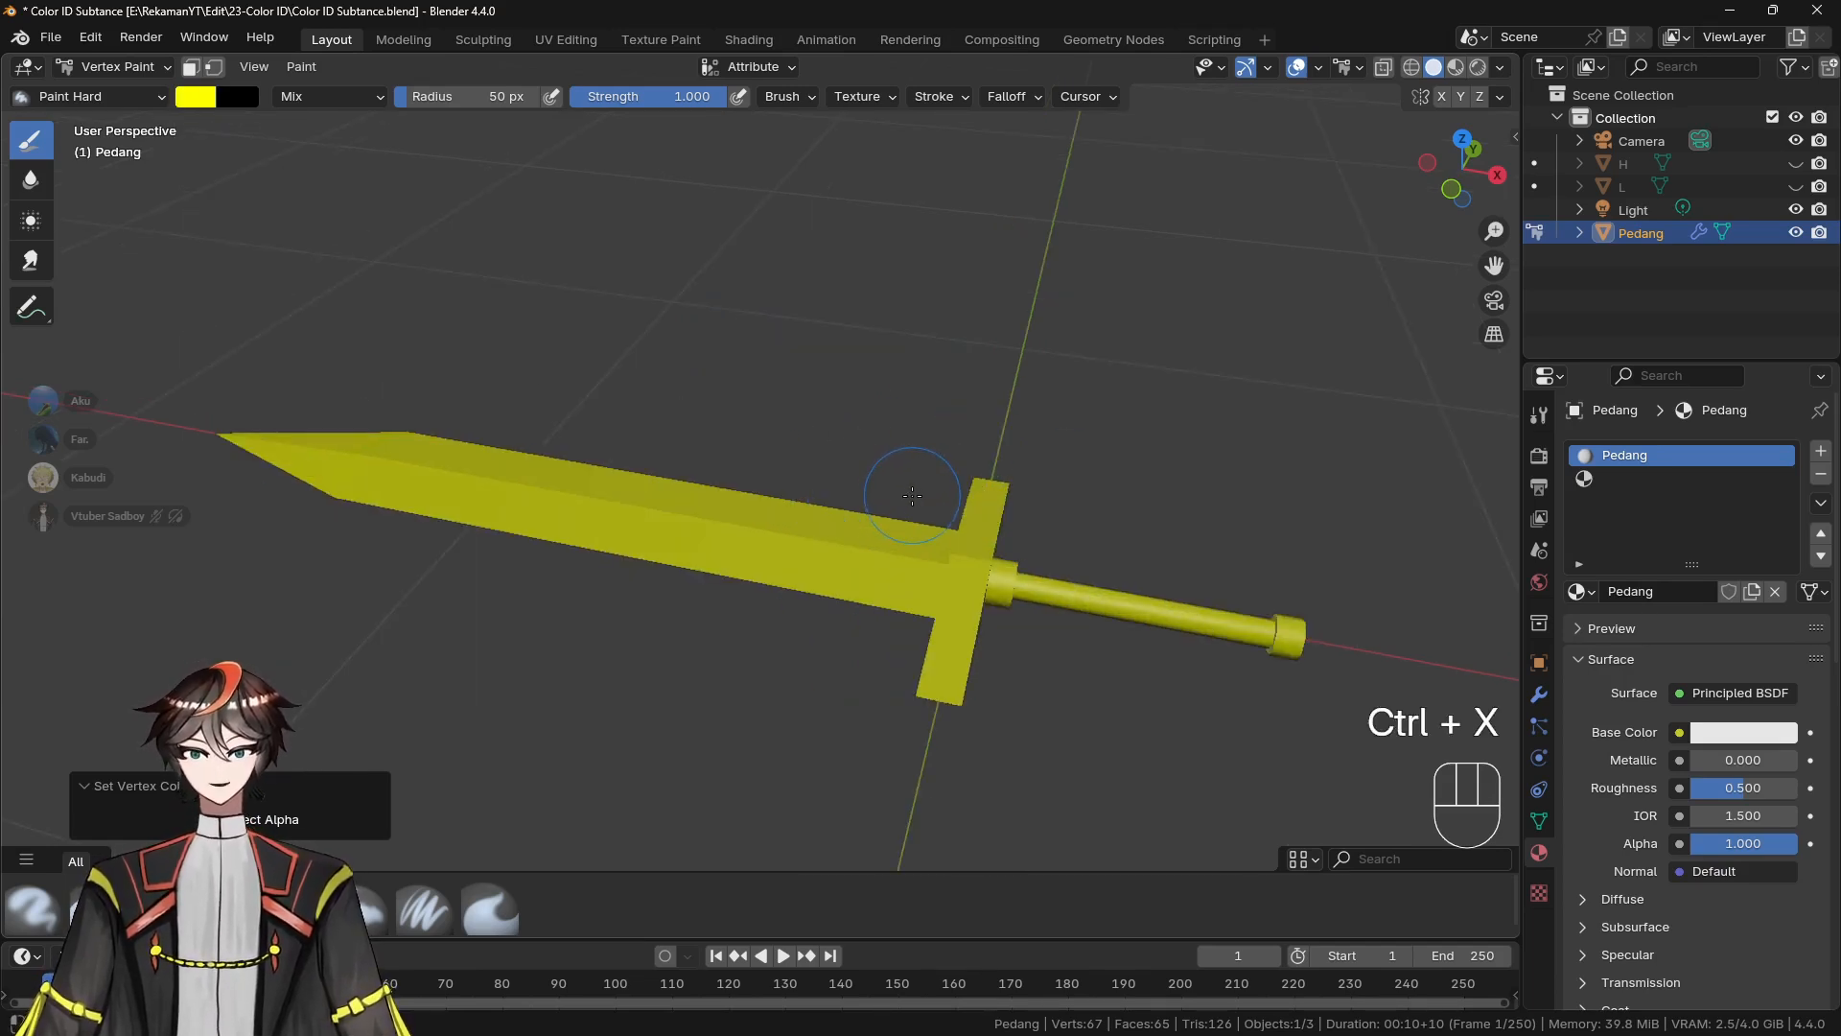
pyautogui.click(215, 68)
pyautogui.moveTo(1236, 528)
pyautogui.mouseDown(button='middle')
pyautogui.moveTo(1165, 480)
pyautogui.moveTo(1226, 524)
pyautogui.mouseUp(button='middle')
pyautogui.moveTo(1038, 447); pyautogui.dragTo(1024, 401, button='middle')
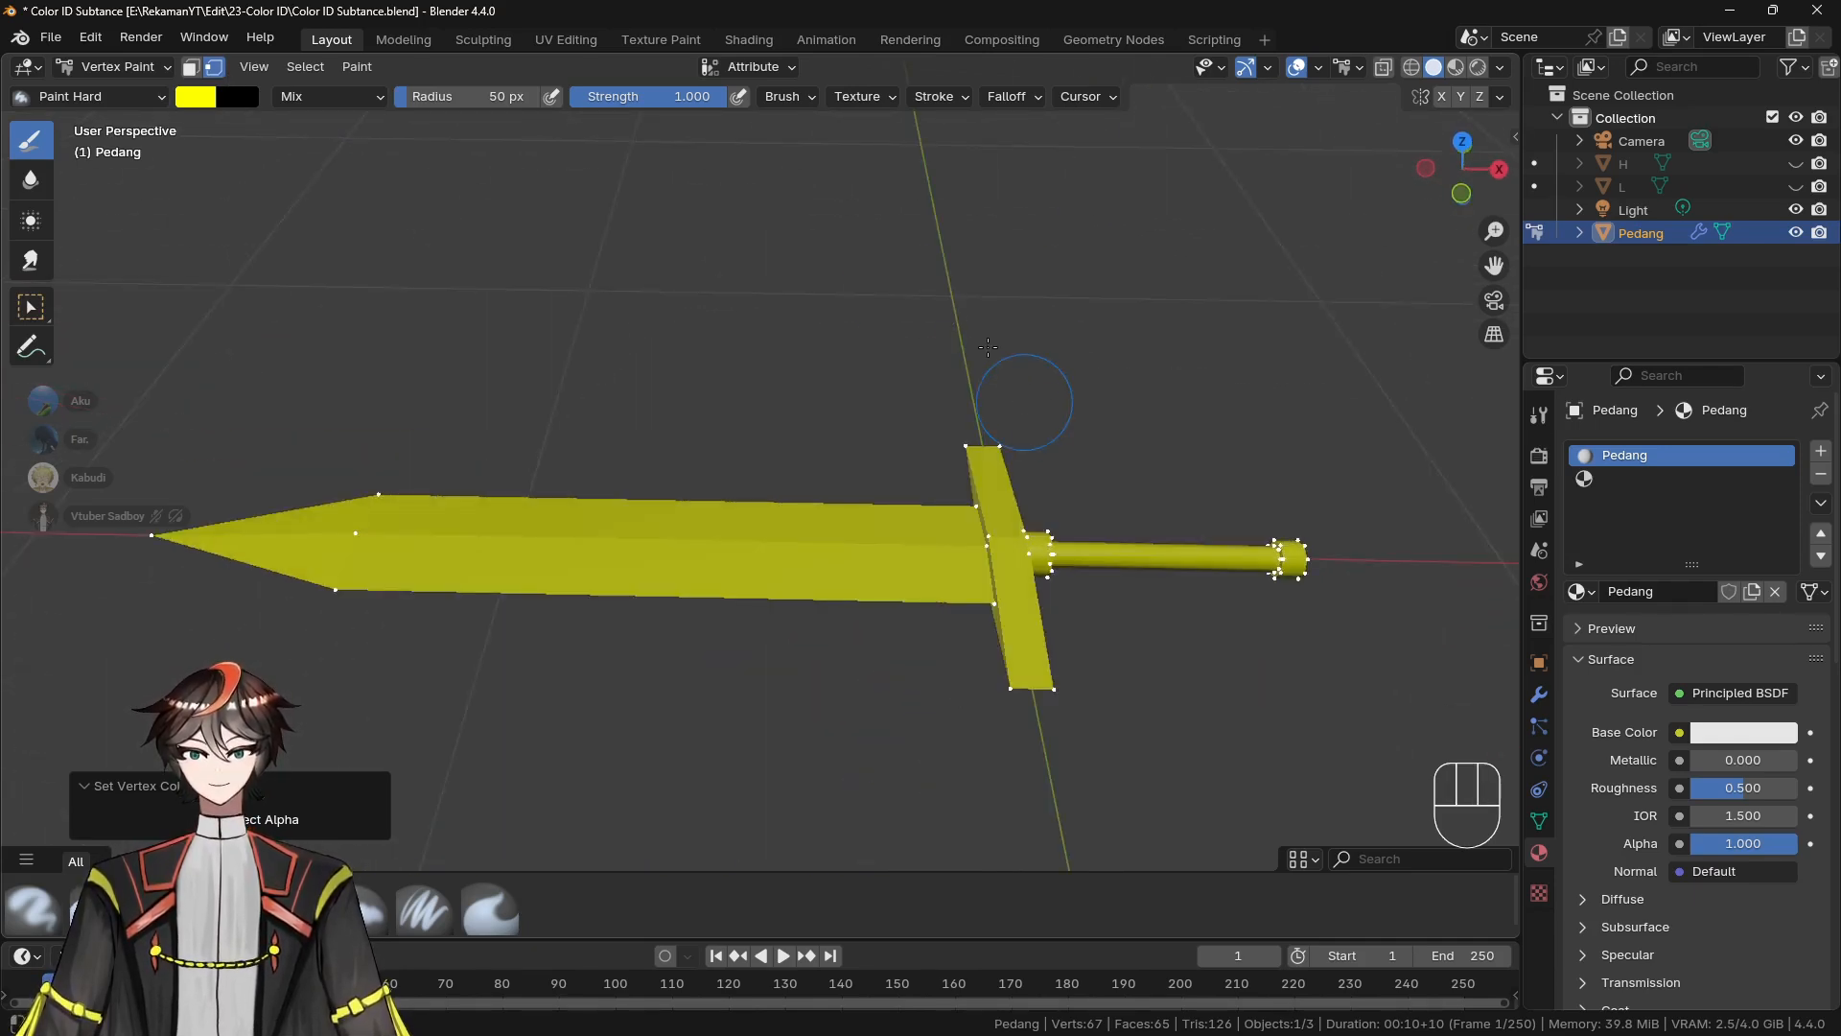
pyautogui.scroll(2, 443, 288)
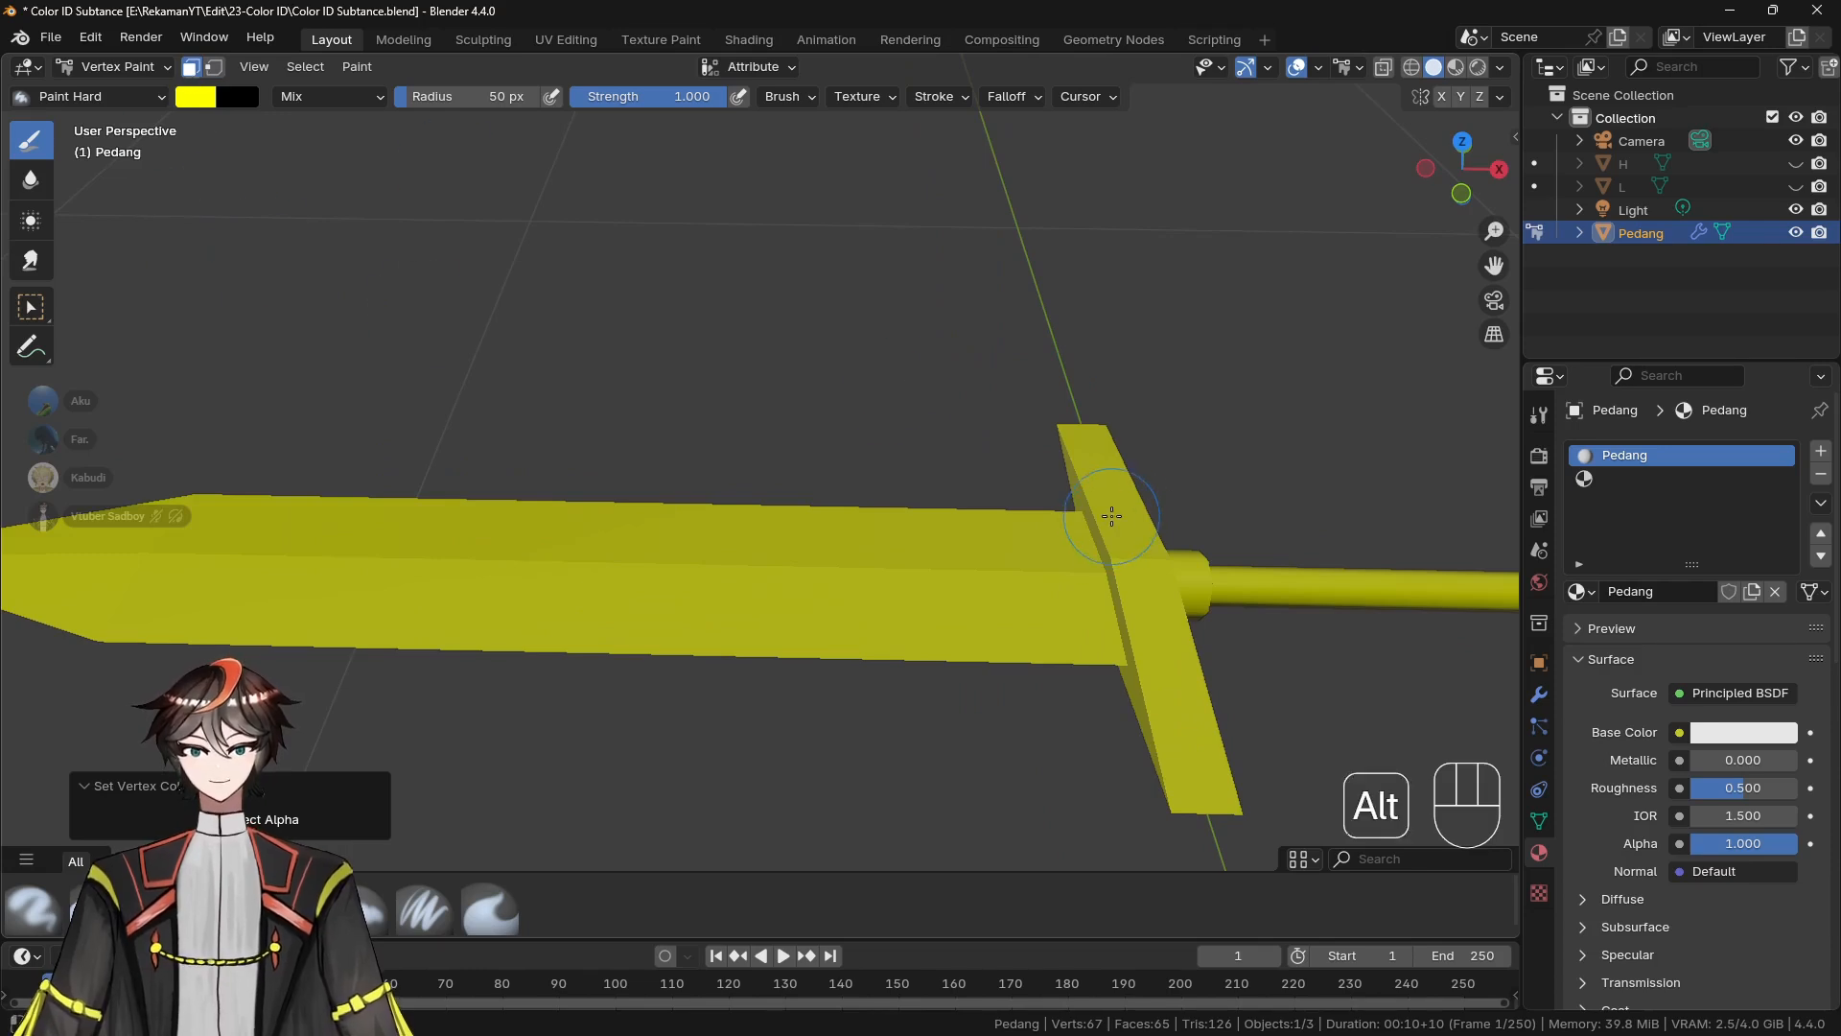
pyautogui.hotkey('alt', 'z')
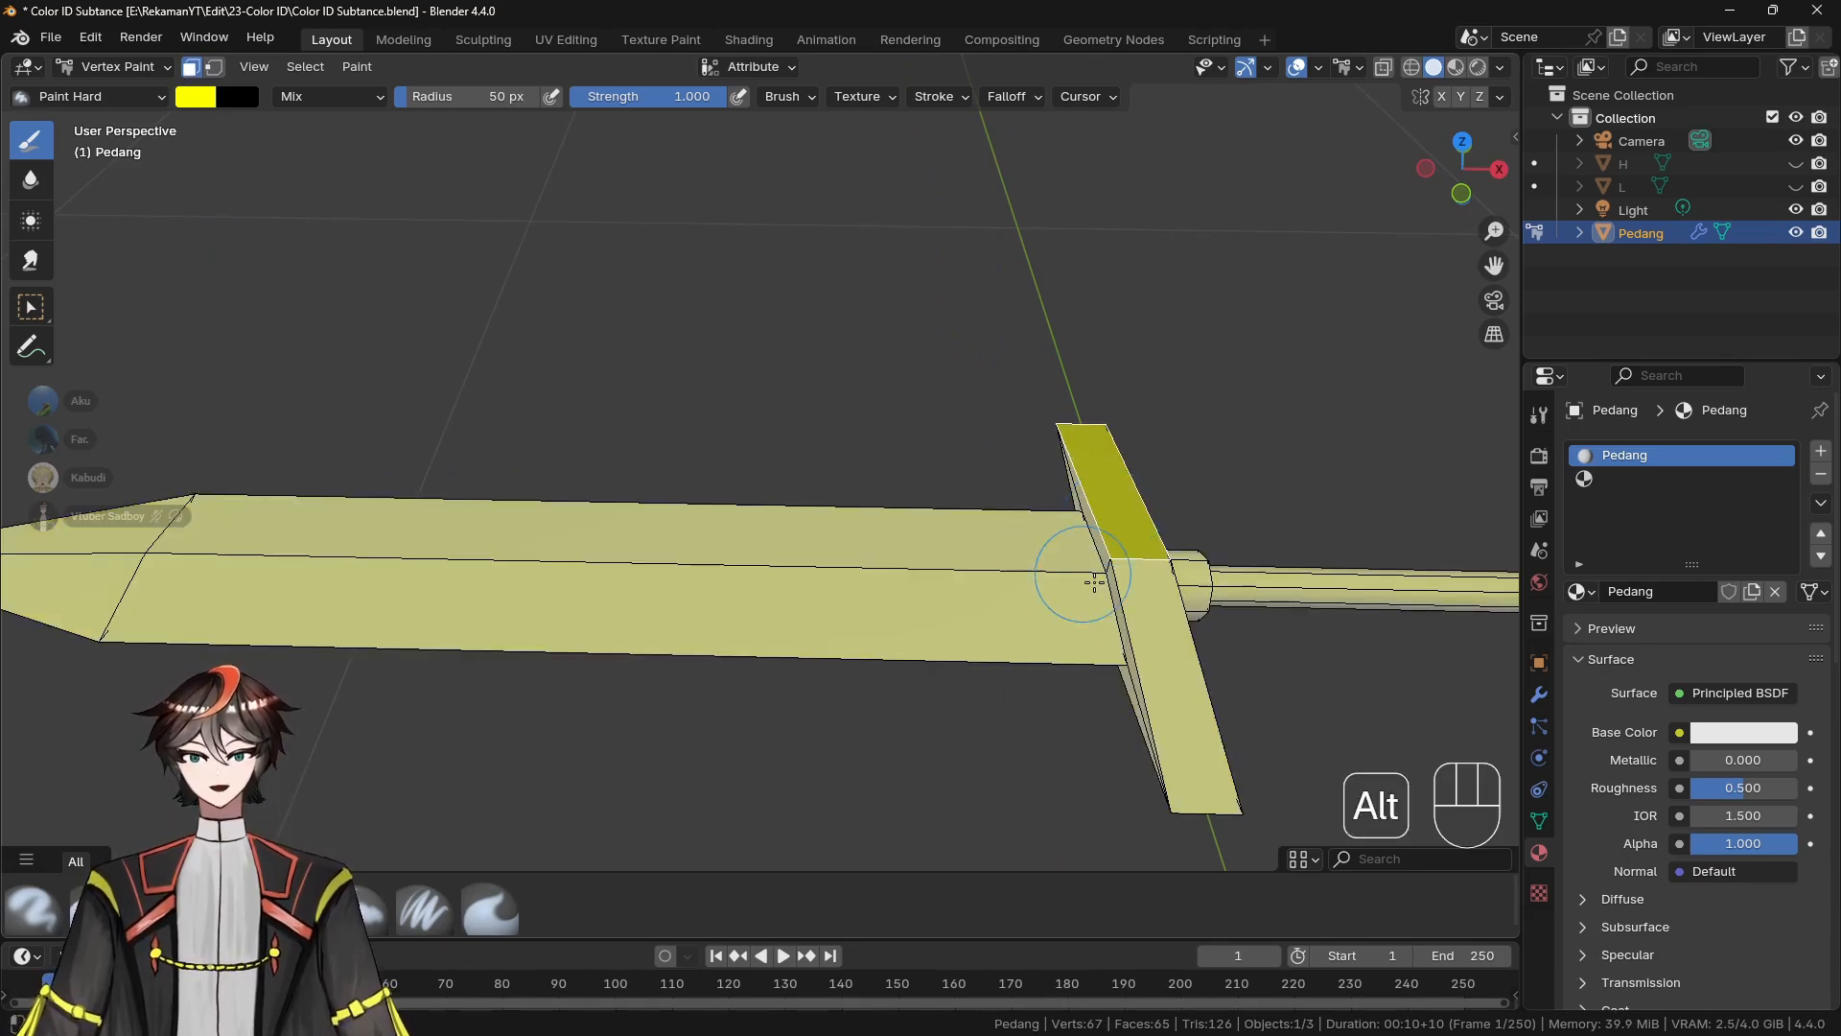
pyautogui.keyDown('alt'); pyautogui.click(1132, 580); pyautogui.keyUp('alt')
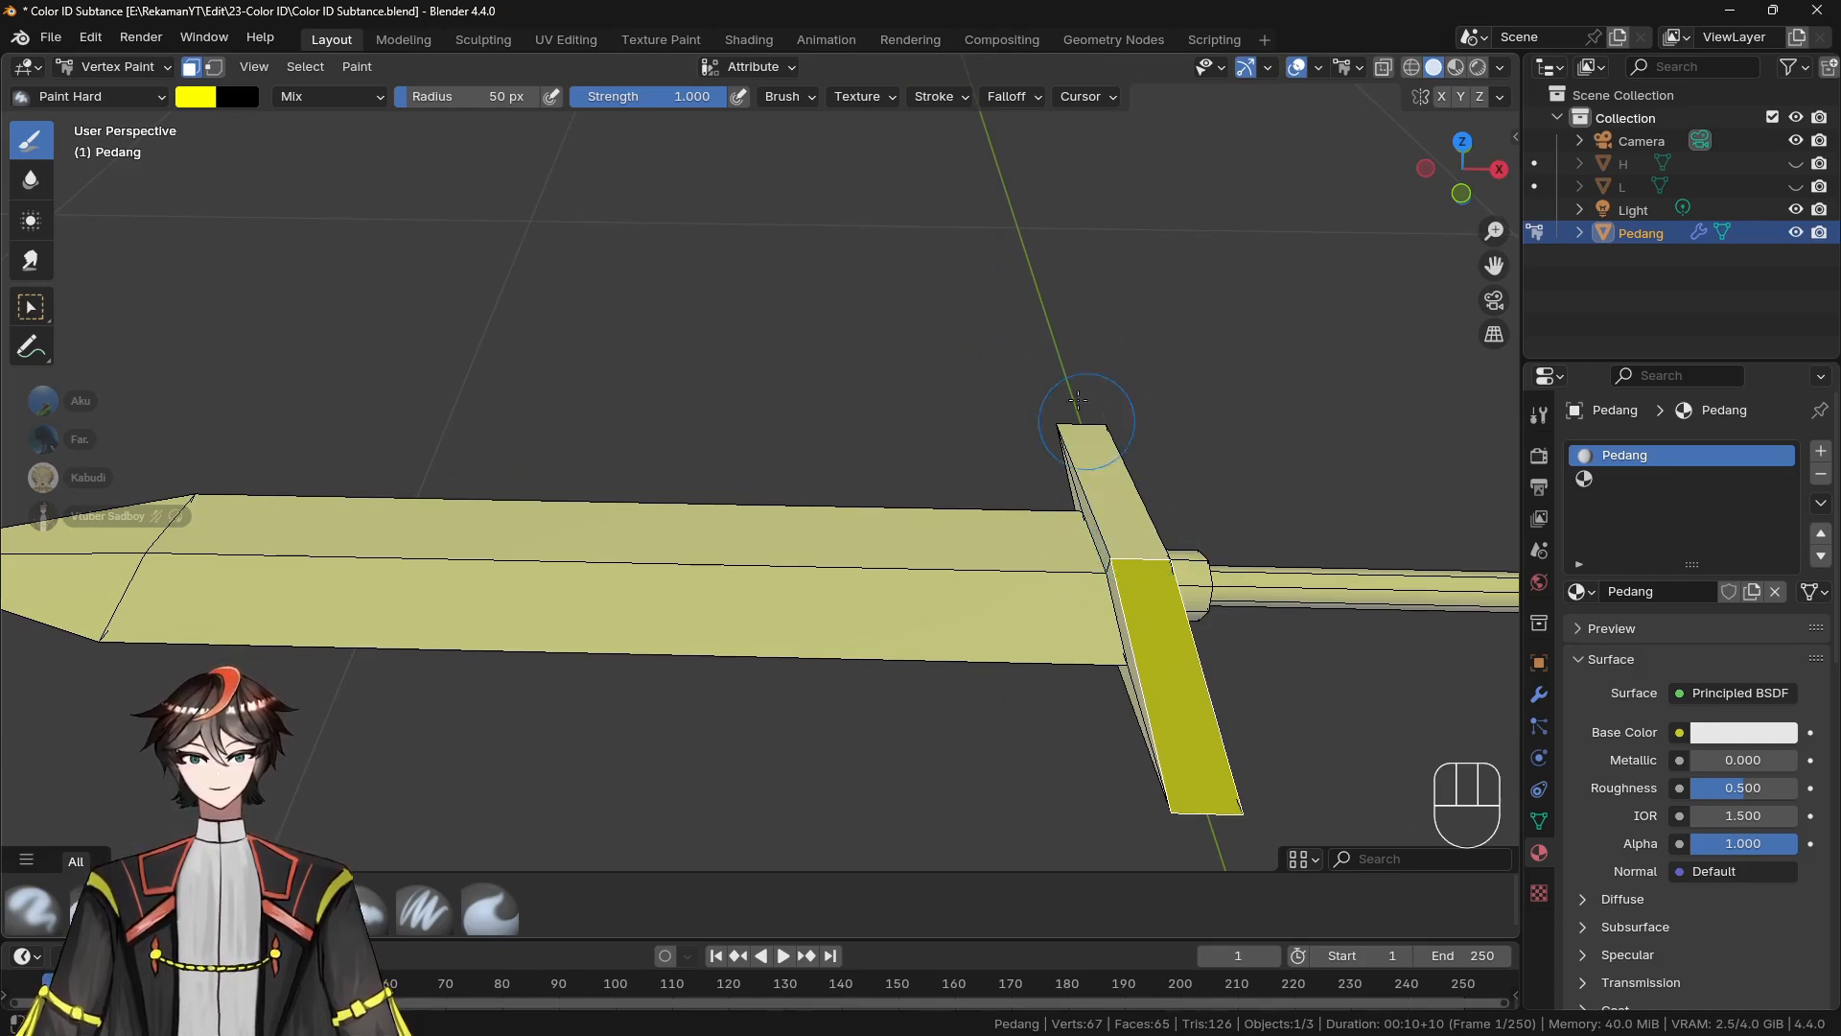
pyautogui.keyDown('alt'); pyautogui.keyDown('shift'); pyautogui.click(1101, 521); pyautogui.keyUp('shift'); pyautogui.keyUp('alt')
pyautogui.moveTo(1101, 520); pyautogui.dragTo(1012, 313, button='middle')
pyautogui.scroll(3, 1036, 364)
pyautogui.moveTo(1011, 314)
pyautogui.mouseDown()
pyautogui.moveTo(1036, 240)
pyautogui.moveTo(1065, 393)
pyautogui.mouseUp()
pyautogui.moveTo(1064, 393)
pyautogui.mouseDown(button='middle')
pyautogui.moveTo(1092, 536)
pyautogui.moveTo(421, 184)
pyautogui.mouseUp(button='middle')
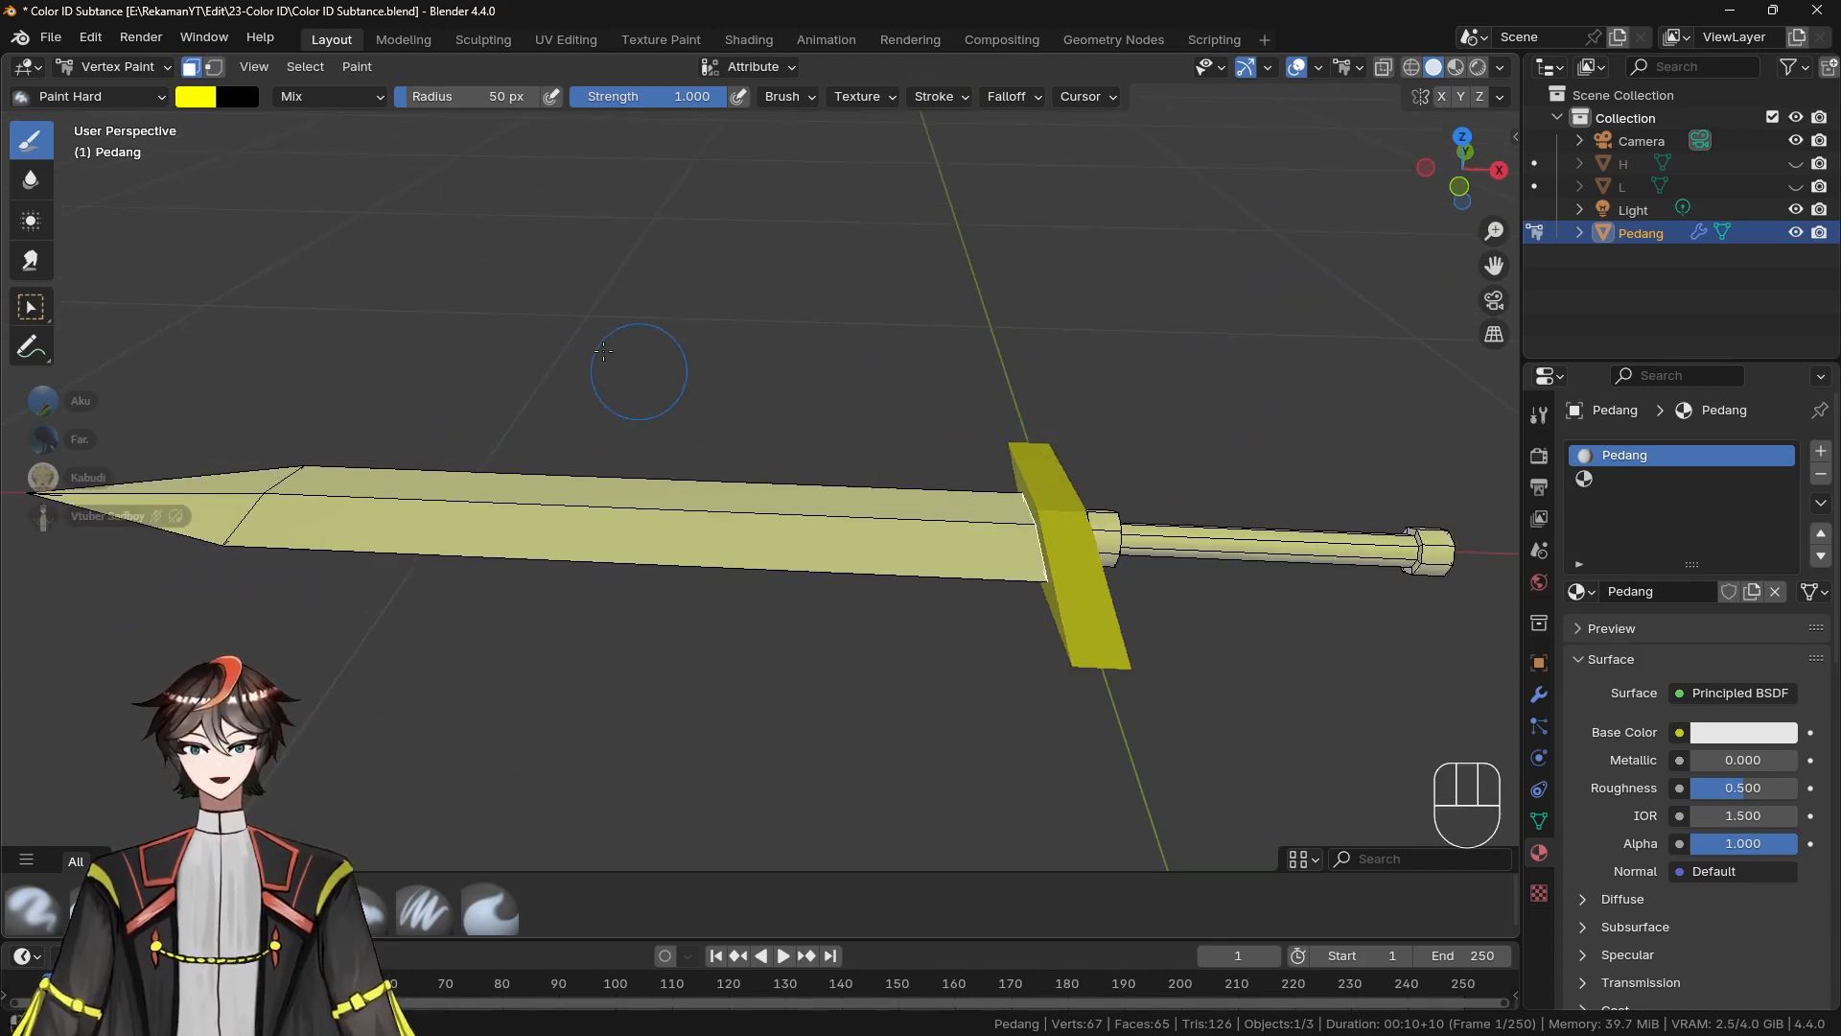
# Set the brush colour to red and fill the selected crossguard faces with it
pyautogui.click(196, 99)
pyautogui.moveTo(276, 267); pyautogui.dragTo(281, 301)
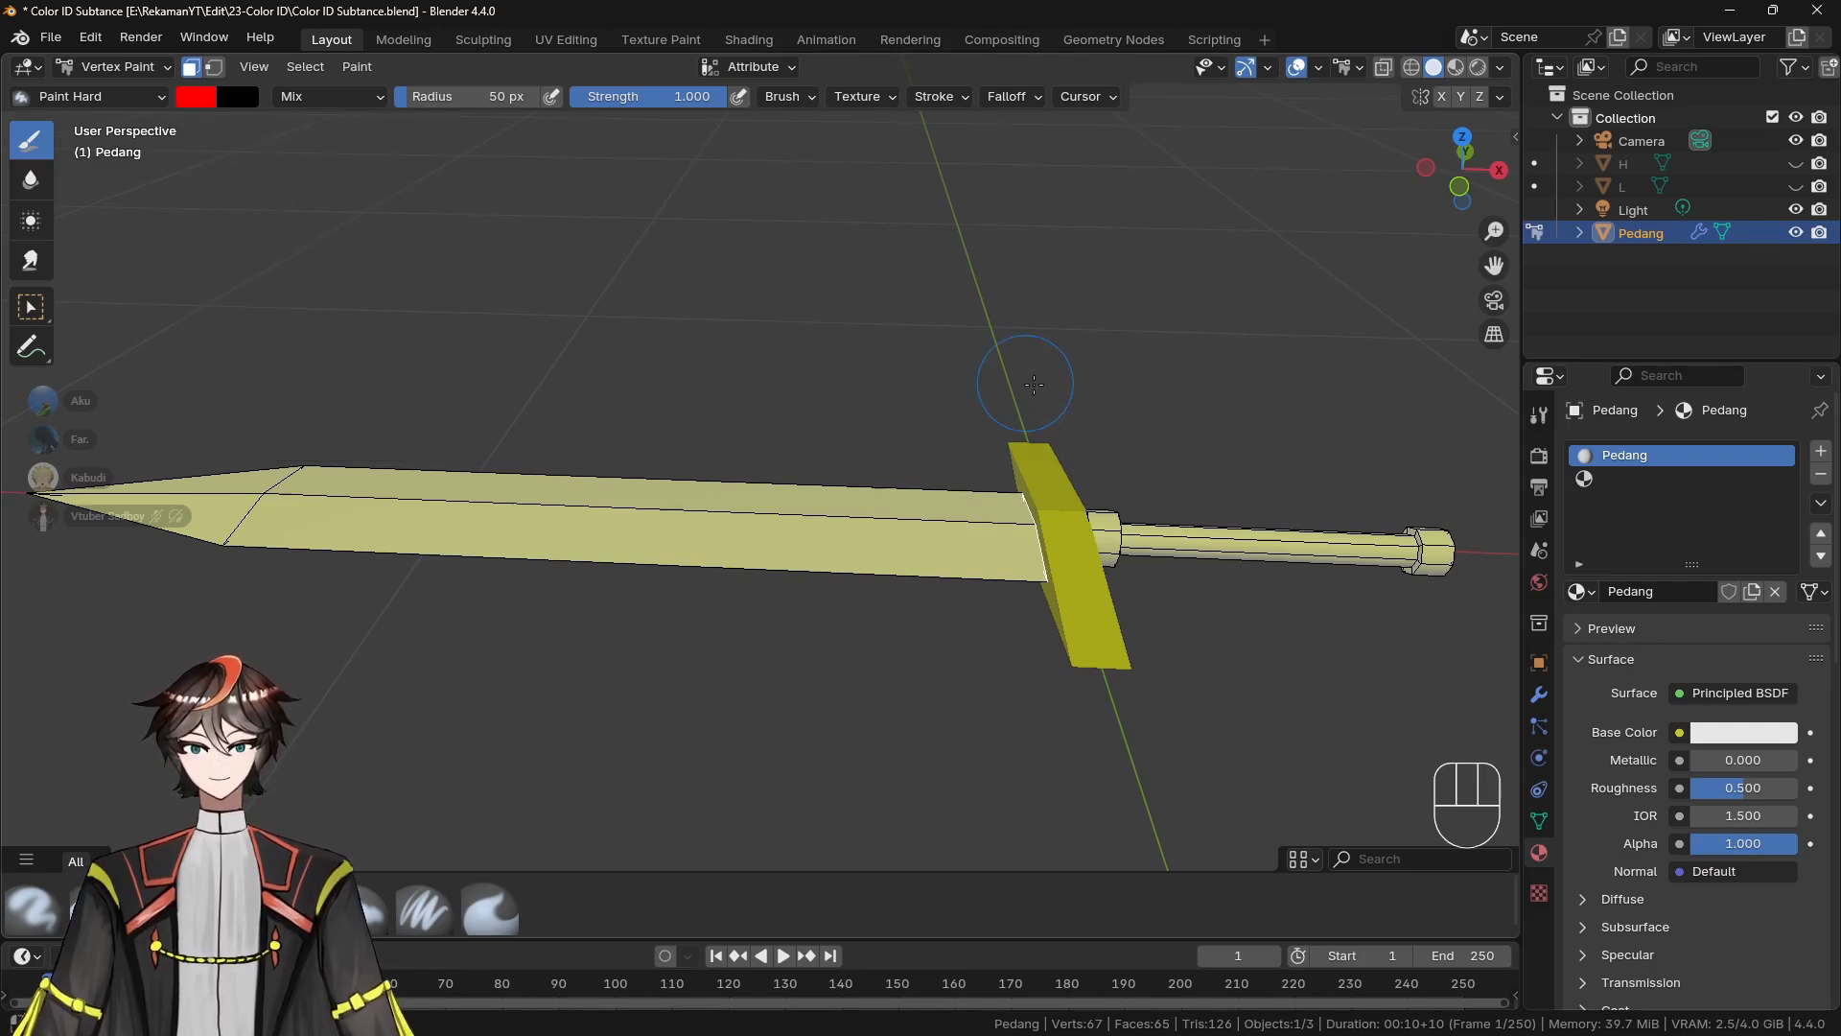
pyautogui.hotkey('ctrl', 'x')
pyautogui.moveTo(1243, 393)
pyautogui.mouseDown(button='middle')
pyautogui.moveTo(1166, 411)
pyautogui.moveTo(1006, 374)
pyautogui.moveTo(1113, 391)
pyautogui.mouseUp(button='middle')
pyautogui.scroll(3, 1167, 412)
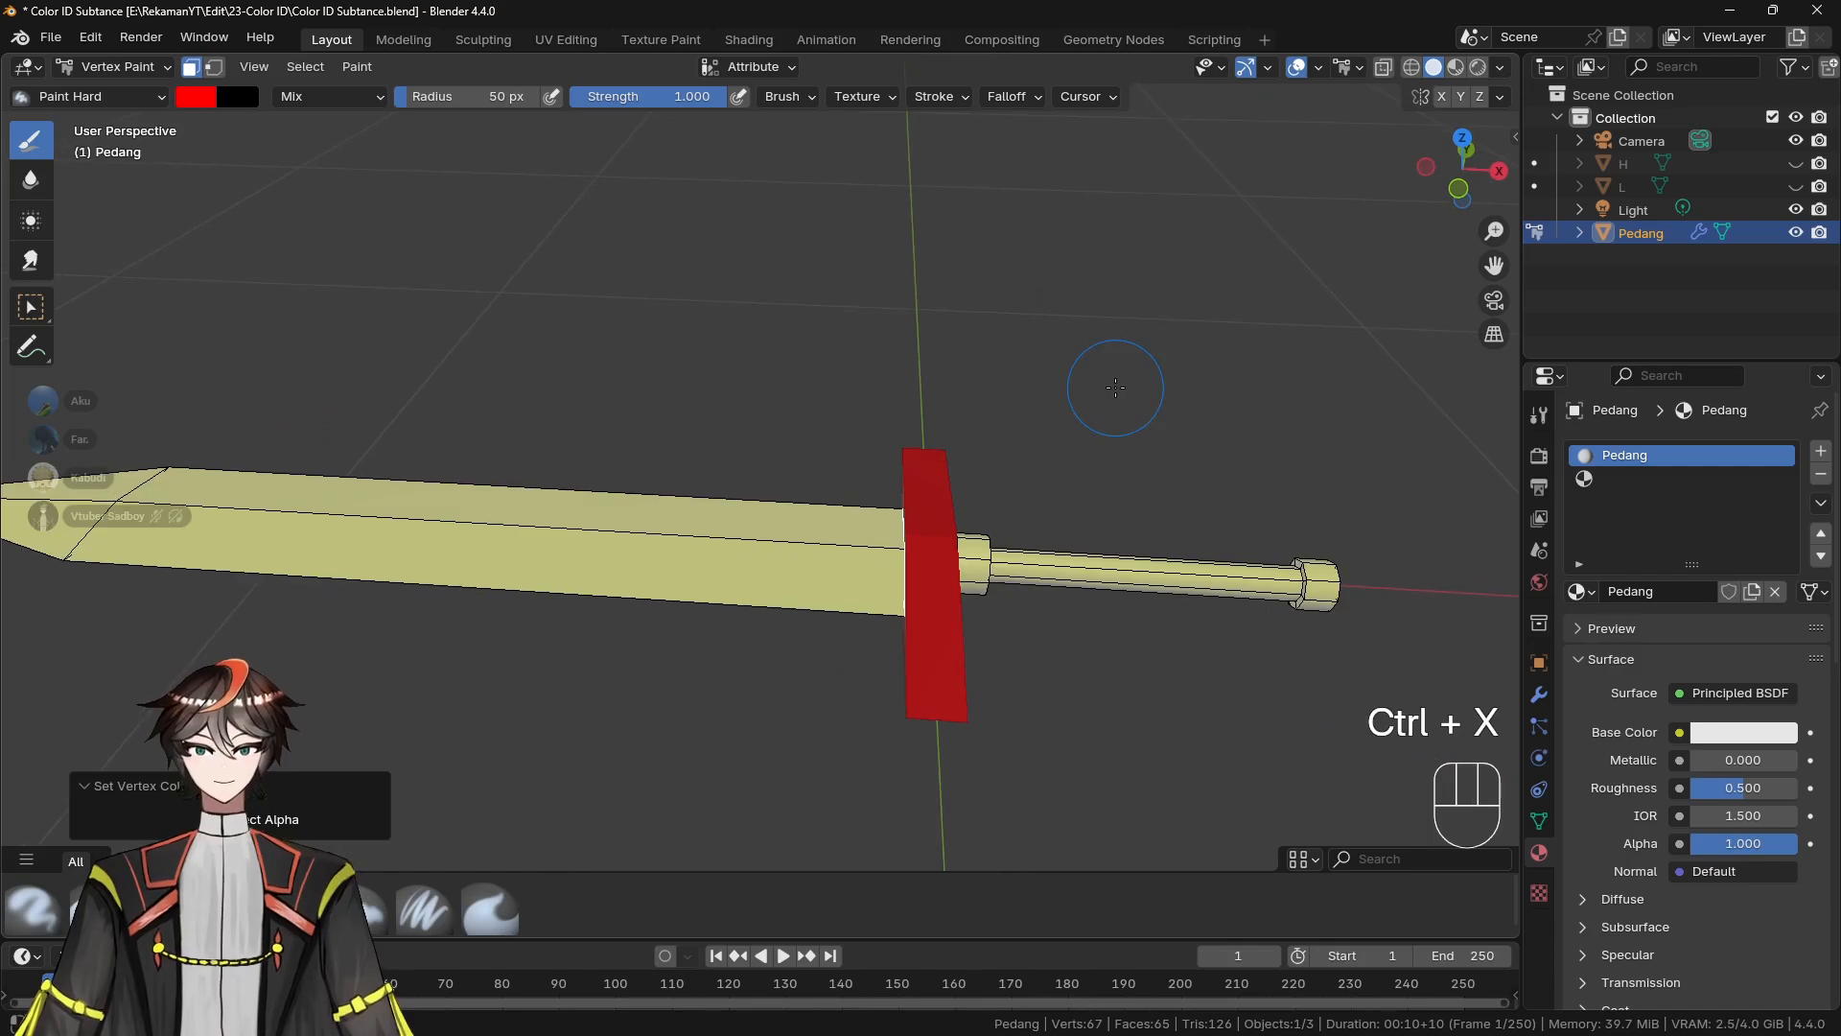
# In Edit Mode, clear the selection and select the entire linked handle, and return to Vertex Paint
pyautogui.press('Tab')
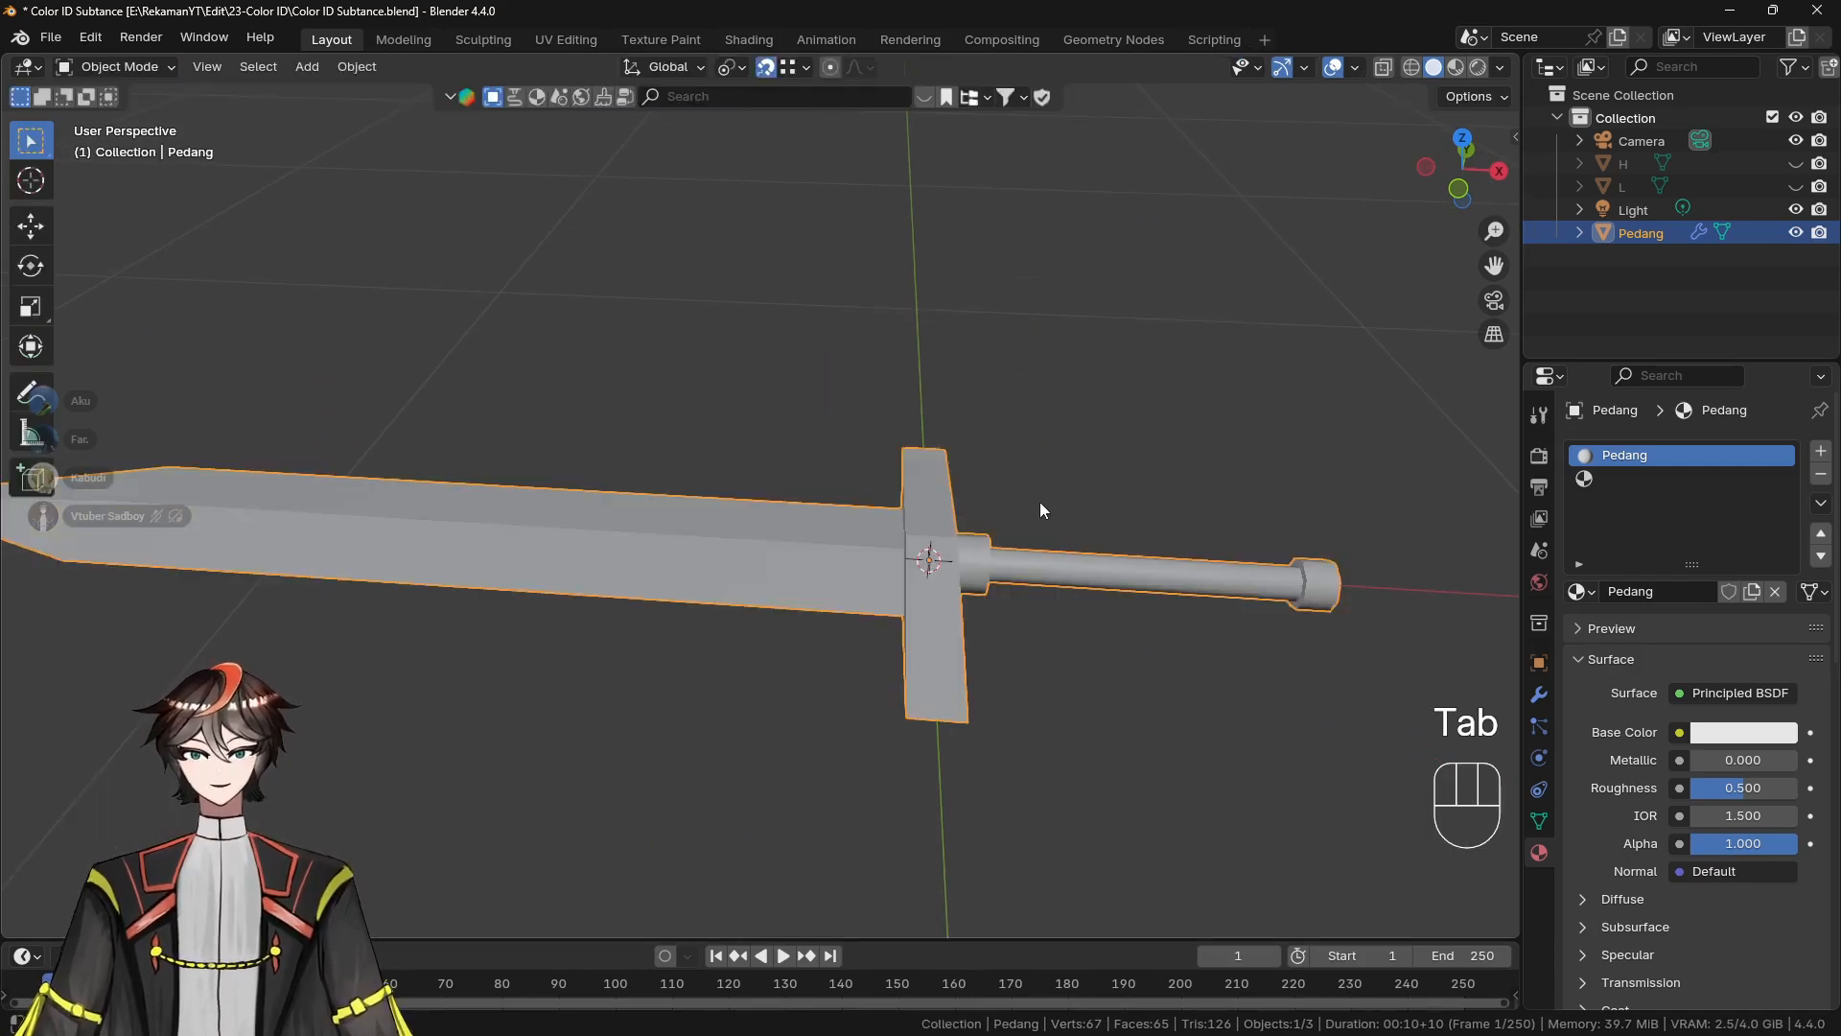
pyautogui.press('Tab')
pyautogui.press('Tab')
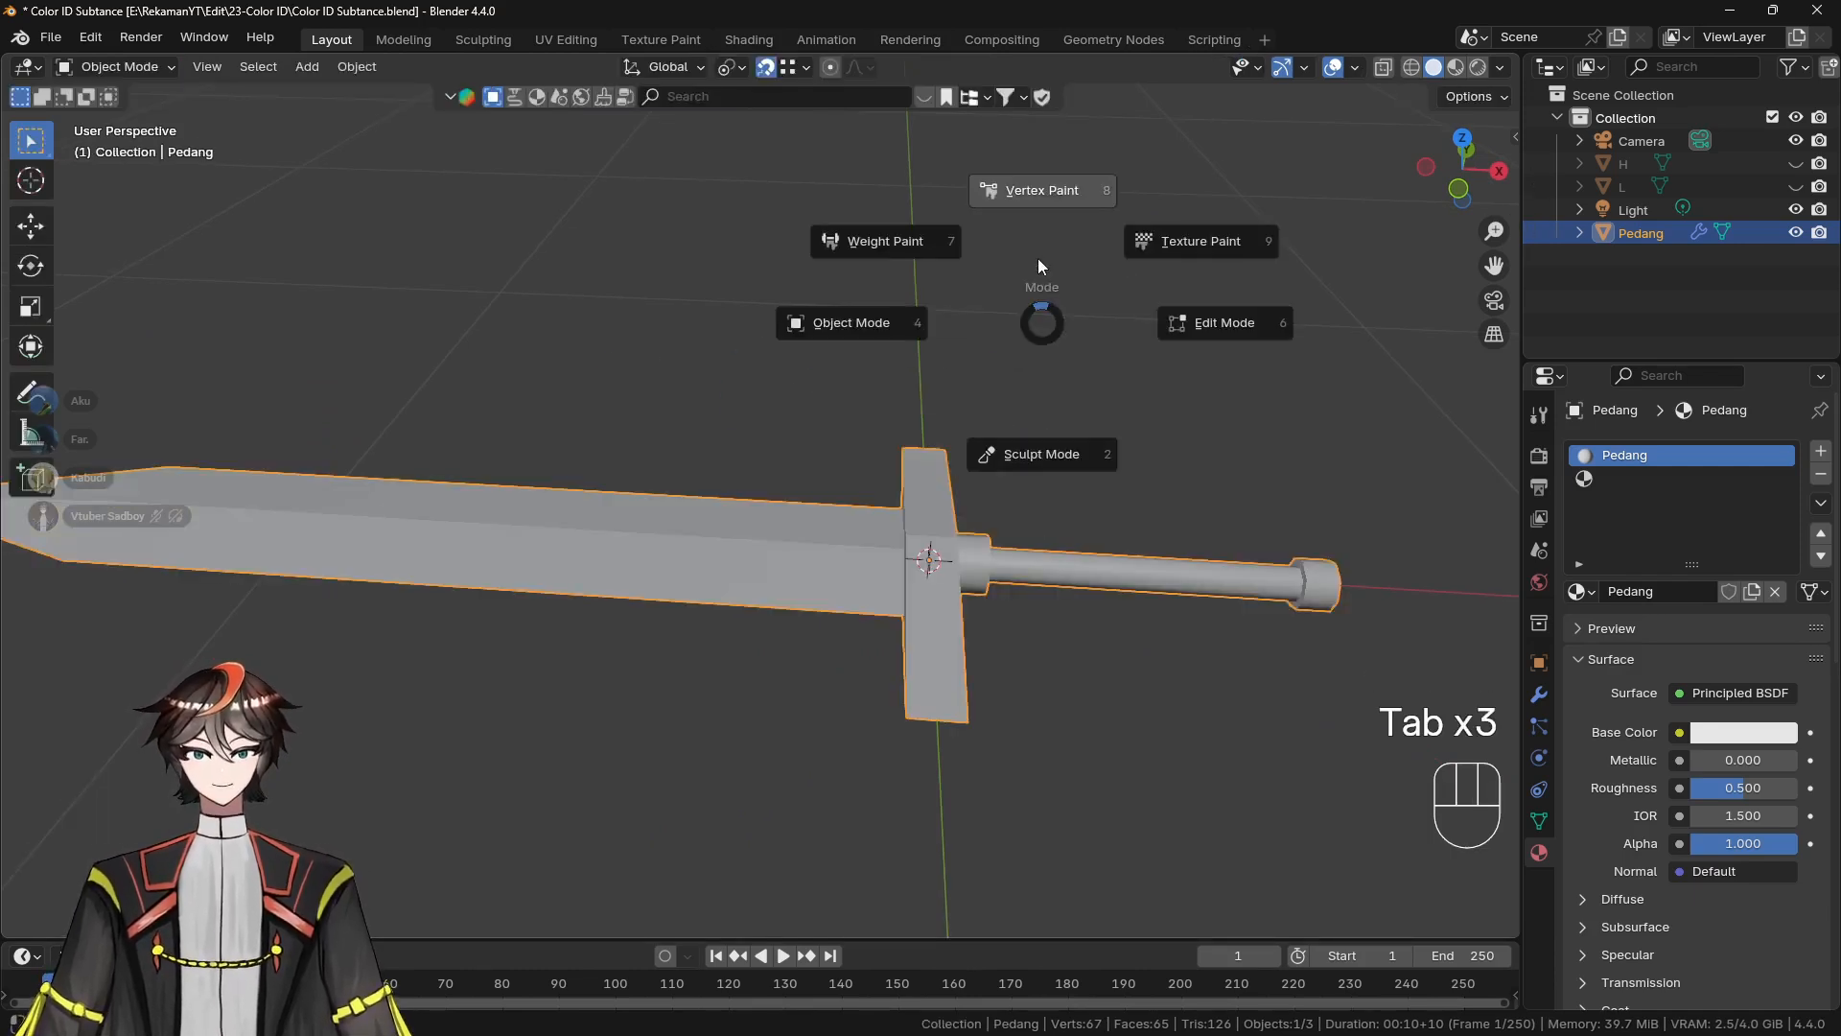
pyautogui.click(1038, 257)
pyautogui.press('Tab')
pyautogui.click(1285, 435)
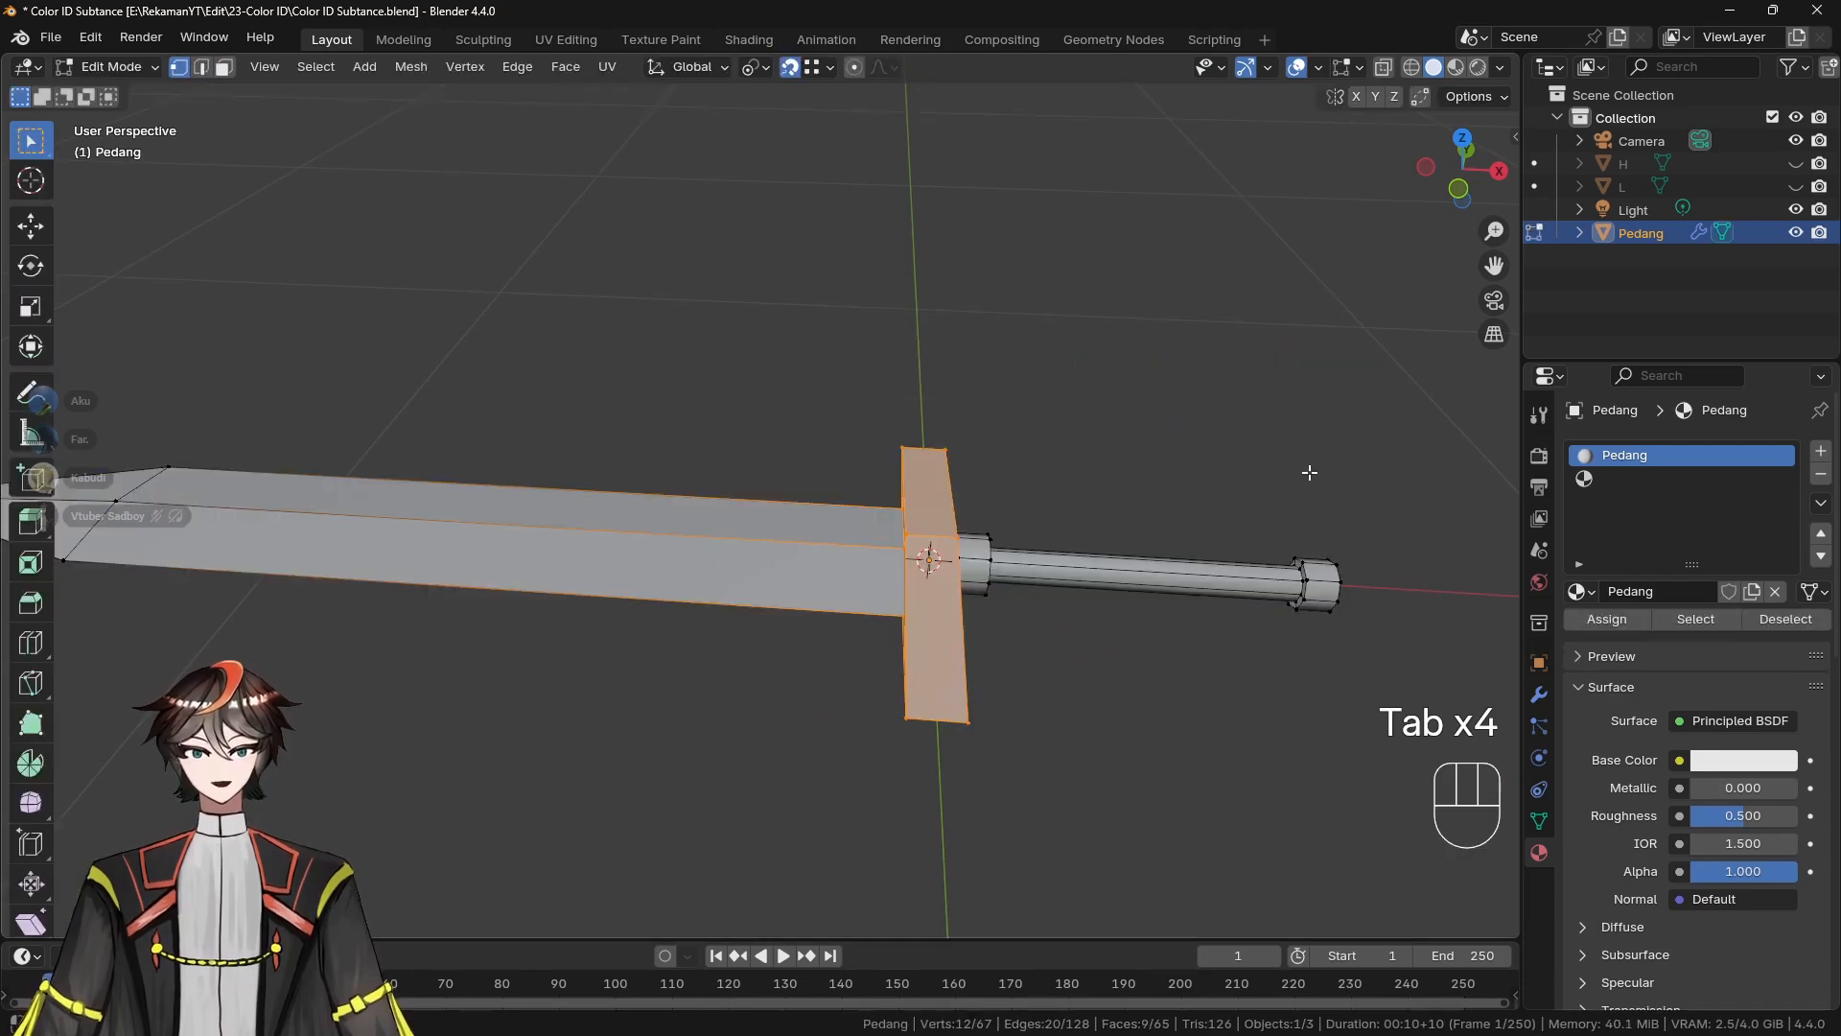
pyautogui.press('a')
pyautogui.press('a')
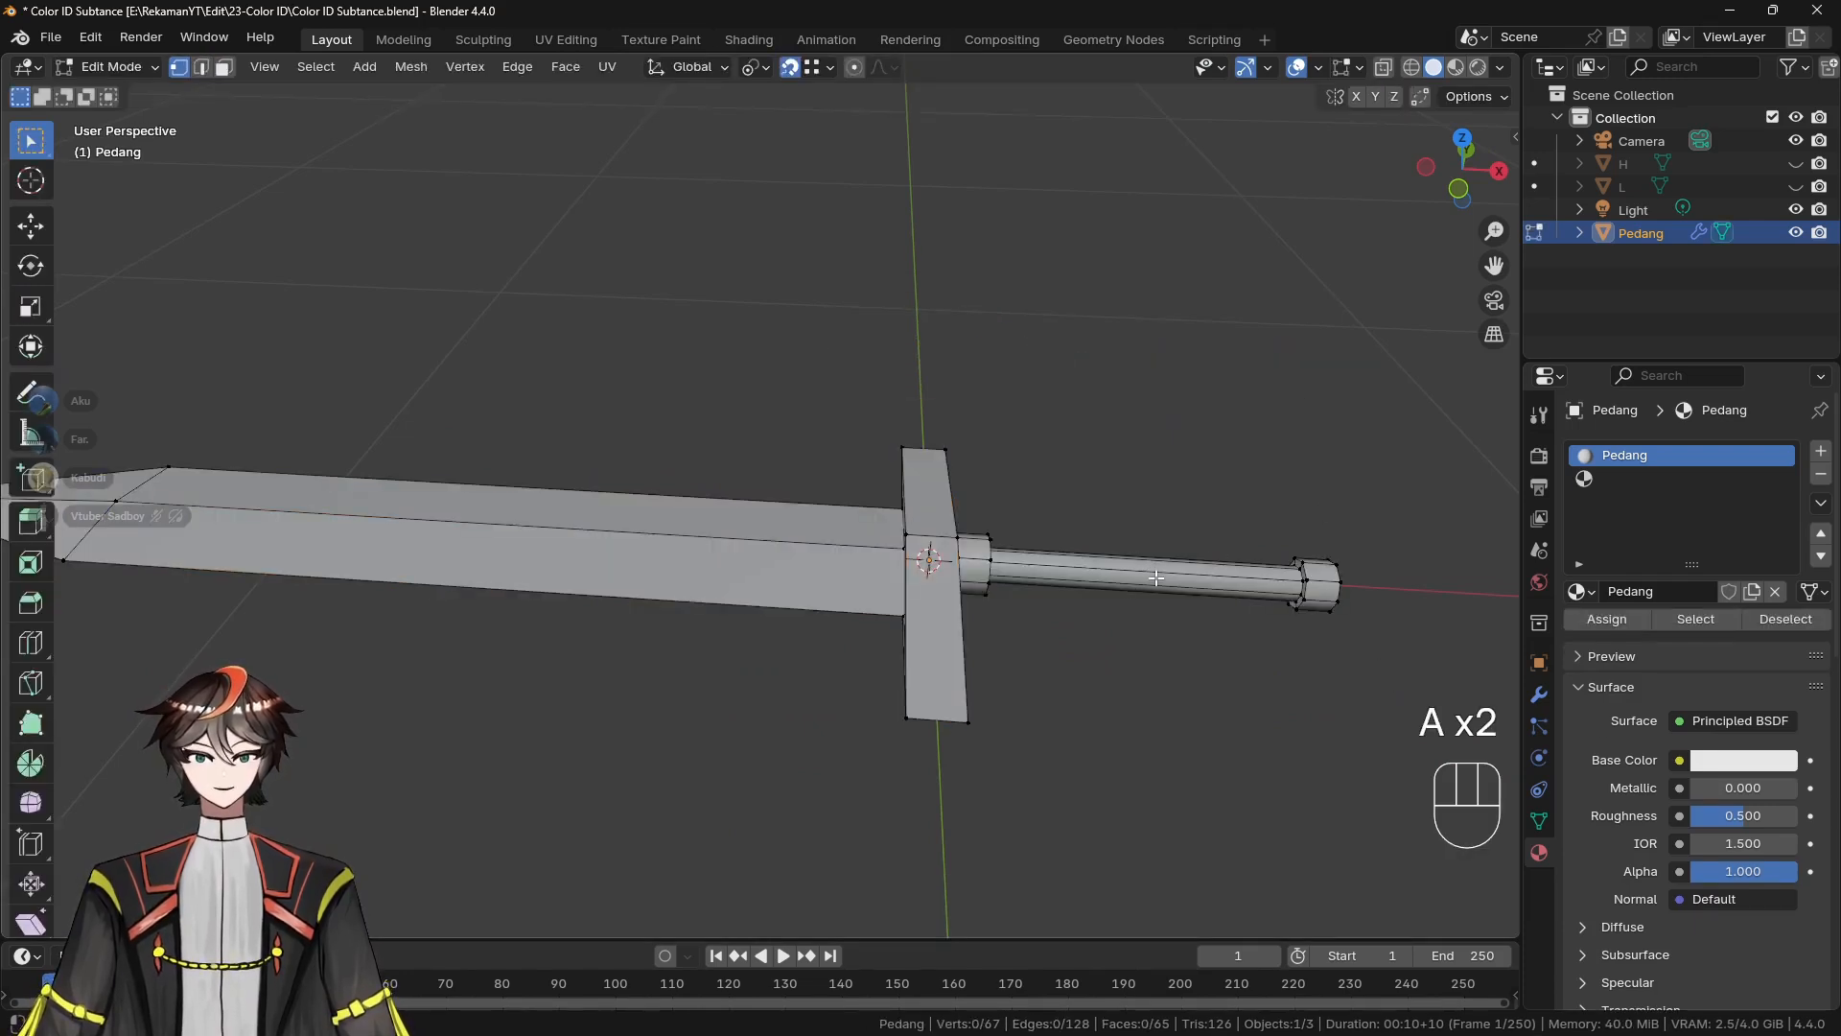
pyautogui.press('l')
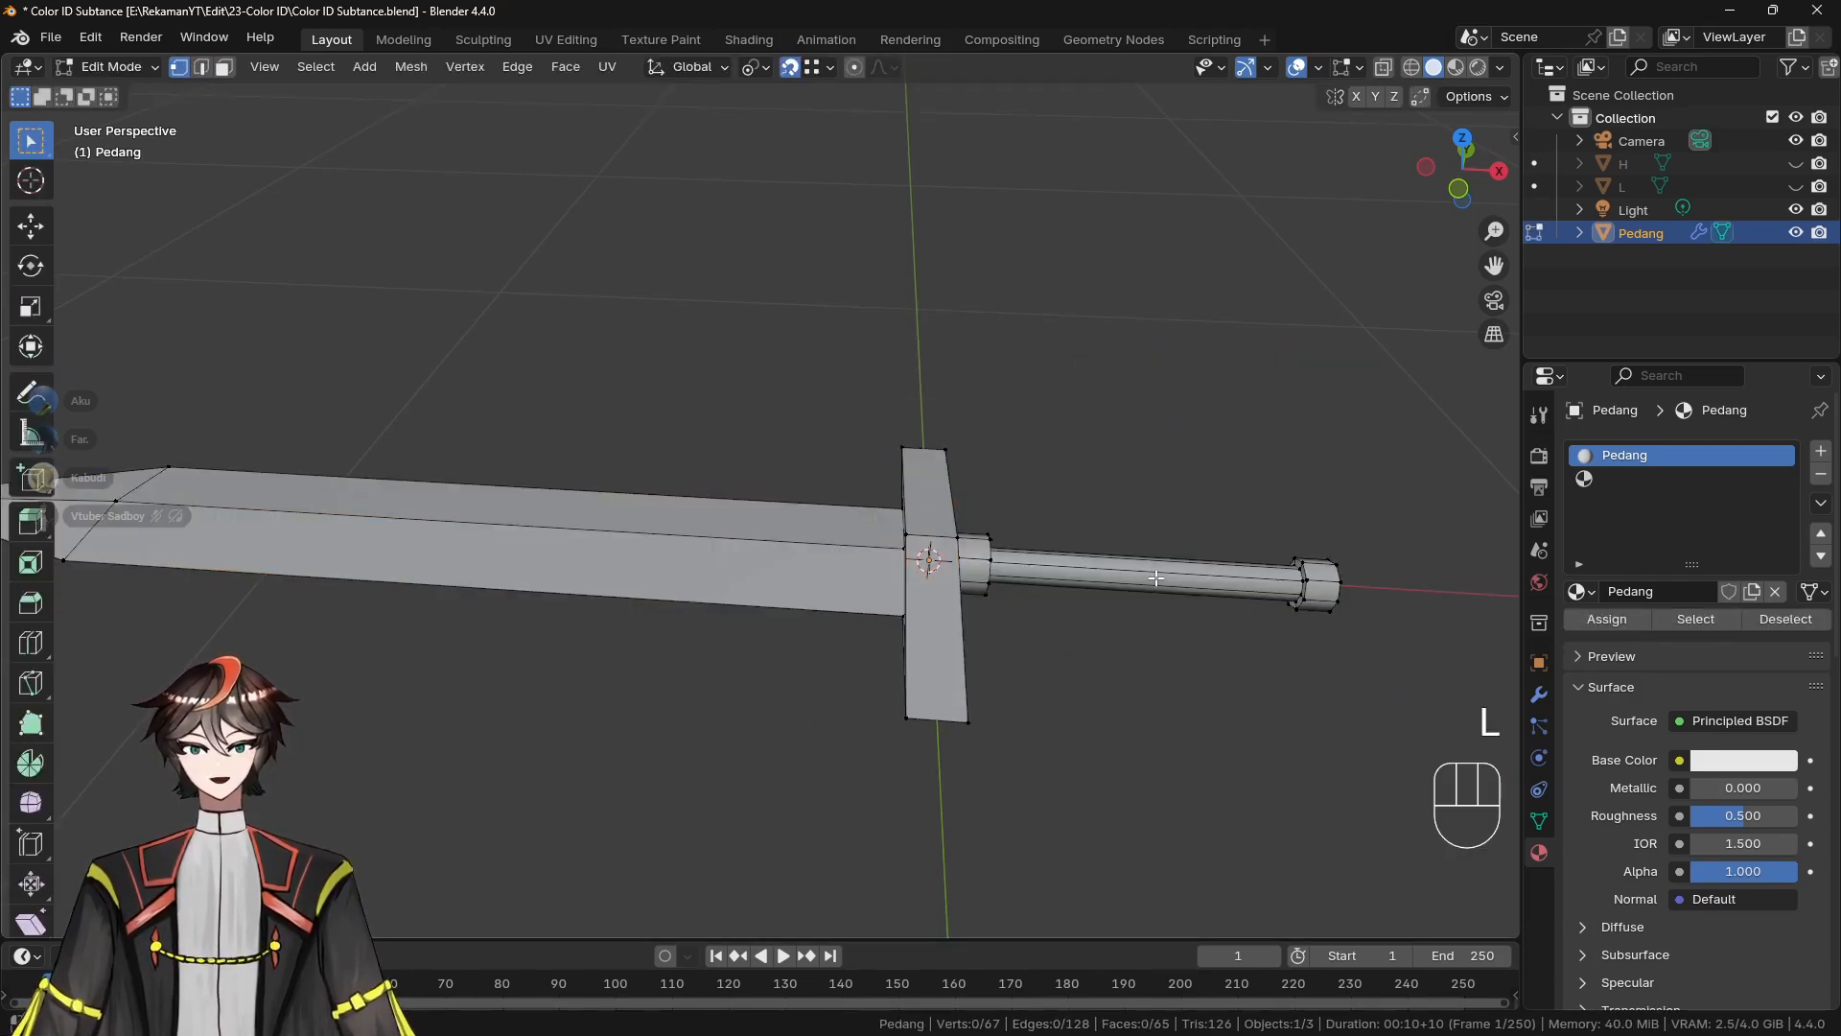
pyautogui.press('l')
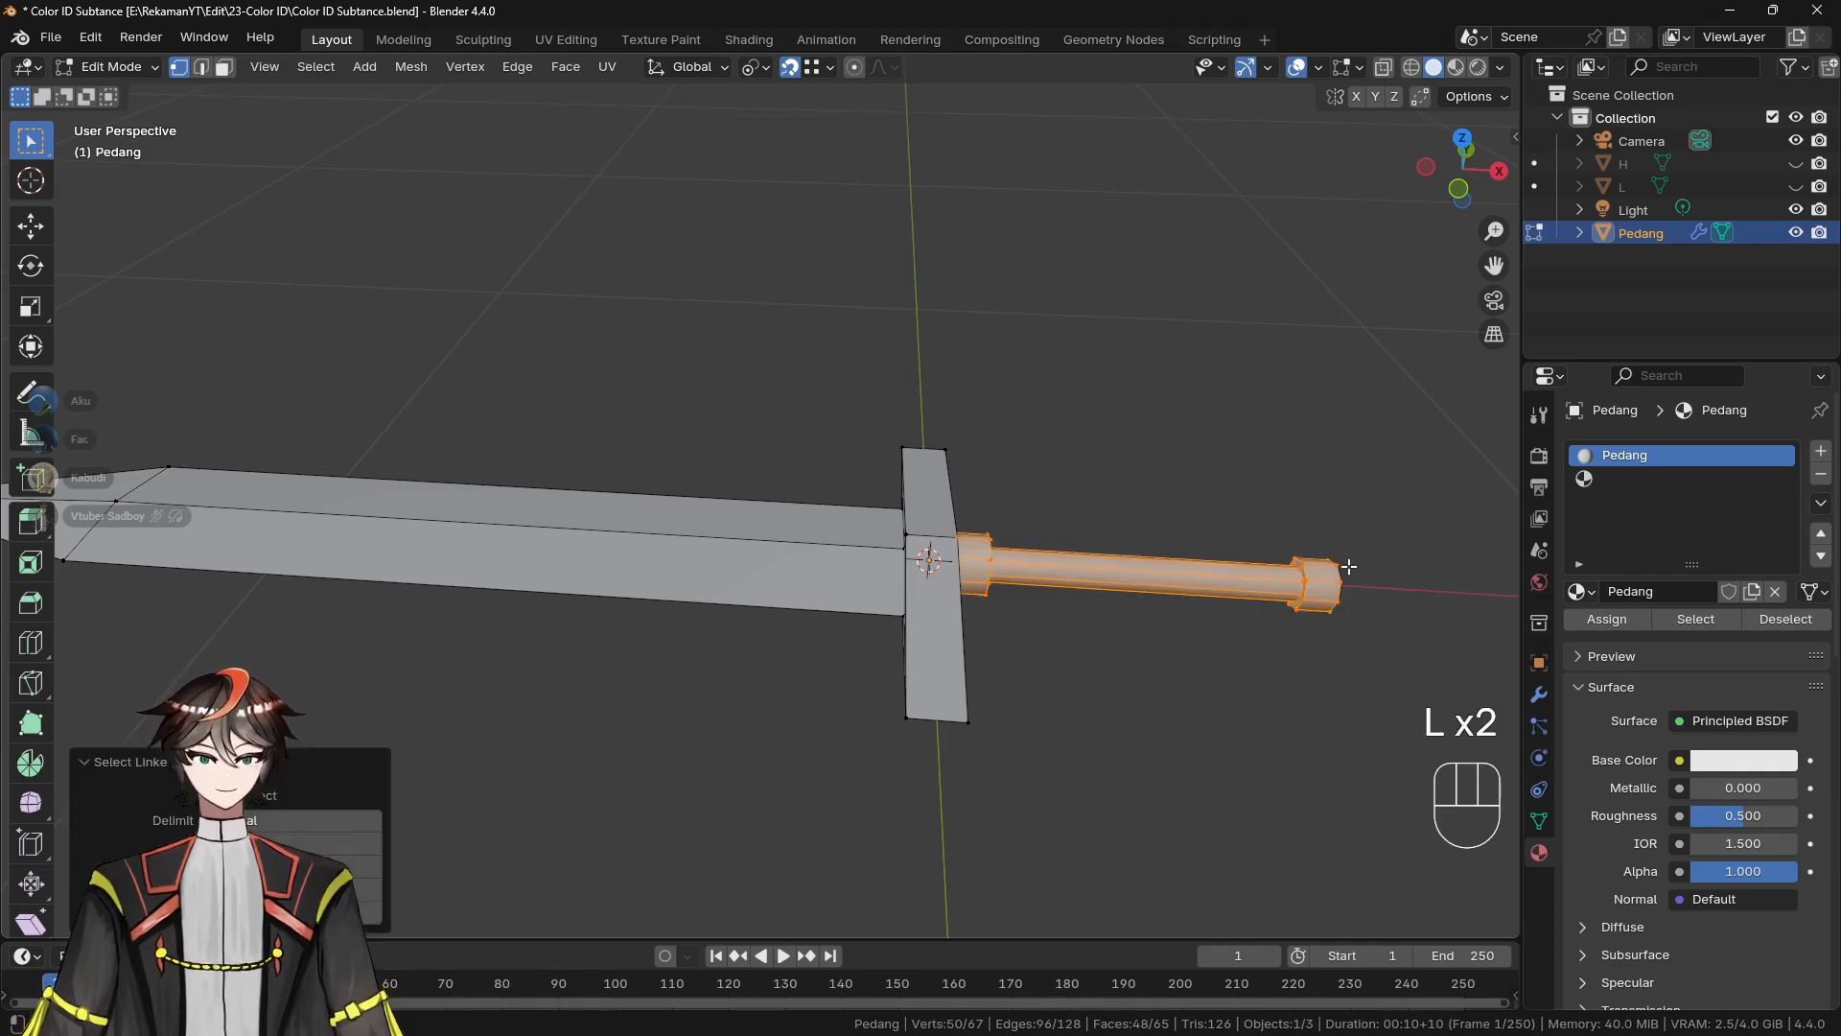
pyautogui.press('Tab')
pyautogui.click(1119, 285)
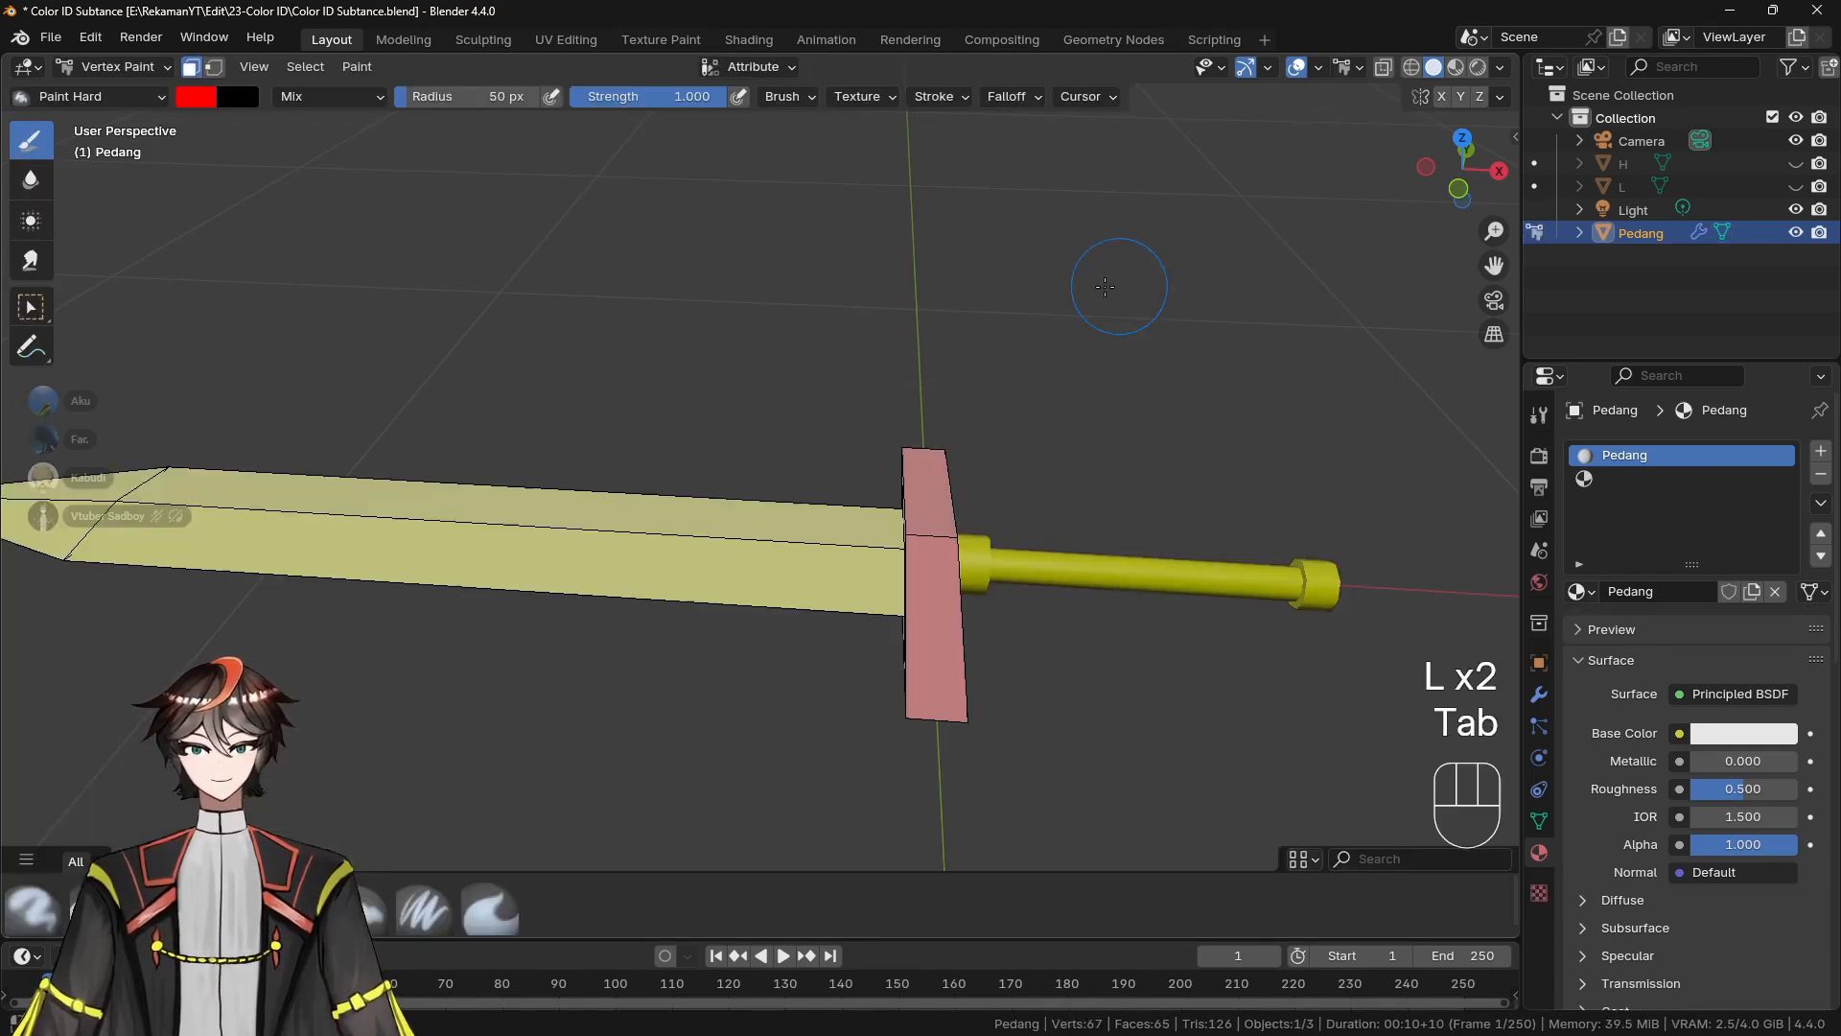
# Set the brush colour to green (#00FF00) and fill the selected handle with it
pyautogui.keyDown('shift'); pyautogui.moveTo(950, 537); pyautogui.dragTo(676, 460, button='middle'); pyautogui.keyUp('shift')
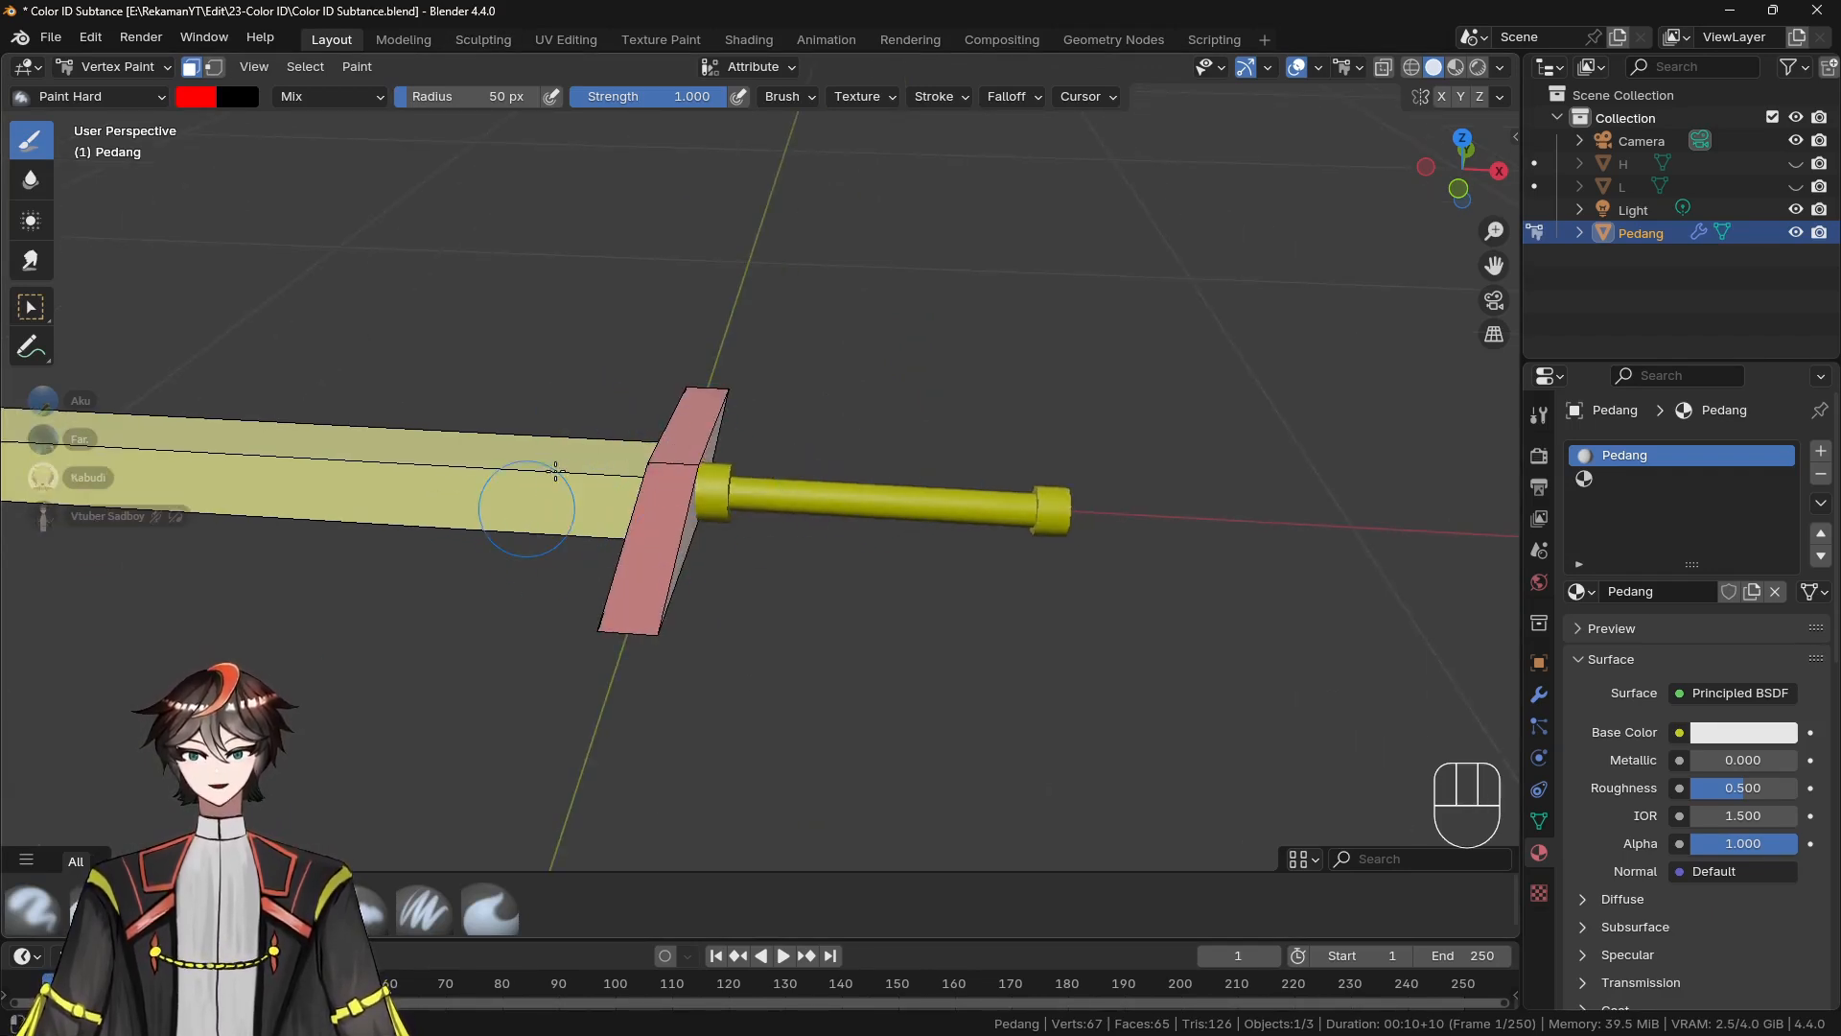
pyautogui.click(203, 98)
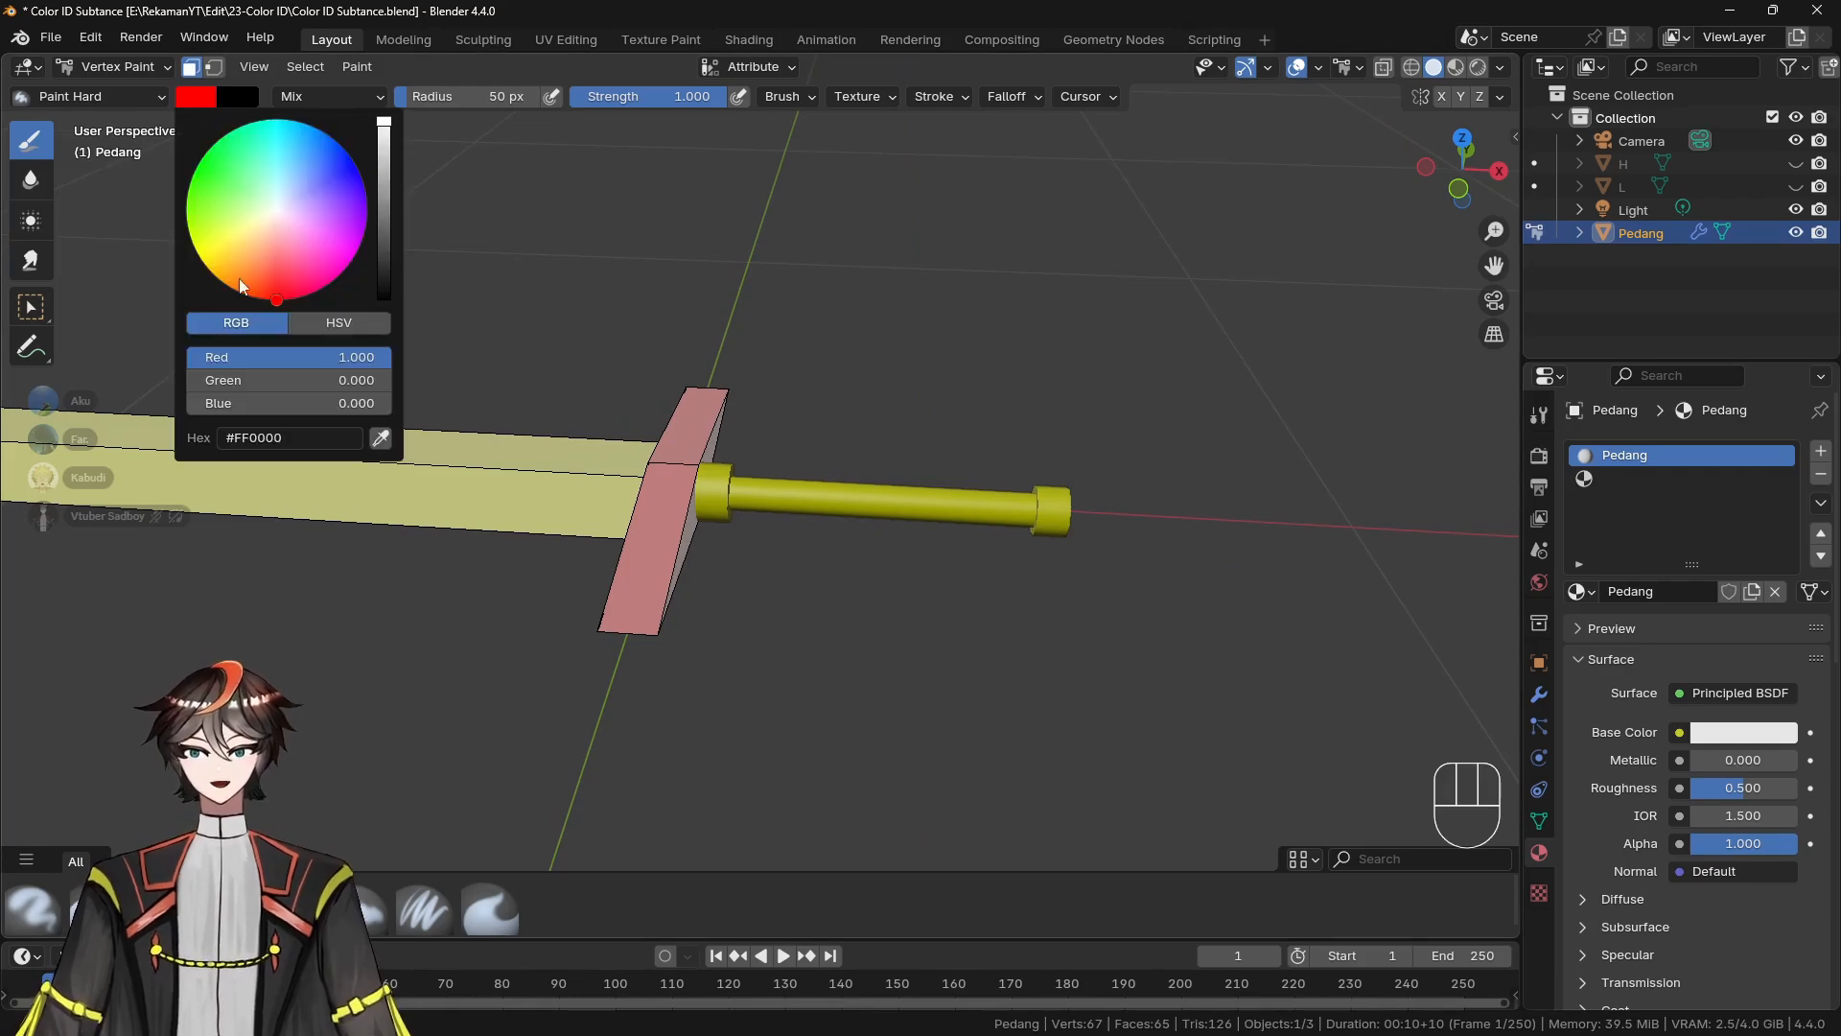
pyautogui.moveTo(296, 364); pyautogui.dragTo(409, 388)
pyautogui.hotkey('ctrl', 'x')
# In Edit Mode, select the linked blade and crossguard geometry and hide it to isolate the handle
pyautogui.moveTo(973, 441)
pyautogui.mouseDown(button='middle')
pyautogui.moveTo(968, 515)
pyautogui.moveTo(823, 543)
pyautogui.mouseUp(button='middle')
pyautogui.press('Tab')
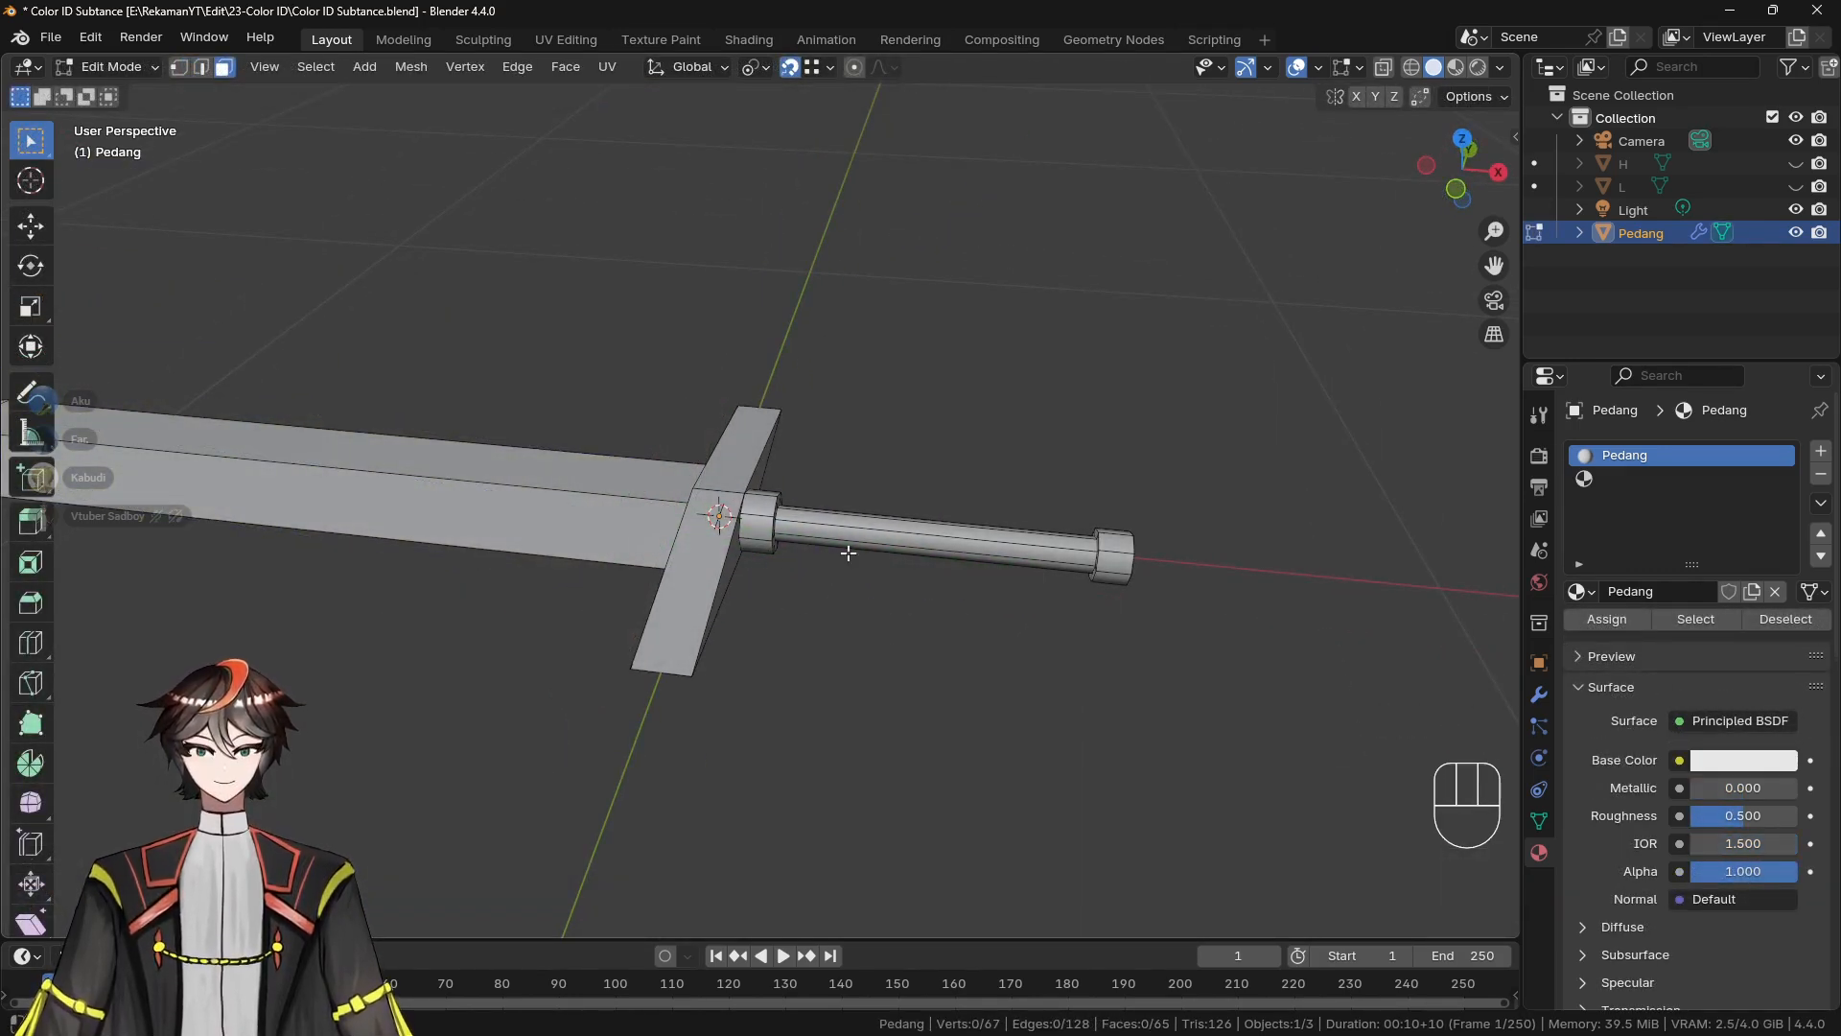
pyautogui.press('Tab')
pyautogui.press('Tab')
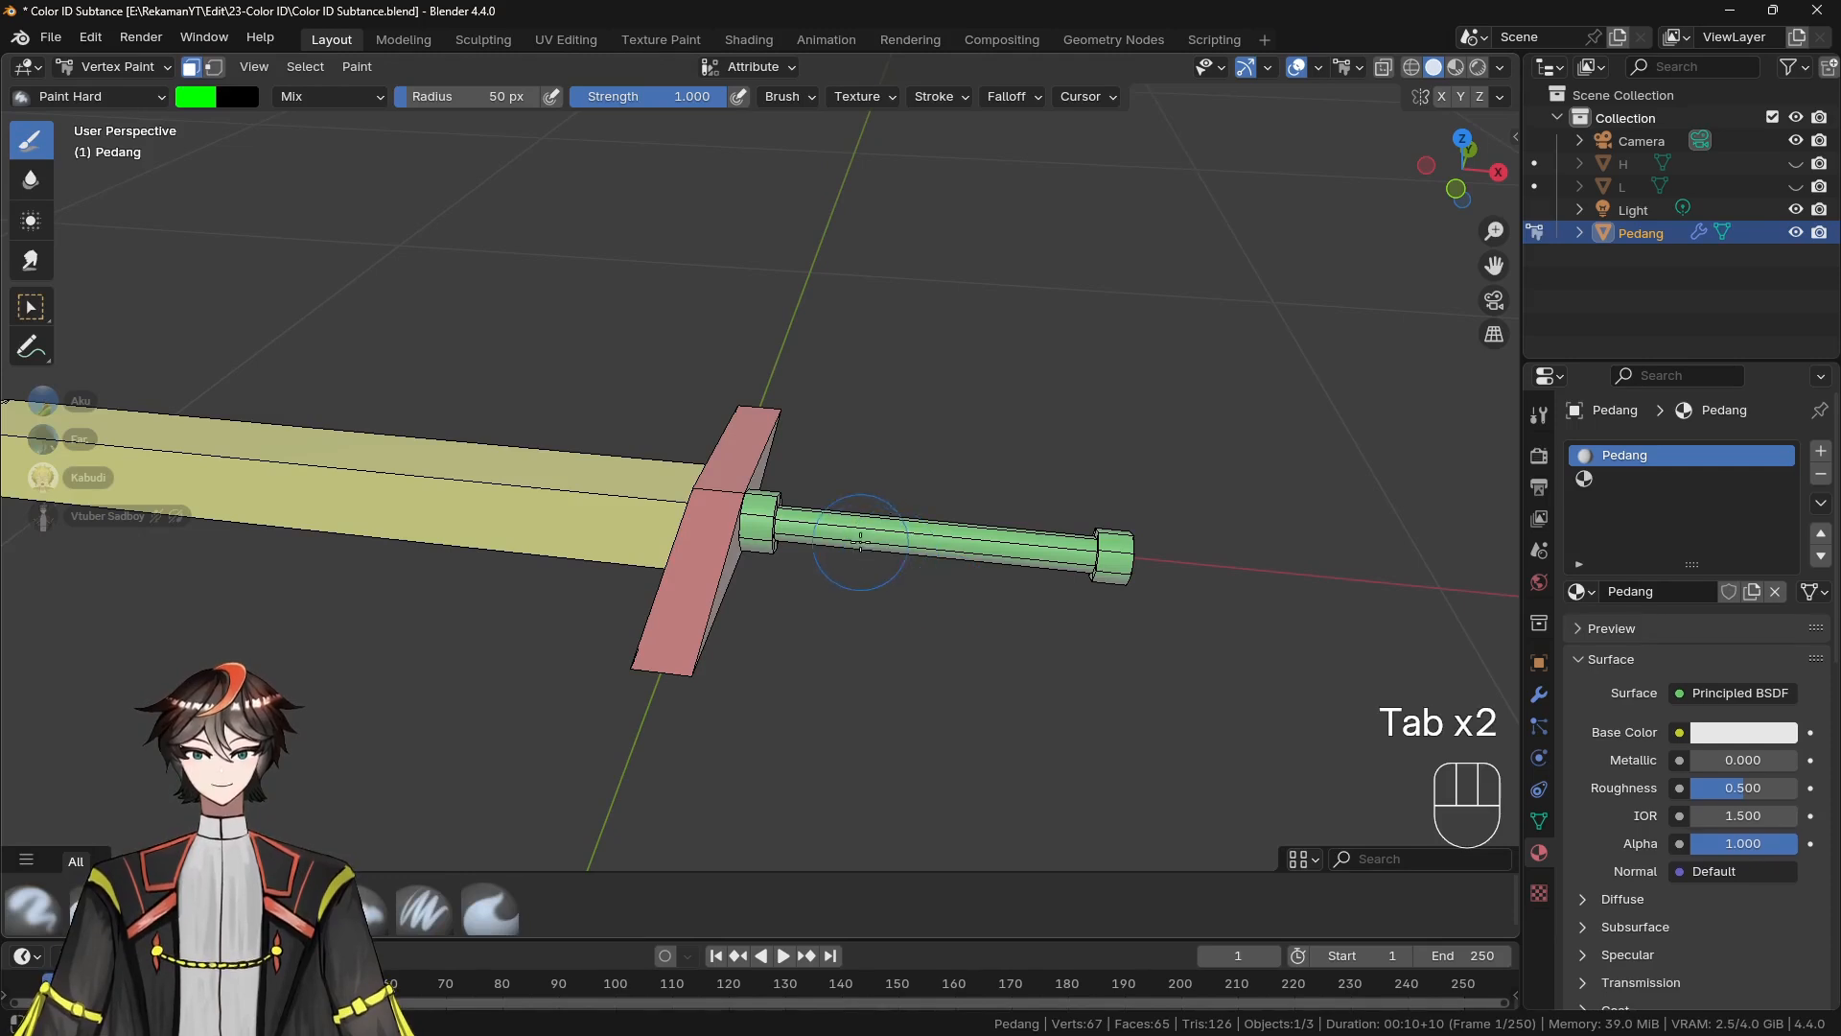
pyautogui.click(757, 504)
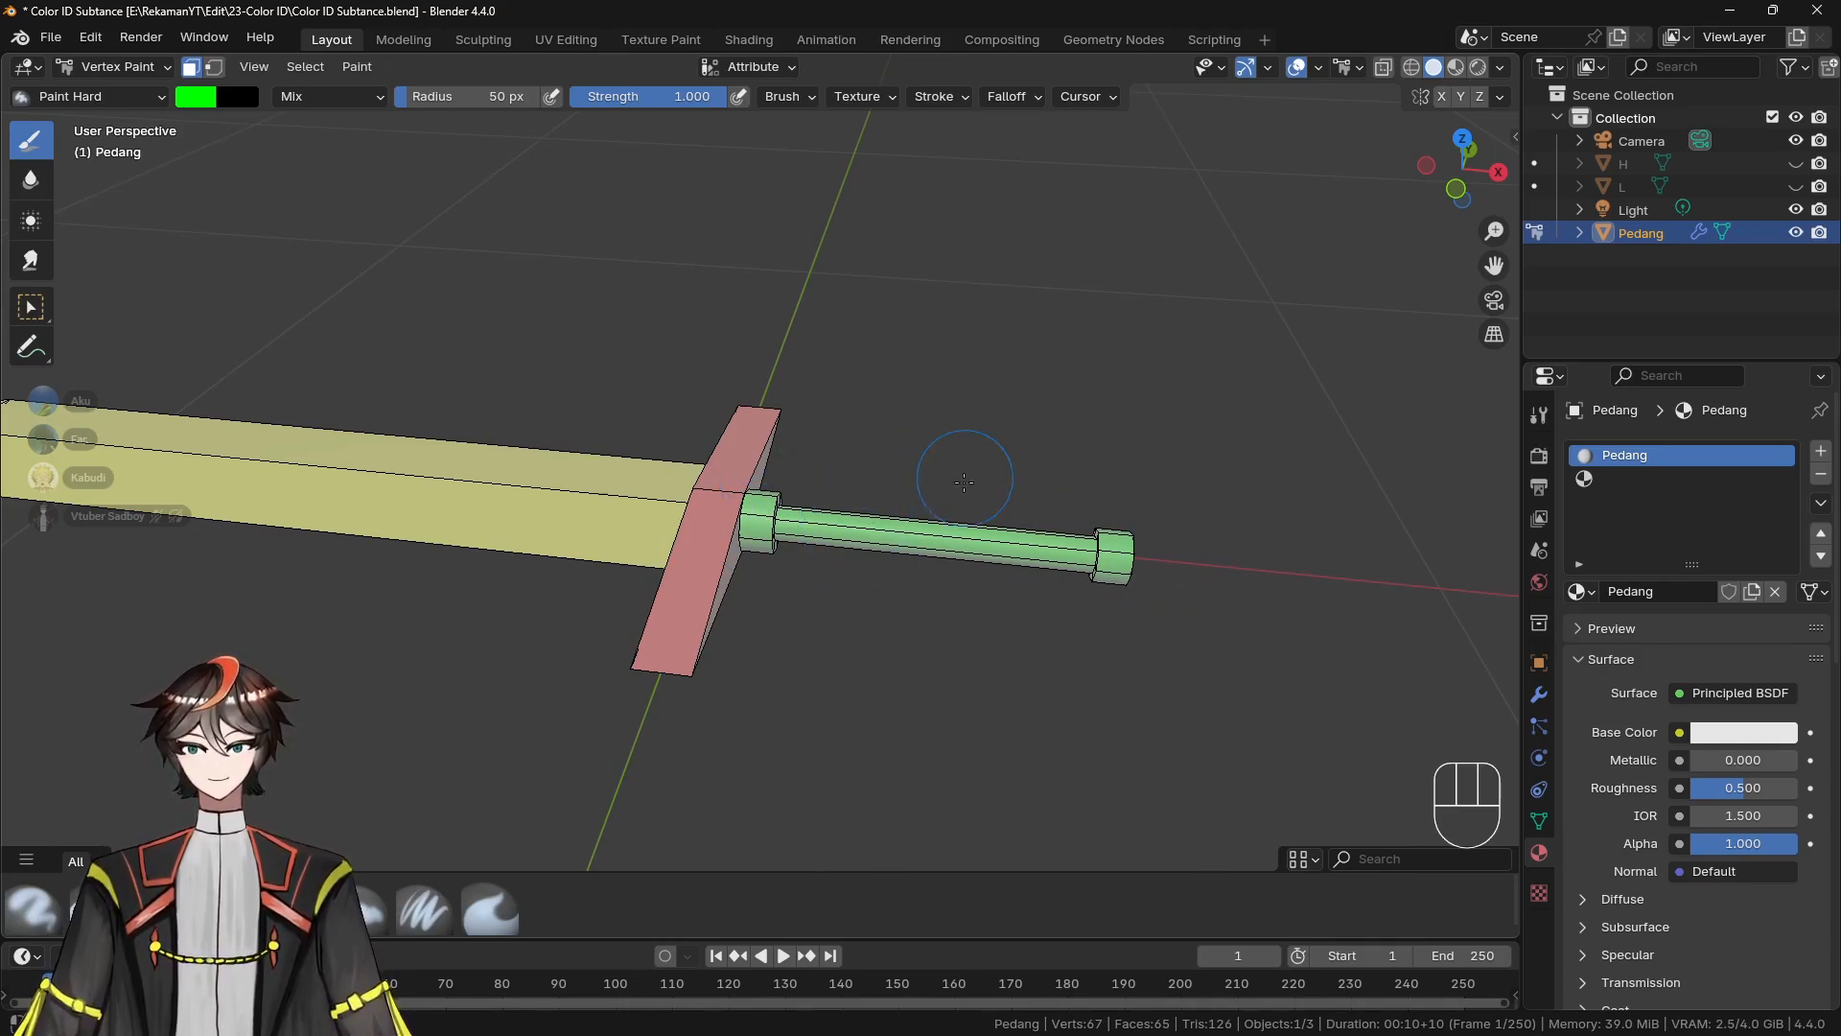
pyautogui.press('Tab')
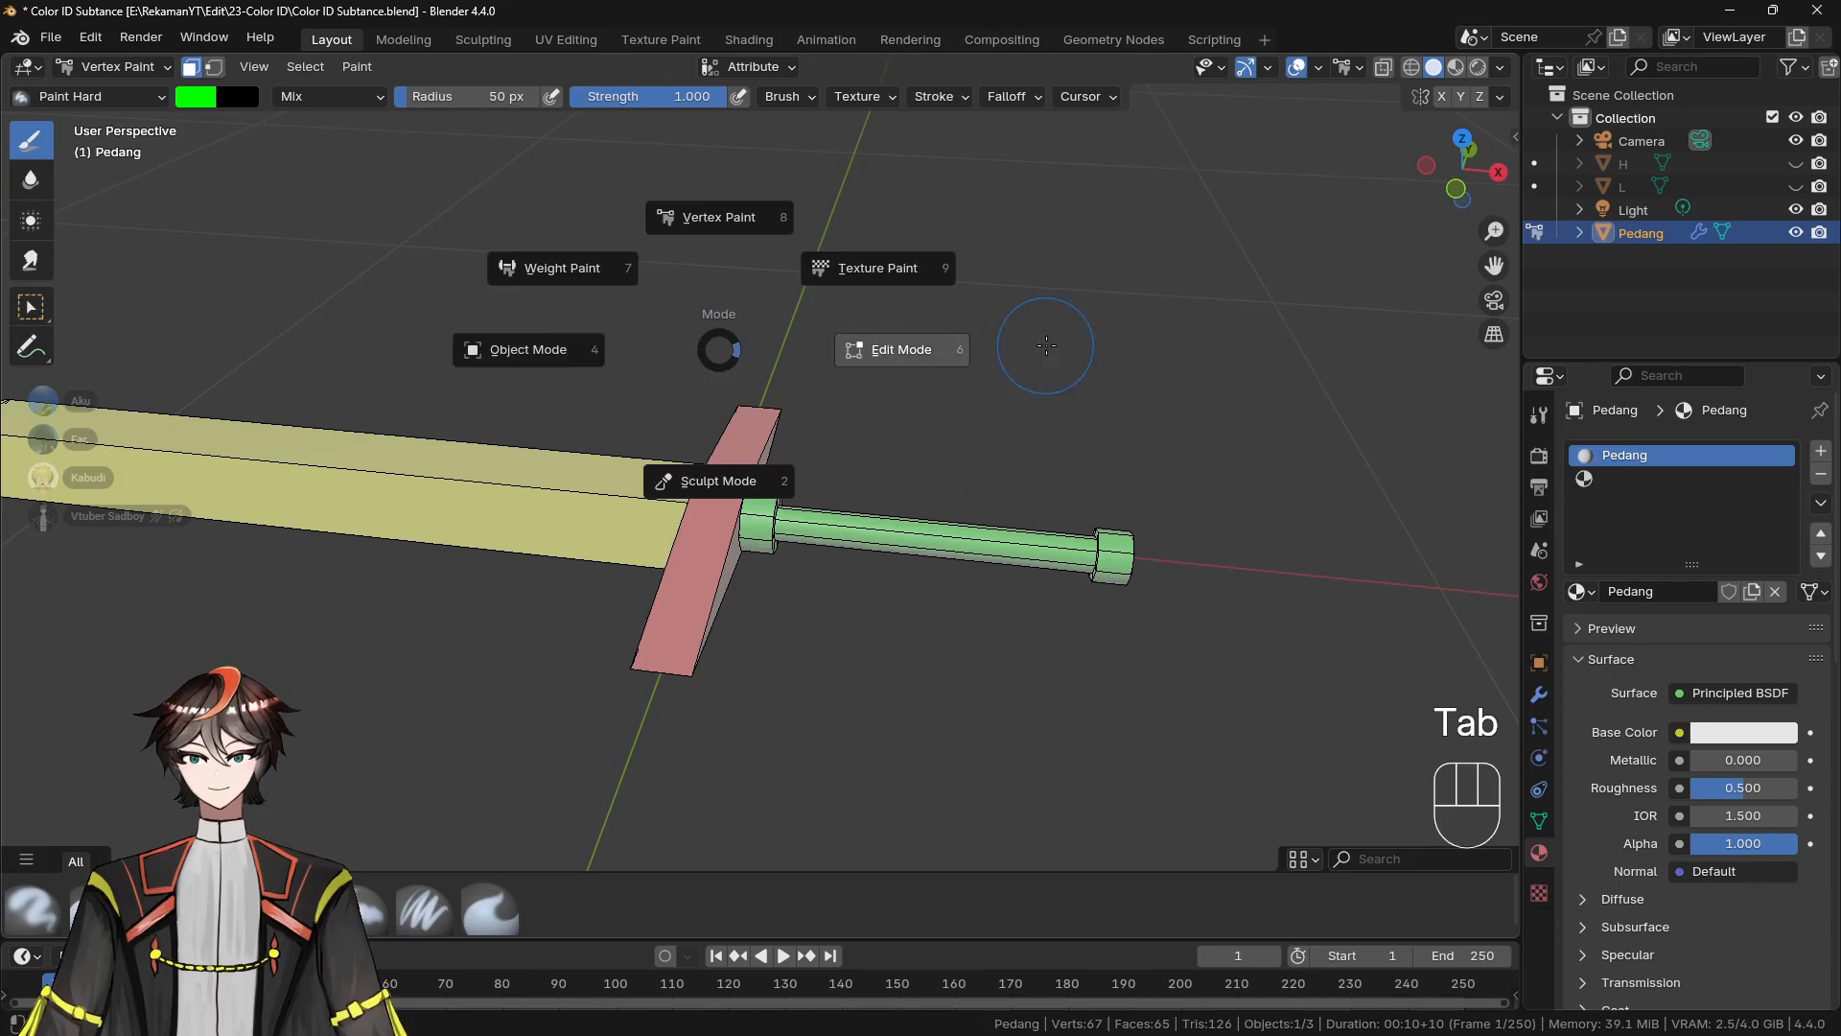
pyautogui.press('l')
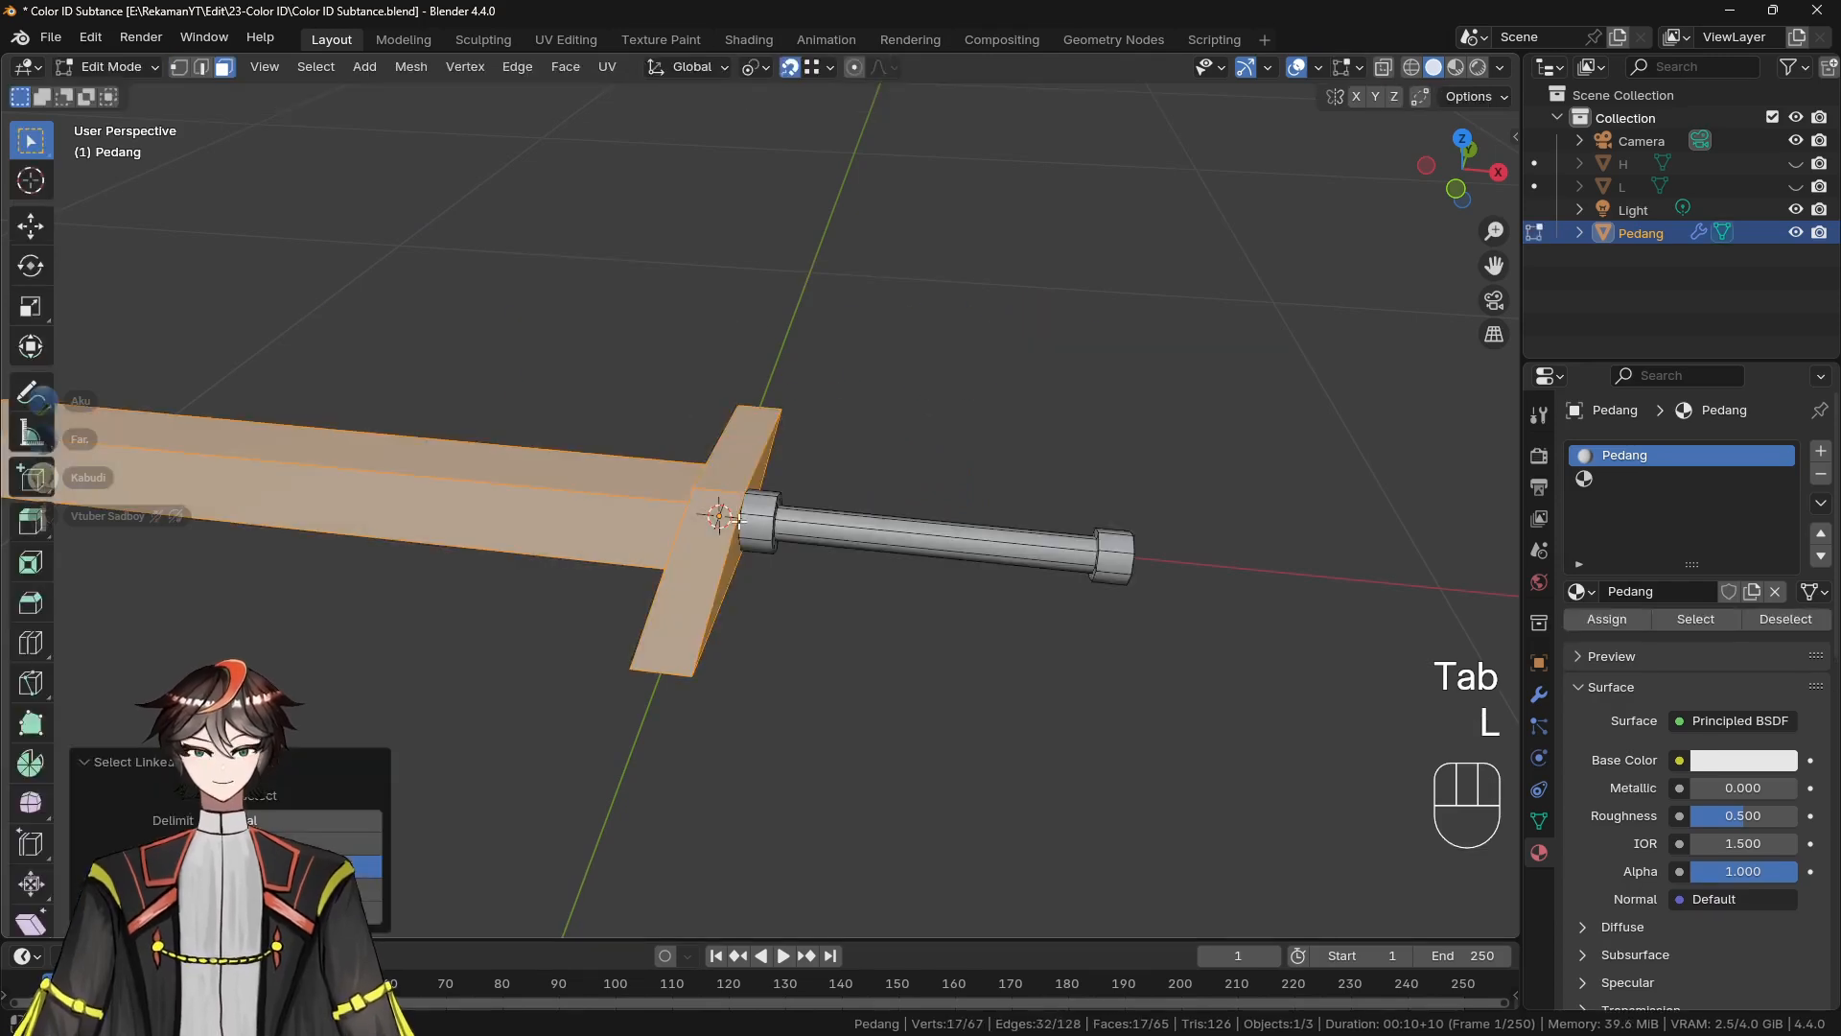
pyautogui.press('h')
# Select all faces of the collar and the pommel at the two ends of the handle
pyautogui.moveTo(685, 508); pyautogui.dragTo(926, 535, button='middle')
pyautogui.keyDown('alt'); pyautogui.click(641, 527); pyautogui.keyUp('alt')
pyautogui.keyDown('shift'); pyautogui.click(733, 494); pyautogui.keyUp('shift')
pyautogui.keyDown('shift'); pyautogui.click(734, 500); pyautogui.keyUp('shift')
pyautogui.keyDown('shift'); pyautogui.click(731, 538); pyautogui.keyUp('shift')
pyautogui.keyDown('shift'); pyautogui.click(719, 503); pyautogui.keyUp('shift')
pyautogui.keyDown('shift'); pyautogui.click(735, 494); pyautogui.keyUp('shift')
pyautogui.keyDown('alt'); pyautogui.keyDown('shift'); pyautogui.click(910, 537); pyautogui.keyUp('shift'); pyautogui.keyUp('alt')
pyautogui.keyDown('shift'); pyautogui.click(933, 534); pyautogui.keyUp('shift')
pyautogui.keyDown('shift'); pyautogui.click(955, 547); pyautogui.keyUp('shift')
pyautogui.keyDown('shift'); pyautogui.click(959, 523); pyautogui.keyUp('shift')
pyautogui.keyDown('shift'); pyautogui.click(935, 590); pyautogui.keyUp('shift')
pyautogui.moveTo(935, 590); pyautogui.dragTo(803, 425, button='middle')
pyautogui.keyDown('alt'); pyautogui.keyDown('shift'); pyautogui.click(1166, 470); pyautogui.keyUp('shift'); pyautogui.keyUp('alt')
pyautogui.keyDown('alt'); pyautogui.keyDown('shift'); pyautogui.click(561, 388); pyautogui.keyUp('shift'); pyautogui.keyUp('alt')
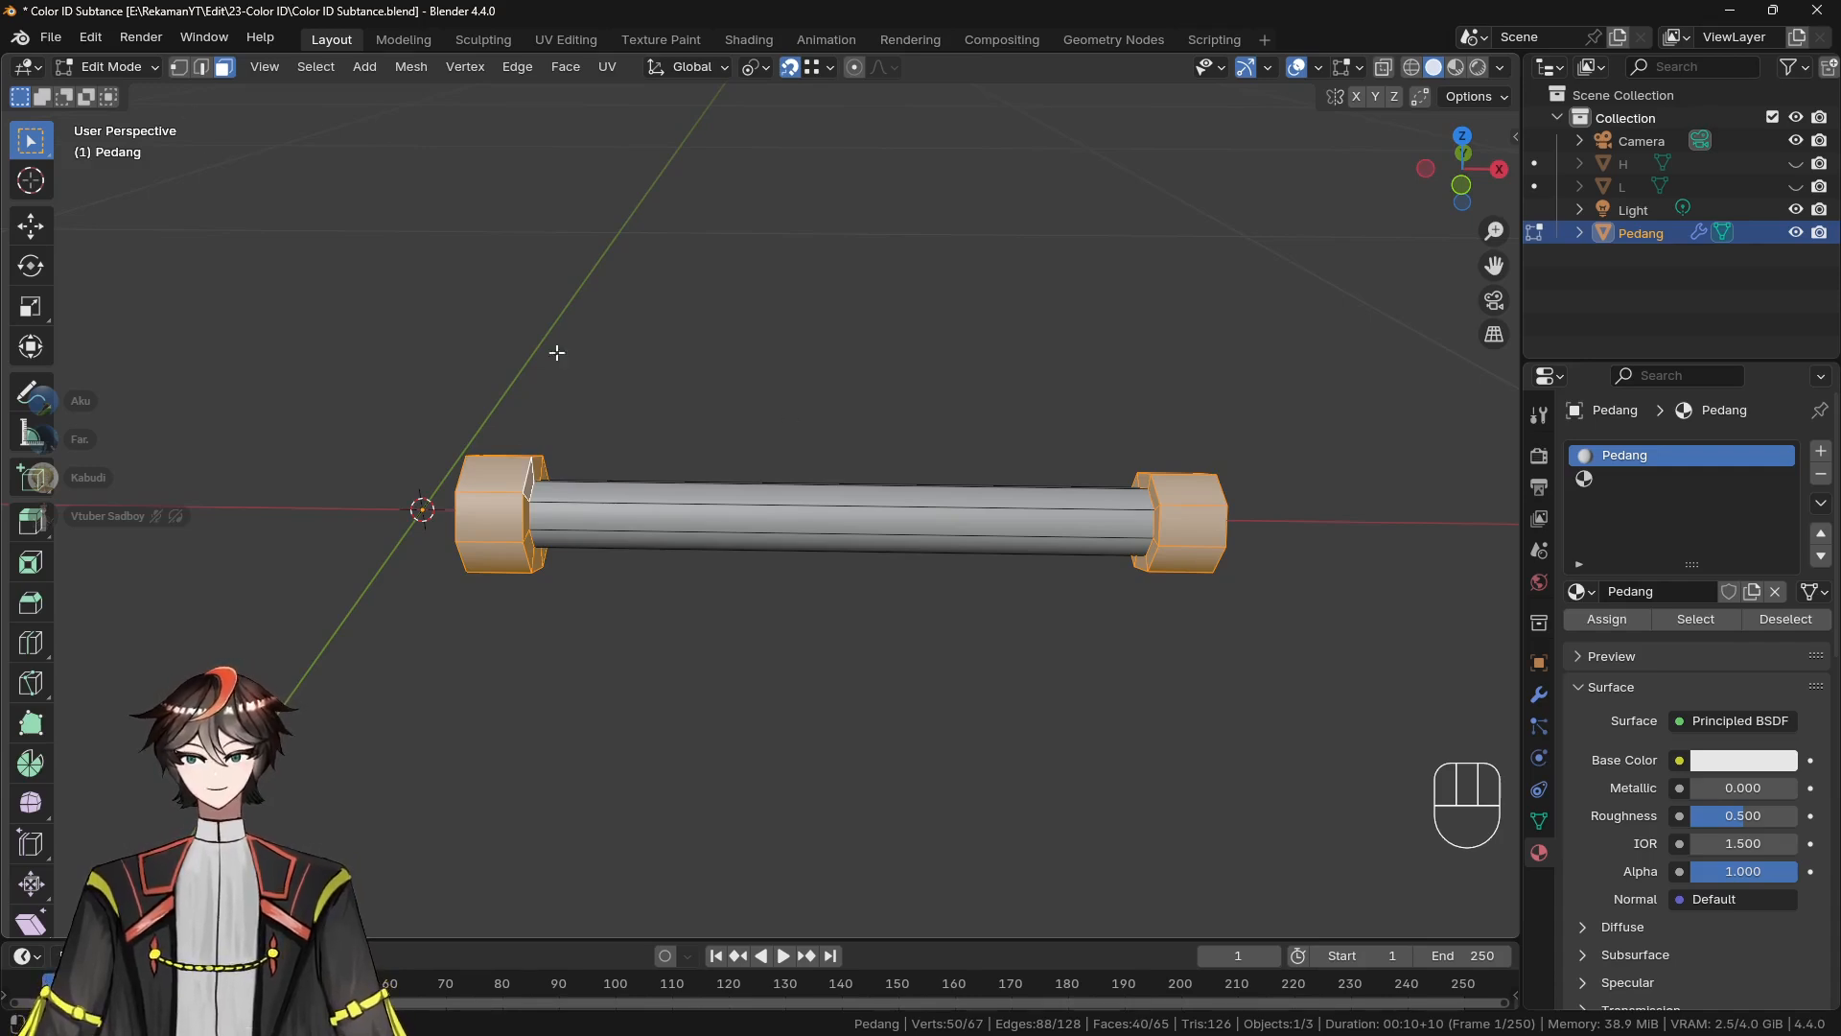
# Return to Vertex Paint, set the brush colour to cyan, and fill the selected collar and pommel faces
pyautogui.press('Tab')
pyautogui.click(410, 210)
pyautogui.press('Tab')
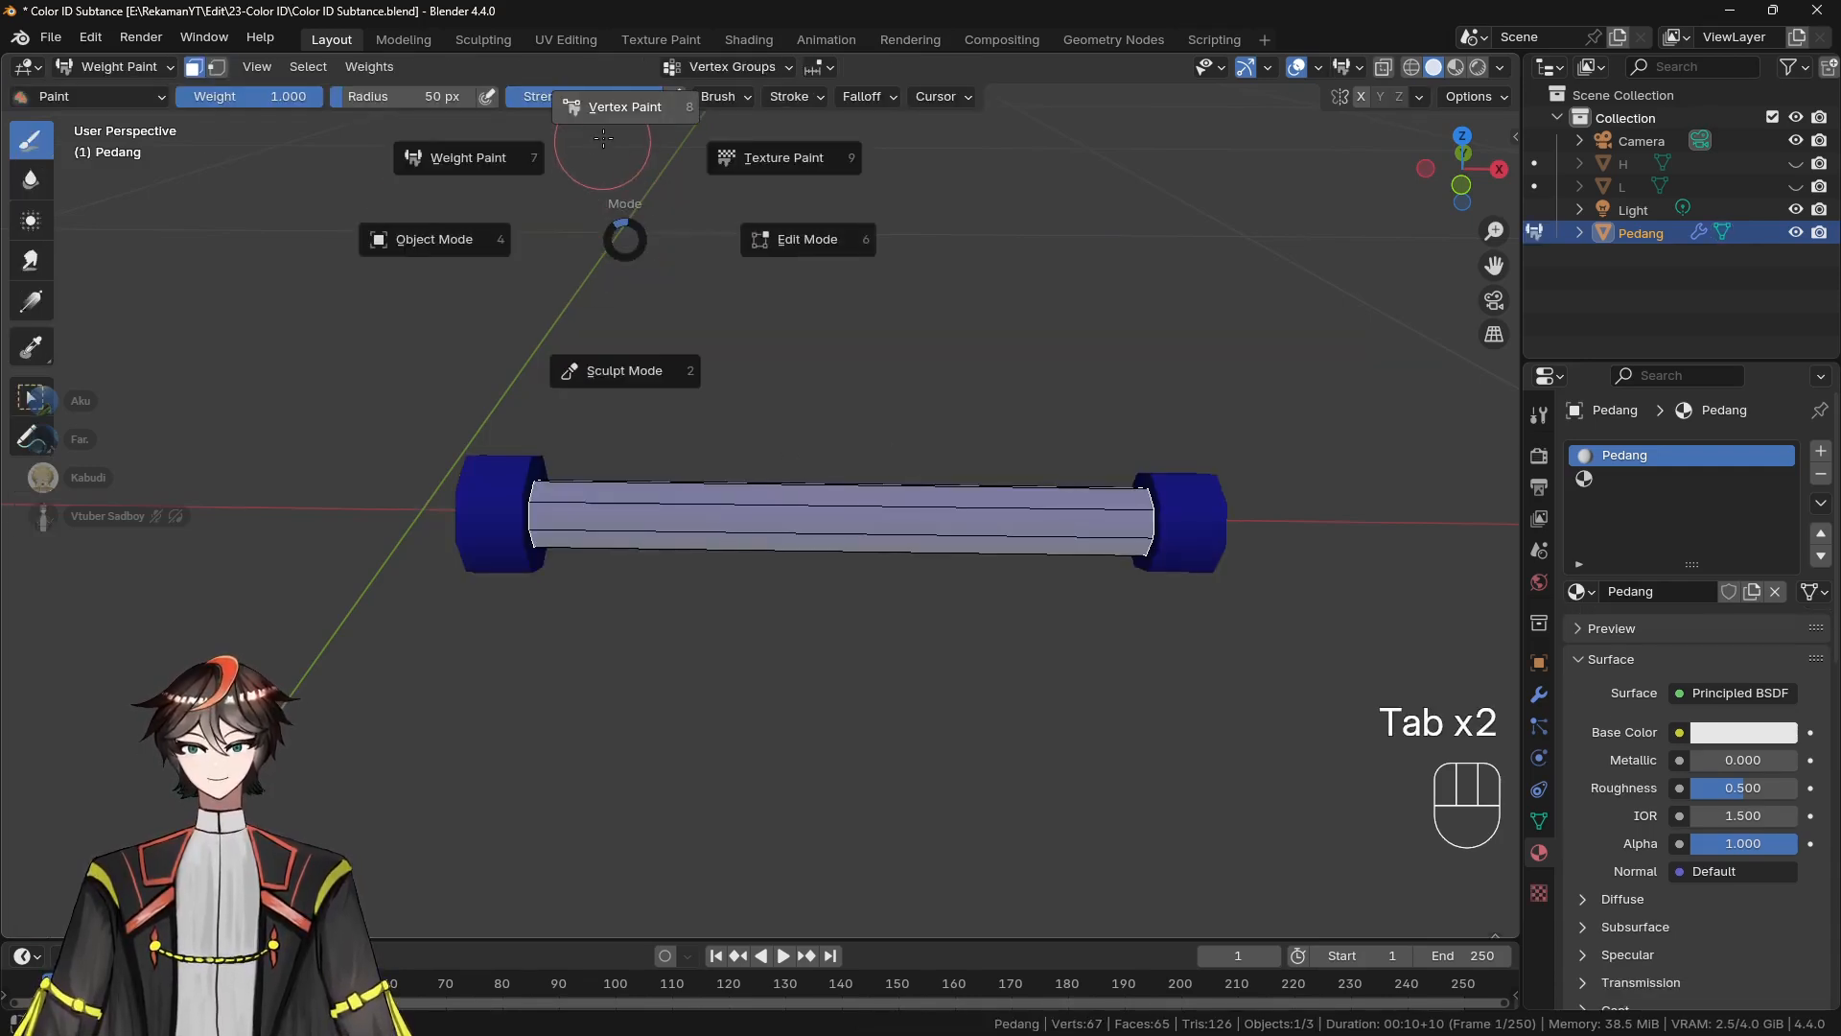
pyautogui.click(601, 145)
pyautogui.click(198, 97)
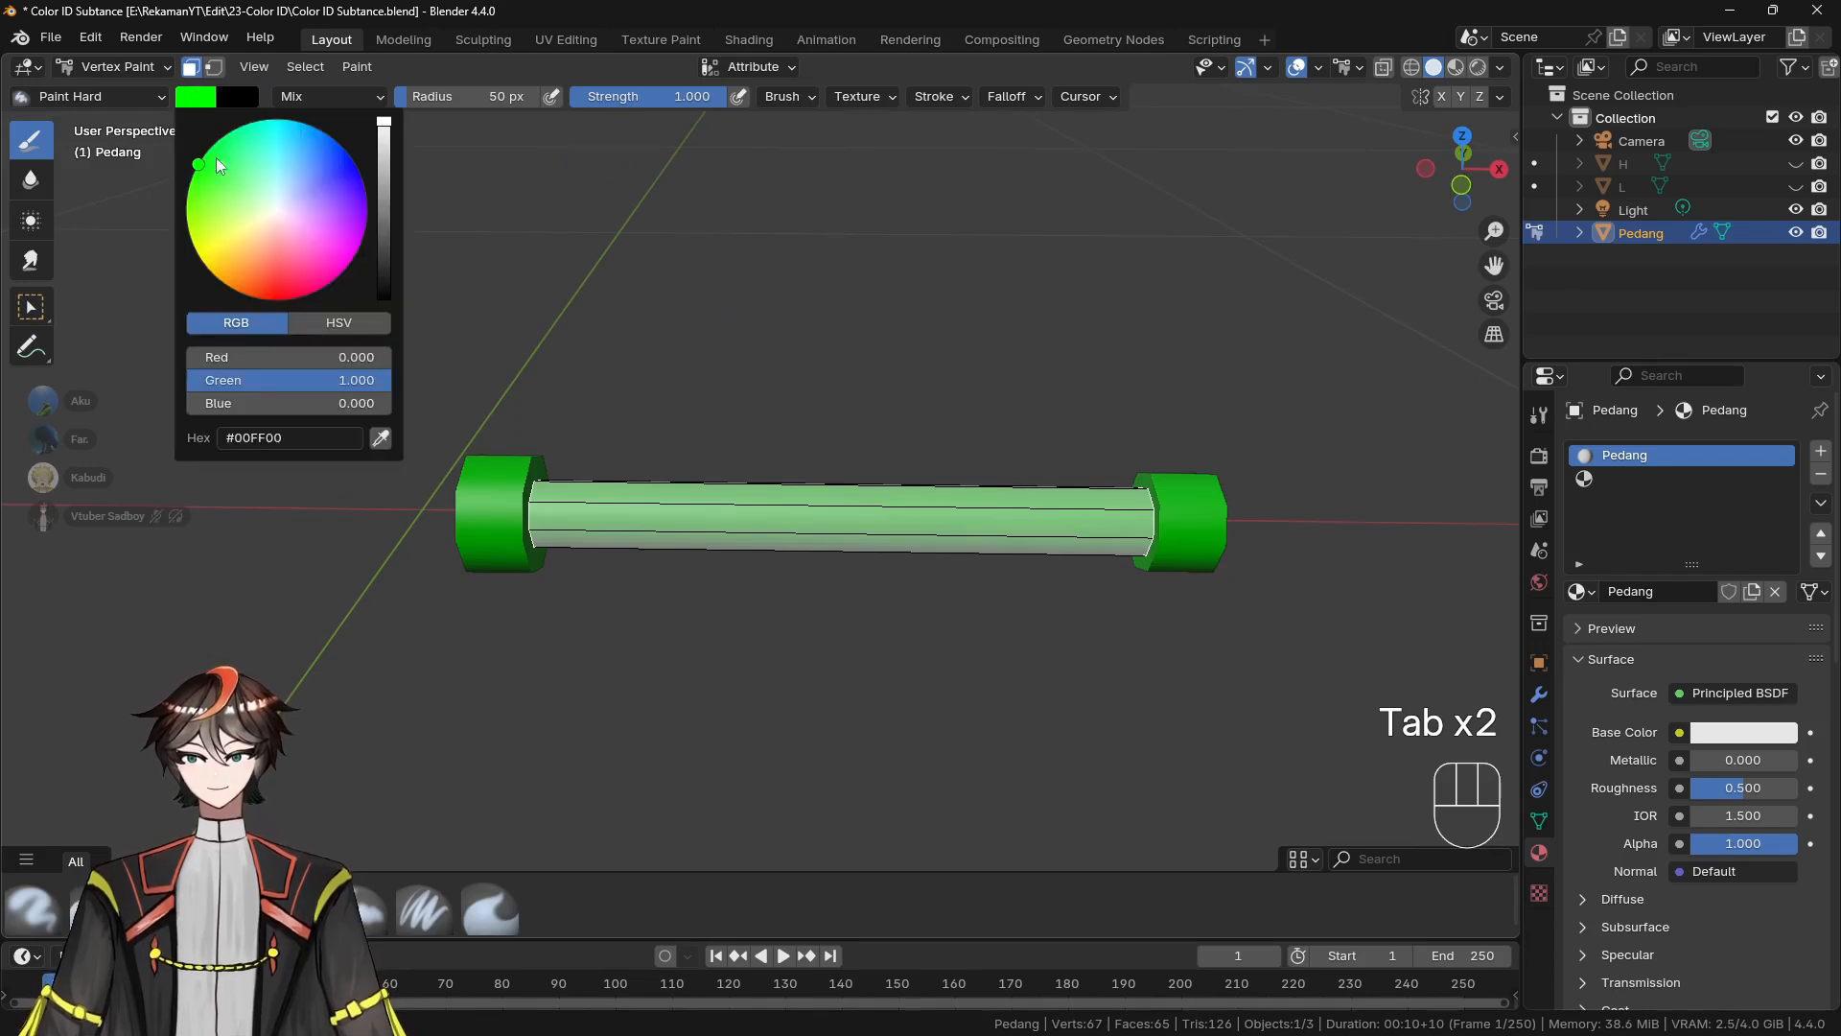
pyautogui.moveTo(231, 402); pyautogui.dragTo(391, 403)
pyautogui.hotkey('ctrl', 'x')
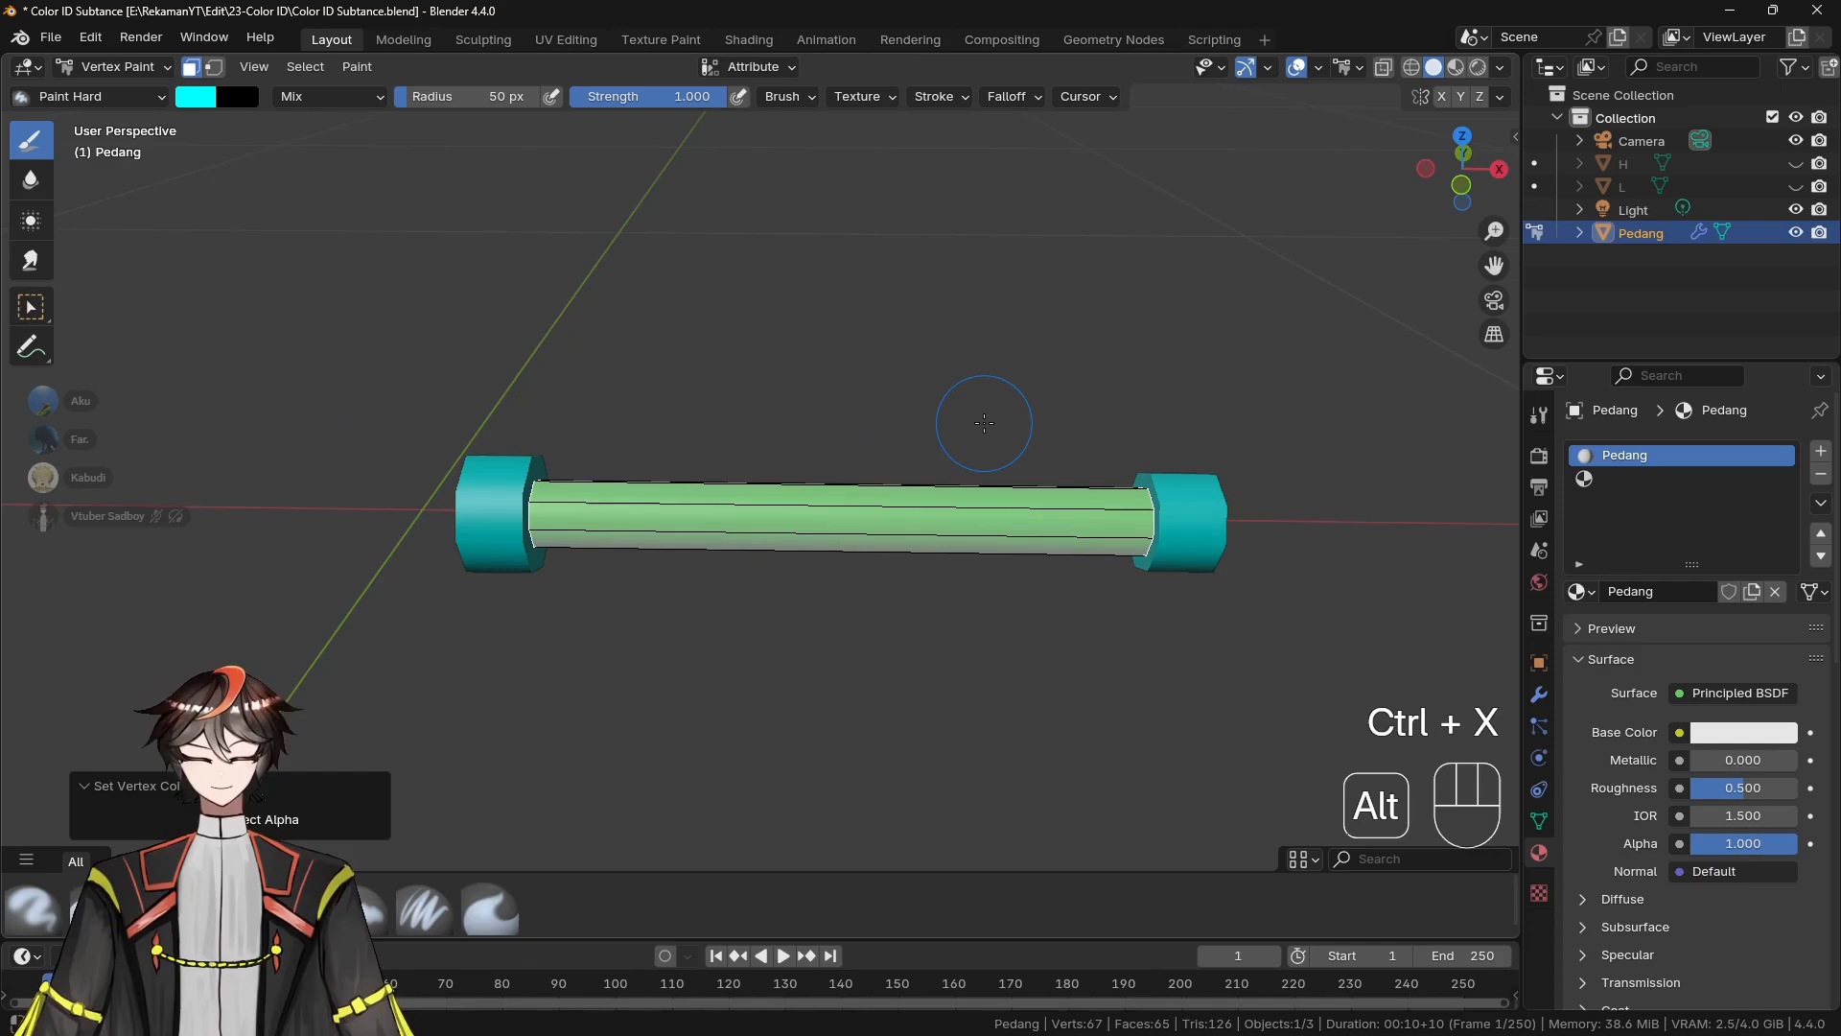
# Reveal the hidden blade and crossguard, and turn off face selection masking in Vertex Paint
pyautogui.hotkey('alt', 'h')
pyautogui.scroll(-5, 983, 423)
pyautogui.press('Tab')
pyautogui.press('Tab')
pyautogui.click(653, 248)
pyautogui.click(193, 67)
pyautogui.moveTo(616, 349); pyautogui.dragTo(1016, 460, button='middle')
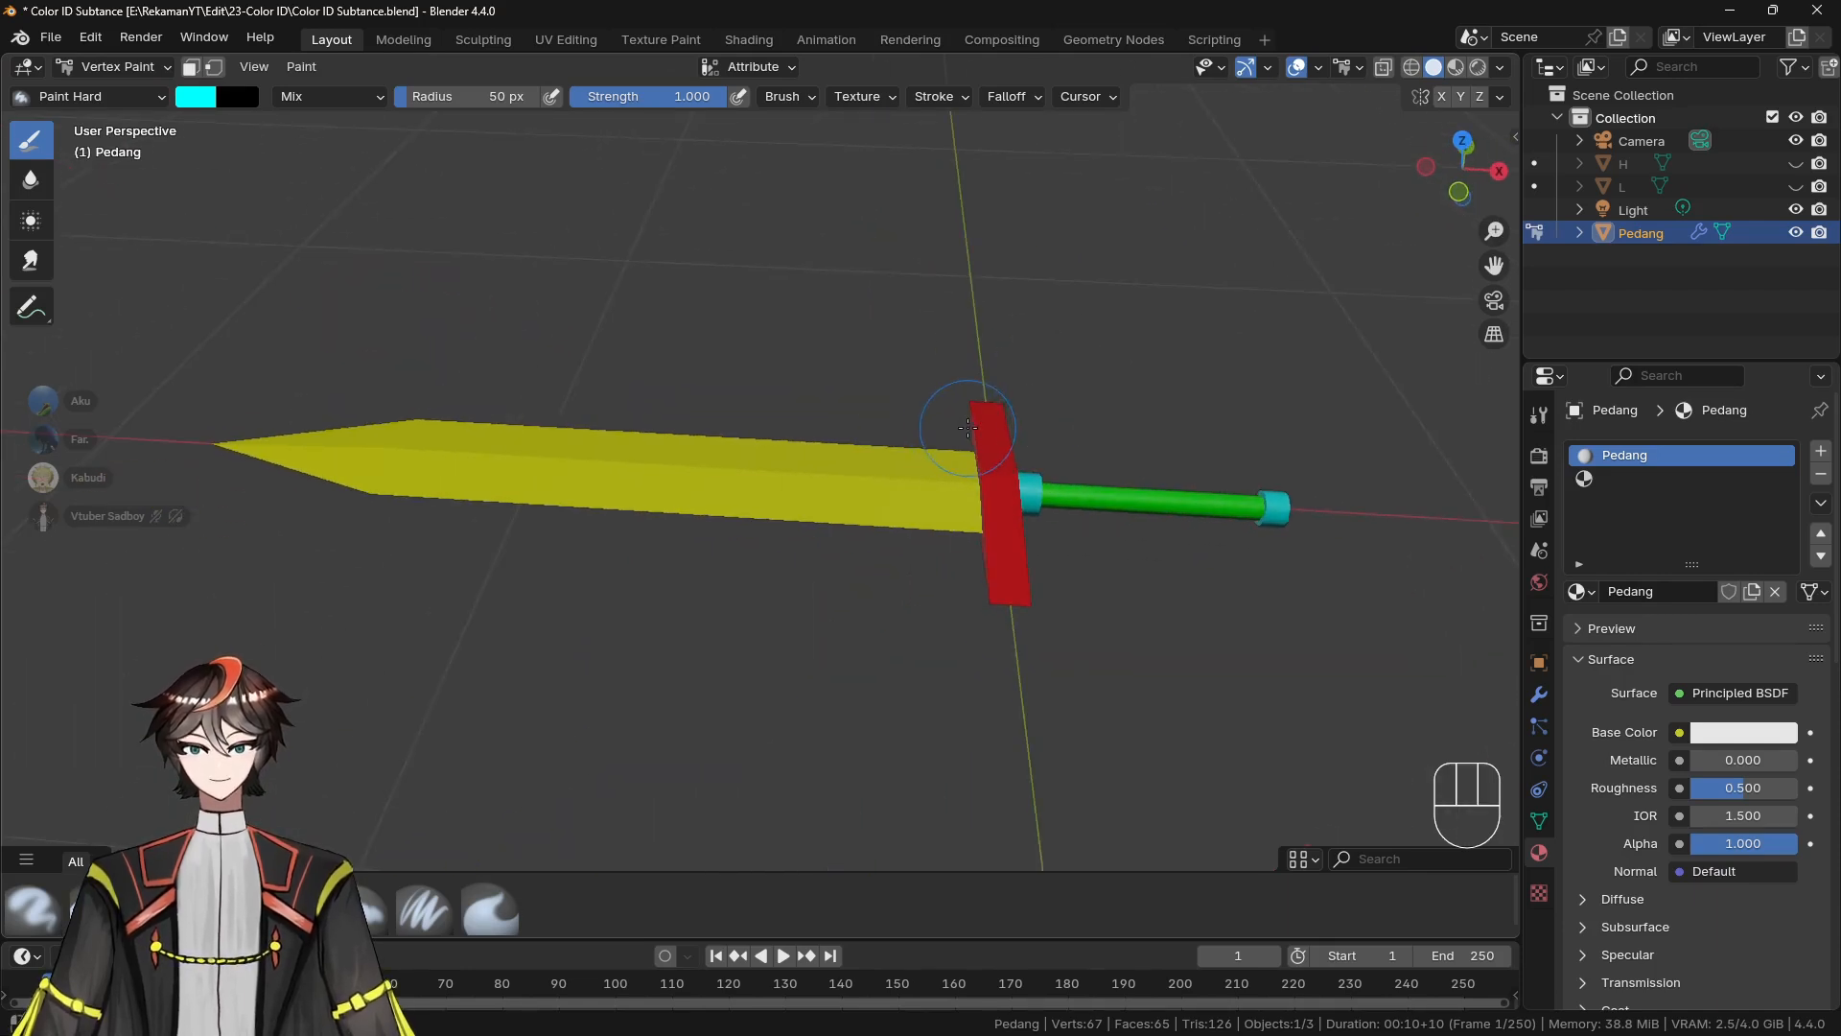
# Export the selected sword mesh as an FBX file named Color ID Pedang.fbx in the 23-Color ID folder
pyautogui.click(50, 38)
pyautogui.moveTo(137, 388)
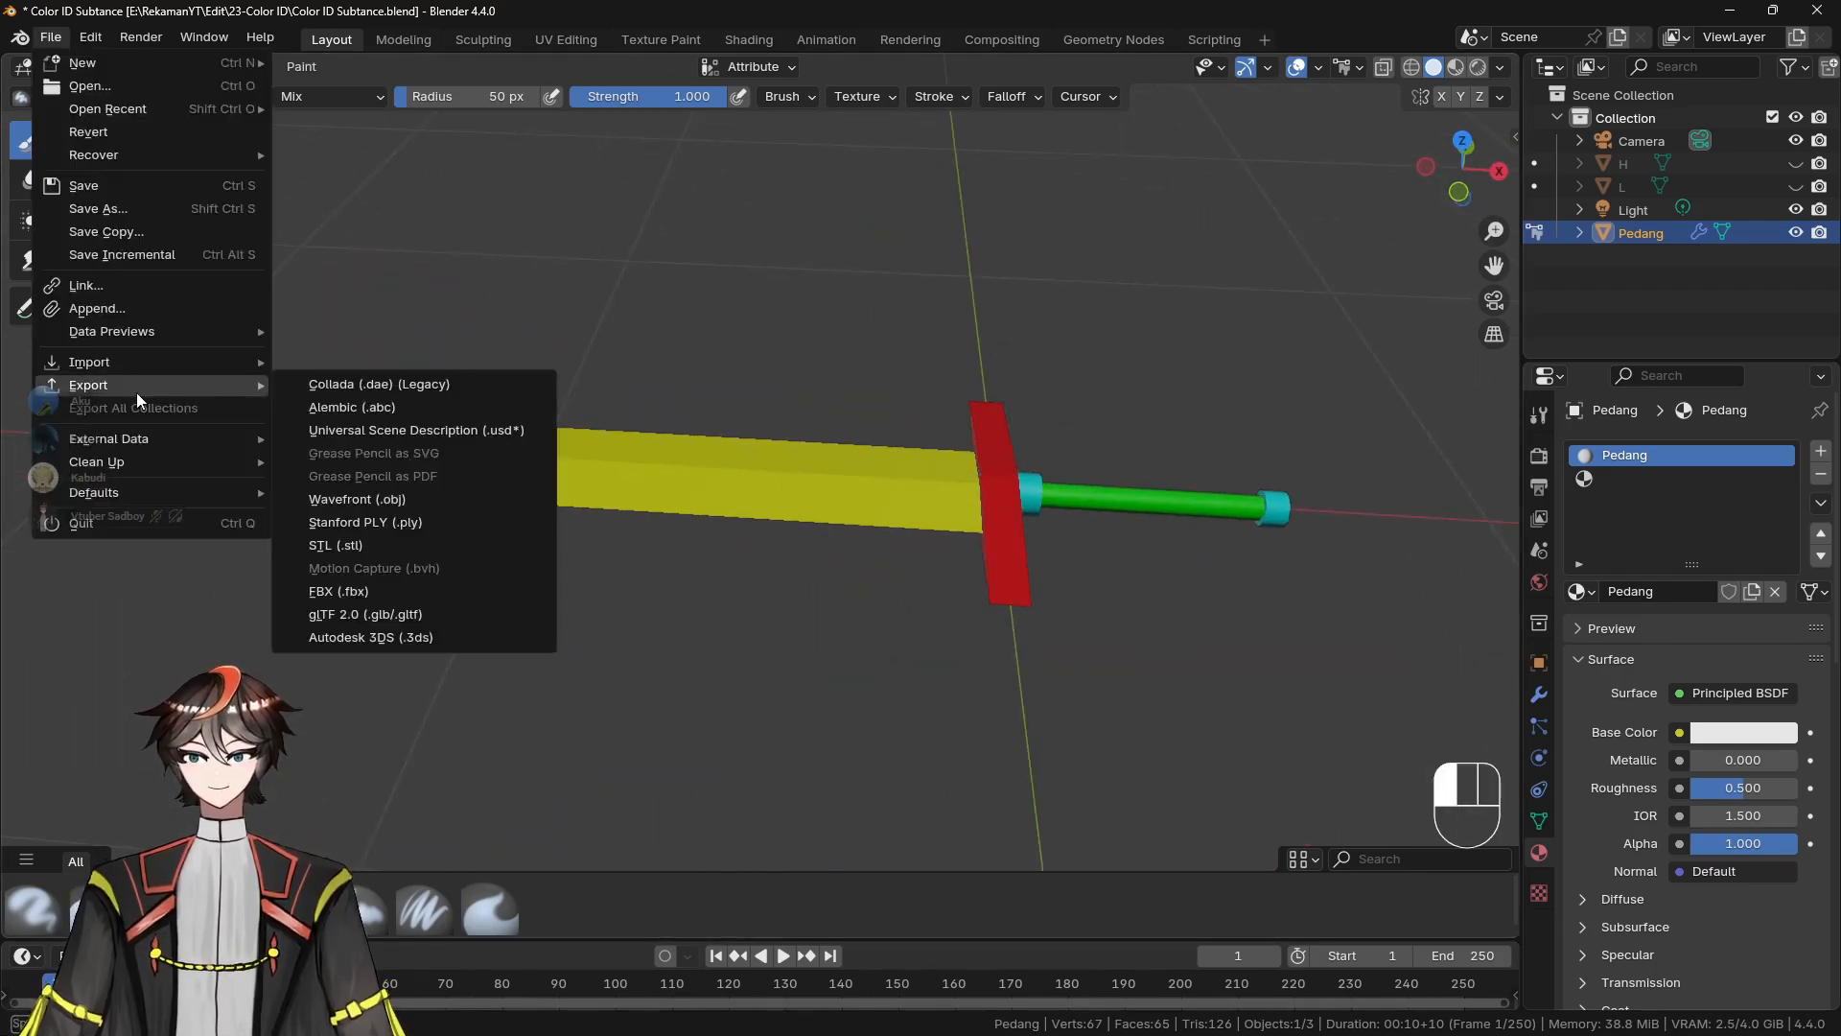
pyautogui.click(374, 591)
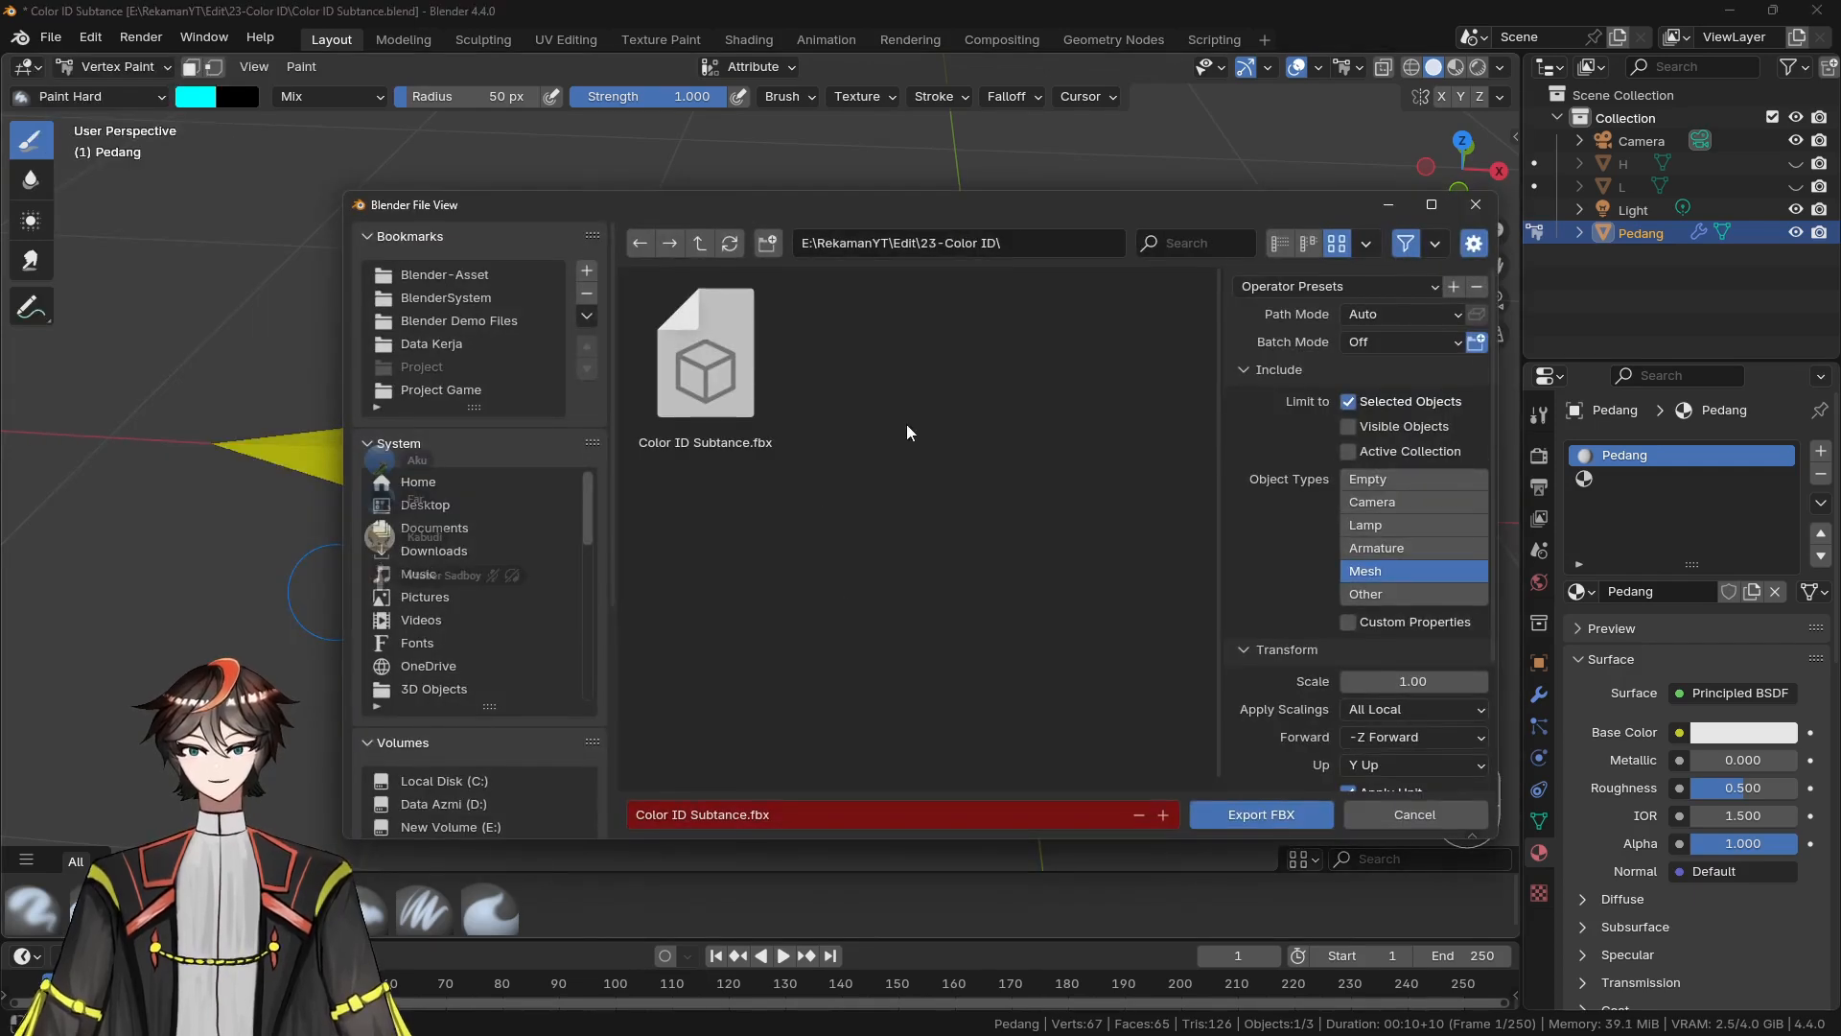
pyautogui.click(821, 805)
pyautogui.click(997, 805)
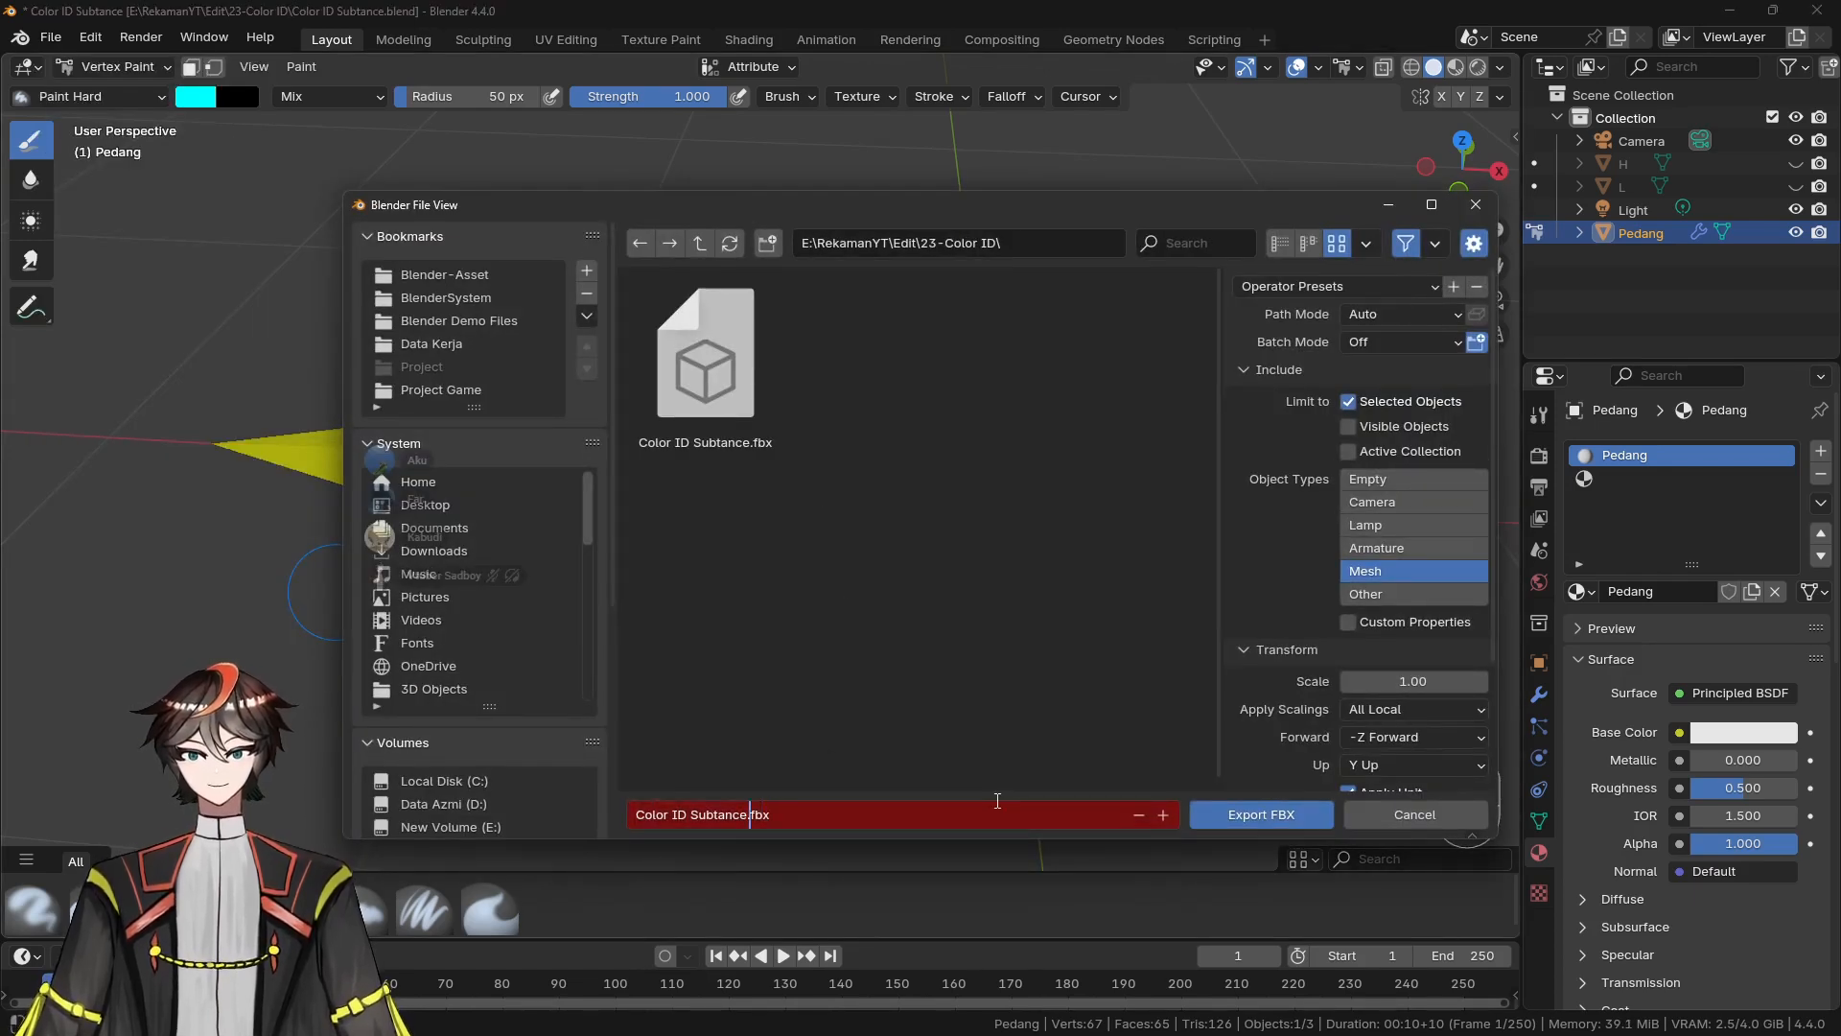
pyautogui.hotkey('ctrl', 'shift', 'Left')
pyautogui.write('pE')
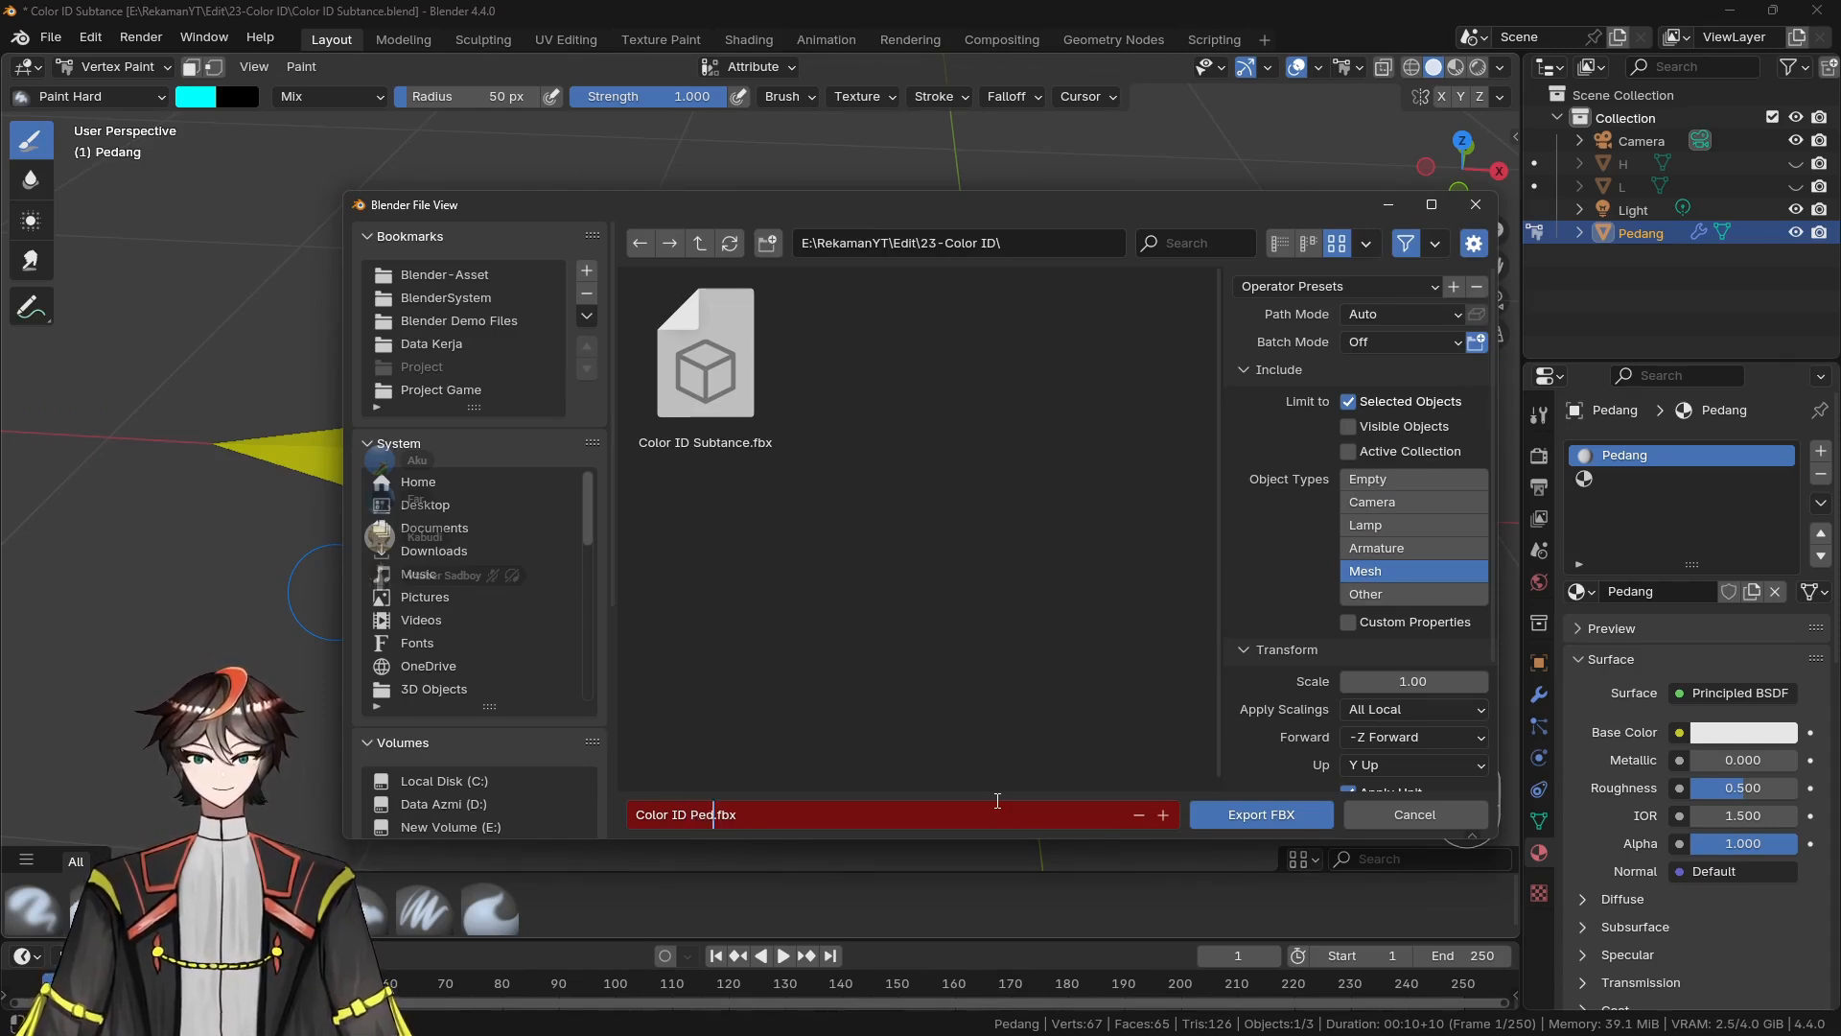
pyautogui.press('Return')
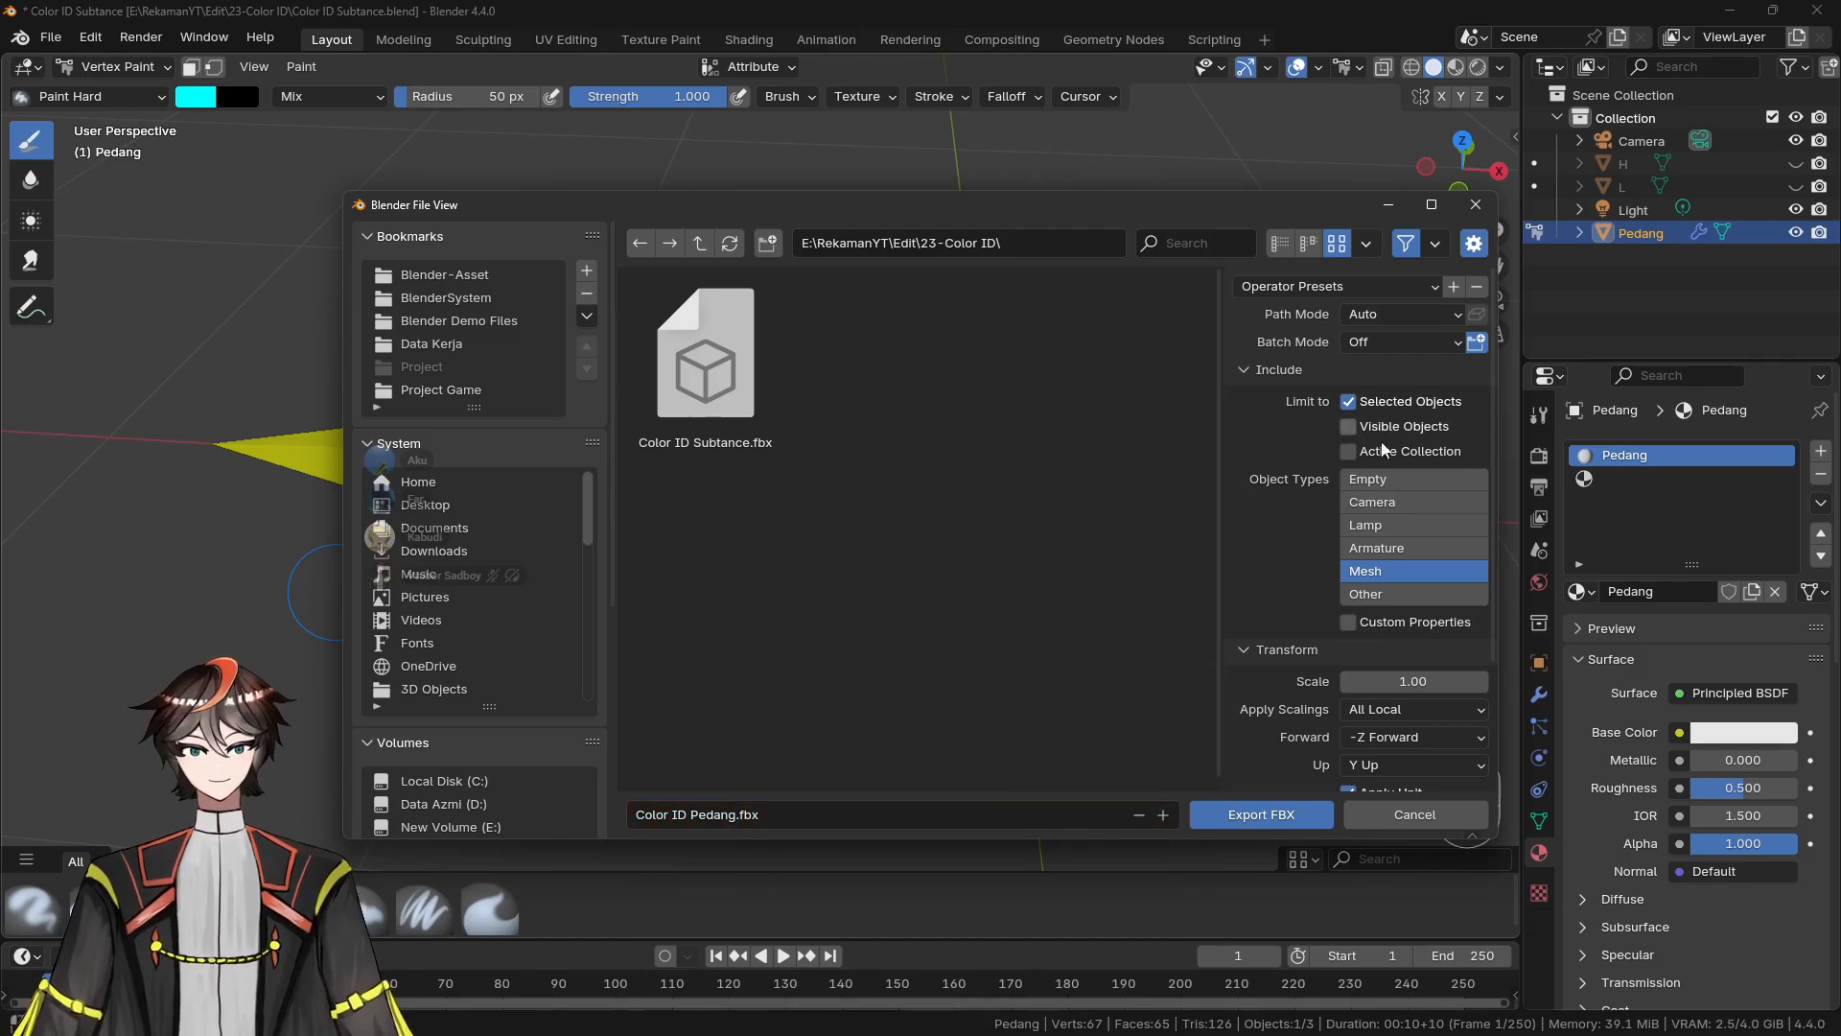
pyautogui.scroll(-4, 1379, 574)
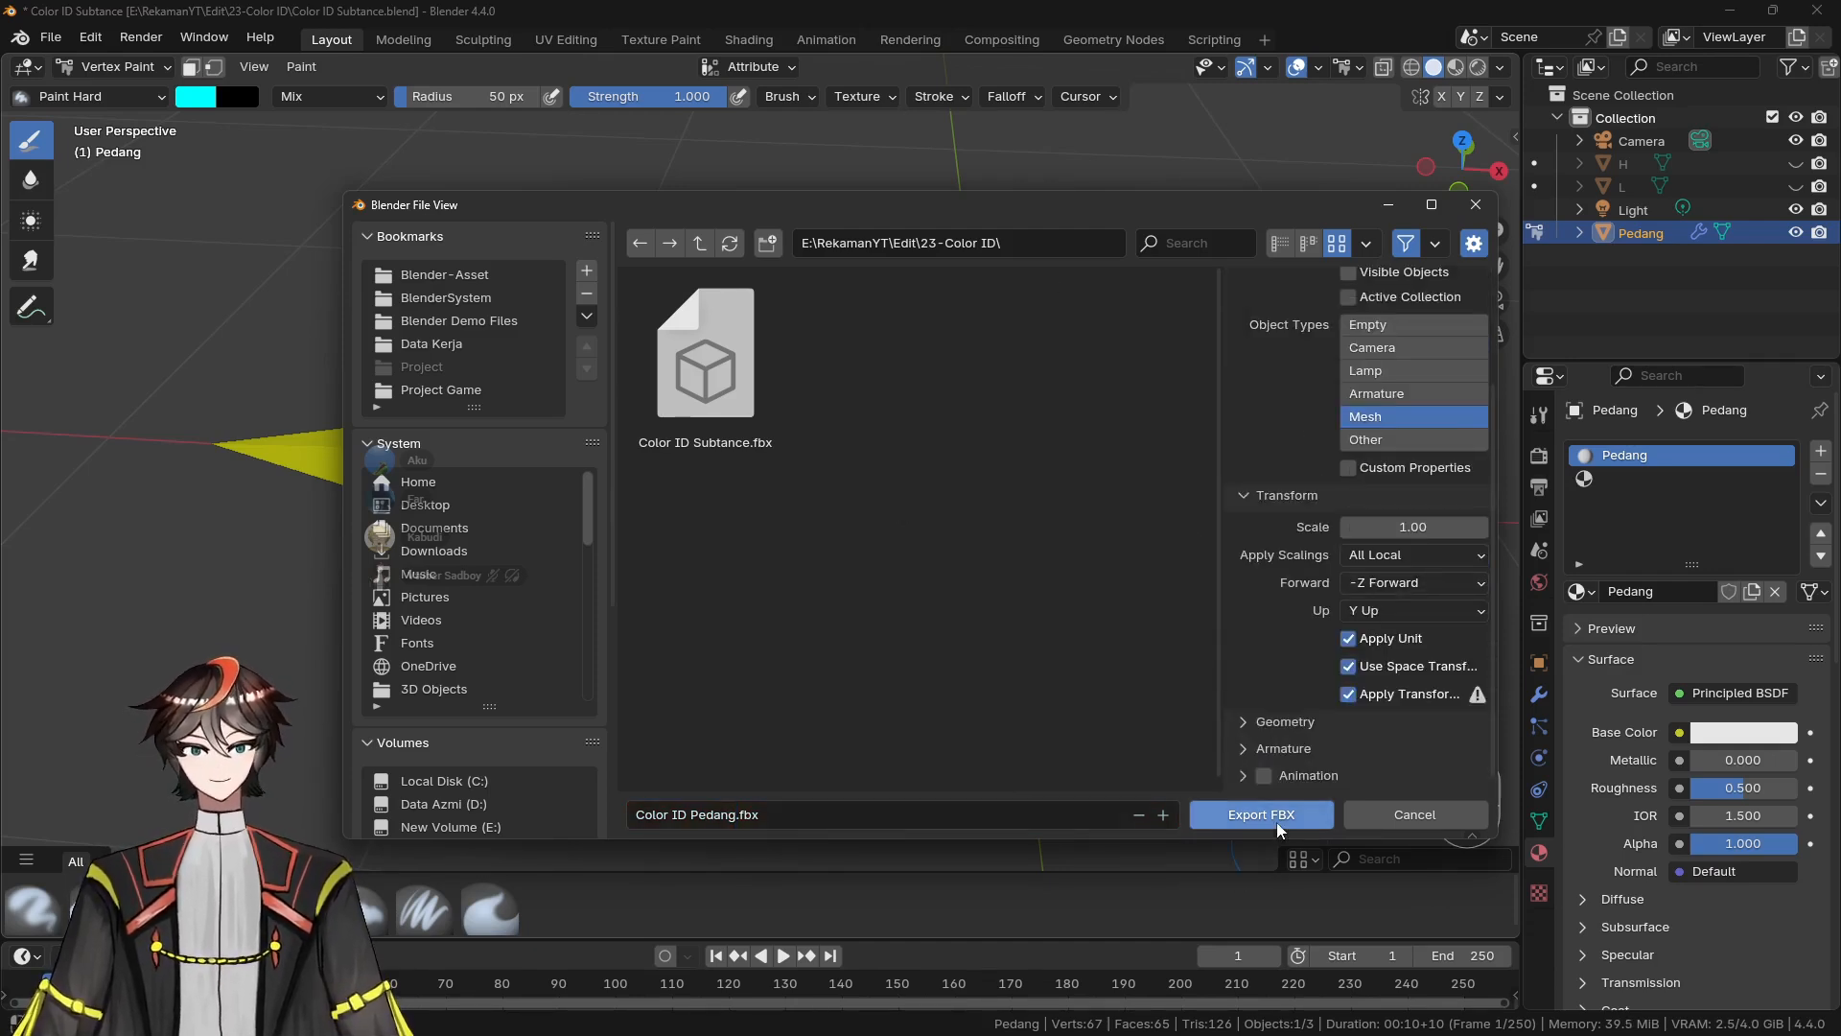
pyautogui.click(1210, 814)
# Switch to File Explorer and preview Color ID Pedang.fbx in 3D Viewer to check the exported sword, closing the viewer when done
pyautogui.hotkey('alt', 'Tab')
pyautogui.click(1402, 527)
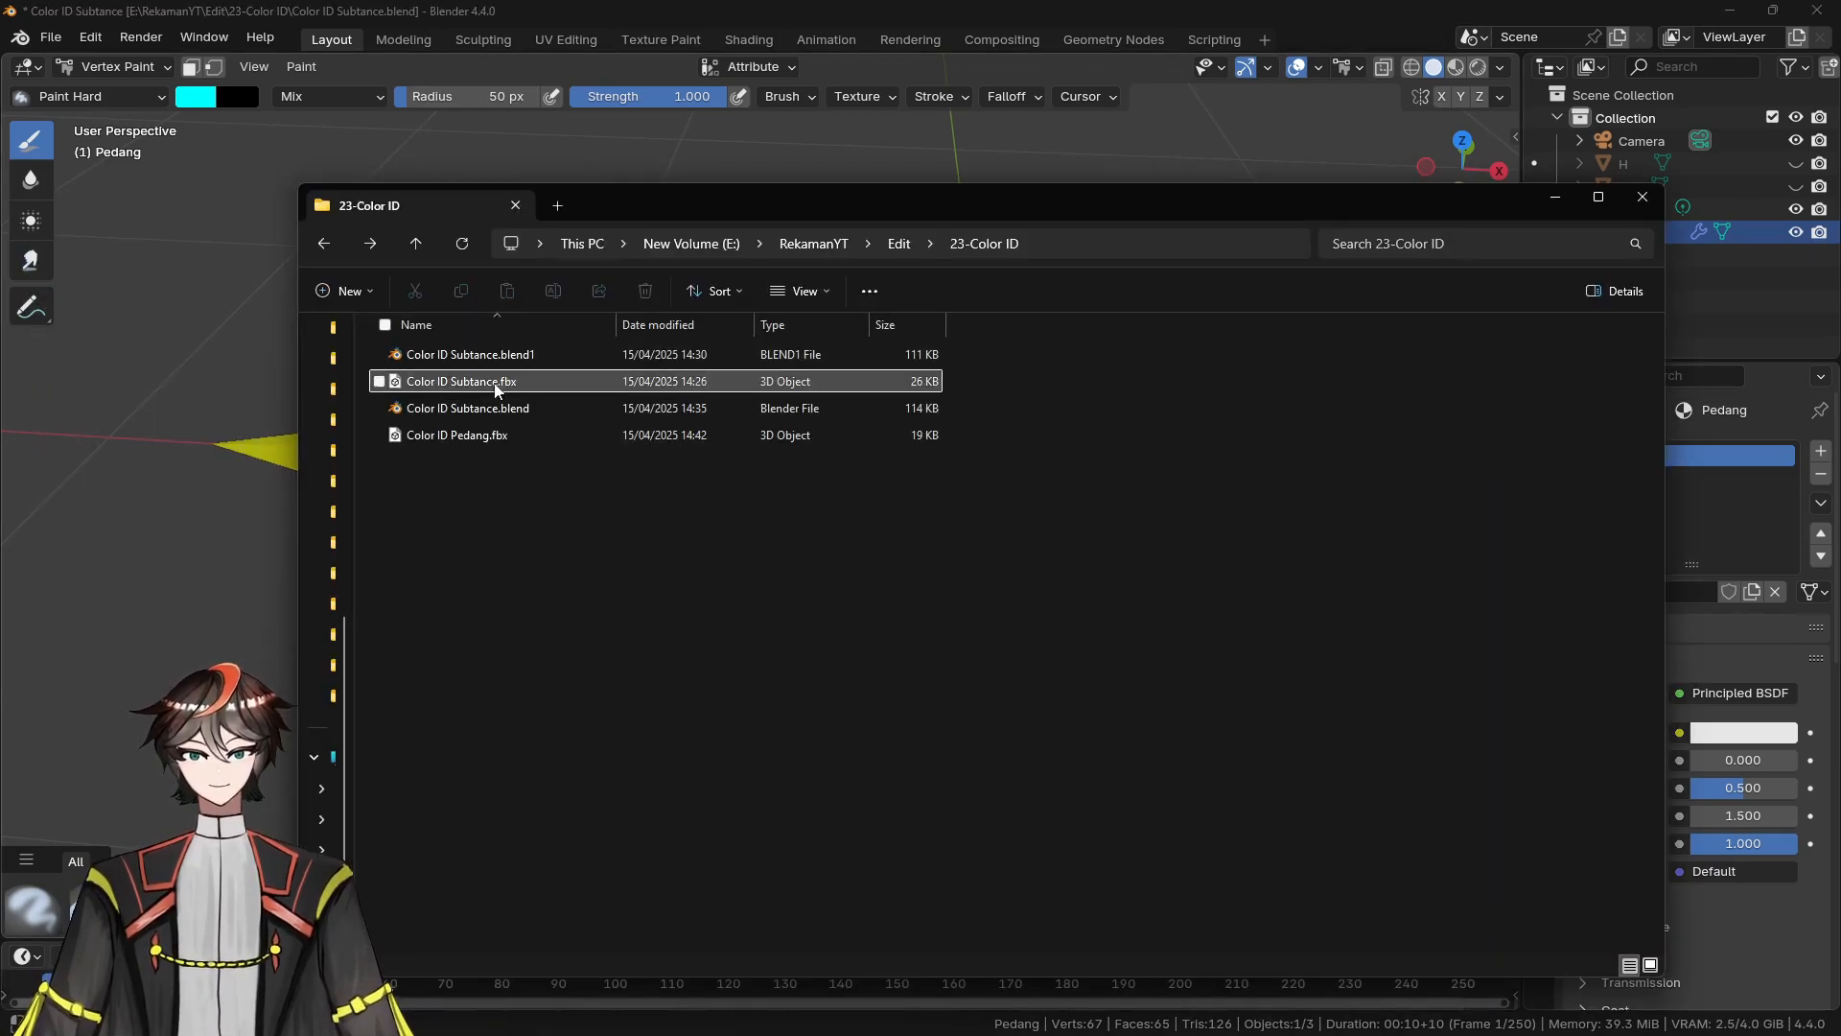
pyautogui.click(489, 436)
pyautogui.doubleClick(489, 436)
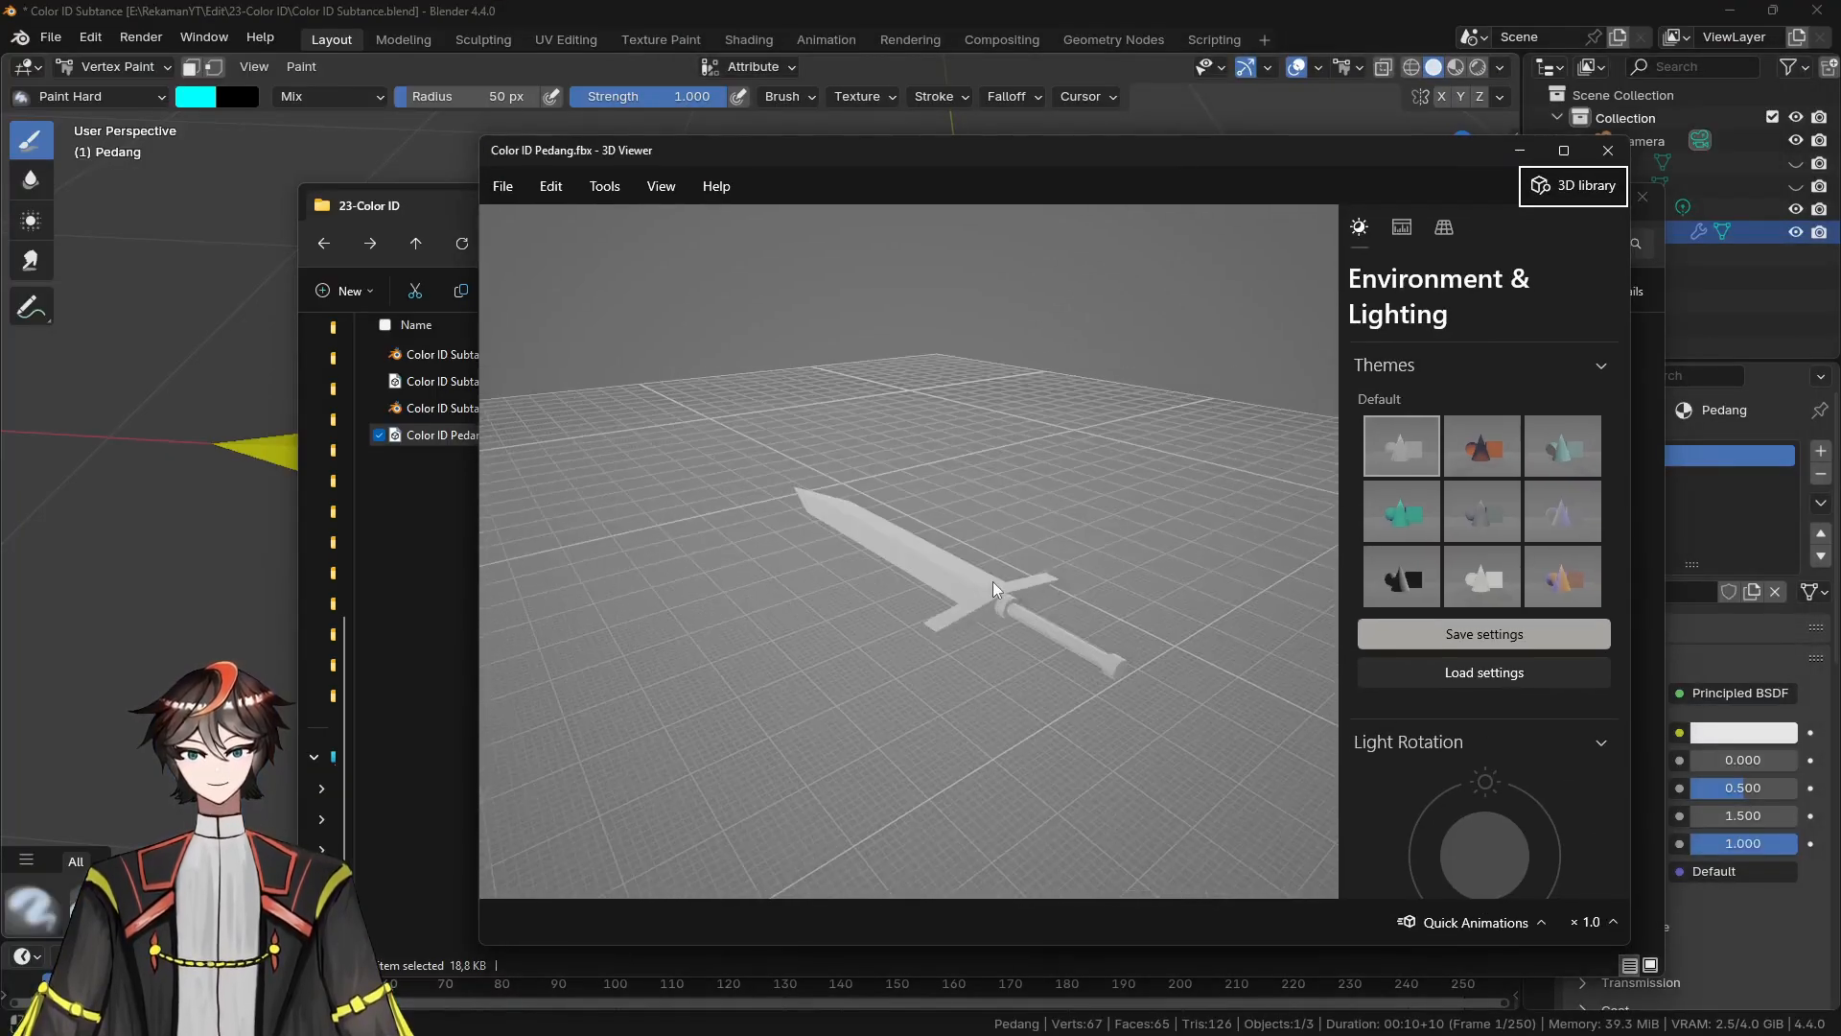
pyautogui.click(1608, 150)
# Switch to Adobe Substance 3D Painter and create a new project from Color ID Pedang.fbx
pyautogui.hotkey('alt', 'Tab')
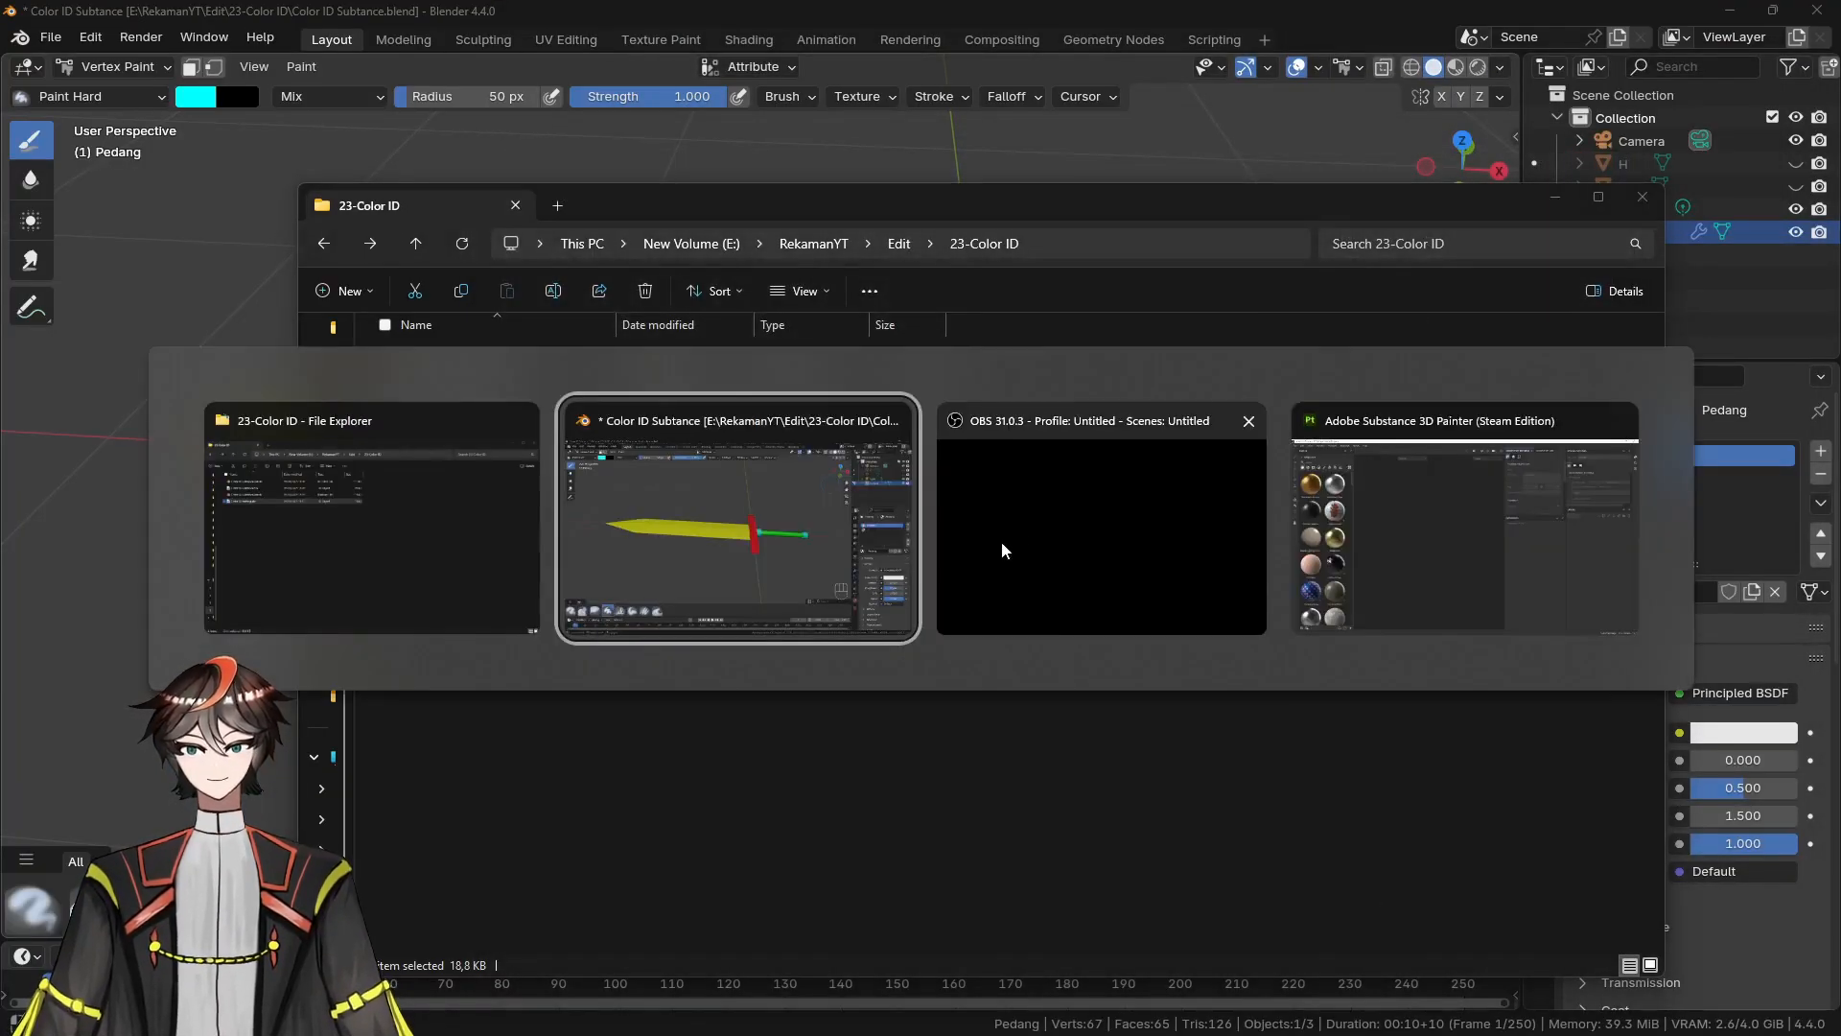
pyautogui.click(1413, 542)
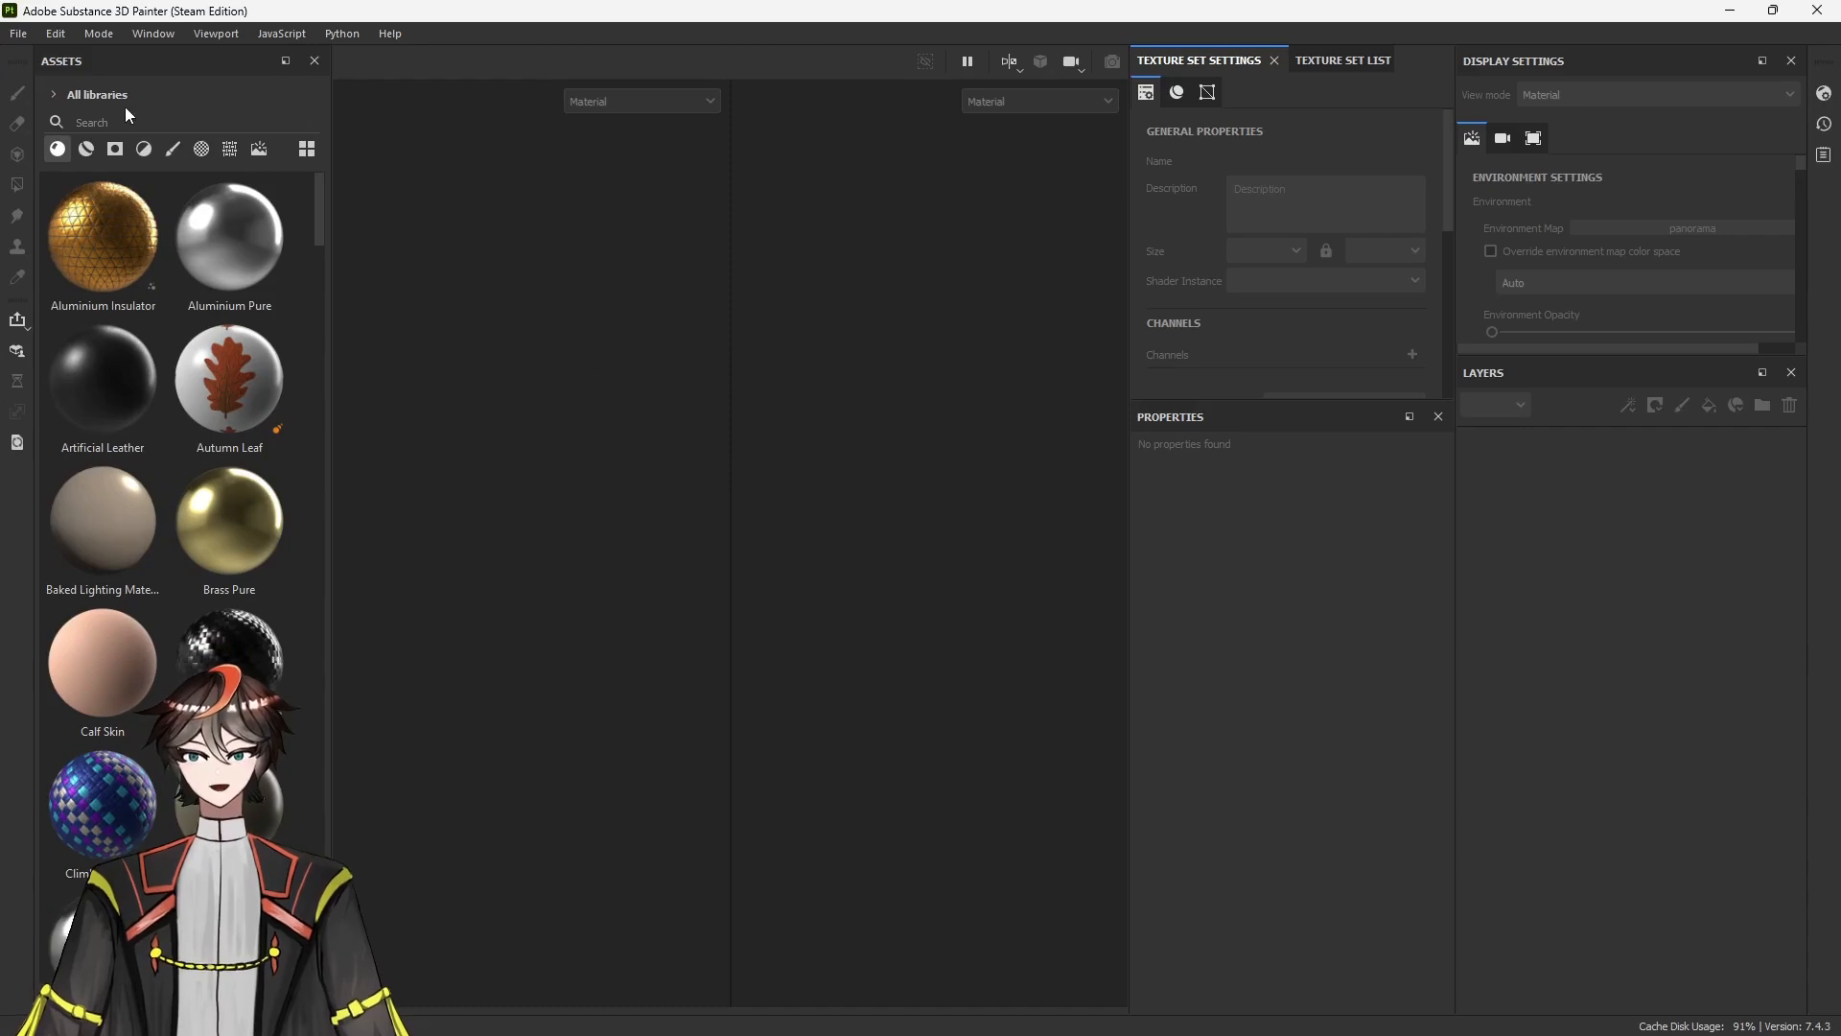
pyautogui.click(18, 33)
pyautogui.click(35, 55)
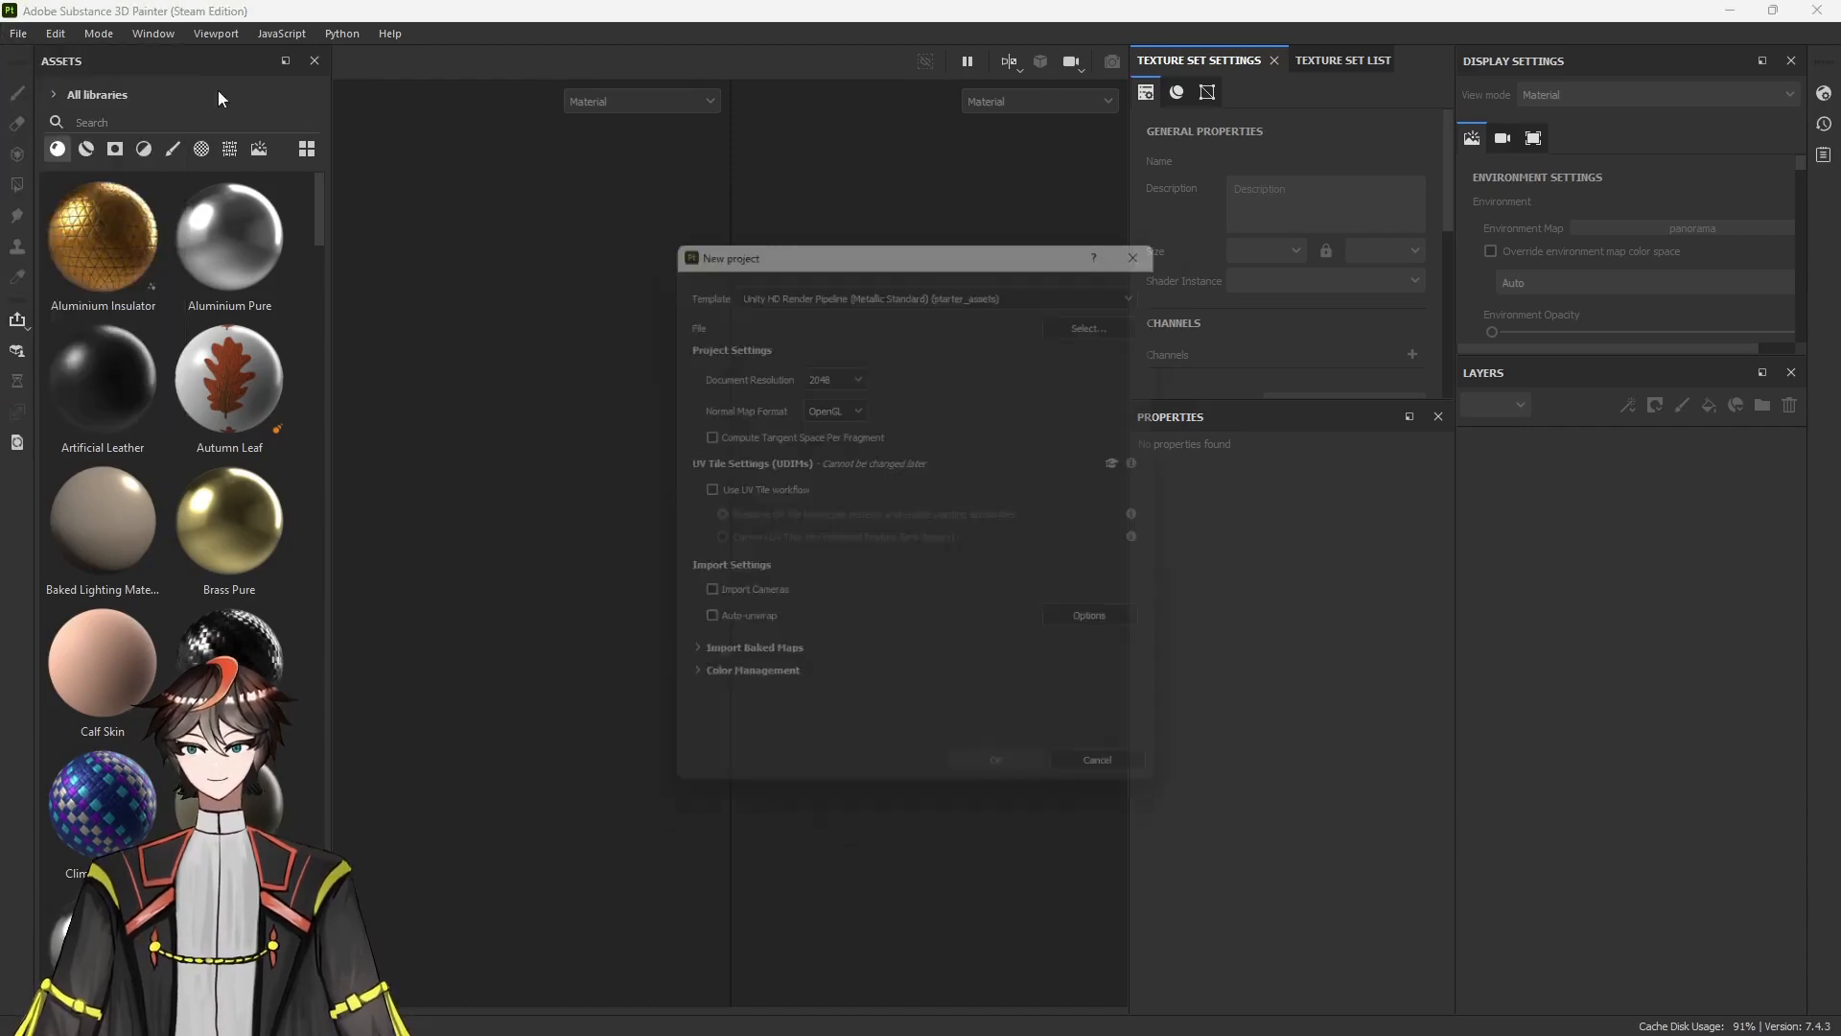
pyautogui.click(1101, 312)
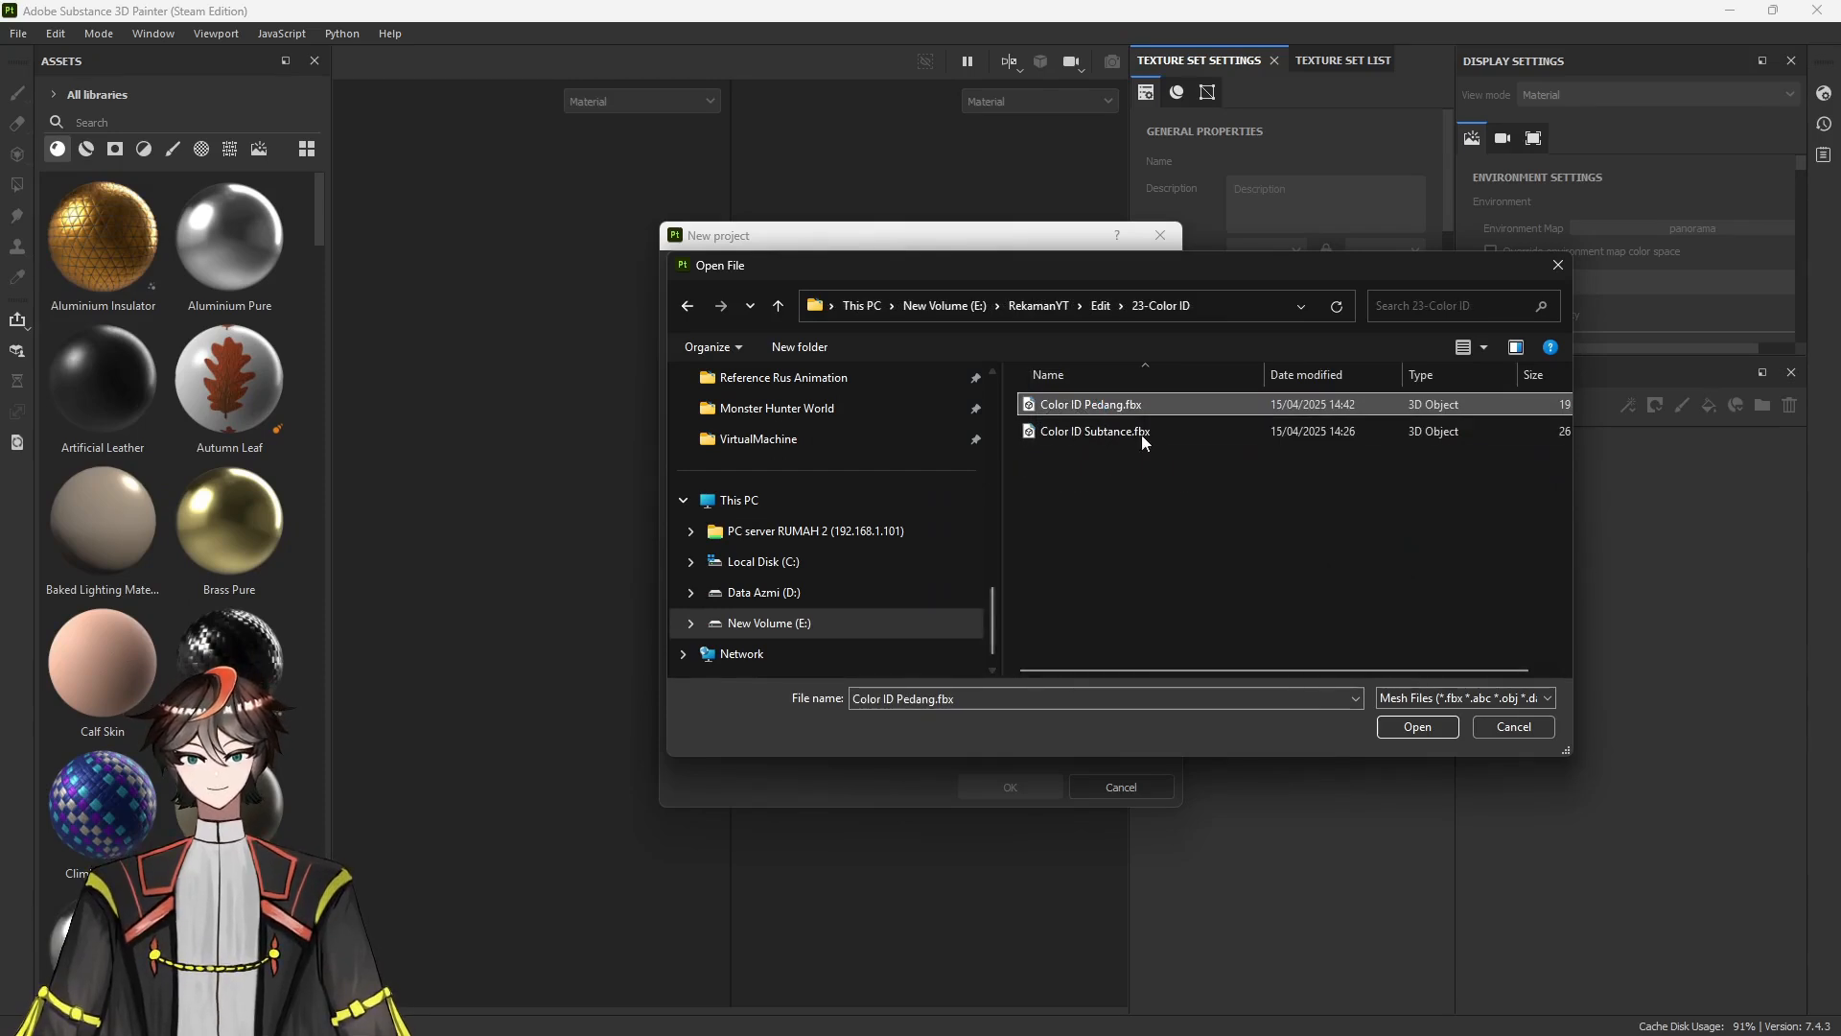
pyautogui.click(1417, 726)
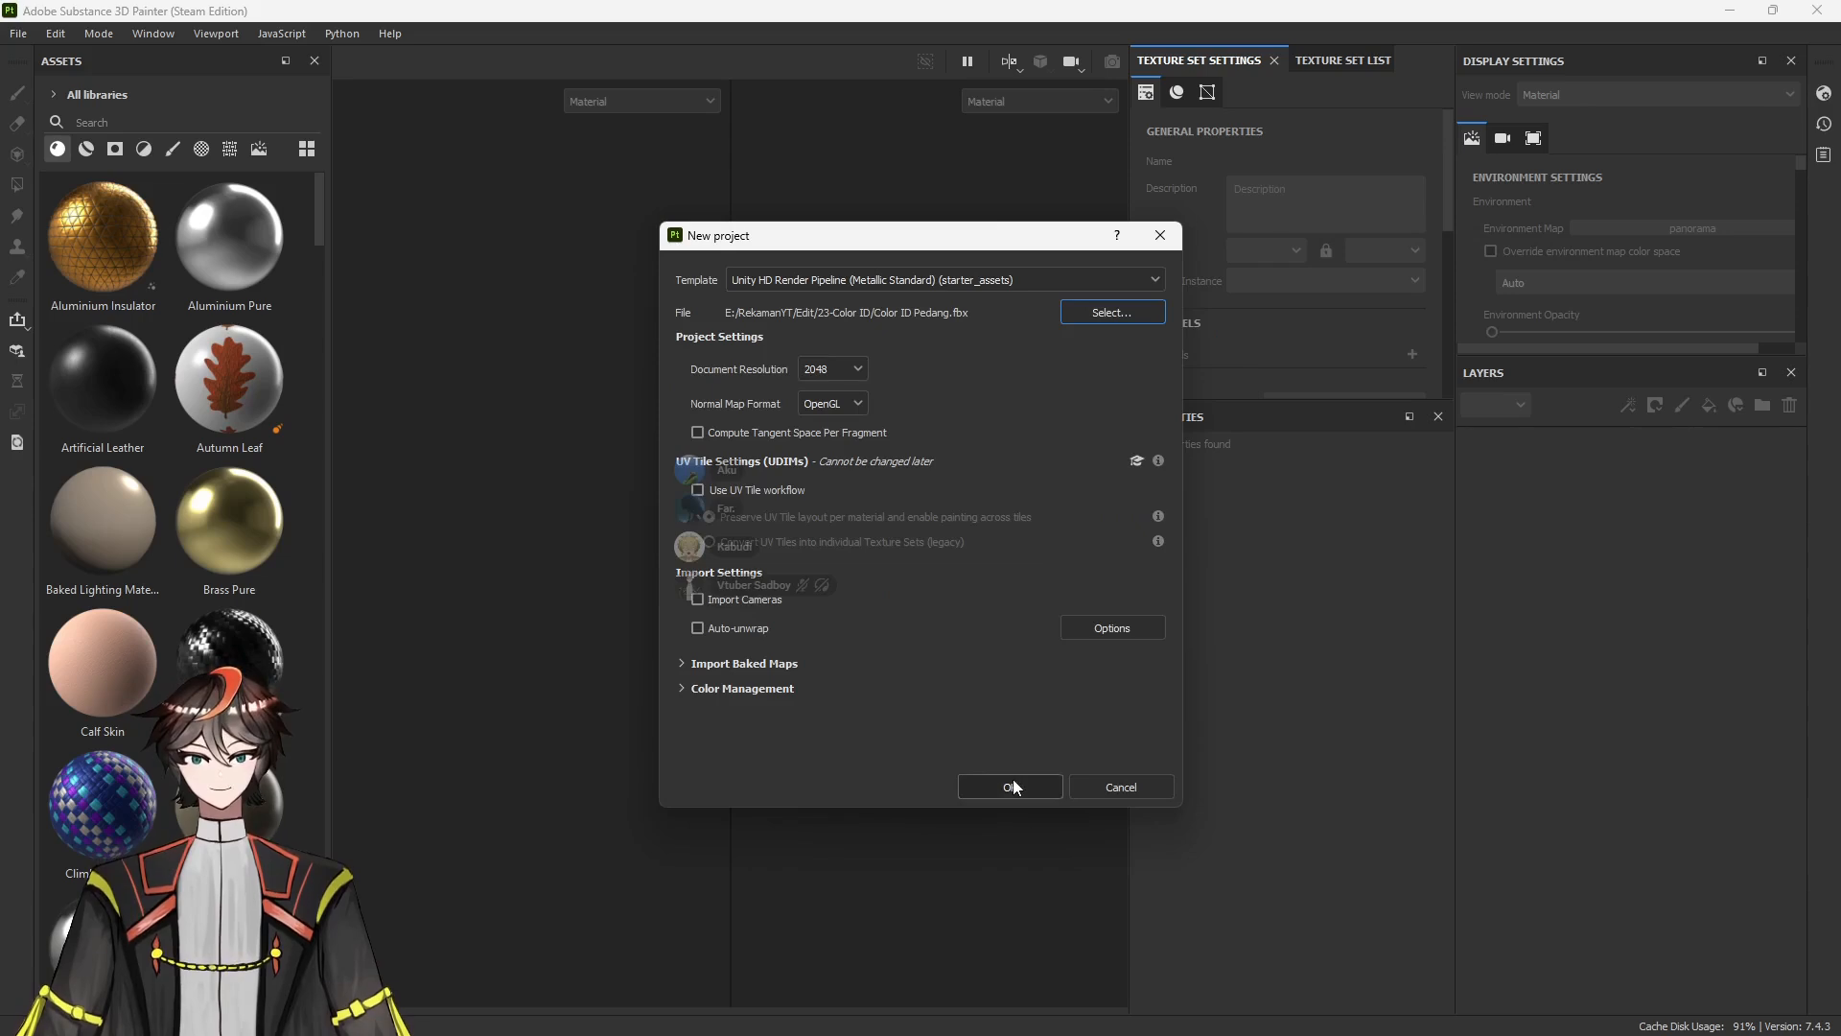
pyautogui.click(1012, 786)
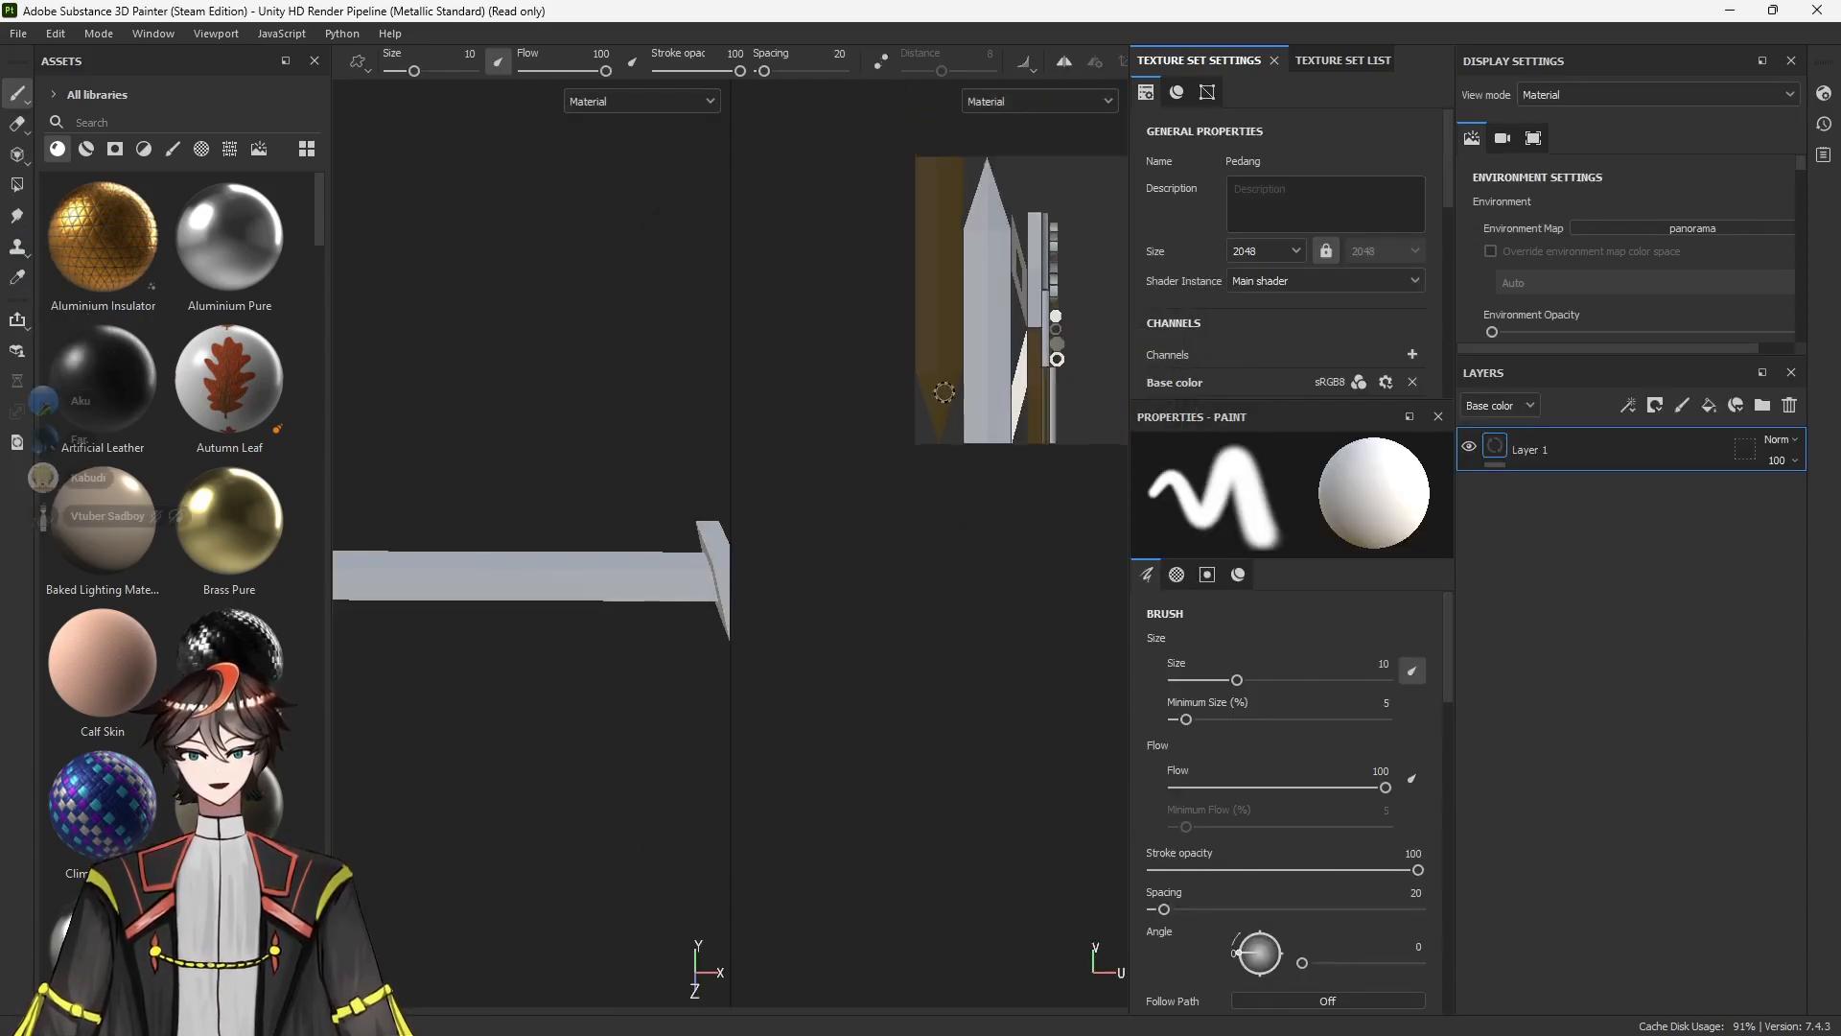
# In the mesh map baking settings, use the low poly mesh as high poly mesh and set the ID colour source to Vertex Color
pyautogui.moveTo(1286, 400); pyautogui.dragTo(1286, 746)
pyautogui.scroll(-4, 1309, 491)
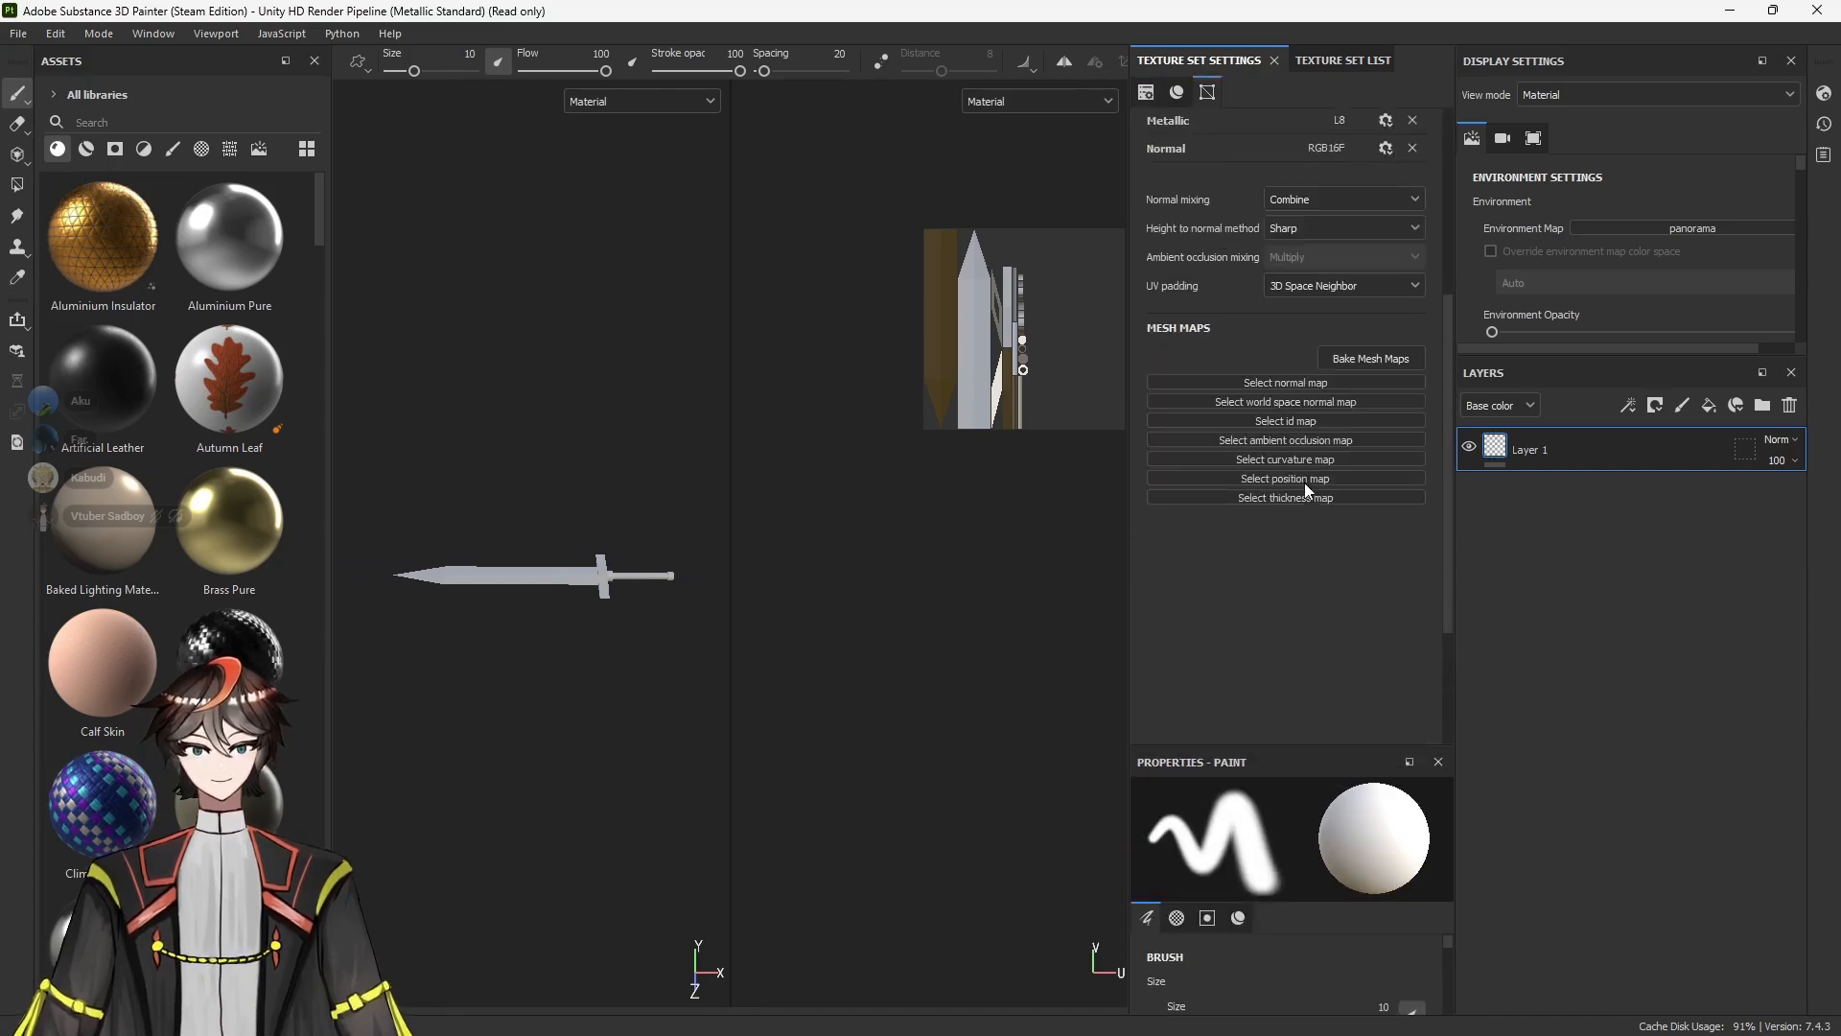
pyautogui.click(1410, 360)
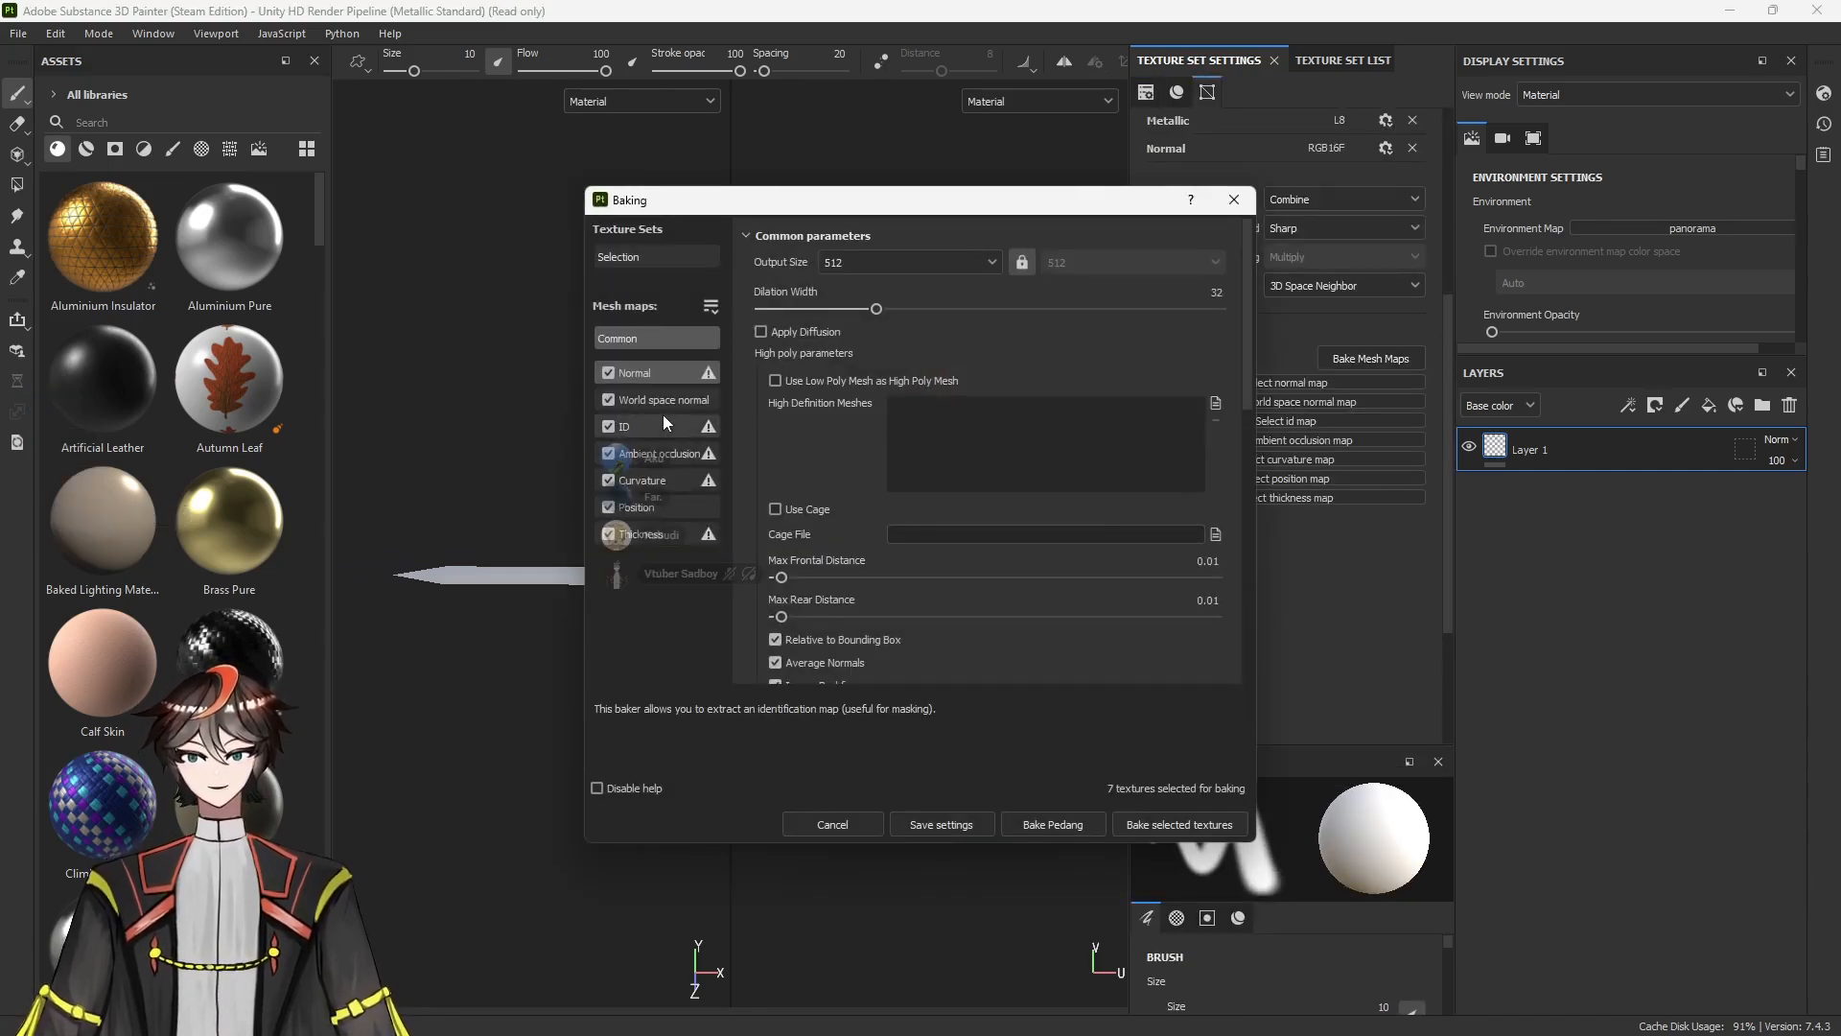
pyautogui.click(827, 380)
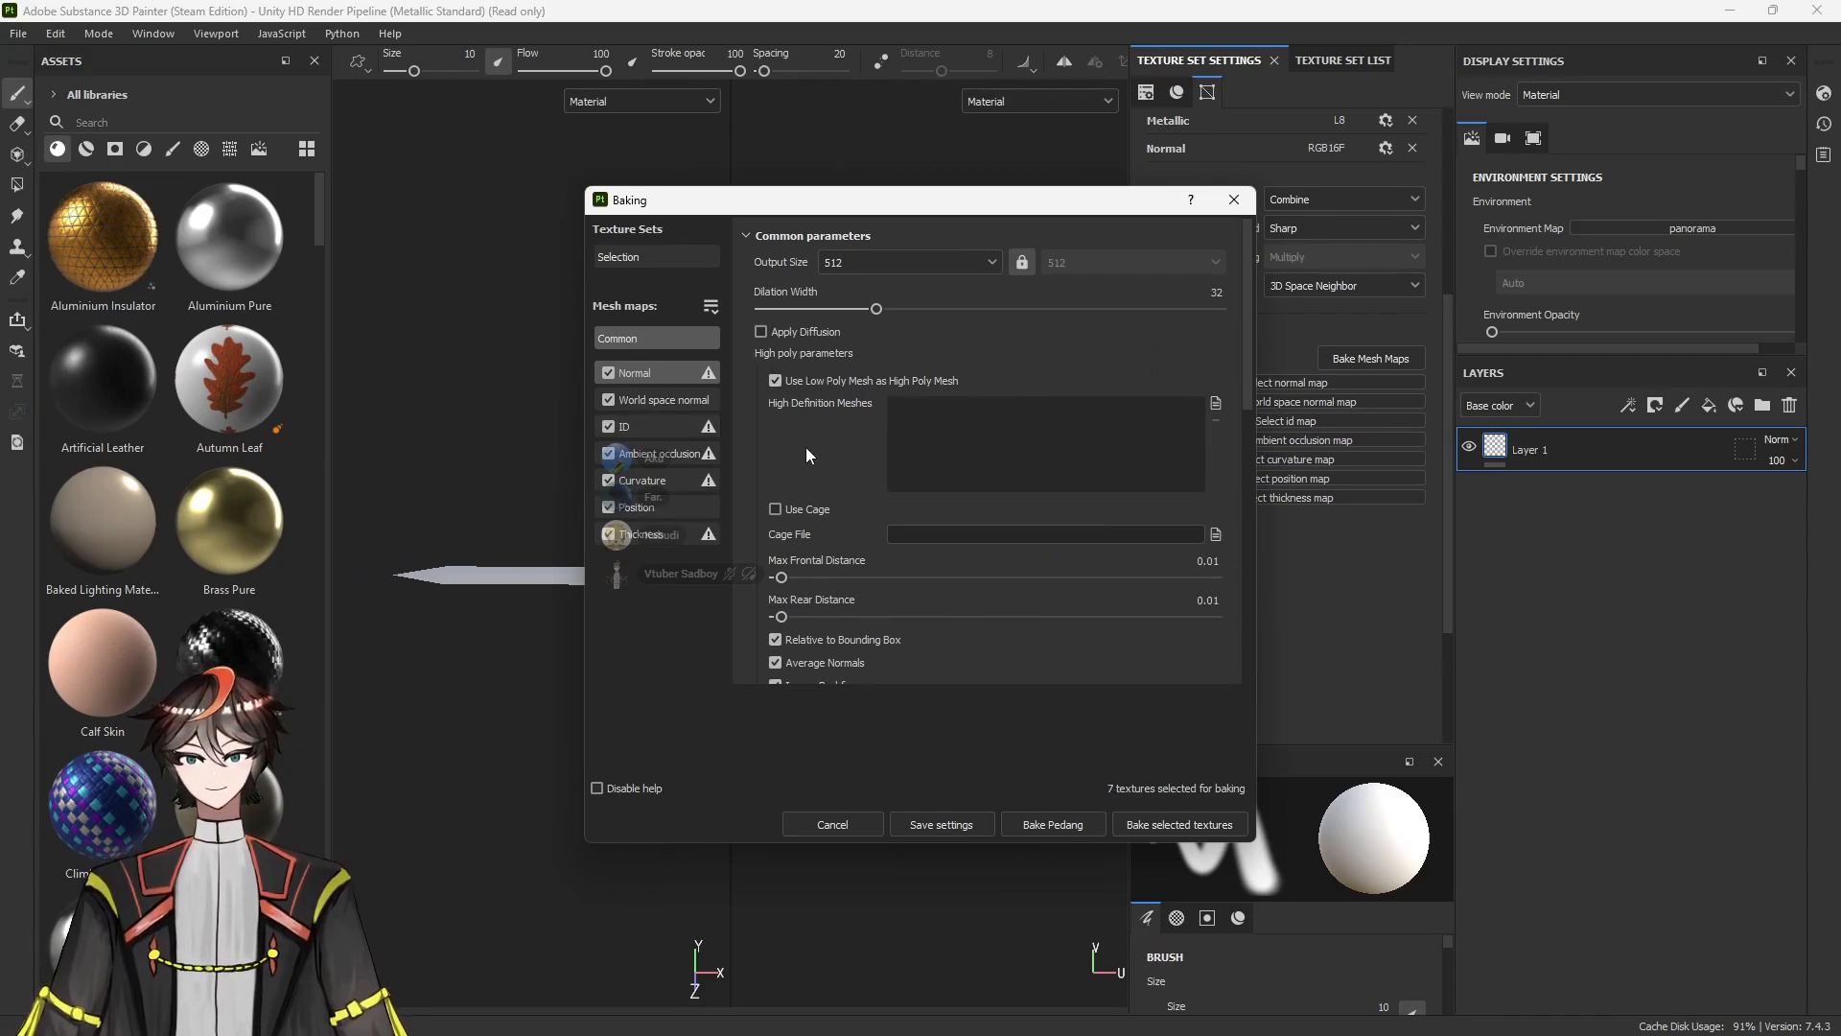
pyautogui.click(677, 429)
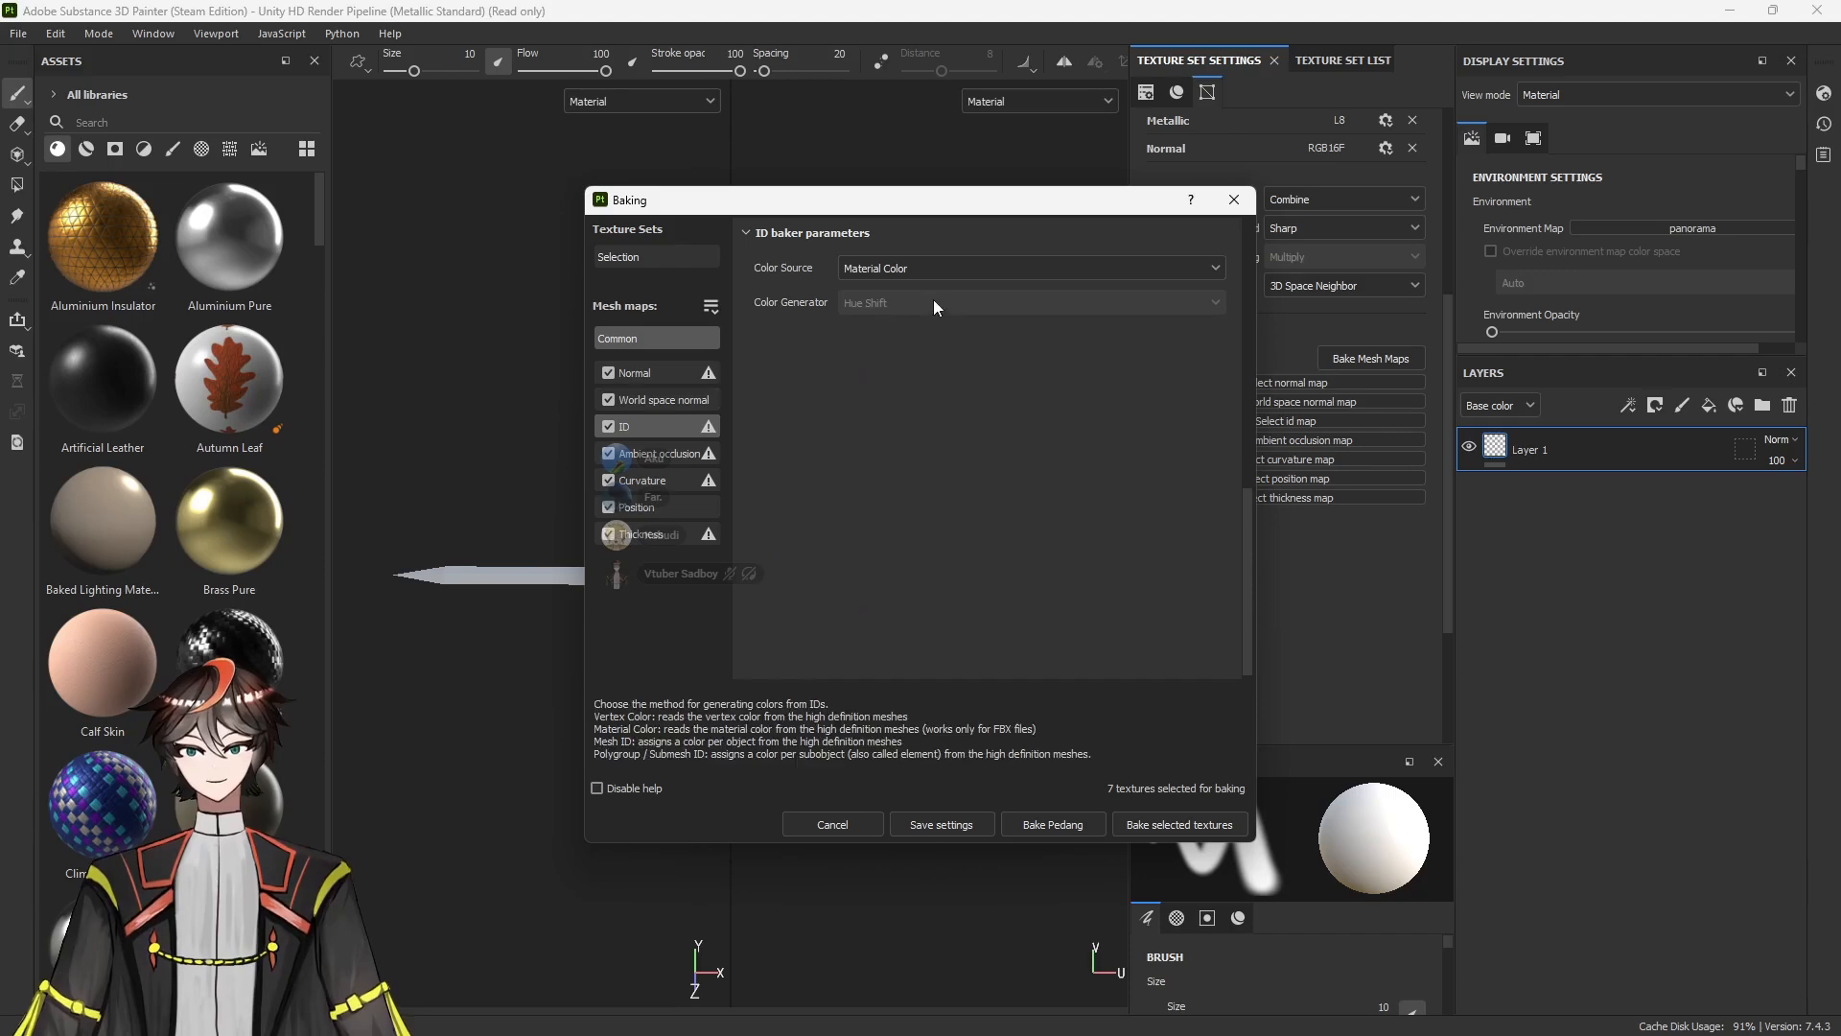
pyautogui.click(891, 269)
pyautogui.click(863, 292)
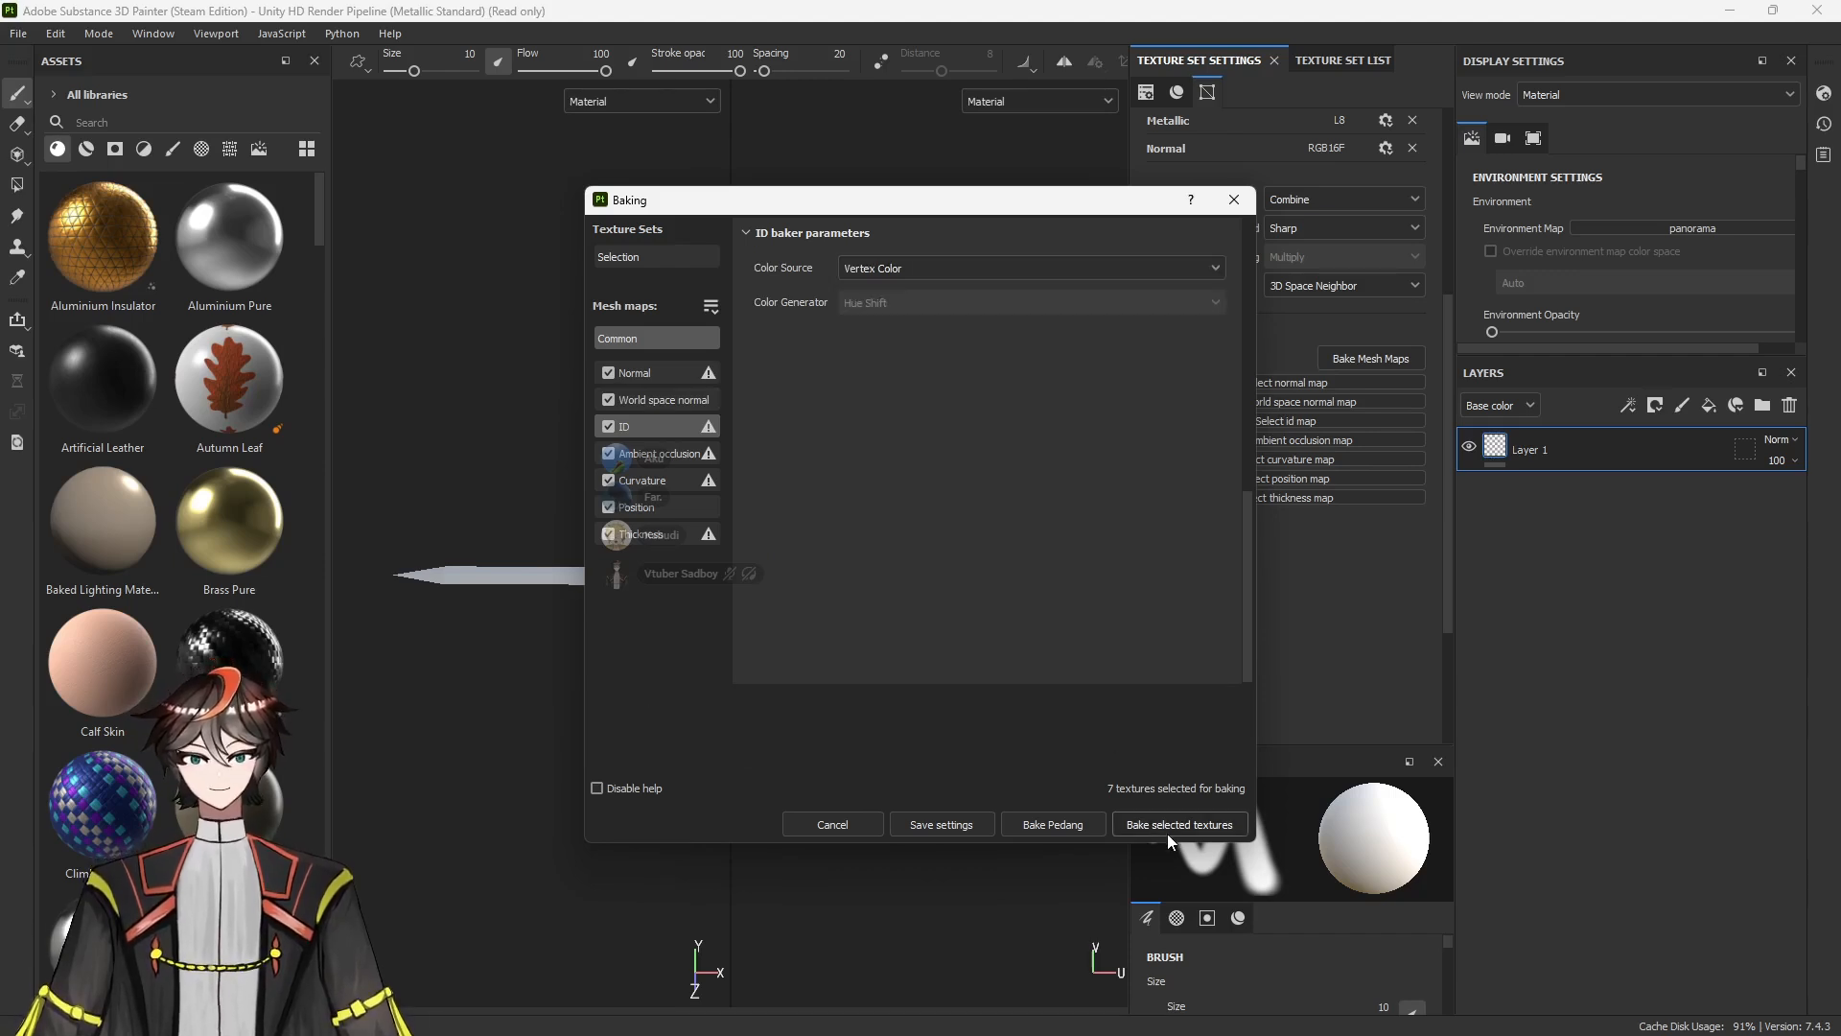
# Set the baking output size to 1024 and bake all the selected mesh maps for the sword
pyautogui.click(685, 336)
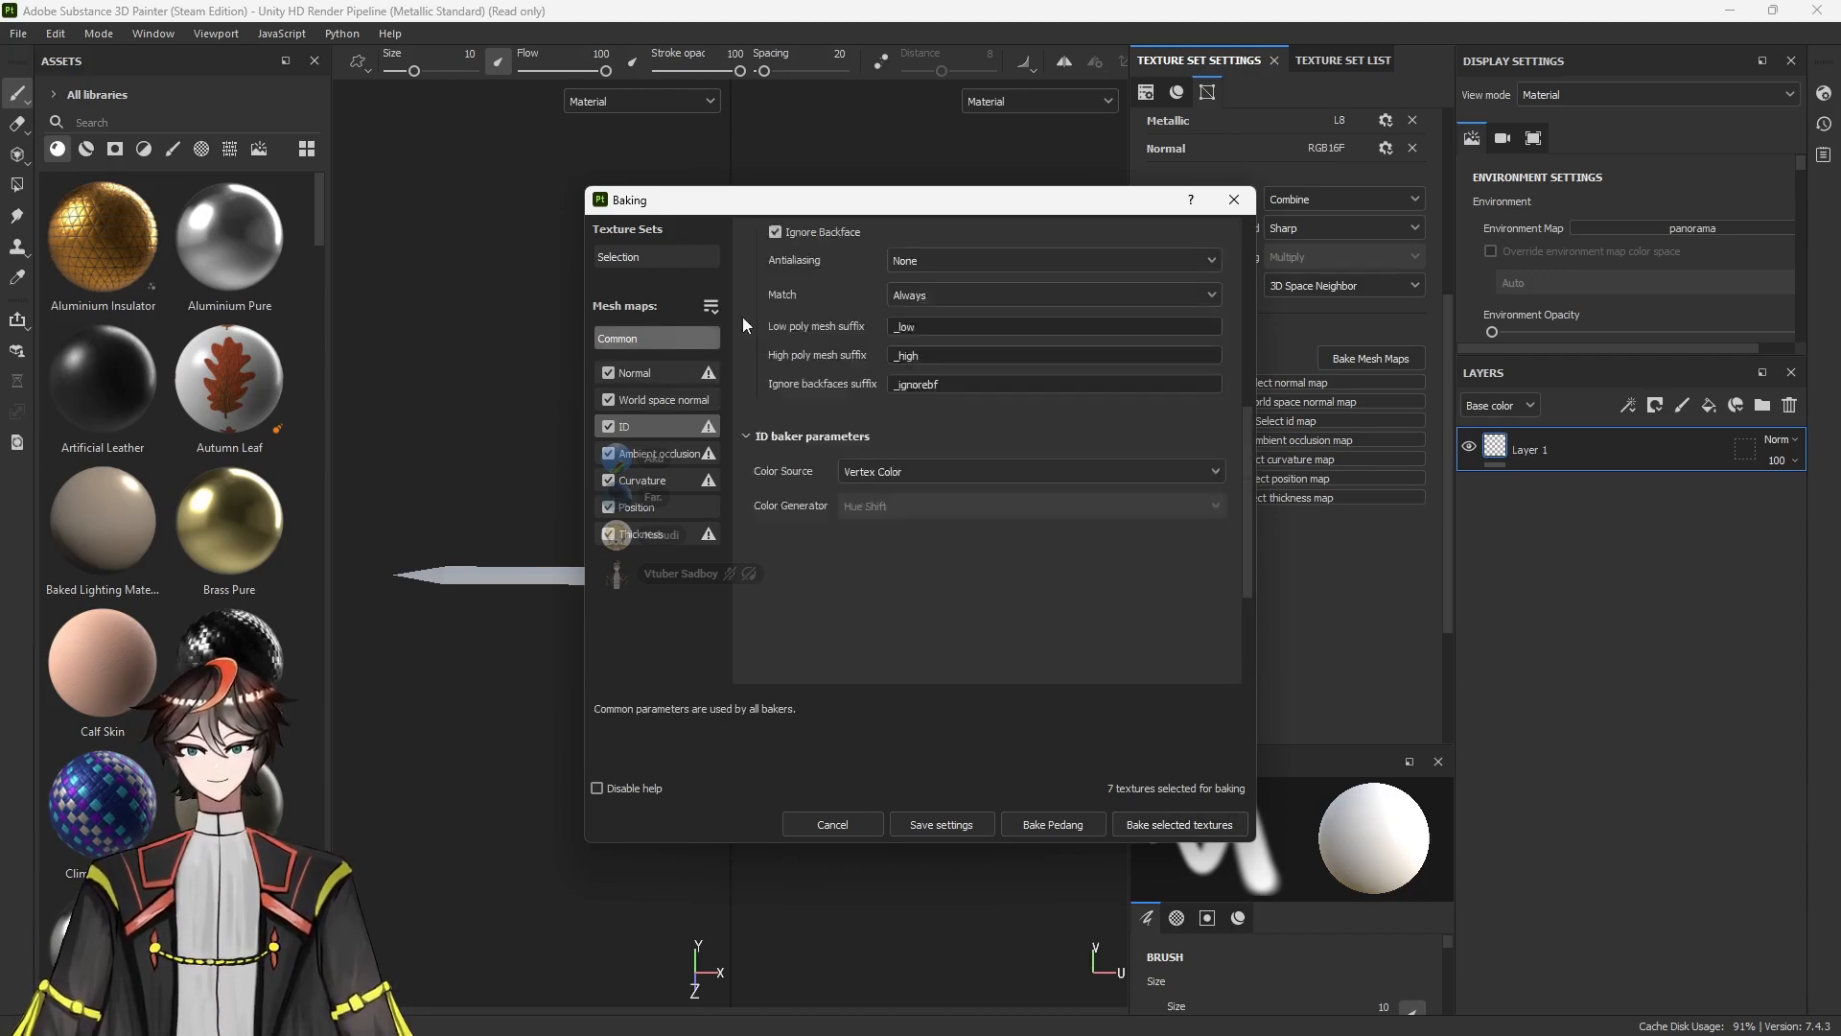
pyautogui.click(867, 257)
pyautogui.click(865, 434)
pyautogui.click(868, 260)
pyautogui.click(852, 380)
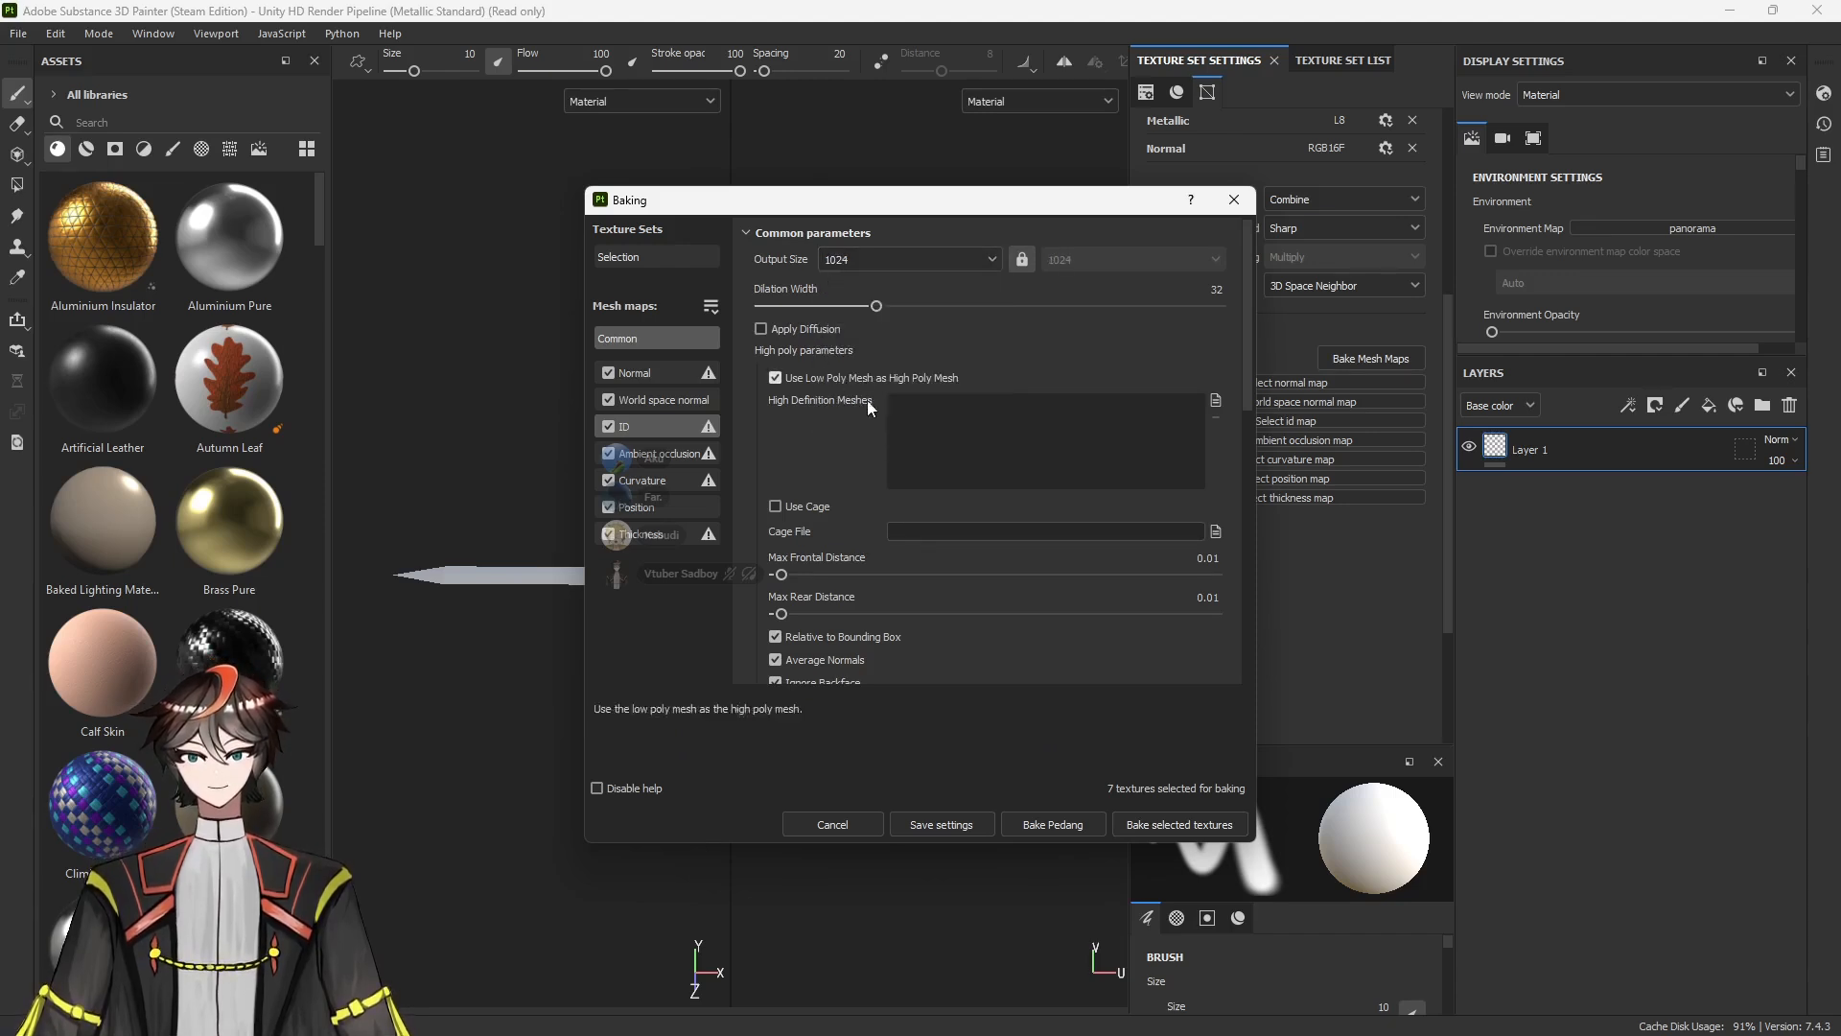
pyautogui.click(1168, 825)
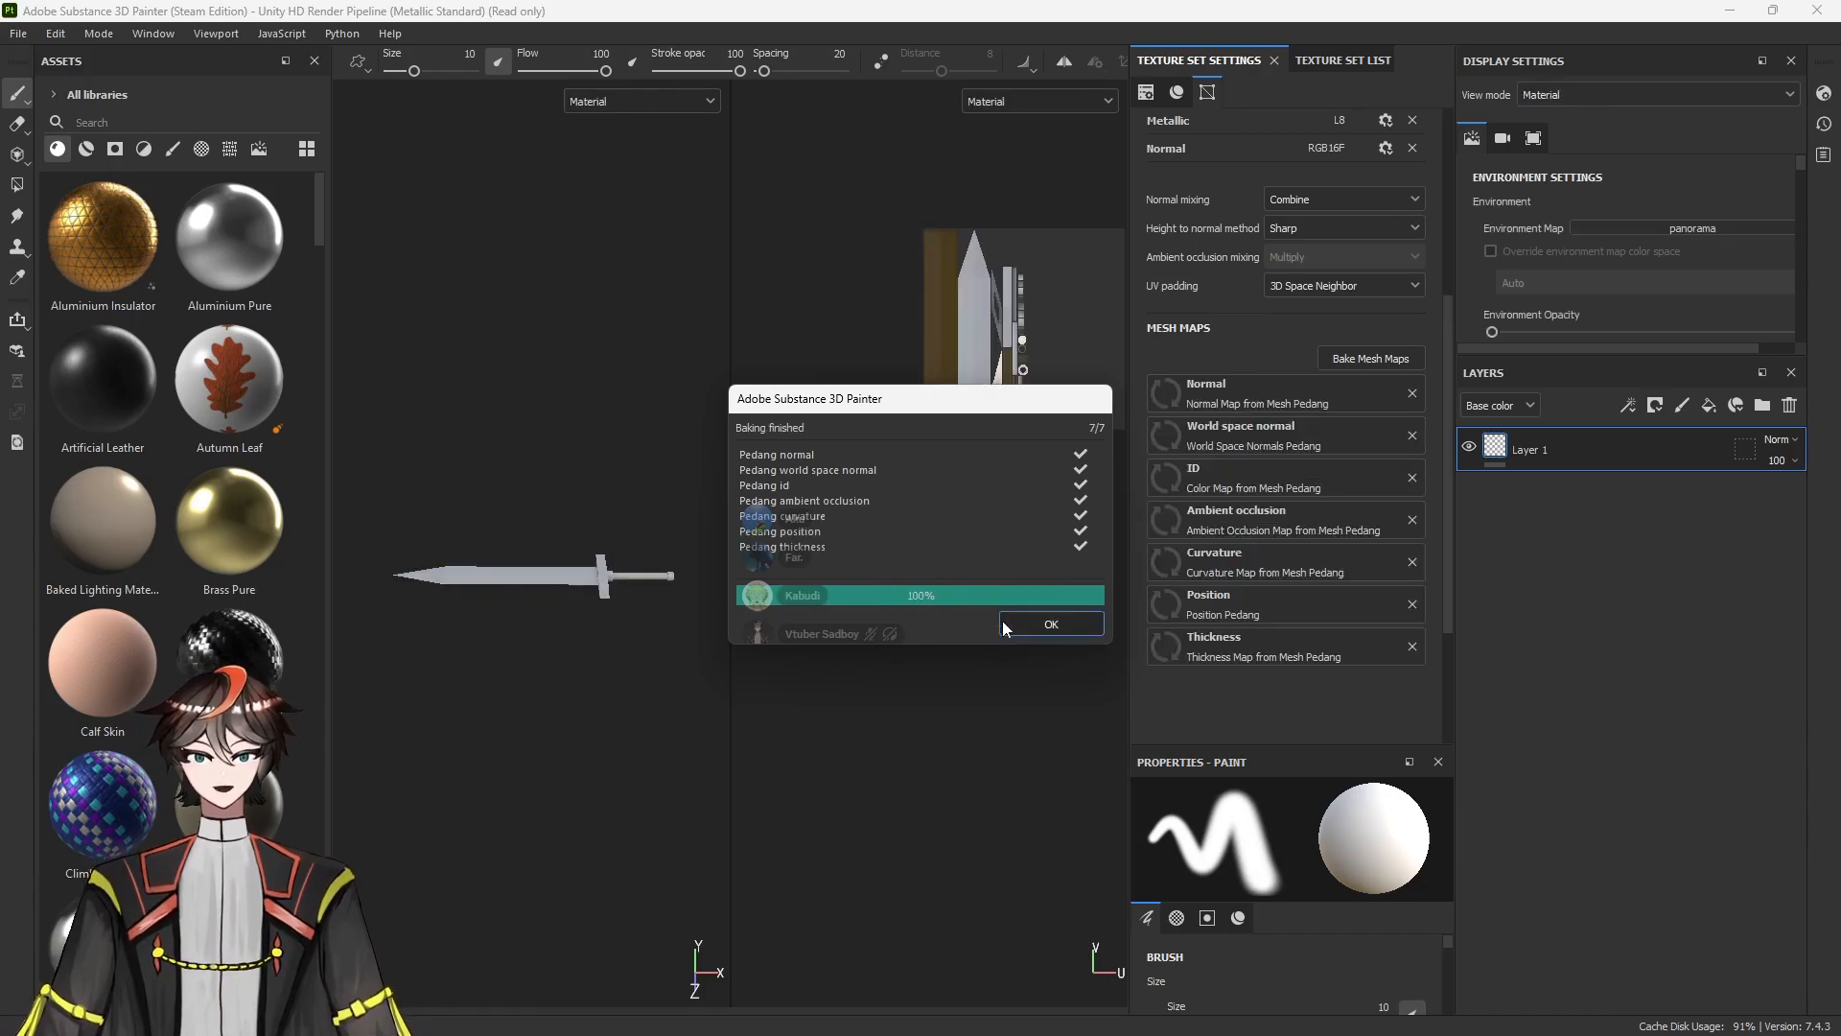
pyautogui.click(1051, 624)
# Delete the default Layer 1 and enlarge the 3D view so the whole sword fits
pyautogui.scroll(2, 588, 607)
pyautogui.keyDown('alt'); pyautogui.moveTo(588, 608); pyautogui.dragTo(382, 485); pyautogui.keyUp('alt')
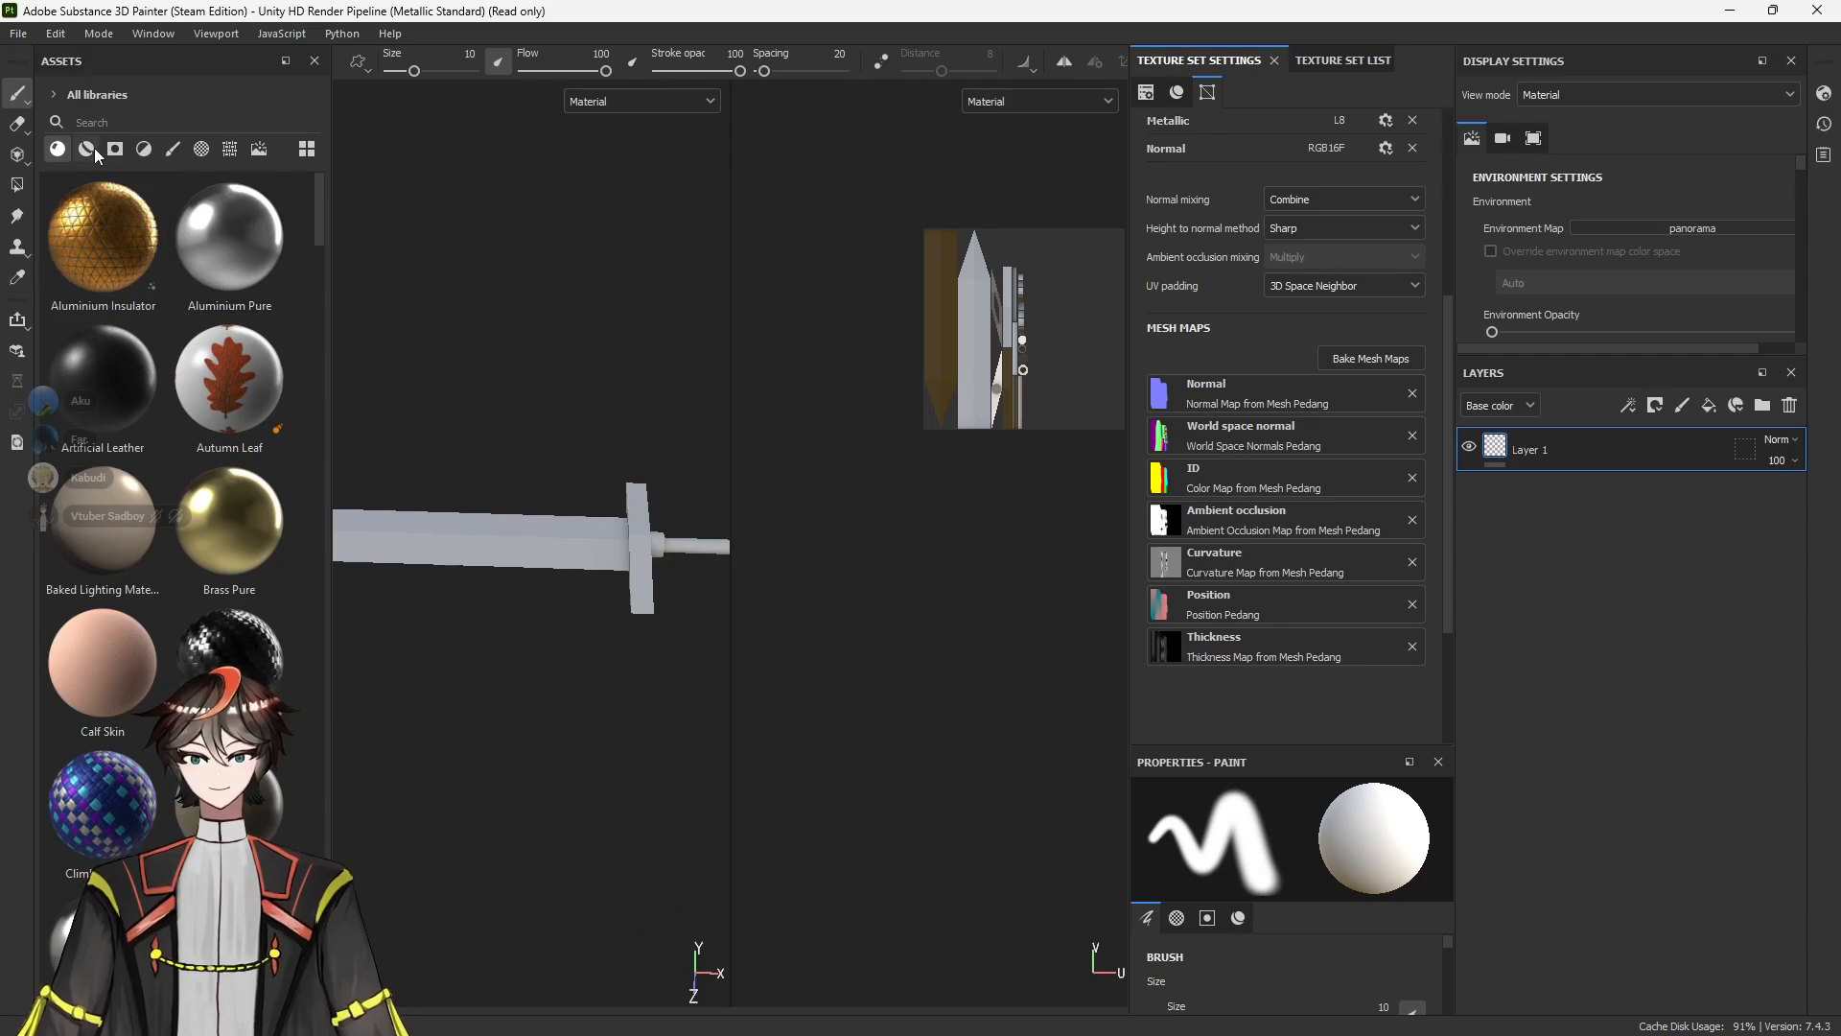
pyautogui.click(1789, 405)
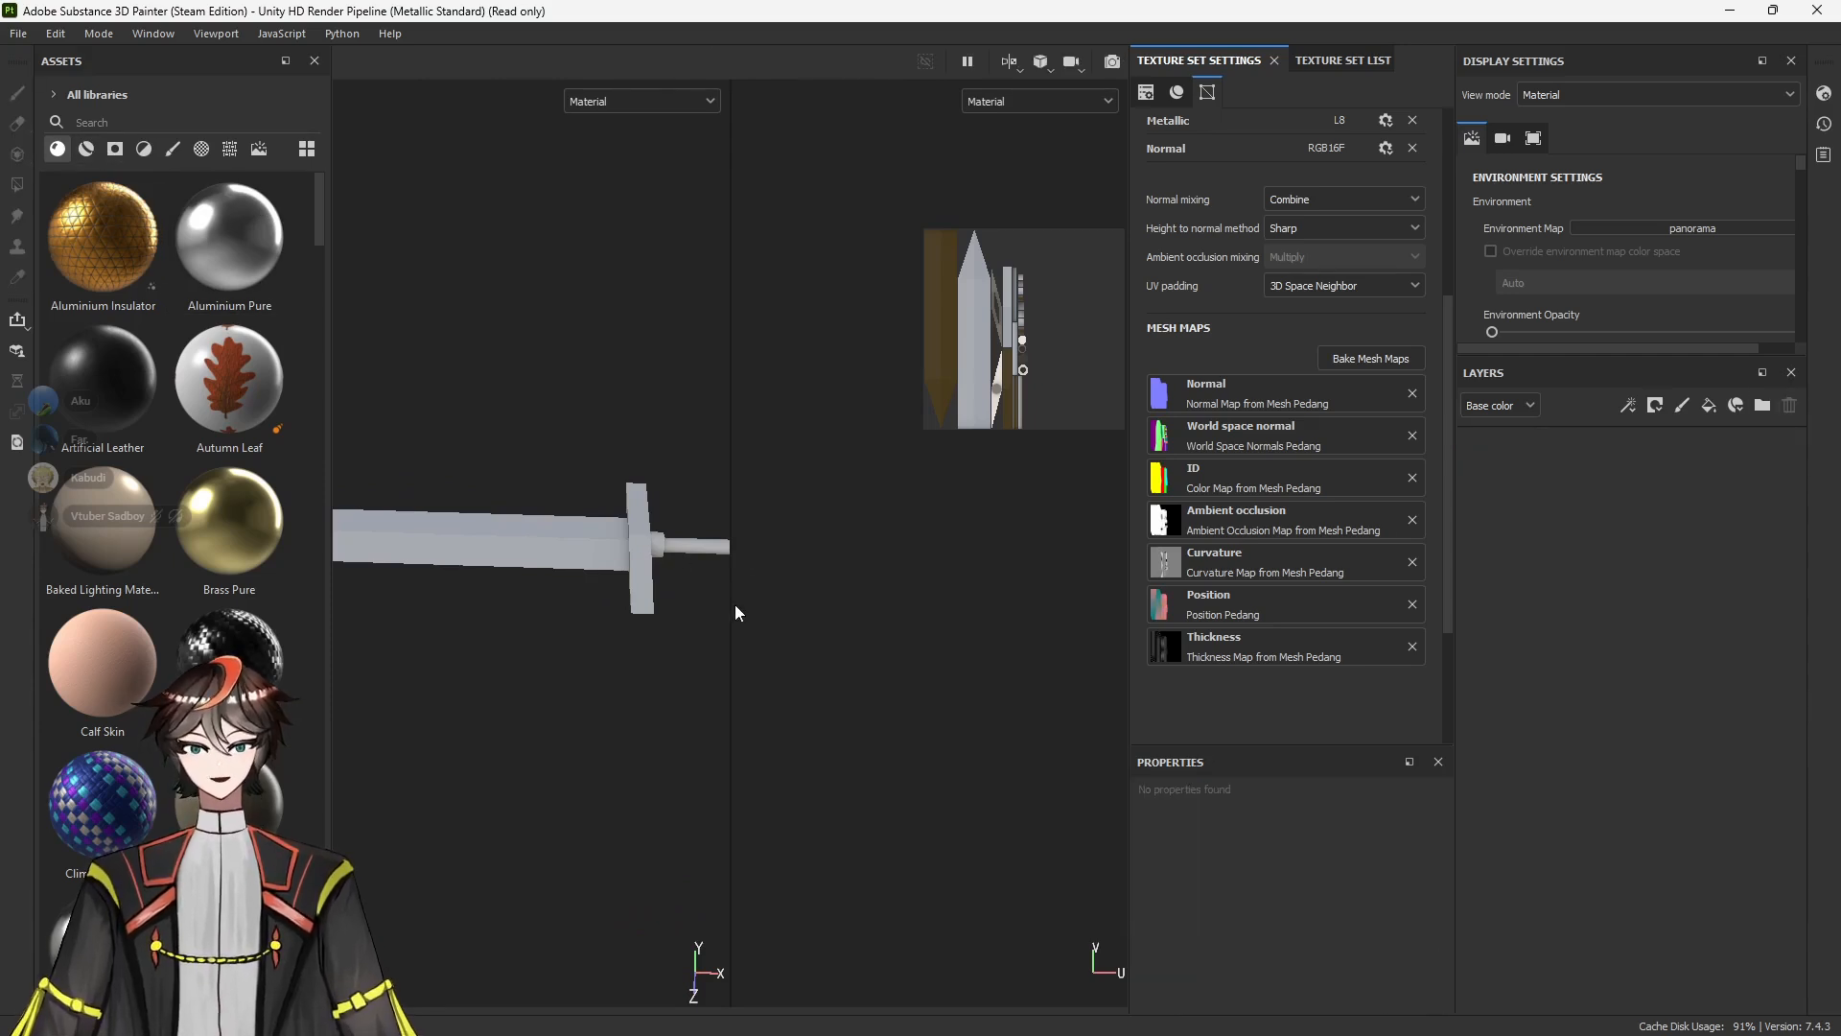
pyautogui.press('F2')
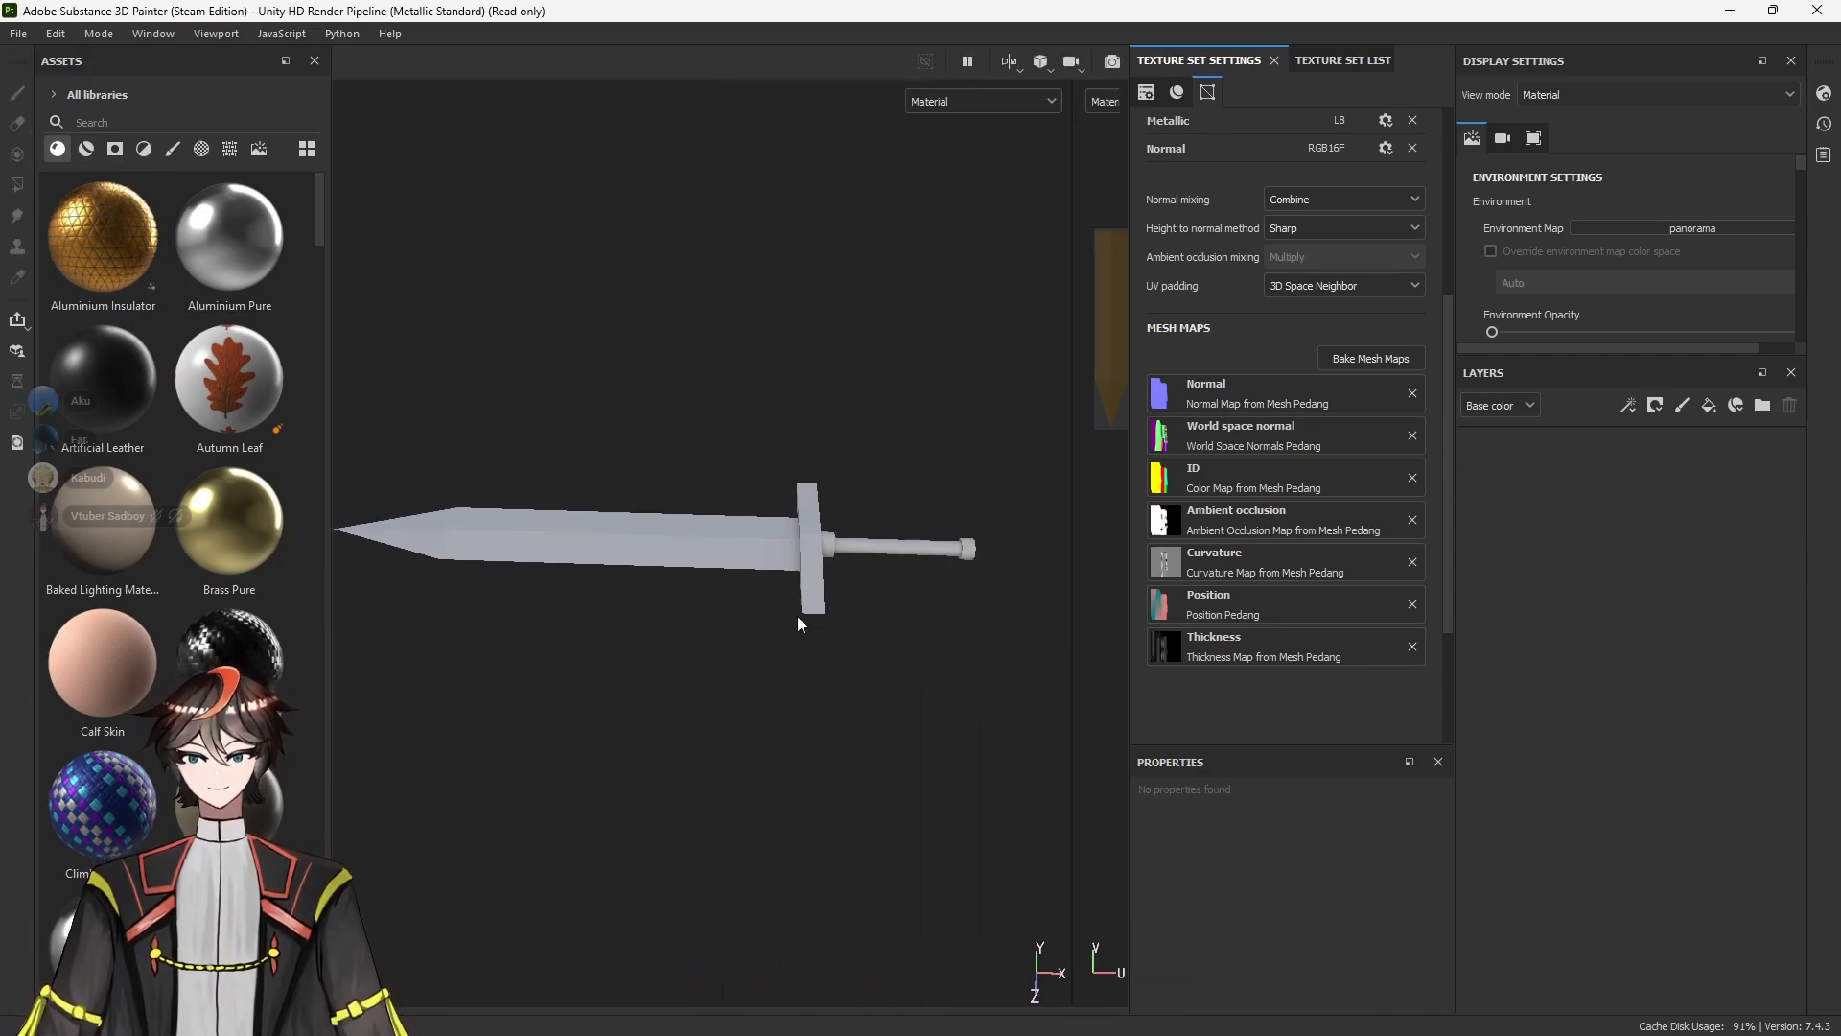
# Search the smart materials for "steel" and apply the Steel material to the blade only, masked by its ID colour
pyautogui.click(84, 157)
pyautogui.click(131, 123)
pyautogui.write('steel')
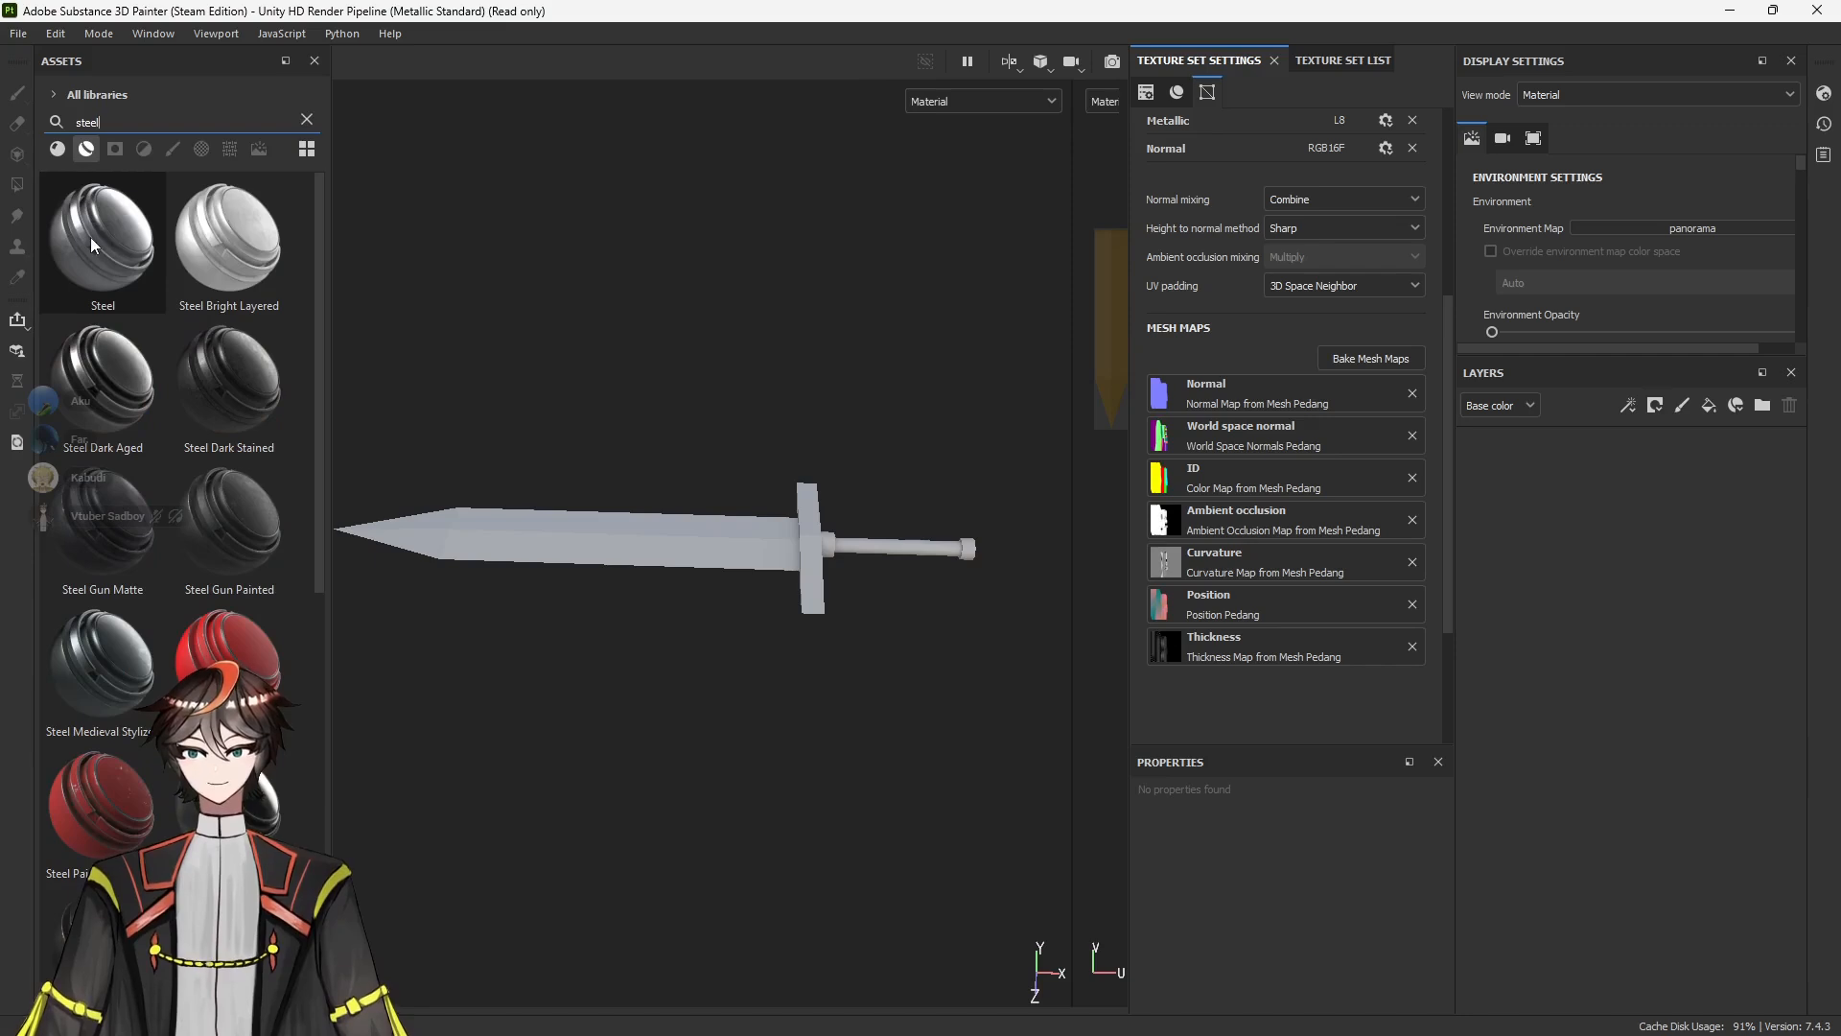
pyautogui.moveTo(95, 225)
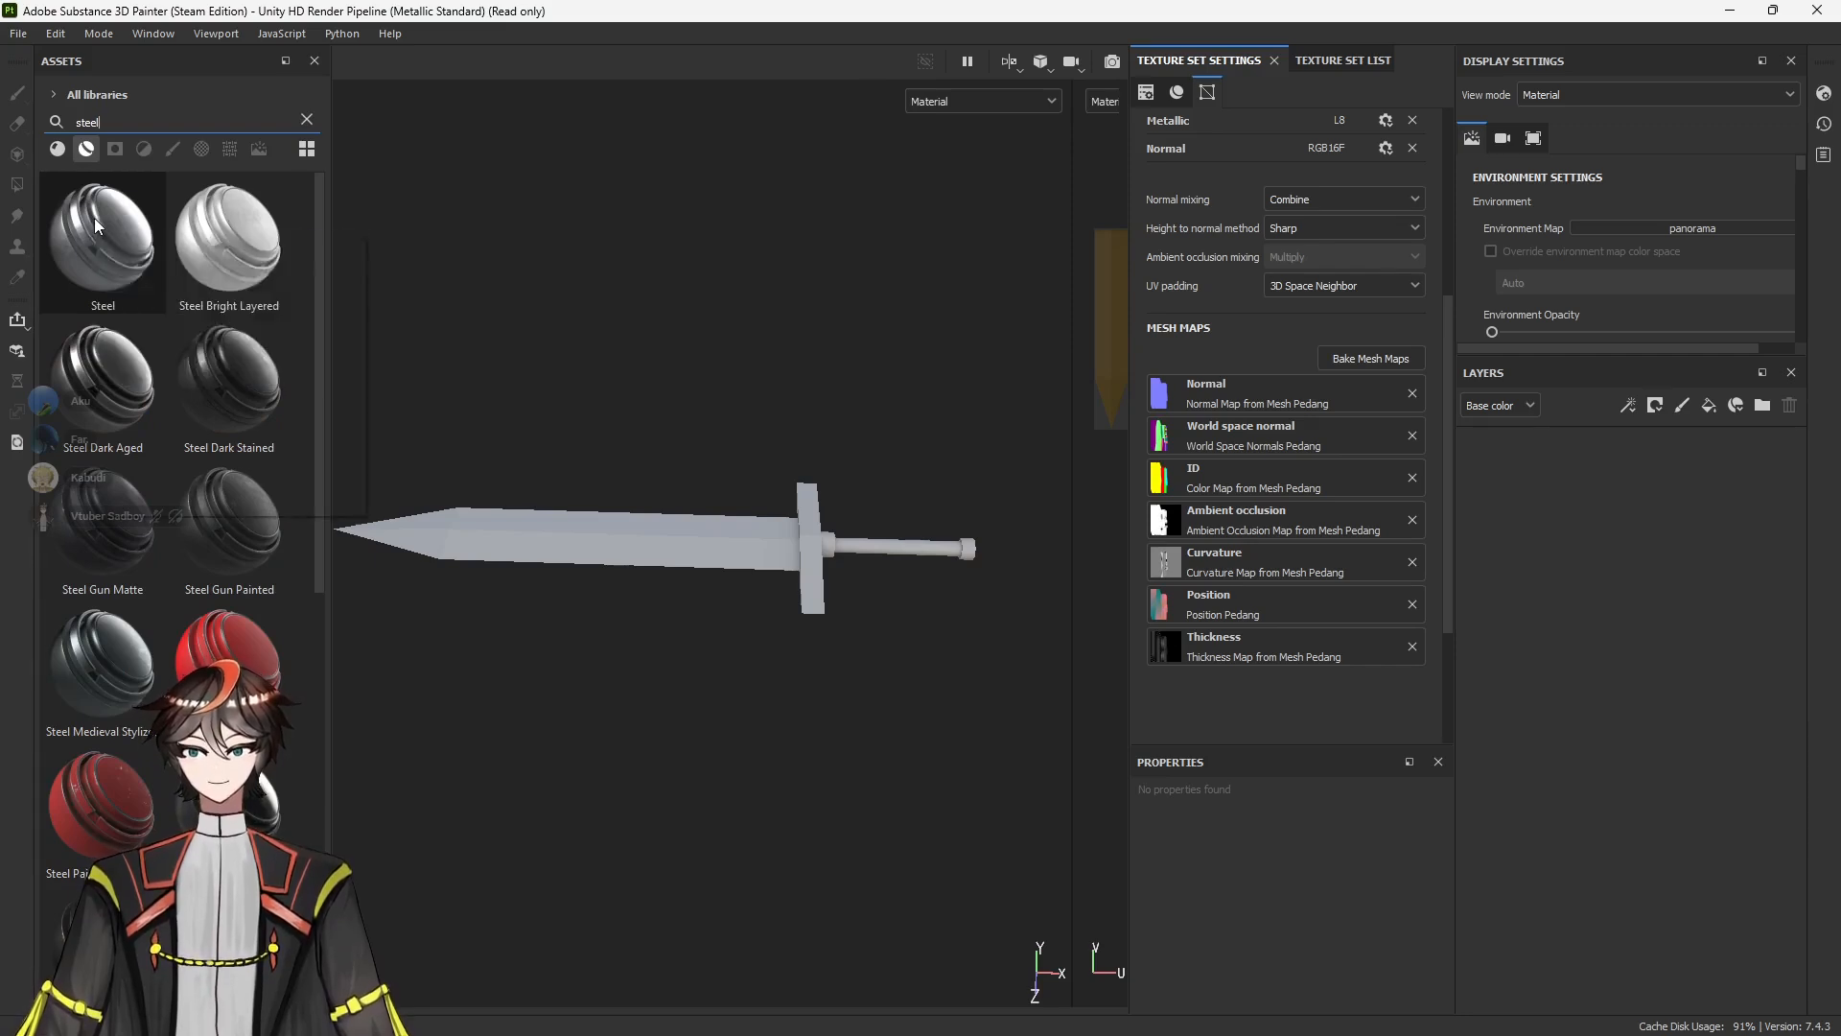
pyautogui.moveTo(95, 225); pyautogui.dragTo(514, 514)
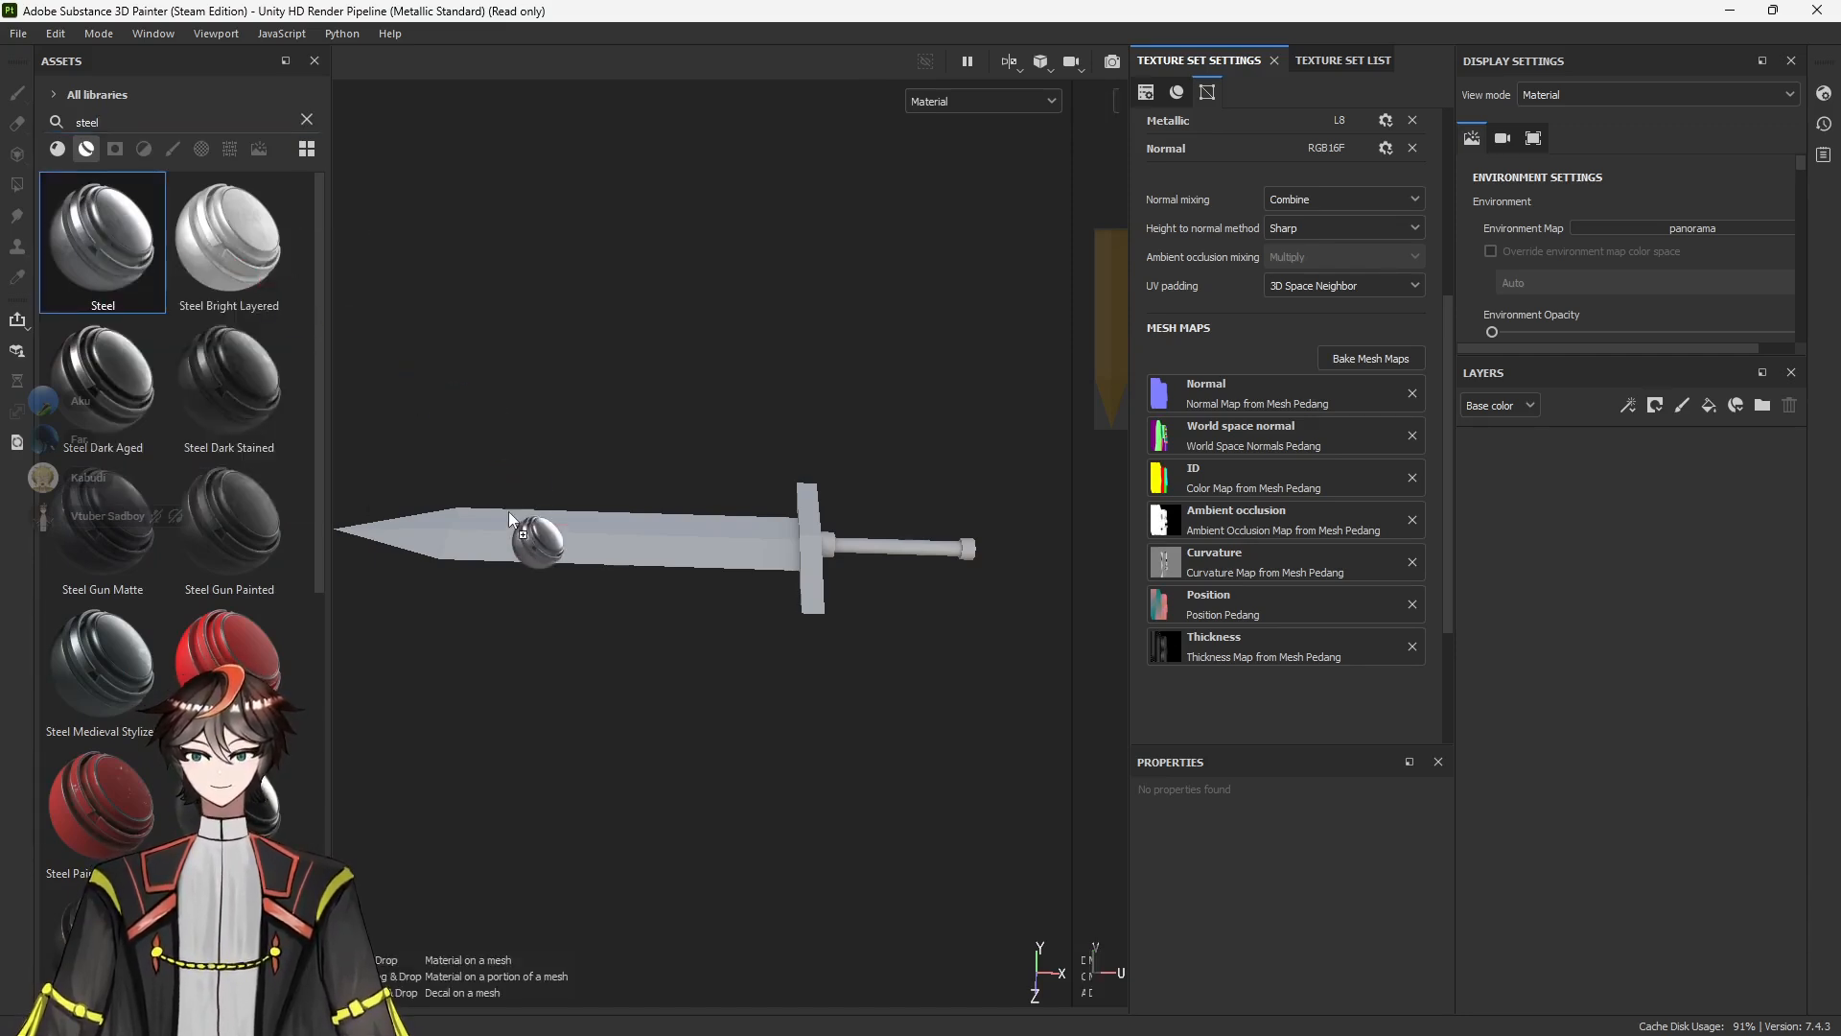
pyautogui.moveTo(634, 543); pyautogui.dragTo(842, 517)
# Apply the Steel Gun Matte smart material to the crossguard only, using its ID colour as the mask
pyautogui.scroll(10, 822, 584)
pyautogui.keyDown('alt'); pyautogui.moveTo(792, 708); pyautogui.dragTo(690, 499); pyautogui.keyUp('alt')
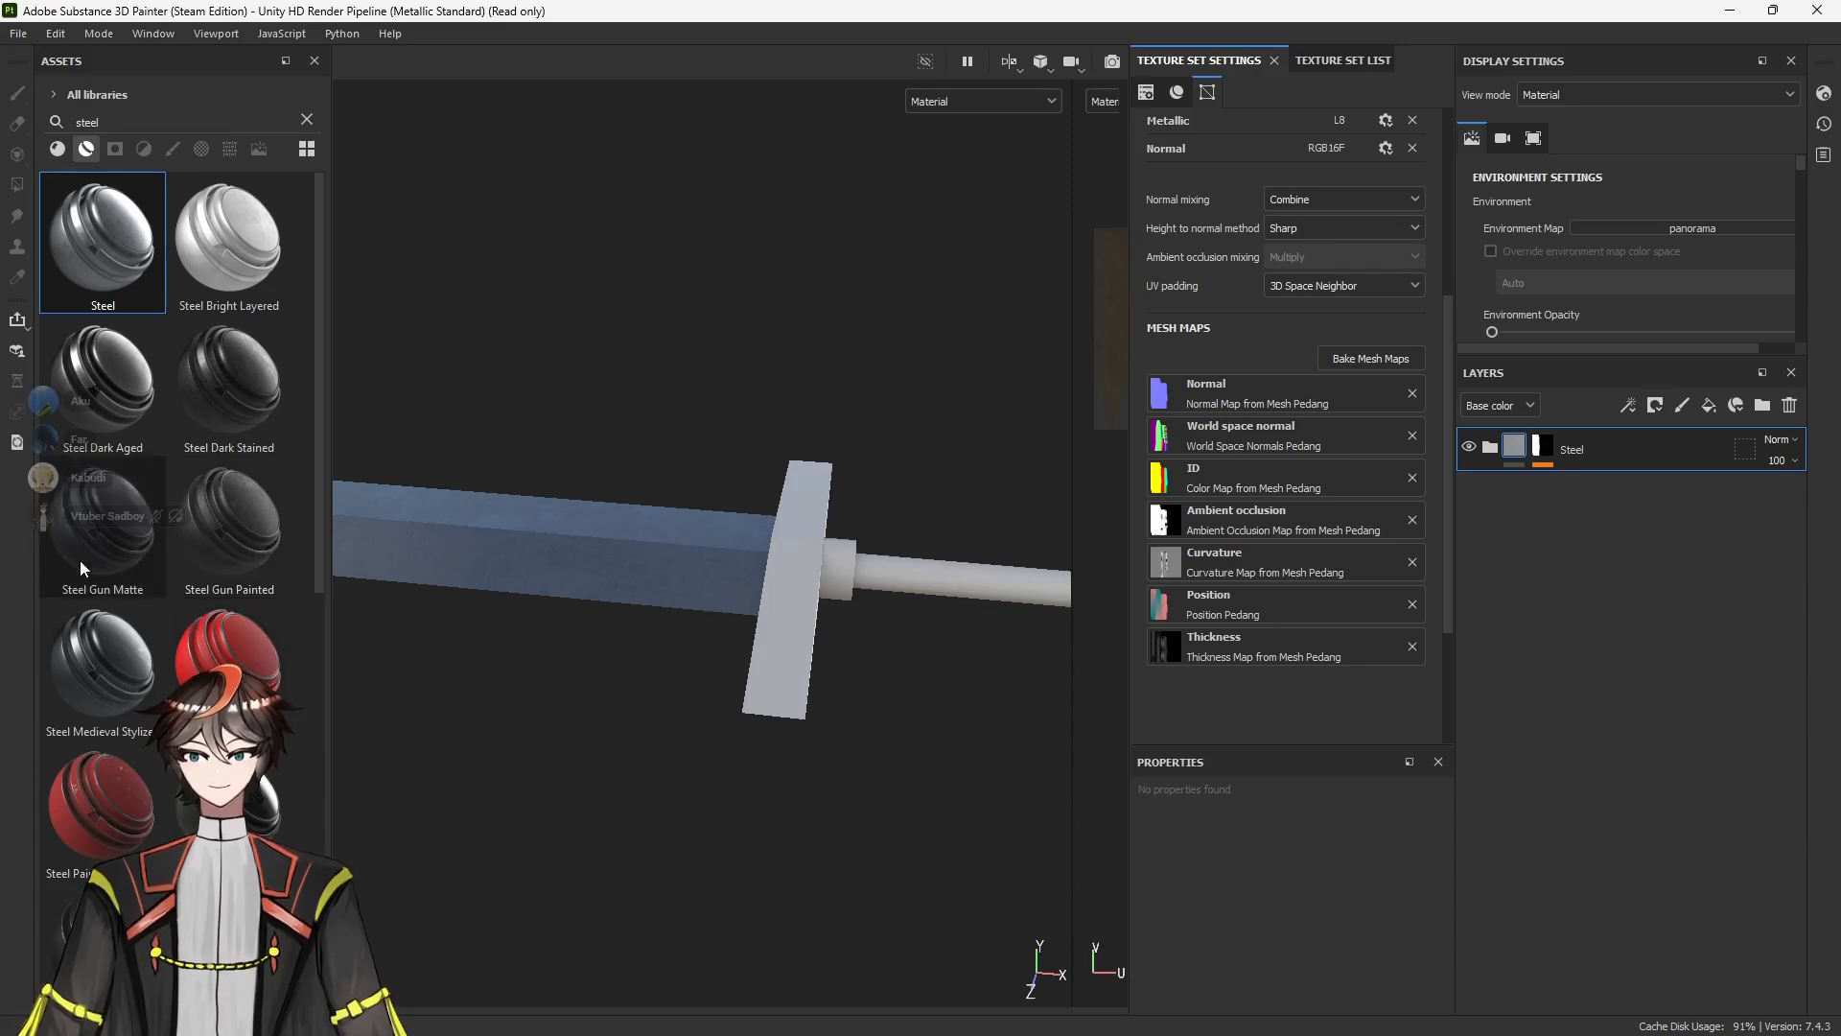
pyautogui.moveTo(69, 533); pyautogui.dragTo(691, 743)
# Apply the Steel Painted smart material to the collar and pommel through their shared ID colour
pyautogui.keyDown('alt'); pyautogui.moveTo(690, 743); pyautogui.dragTo(600, 667, button='middle'); pyautogui.keyUp('alt')
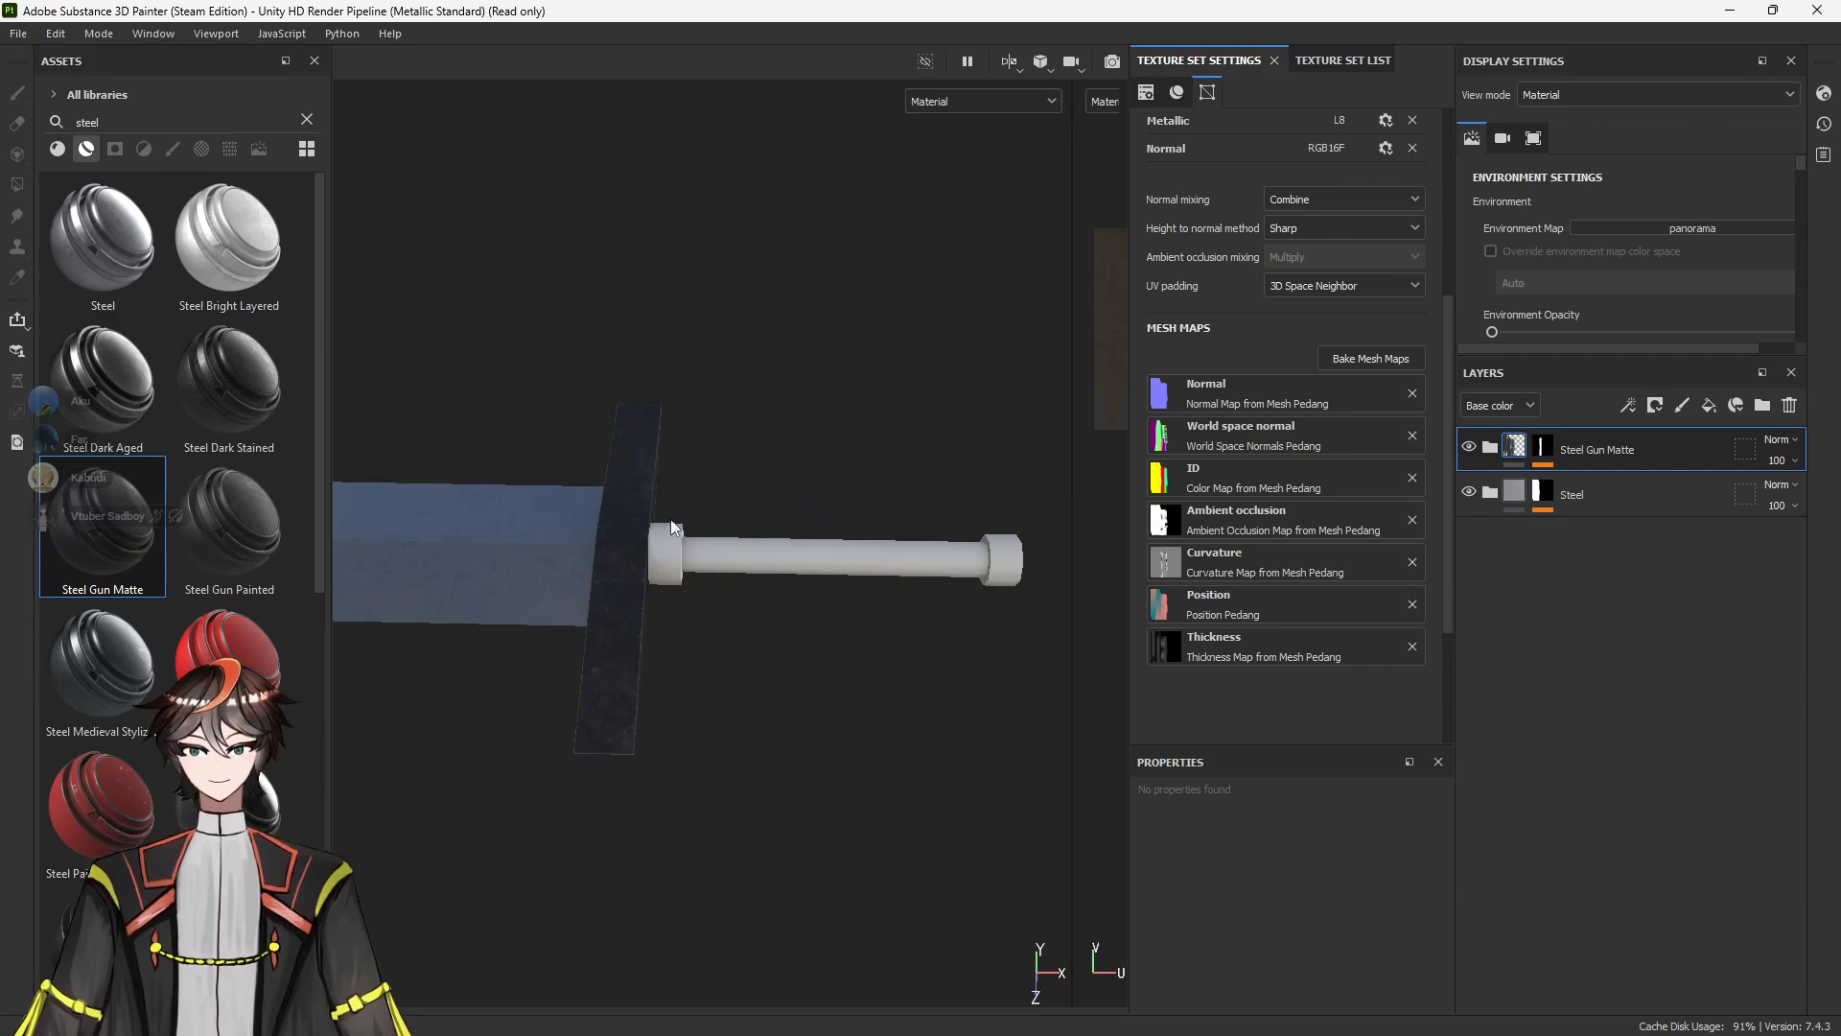
pyautogui.scroll(-5, 199, 520)
pyautogui.scroll(5, 200, 520)
pyautogui.moveTo(213, 648)
pyautogui.keyDown('ctrl'); pyautogui.mouseDown()
pyautogui.moveTo(511, 615)
pyautogui.moveTo(665, 559)
pyautogui.moveTo(602, 573)
pyautogui.moveTo(782, 660)
pyautogui.mouseUp(); pyautogui.keyUp('ctrl')
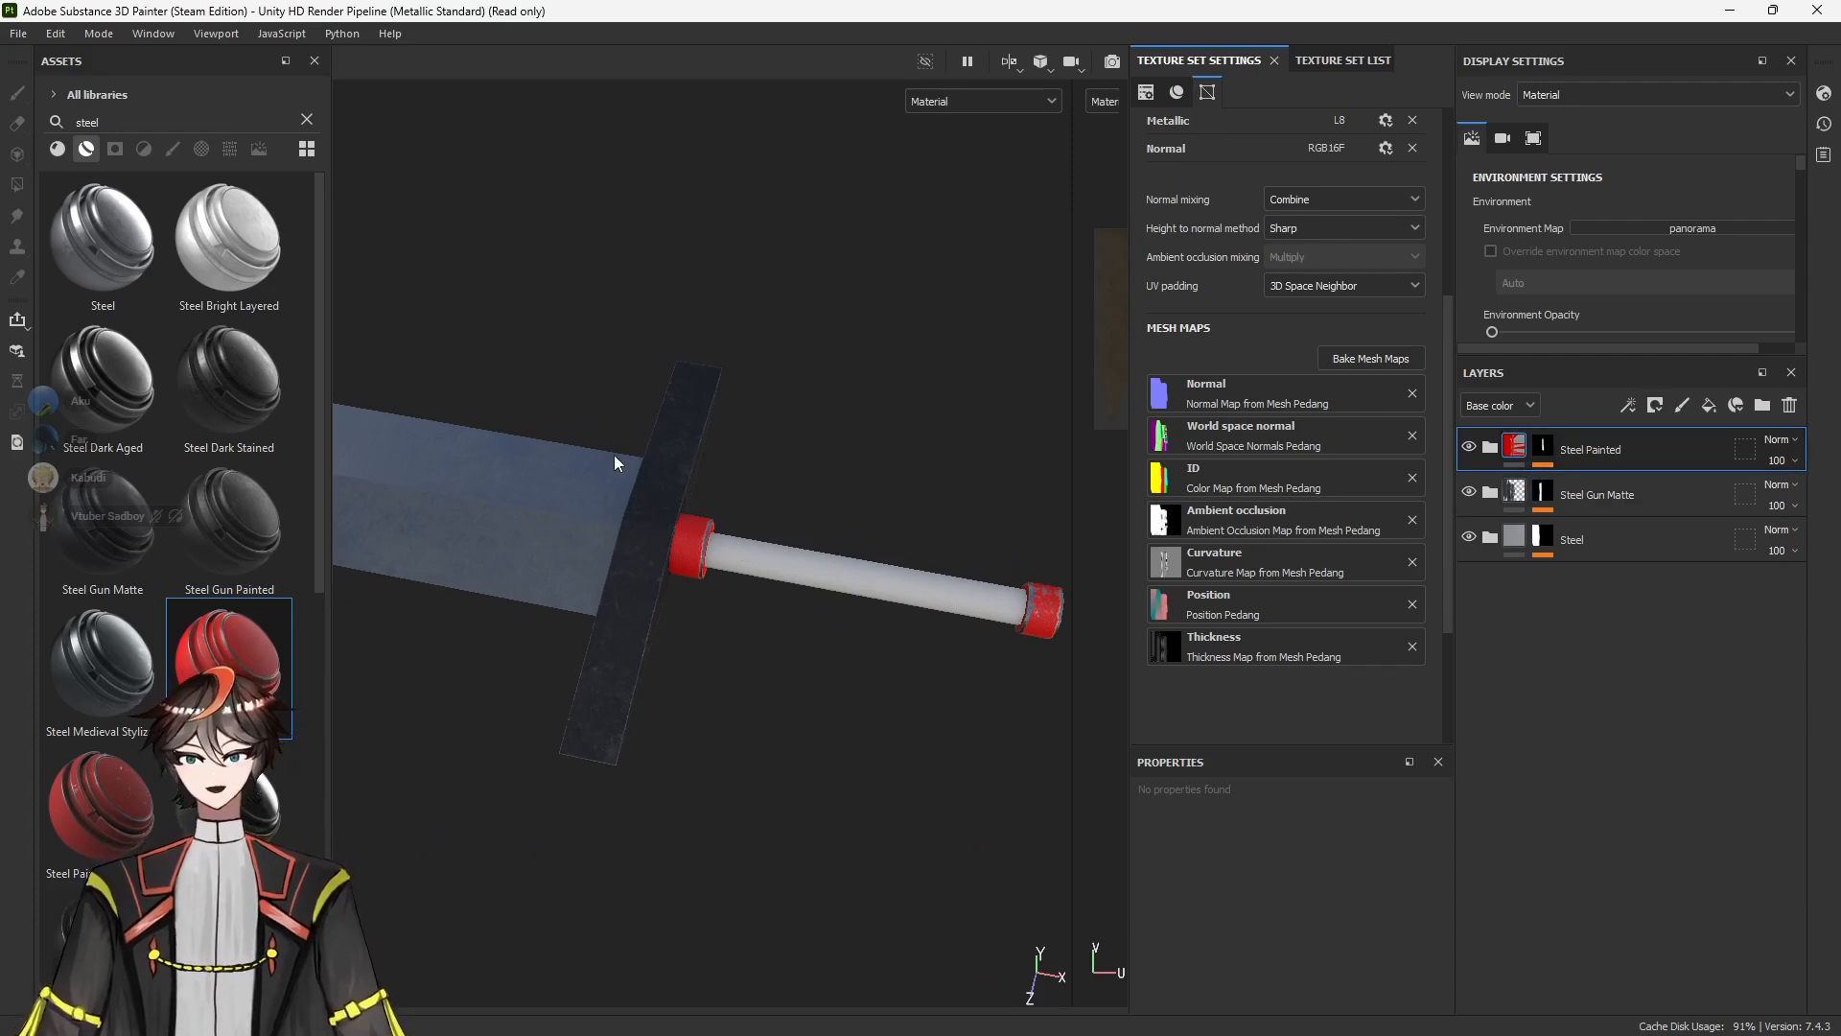
# Search the smart materials for leather and apply Leather Weathered to the handle grip, masked by its ID colour
pyautogui.tripleClick(188, 118)
pyautogui.press('BackSpace')
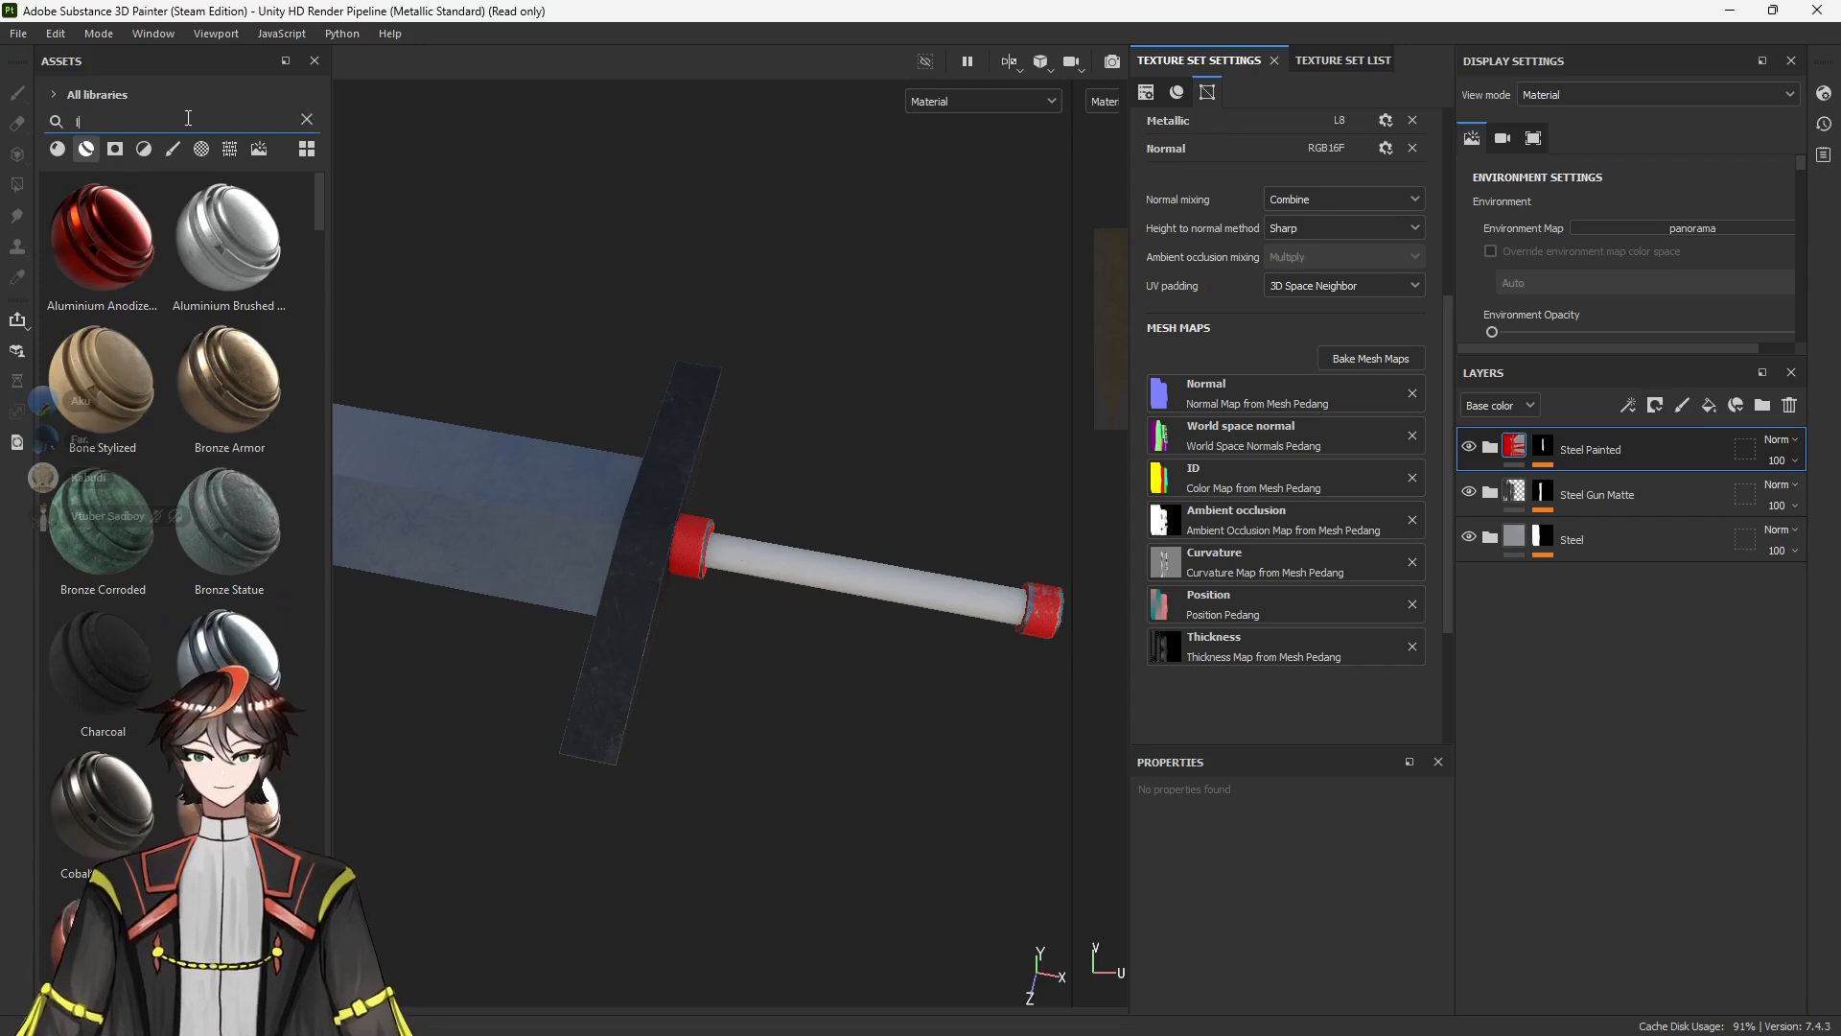
pyautogui.write('ler')
pyautogui.press('BackSpace')
pyautogui.write('athe')
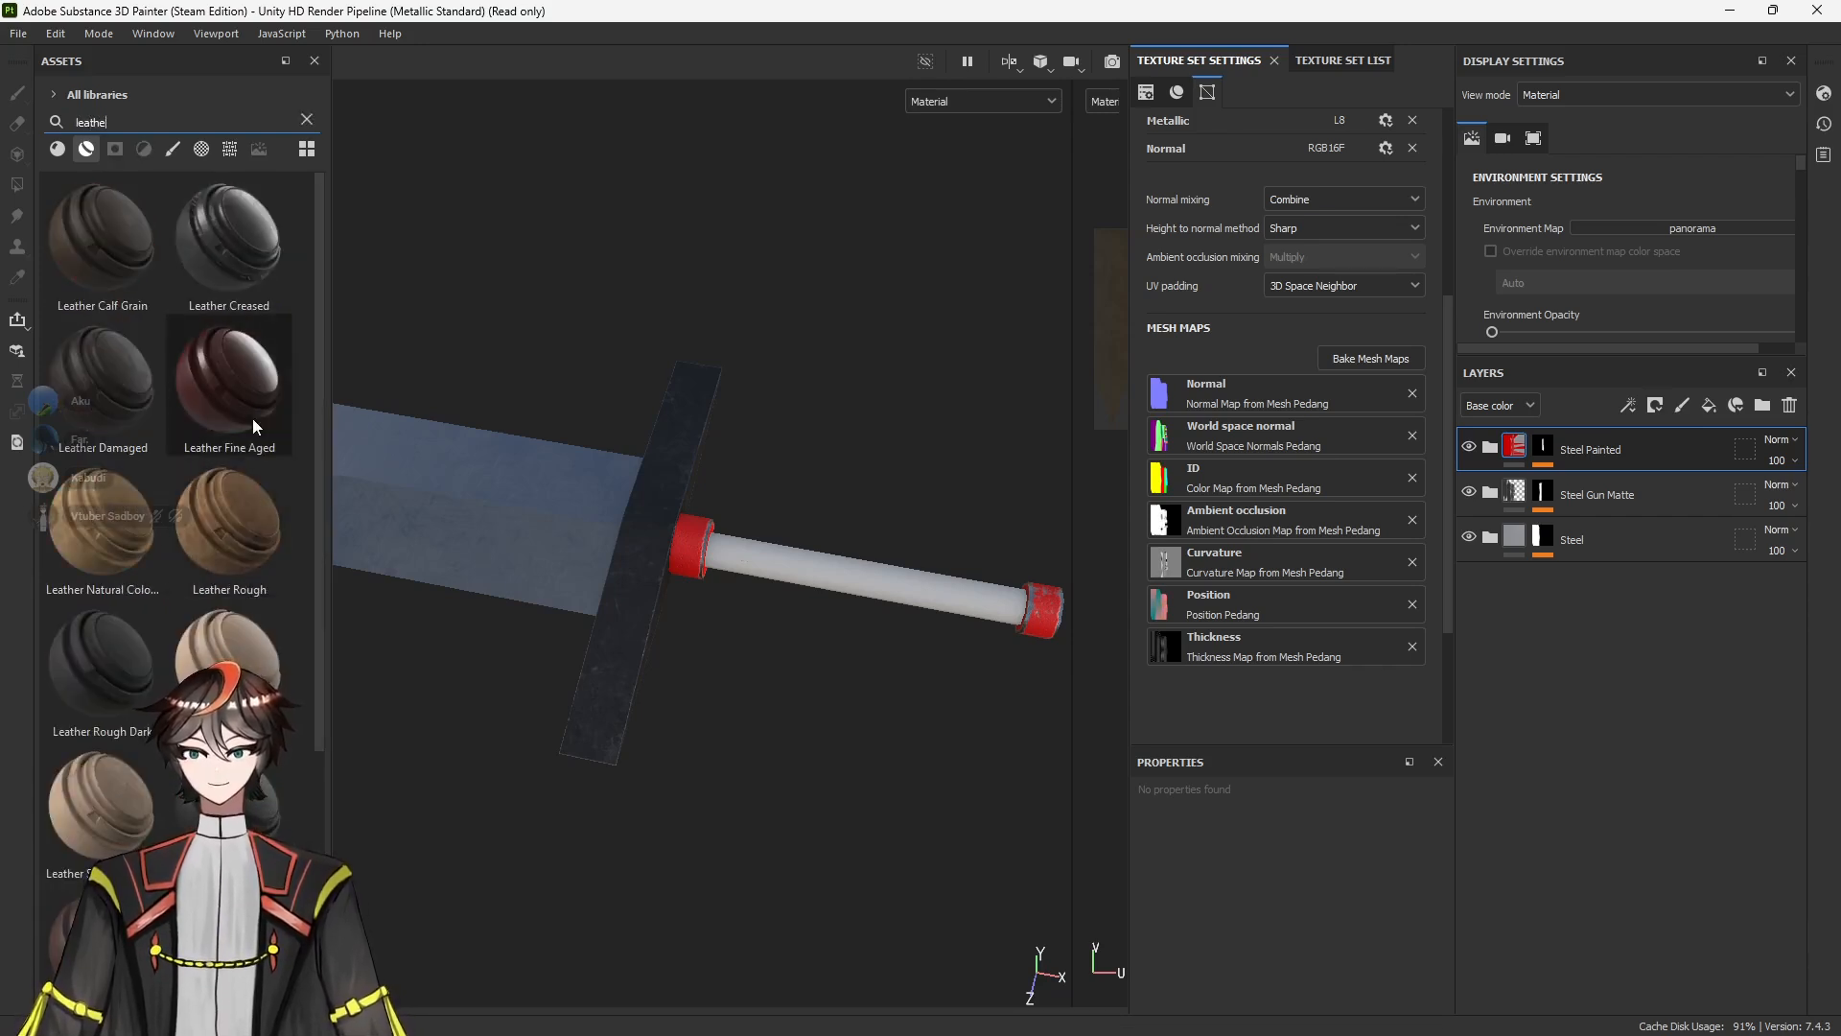
pyautogui.scroll(-3, 245, 474)
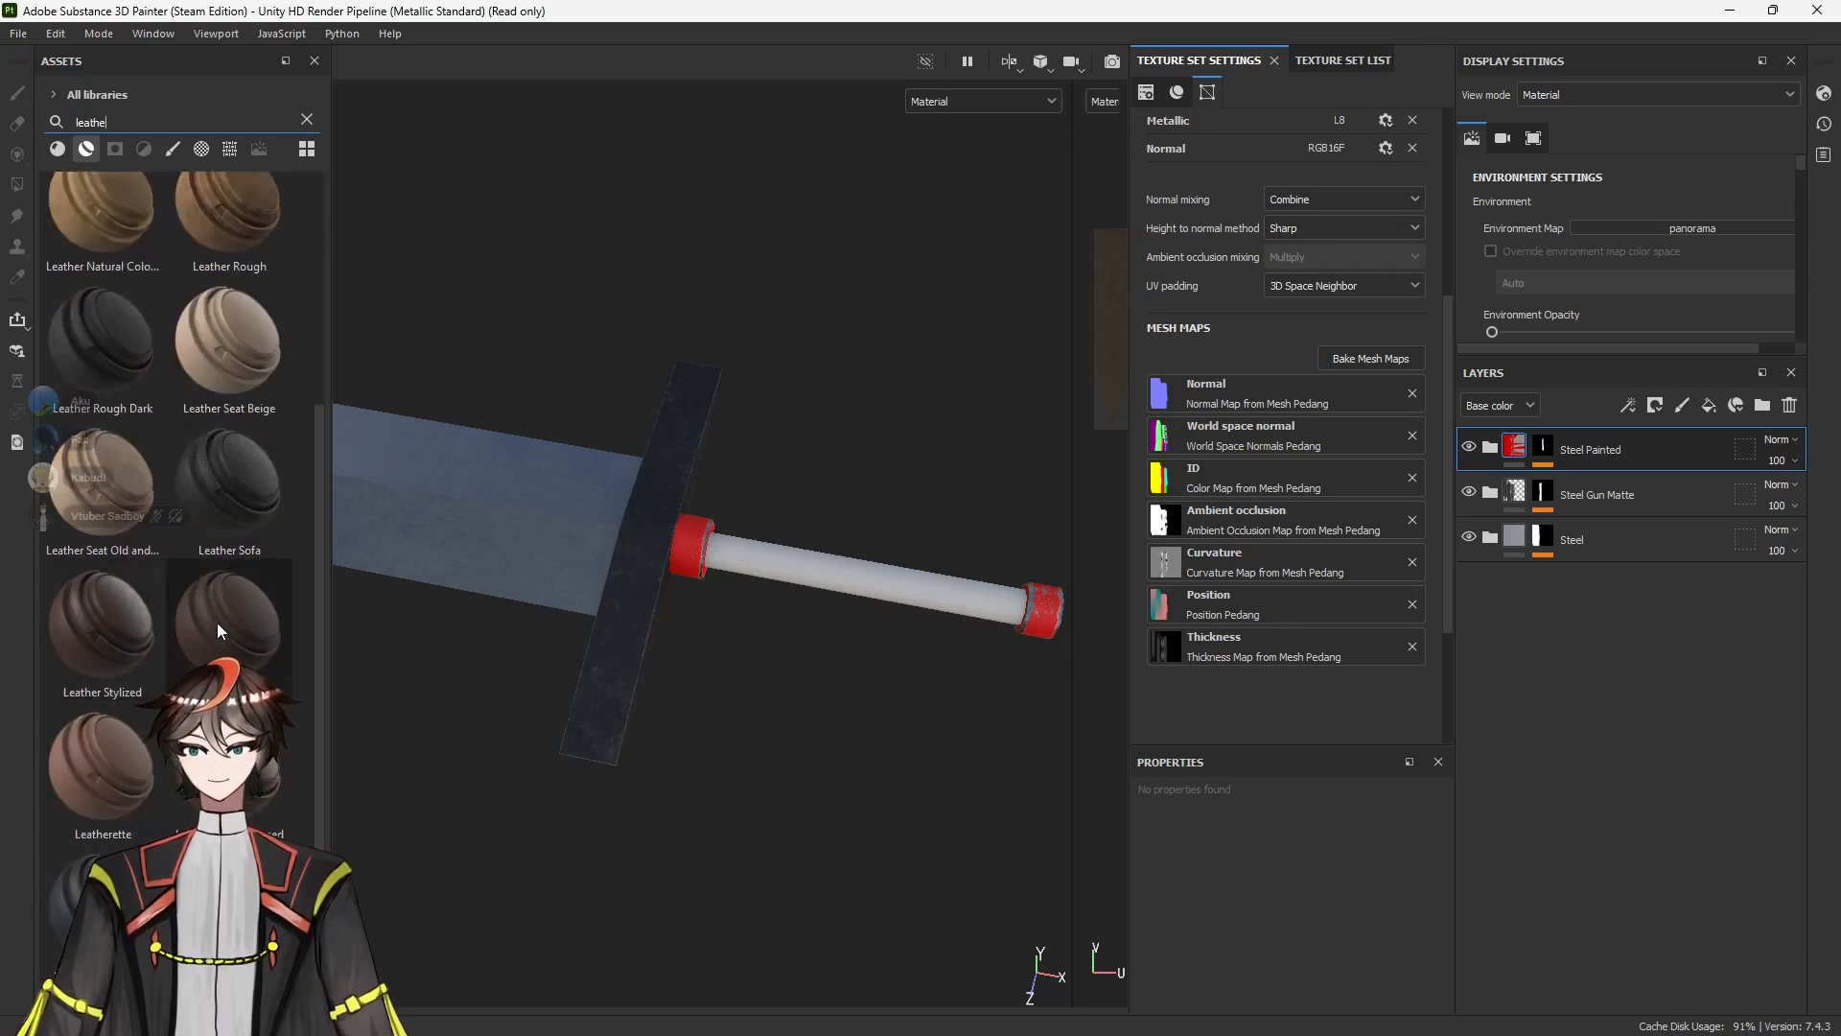
pyautogui.moveTo(217, 624); pyautogui.dragTo(830, 573)
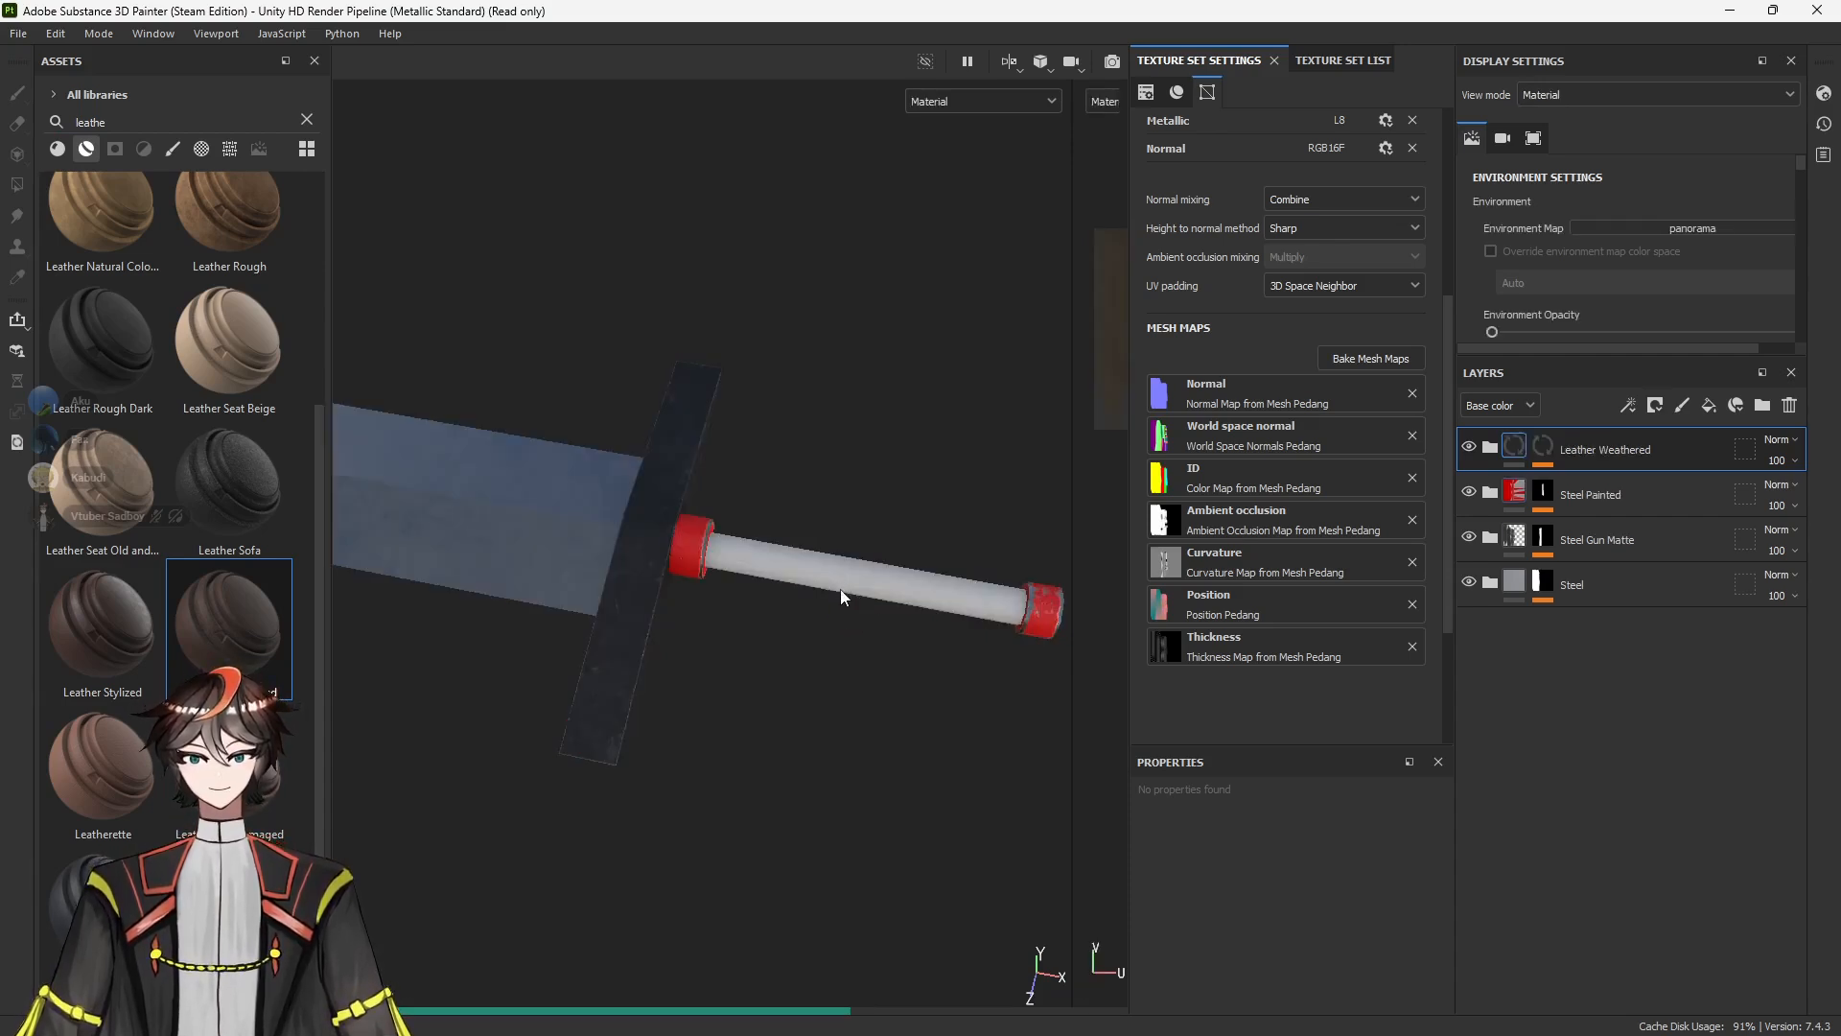
# Open the texture export settings and review the output templates, keeping Unity HD Render Pipeline (Metallic Standard)
pyautogui.keyDown('alt'); pyautogui.moveTo(892, 636); pyautogui.dragTo(863, 584); pyautogui.keyUp('alt')
pyautogui.scroll(-2, 861, 584)
pyautogui.keyDown('alt'); pyautogui.moveTo(859, 584); pyautogui.dragTo(968, 605, button='middle'); pyautogui.keyUp('alt')
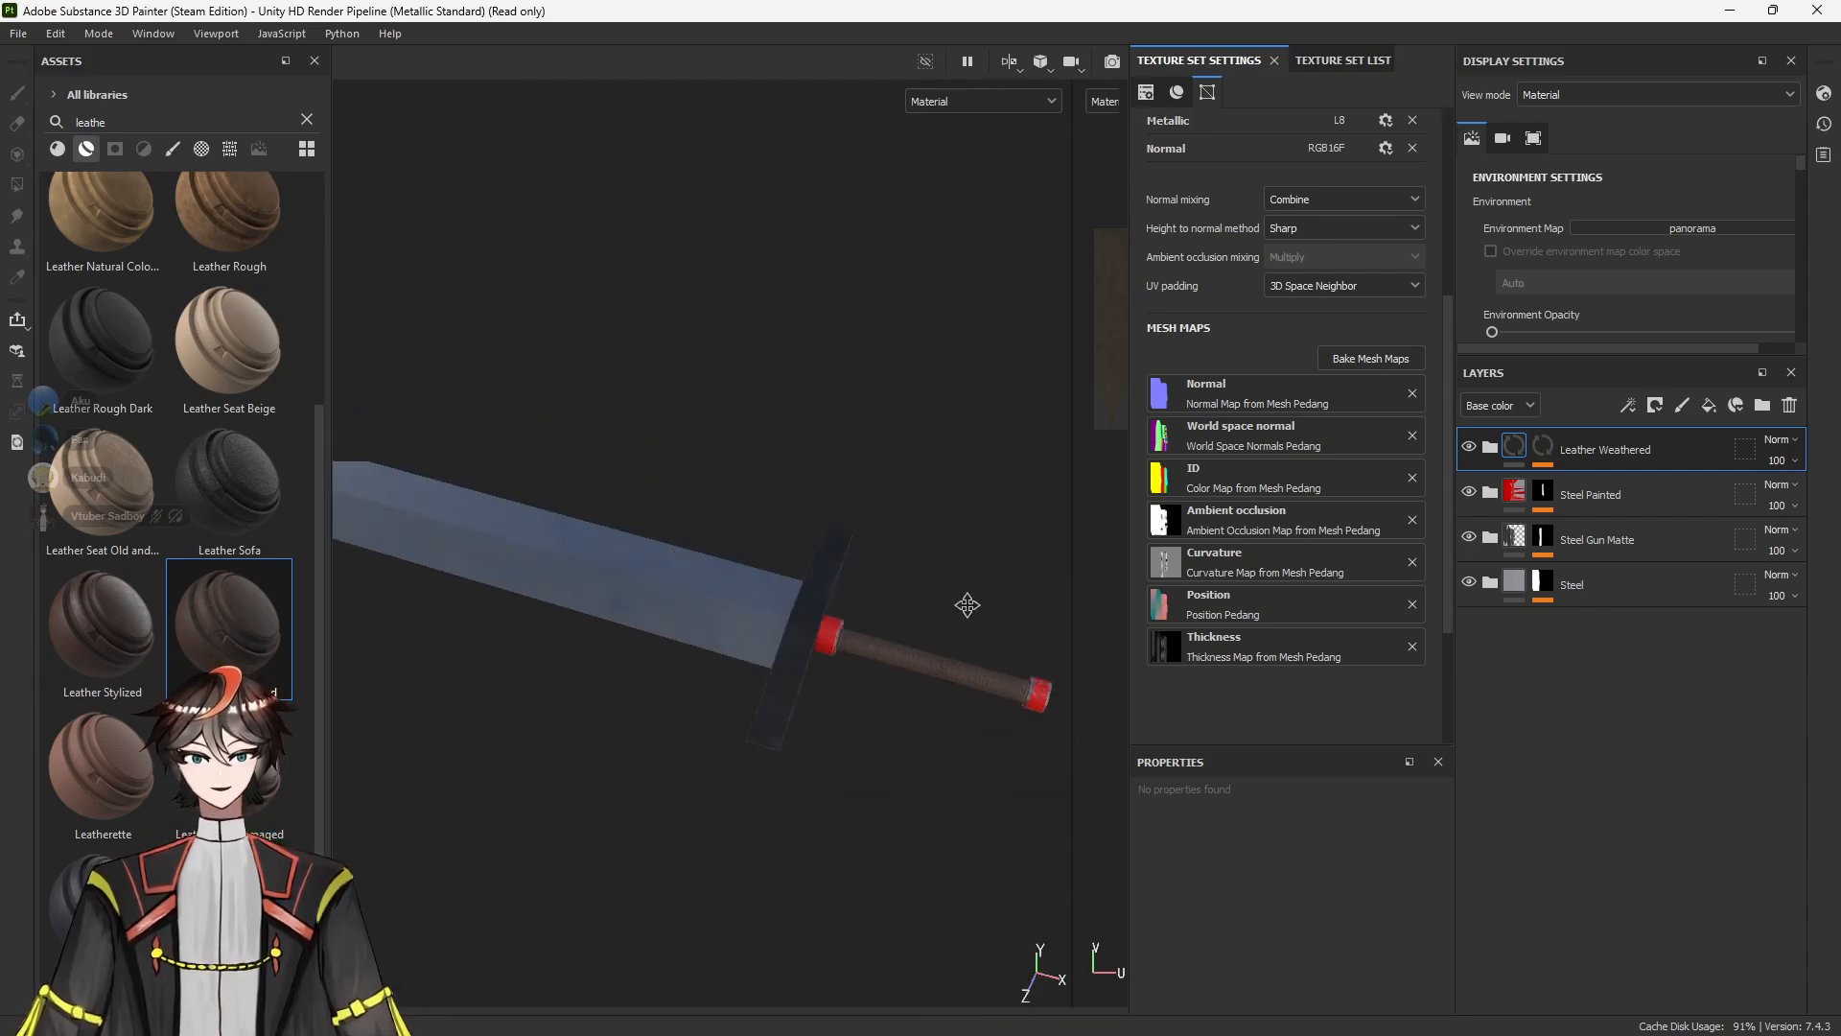
pyautogui.click(21, 34)
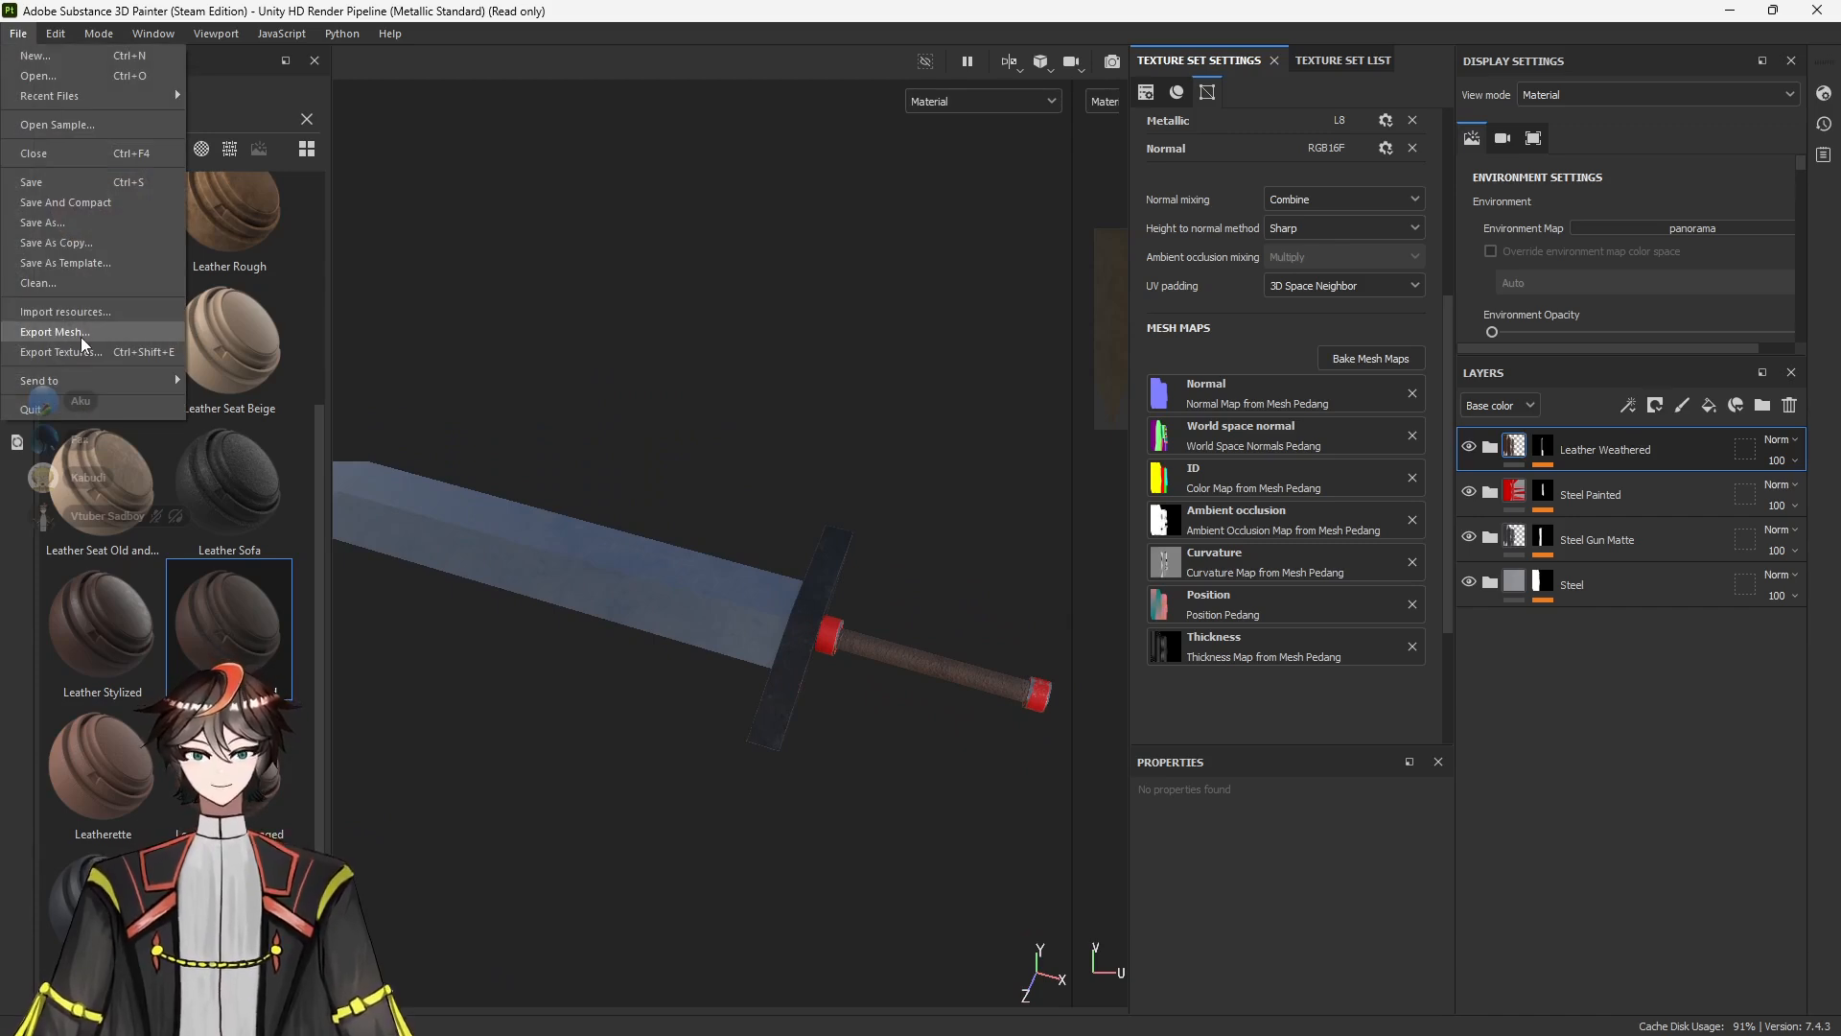
pyautogui.click(764, 455)
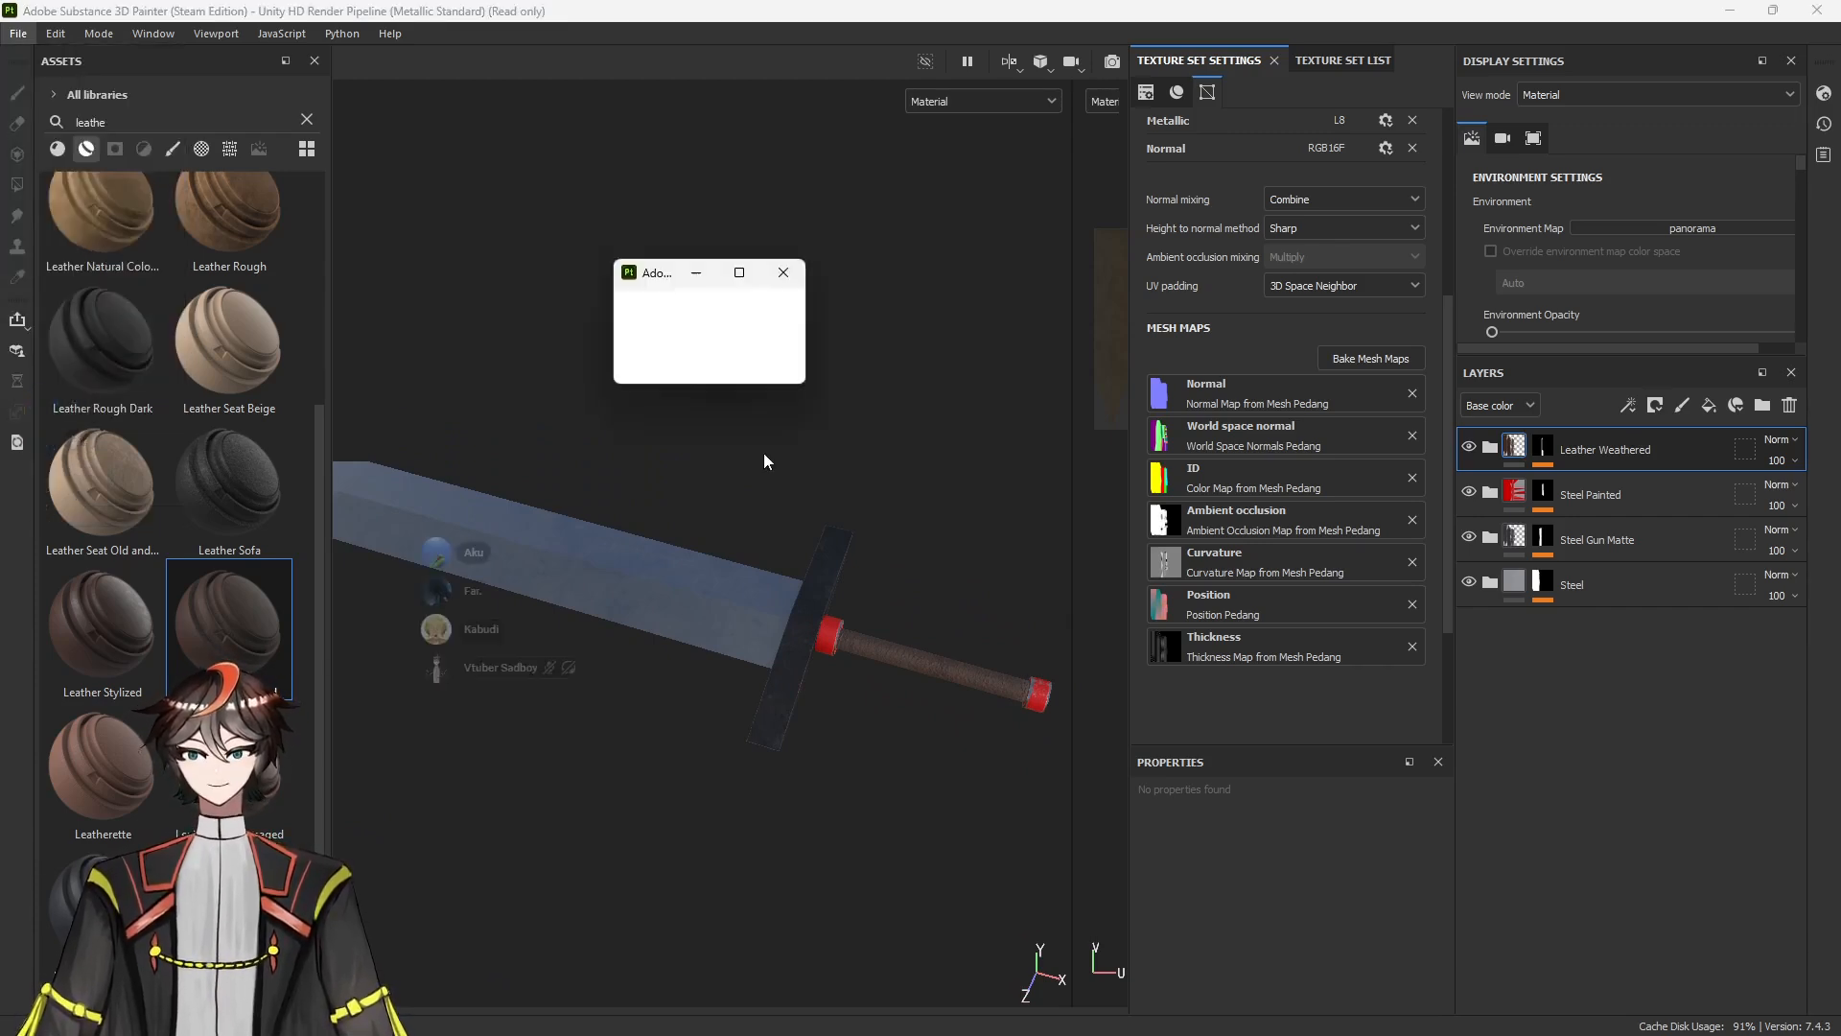
pyautogui.click(1076, 308)
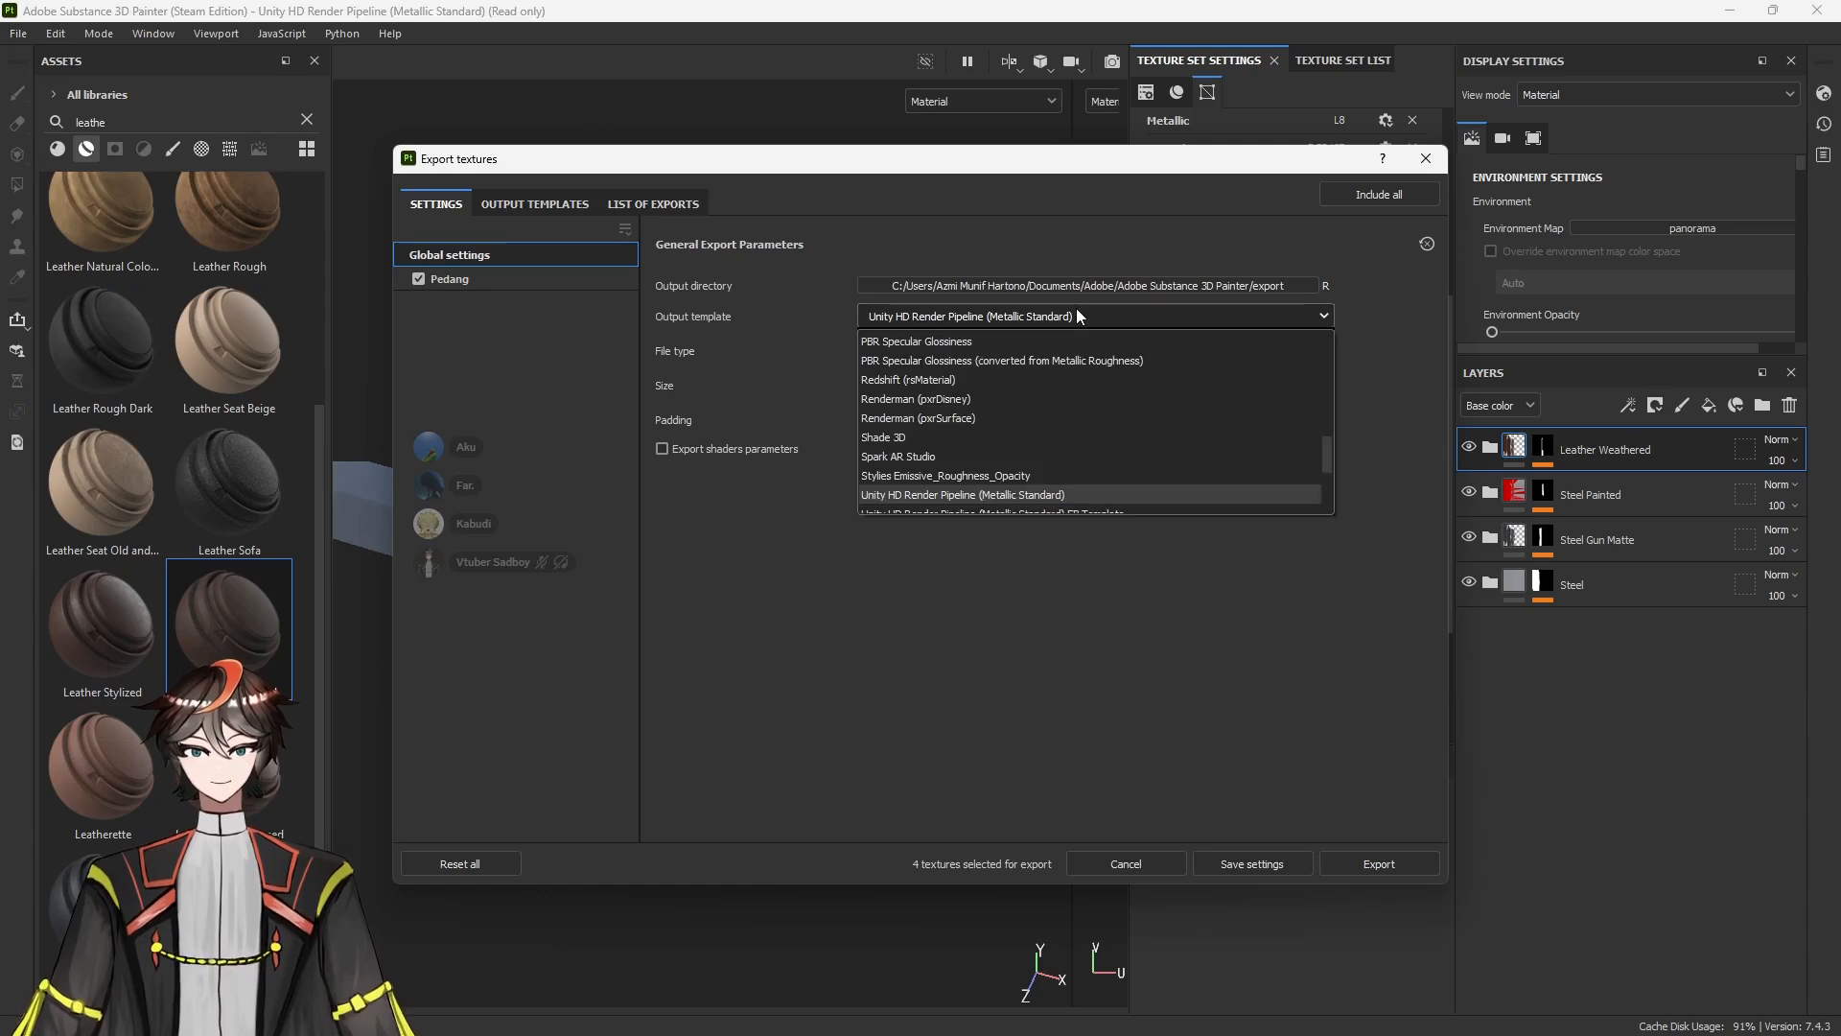
pyautogui.click(1075, 313)
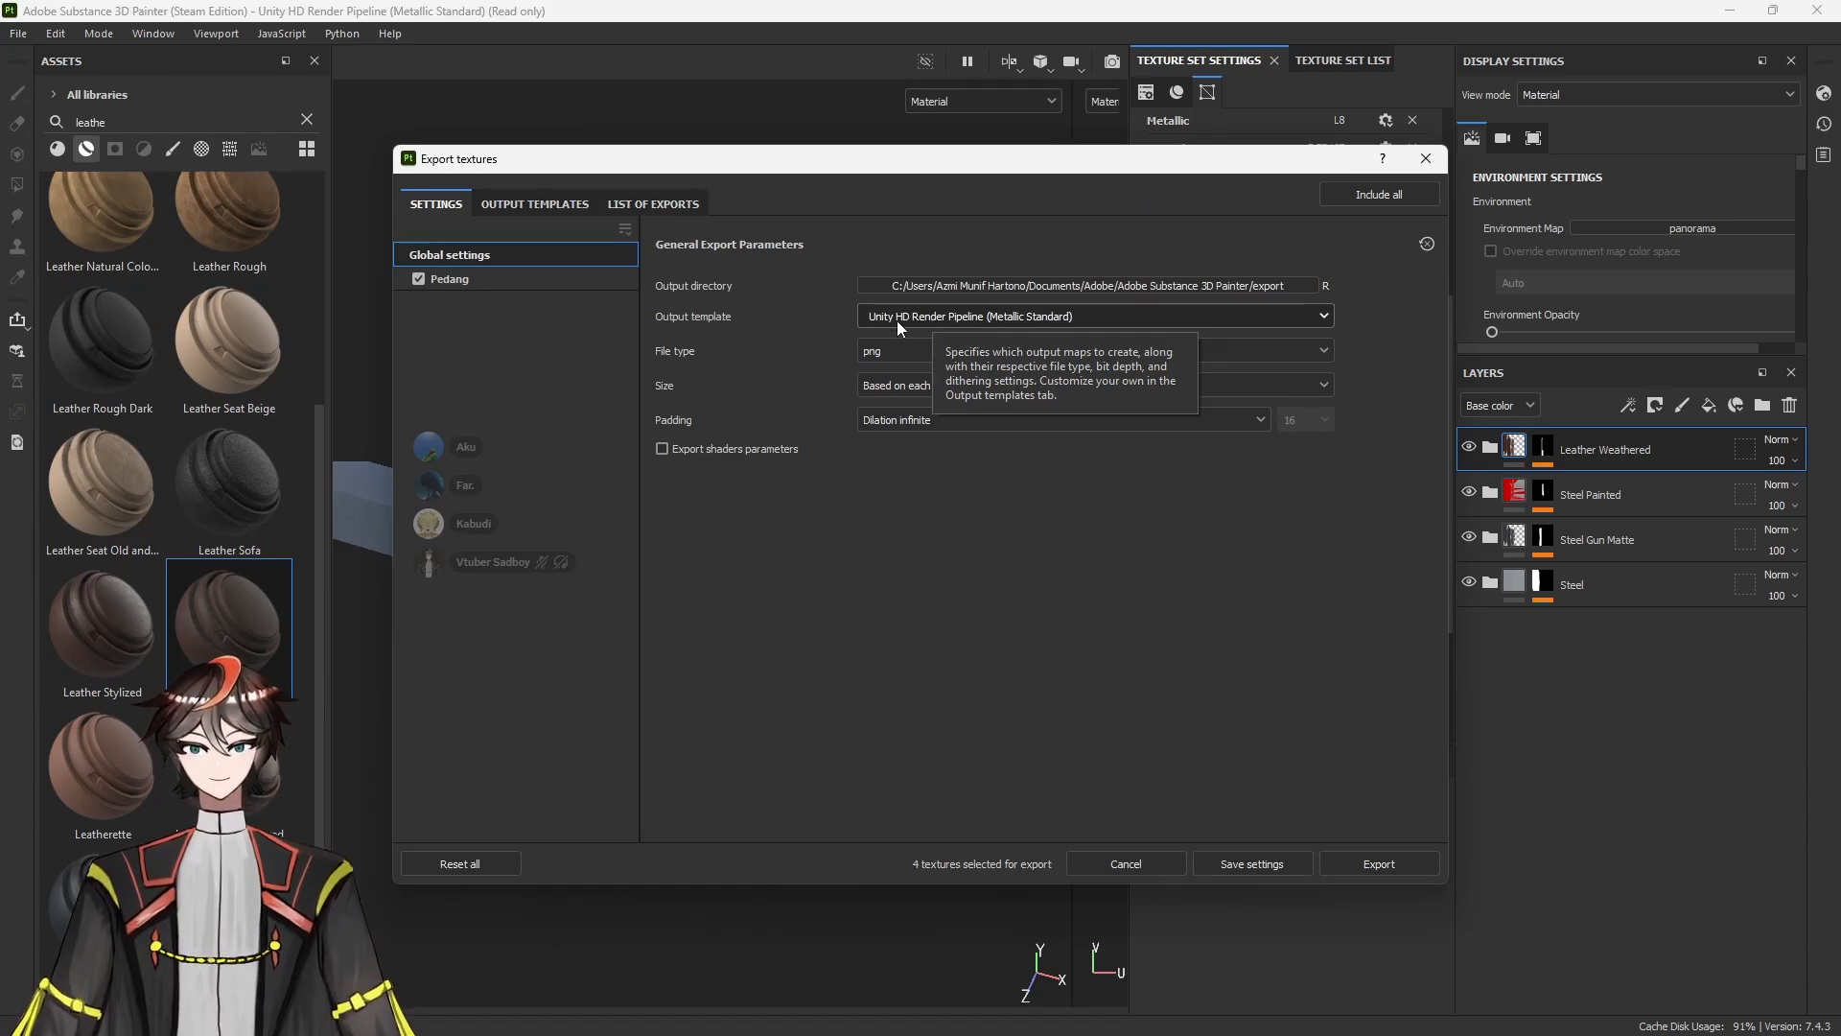
pyautogui.click(1045, 286)
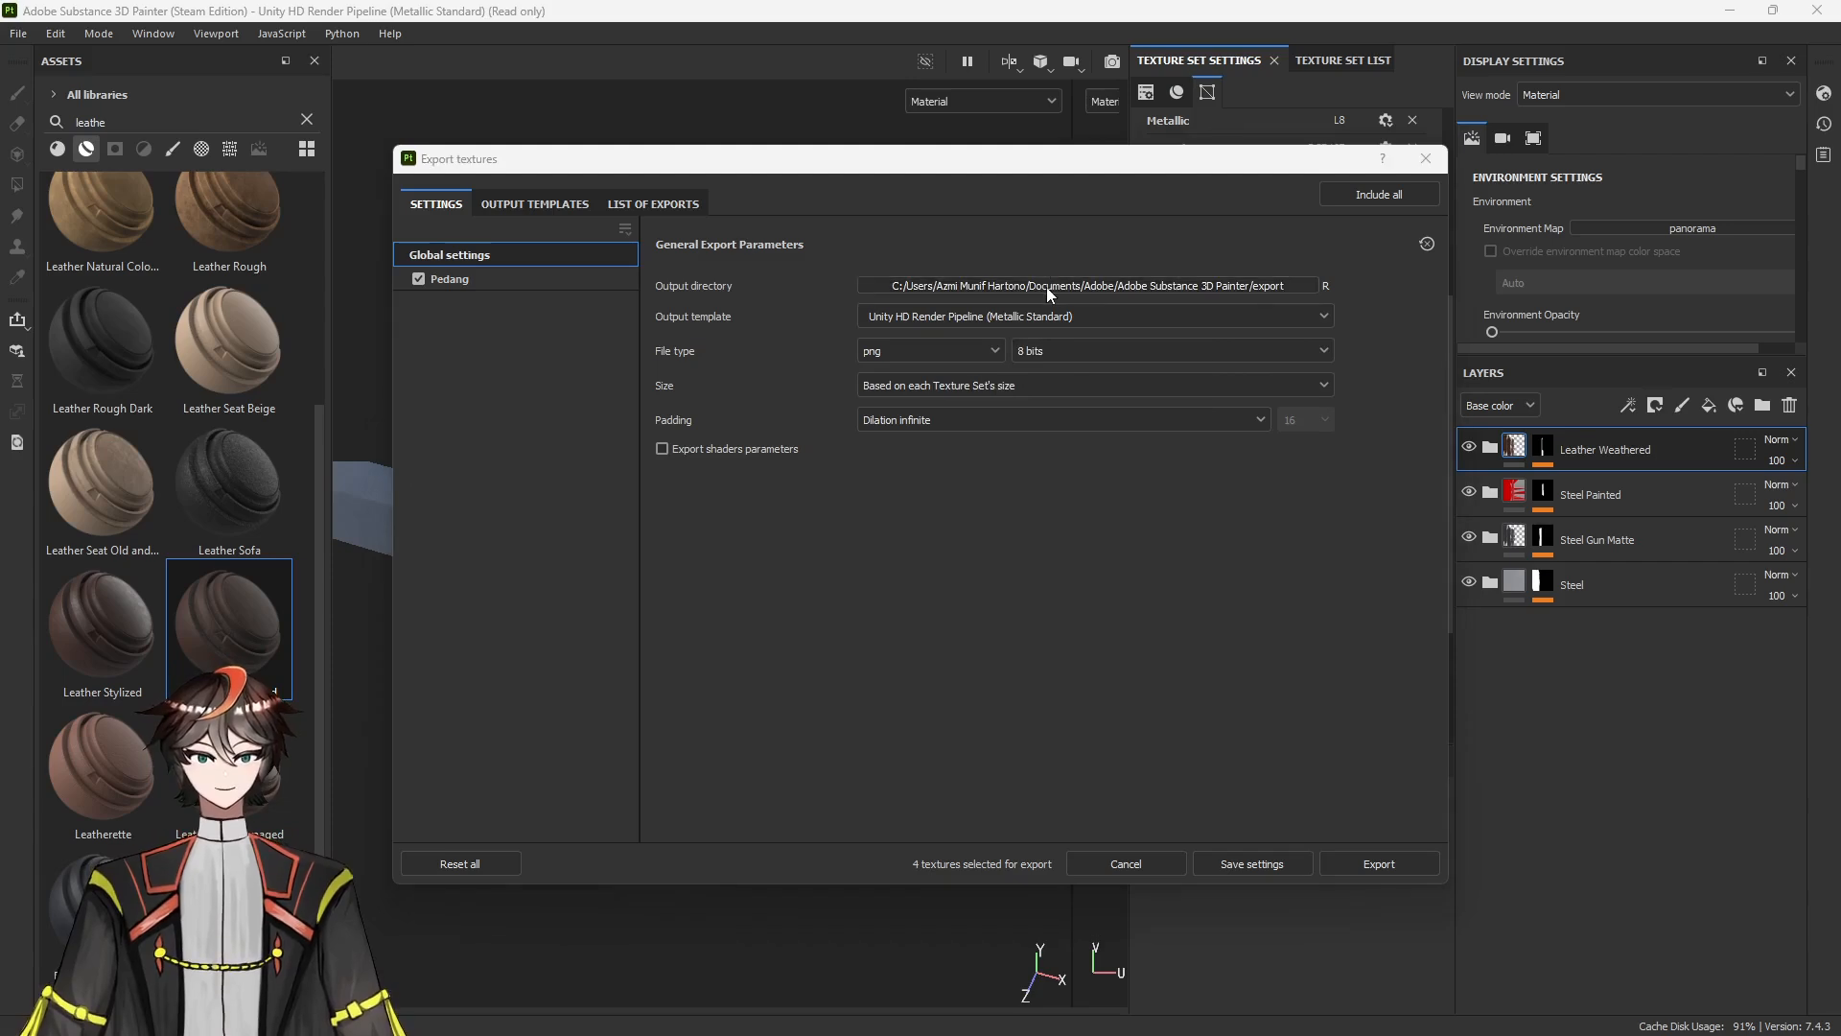
pyautogui.scroll(-3, 565, 422)
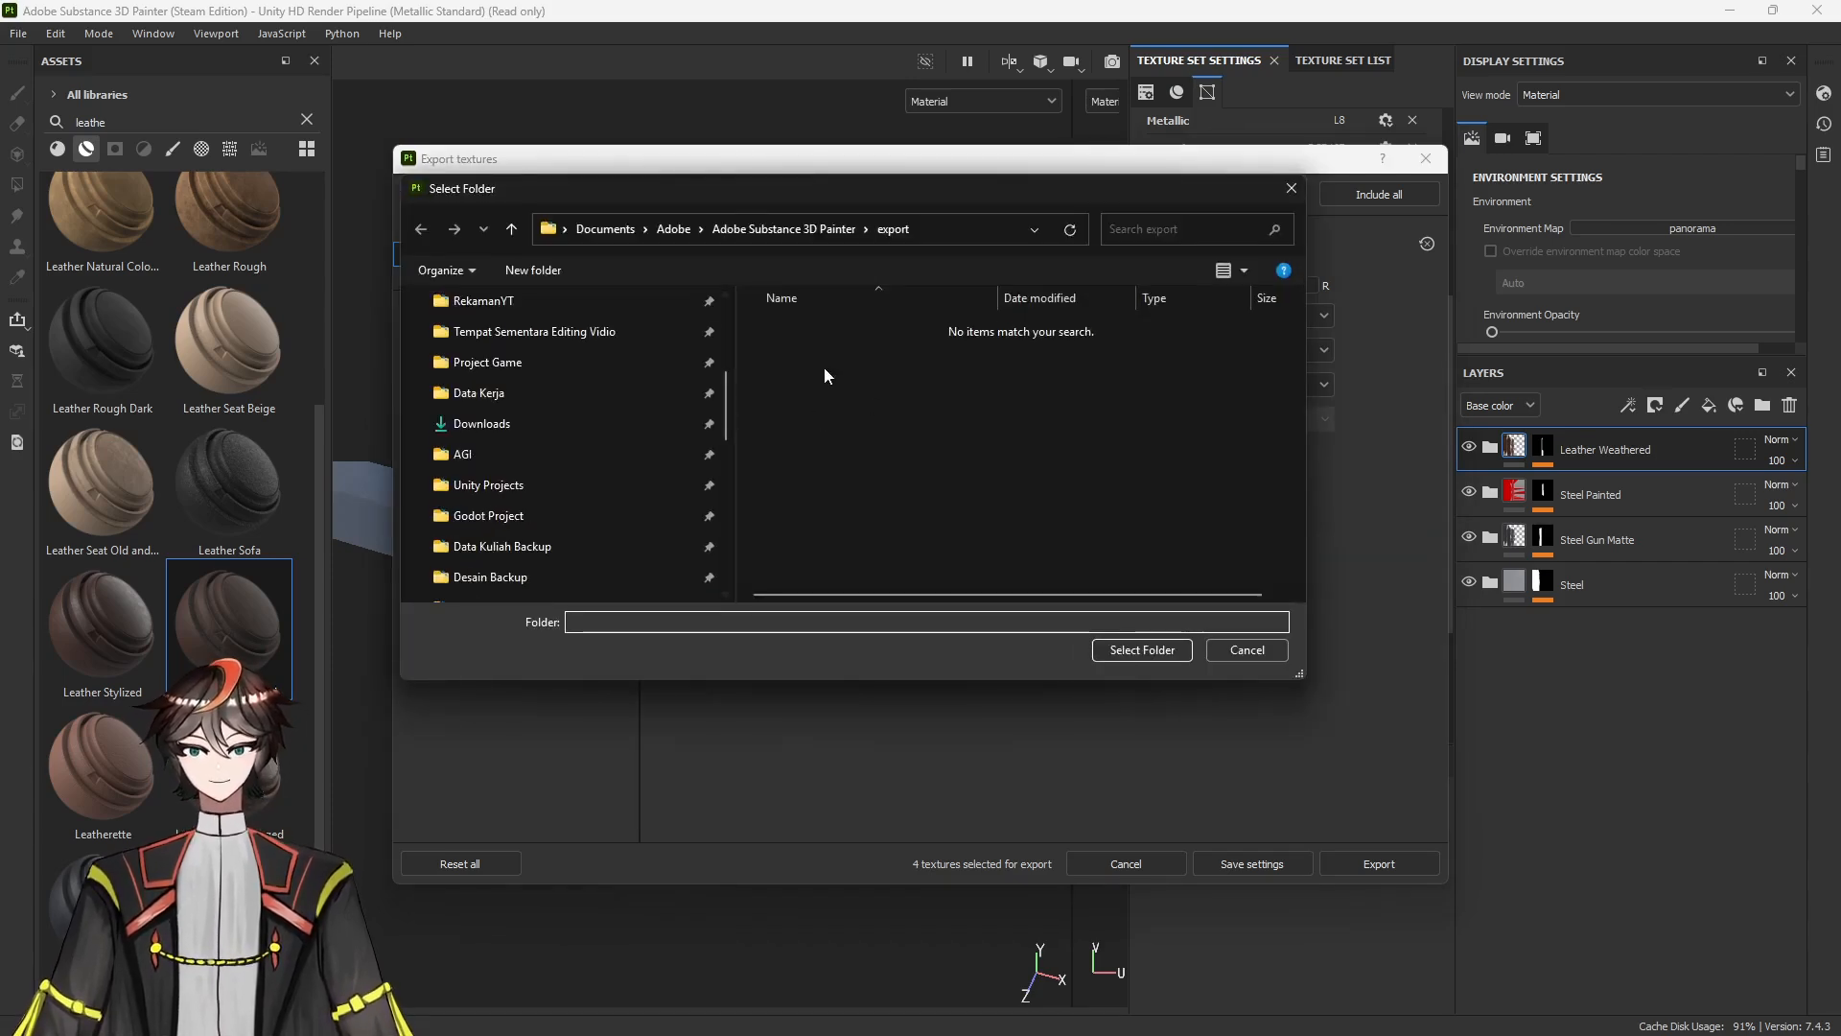
pyautogui.scroll(3, 575, 376)
pyautogui.click(526, 395)
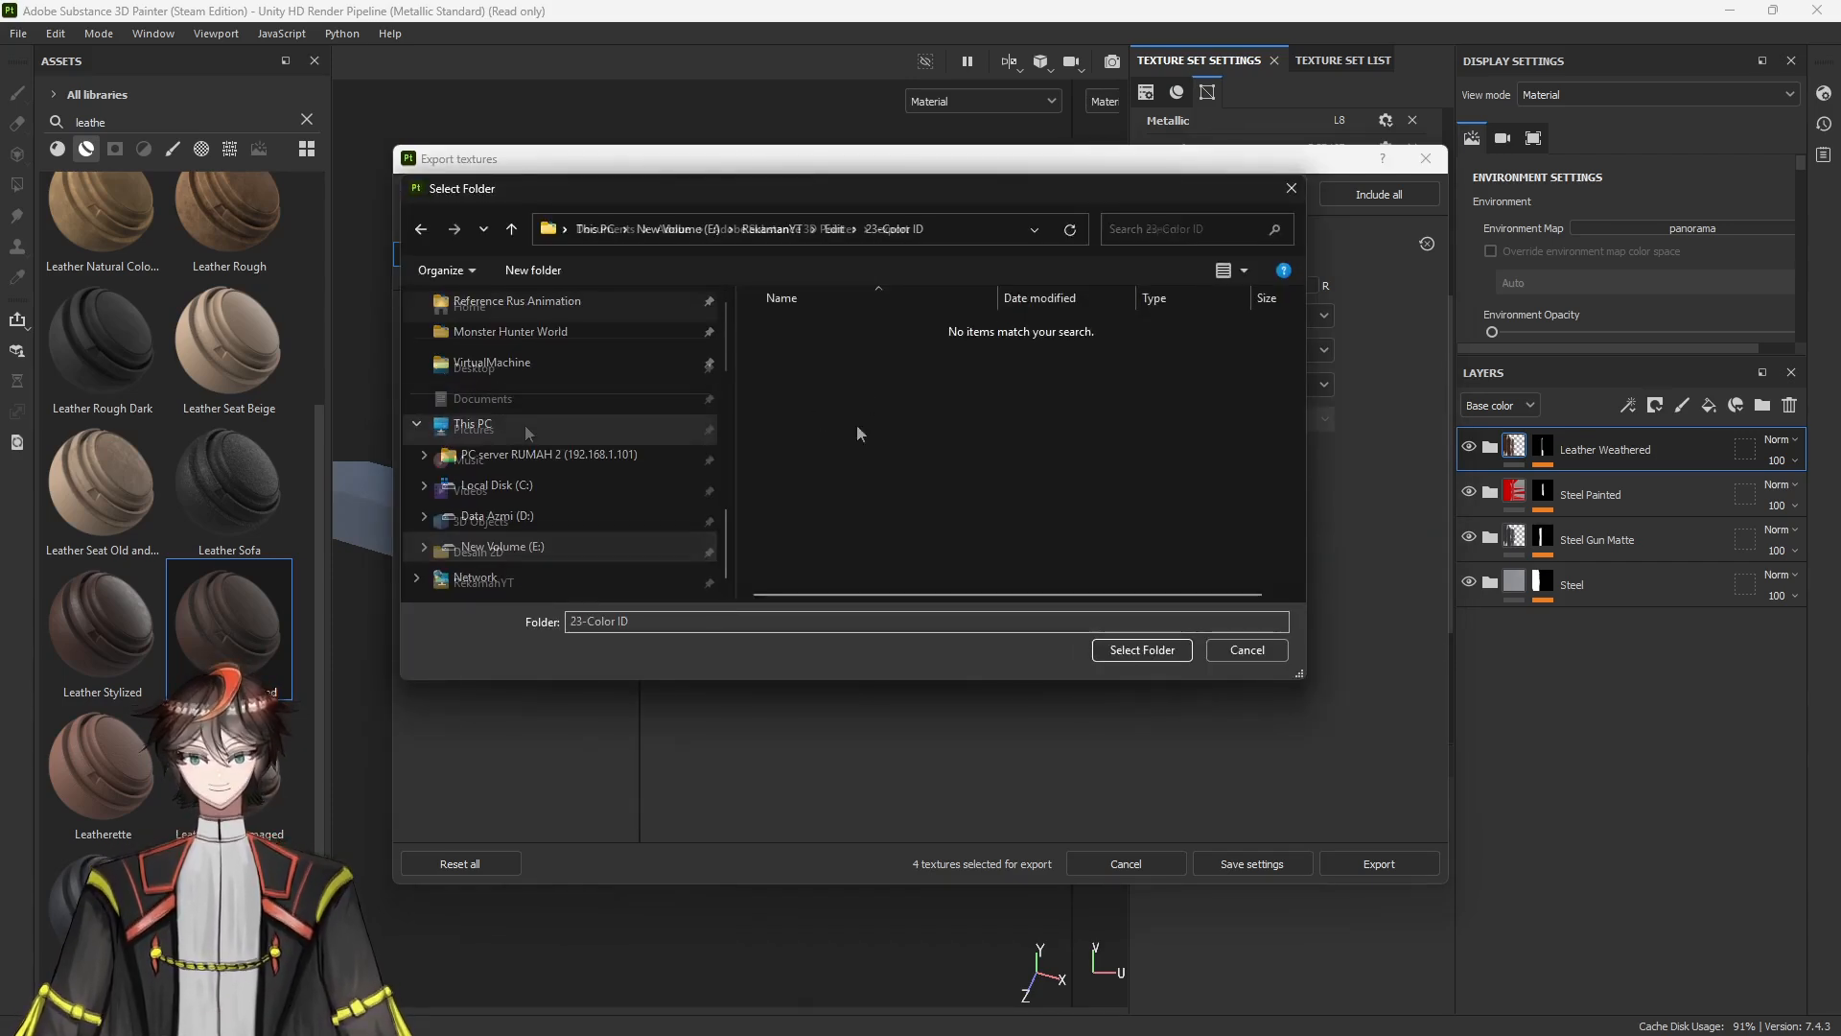
pyautogui.click(1245, 651)
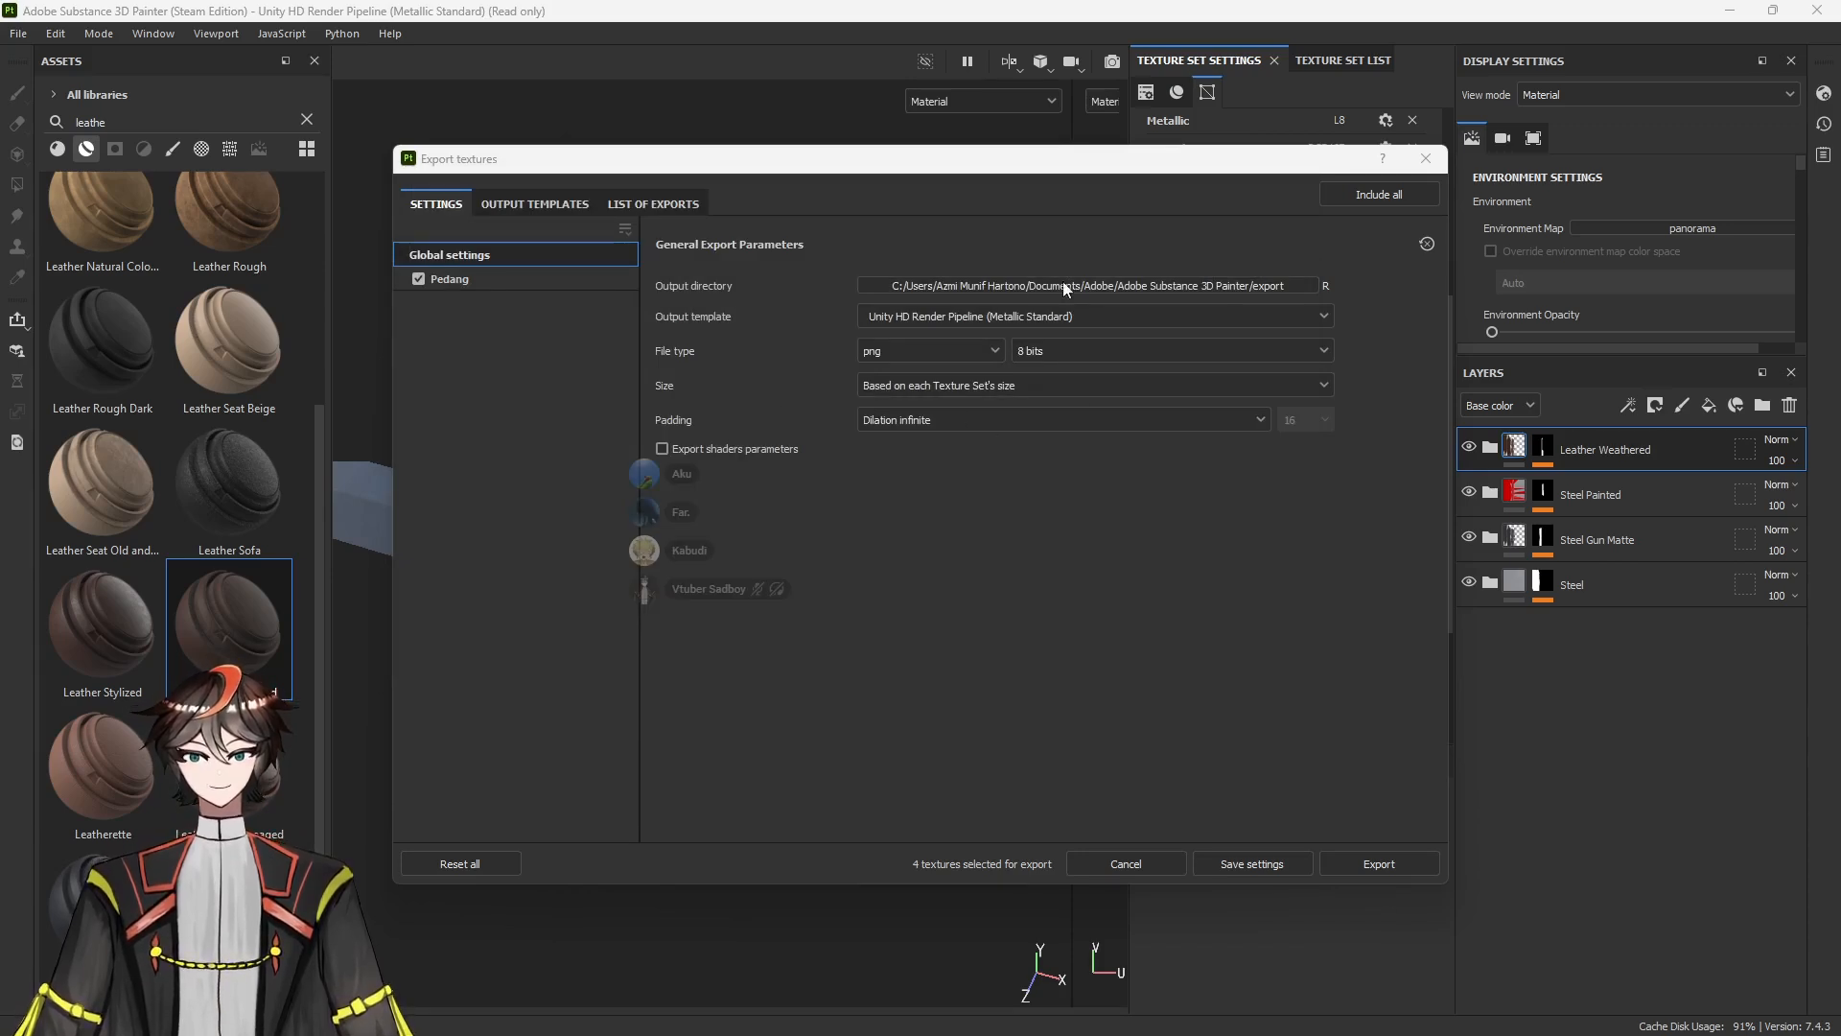
# Set the Pedang texture set's export size to 1024x1024 and export its textures
pyautogui.click(474, 282)
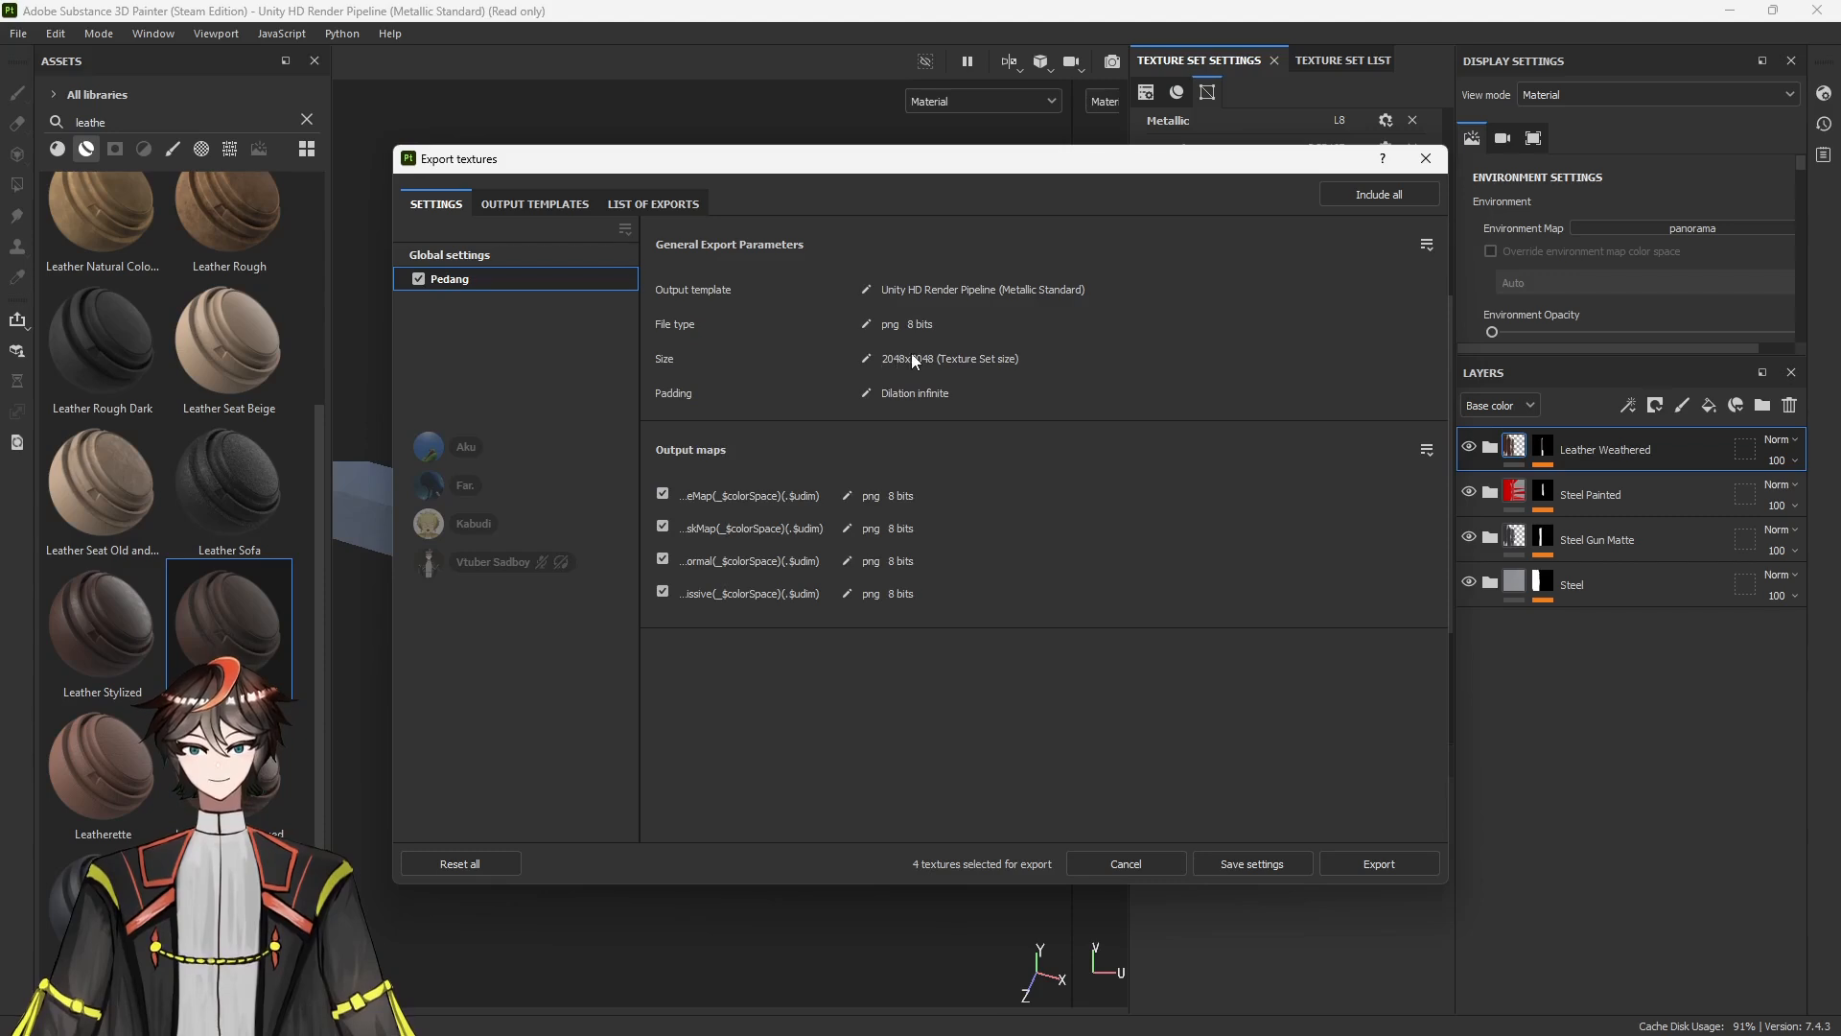
pyautogui.click(871, 359)
pyautogui.click(1009, 359)
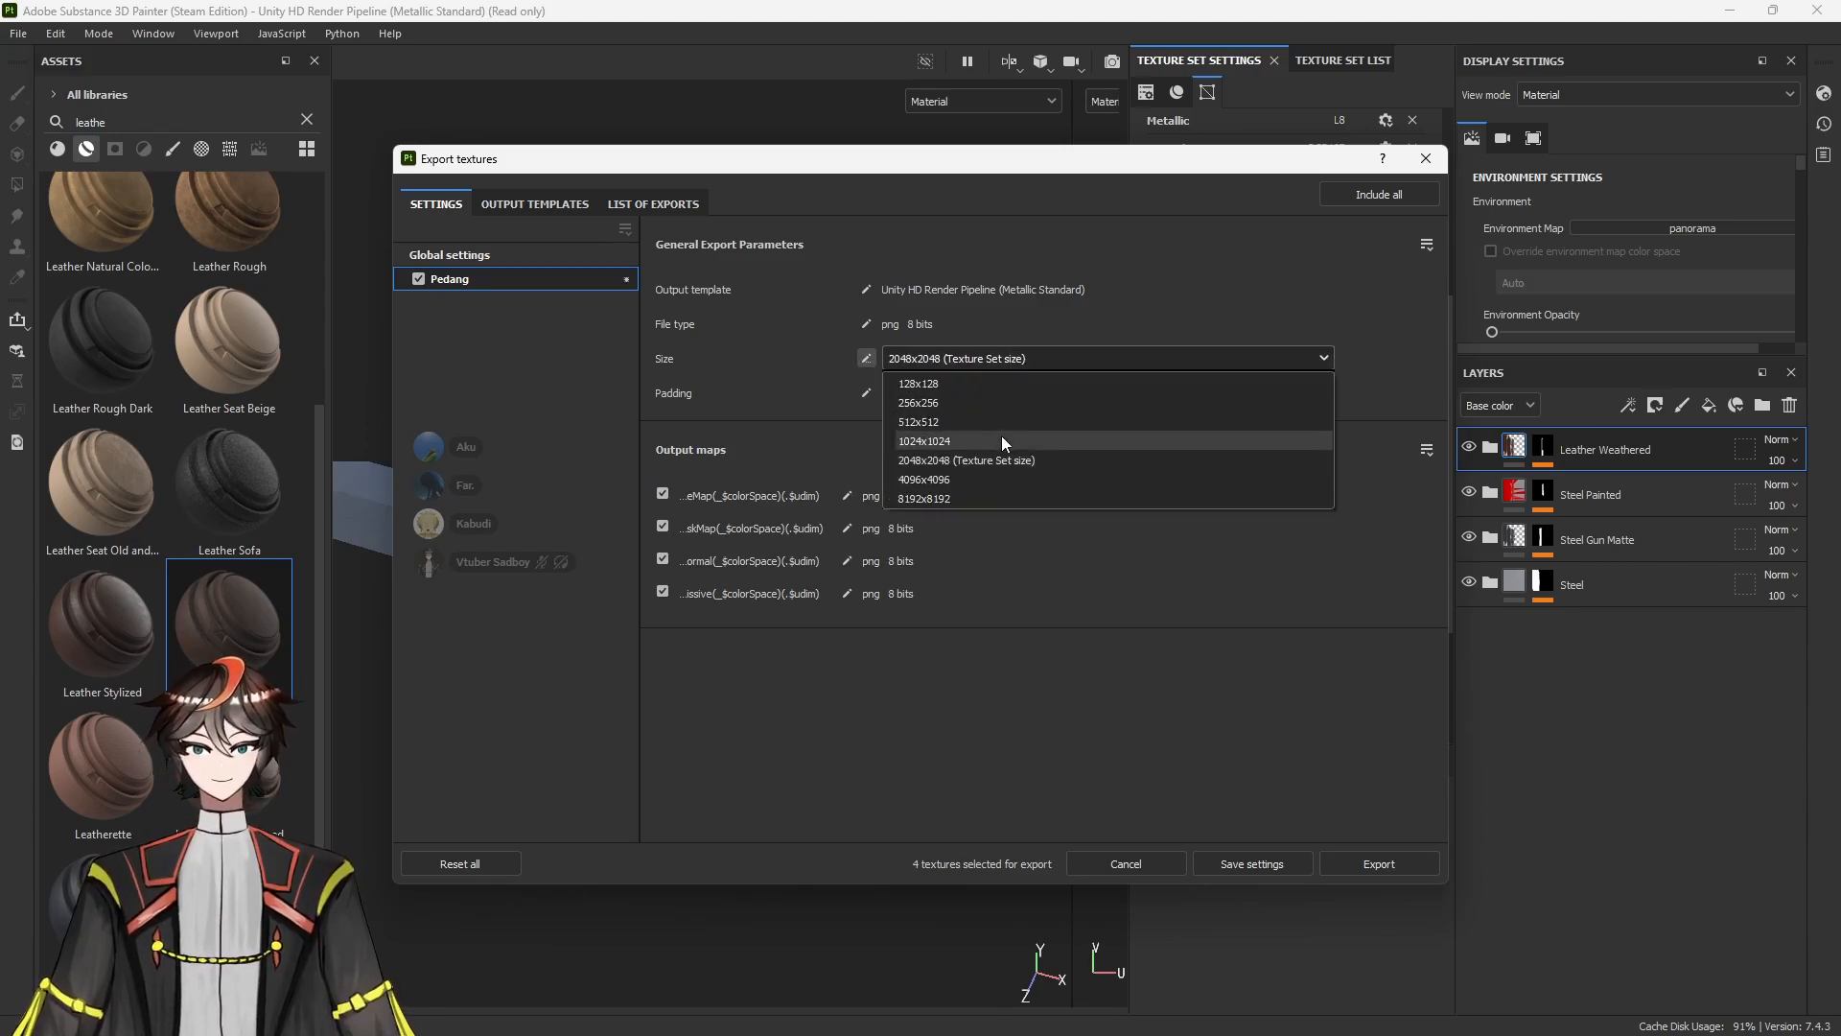
pyautogui.click(1004, 442)
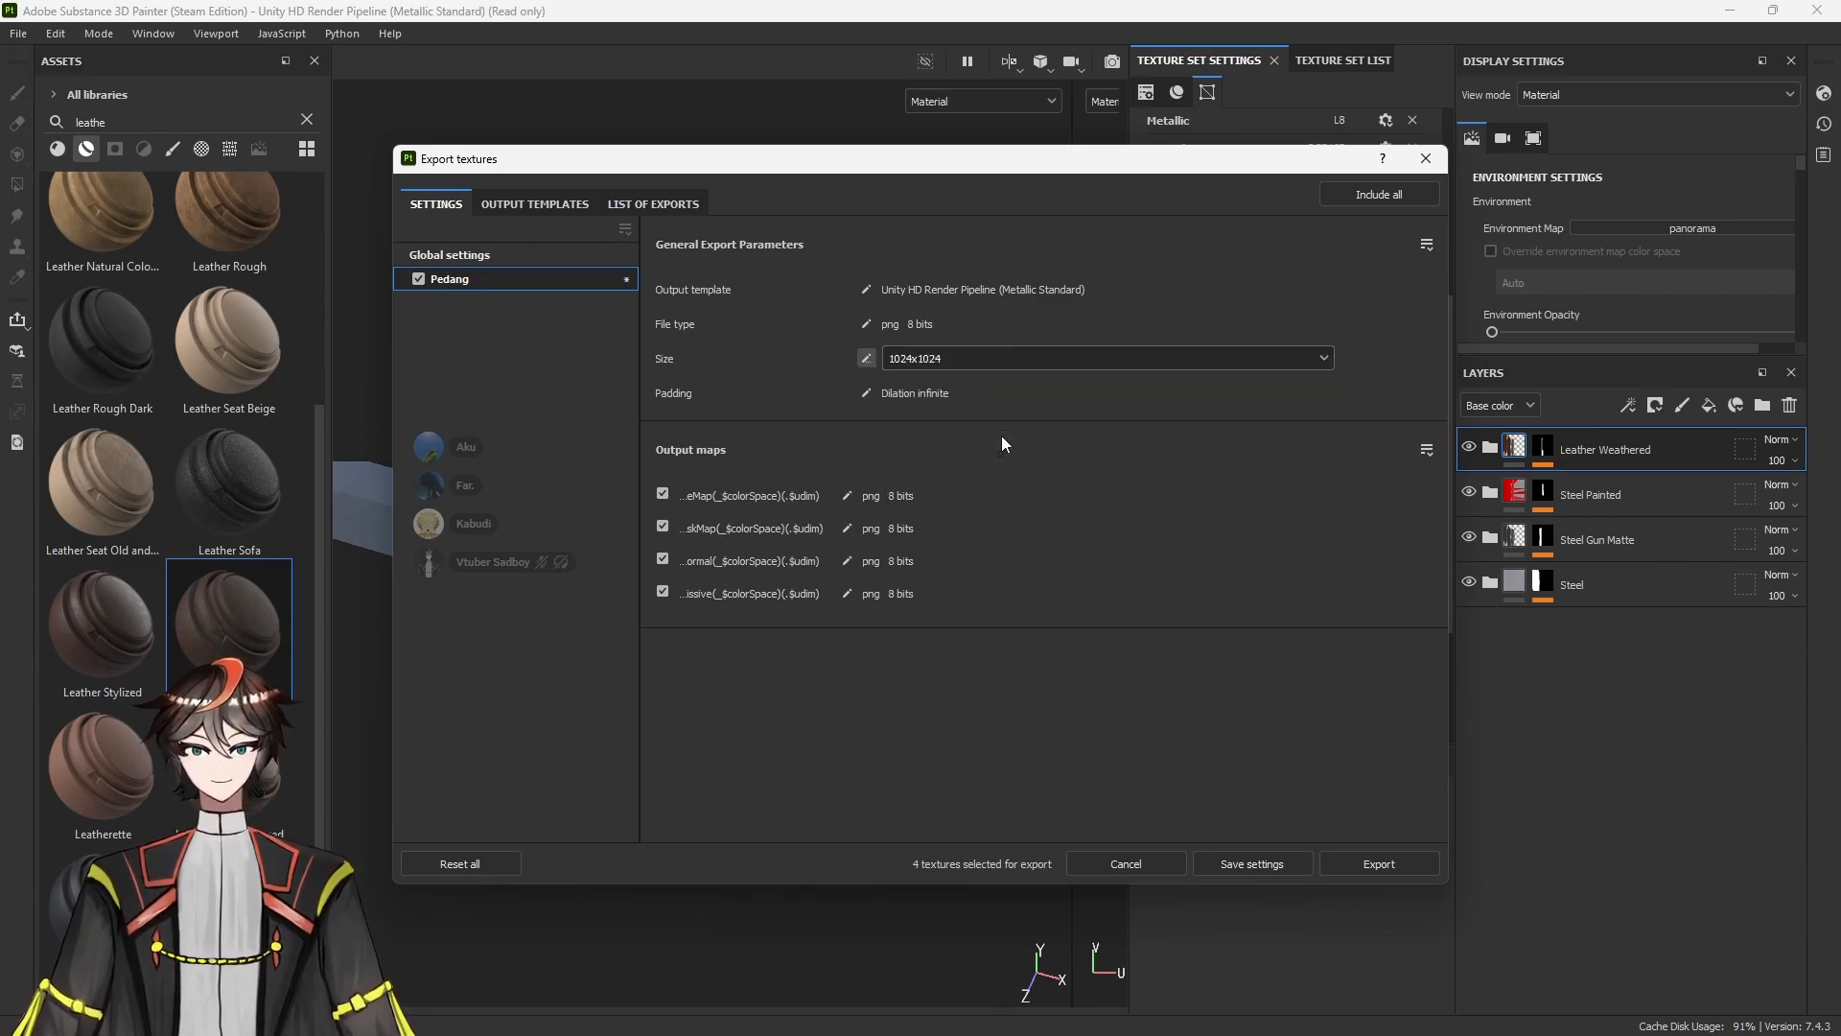
pyautogui.click(1343, 864)
pyautogui.click(1300, 867)
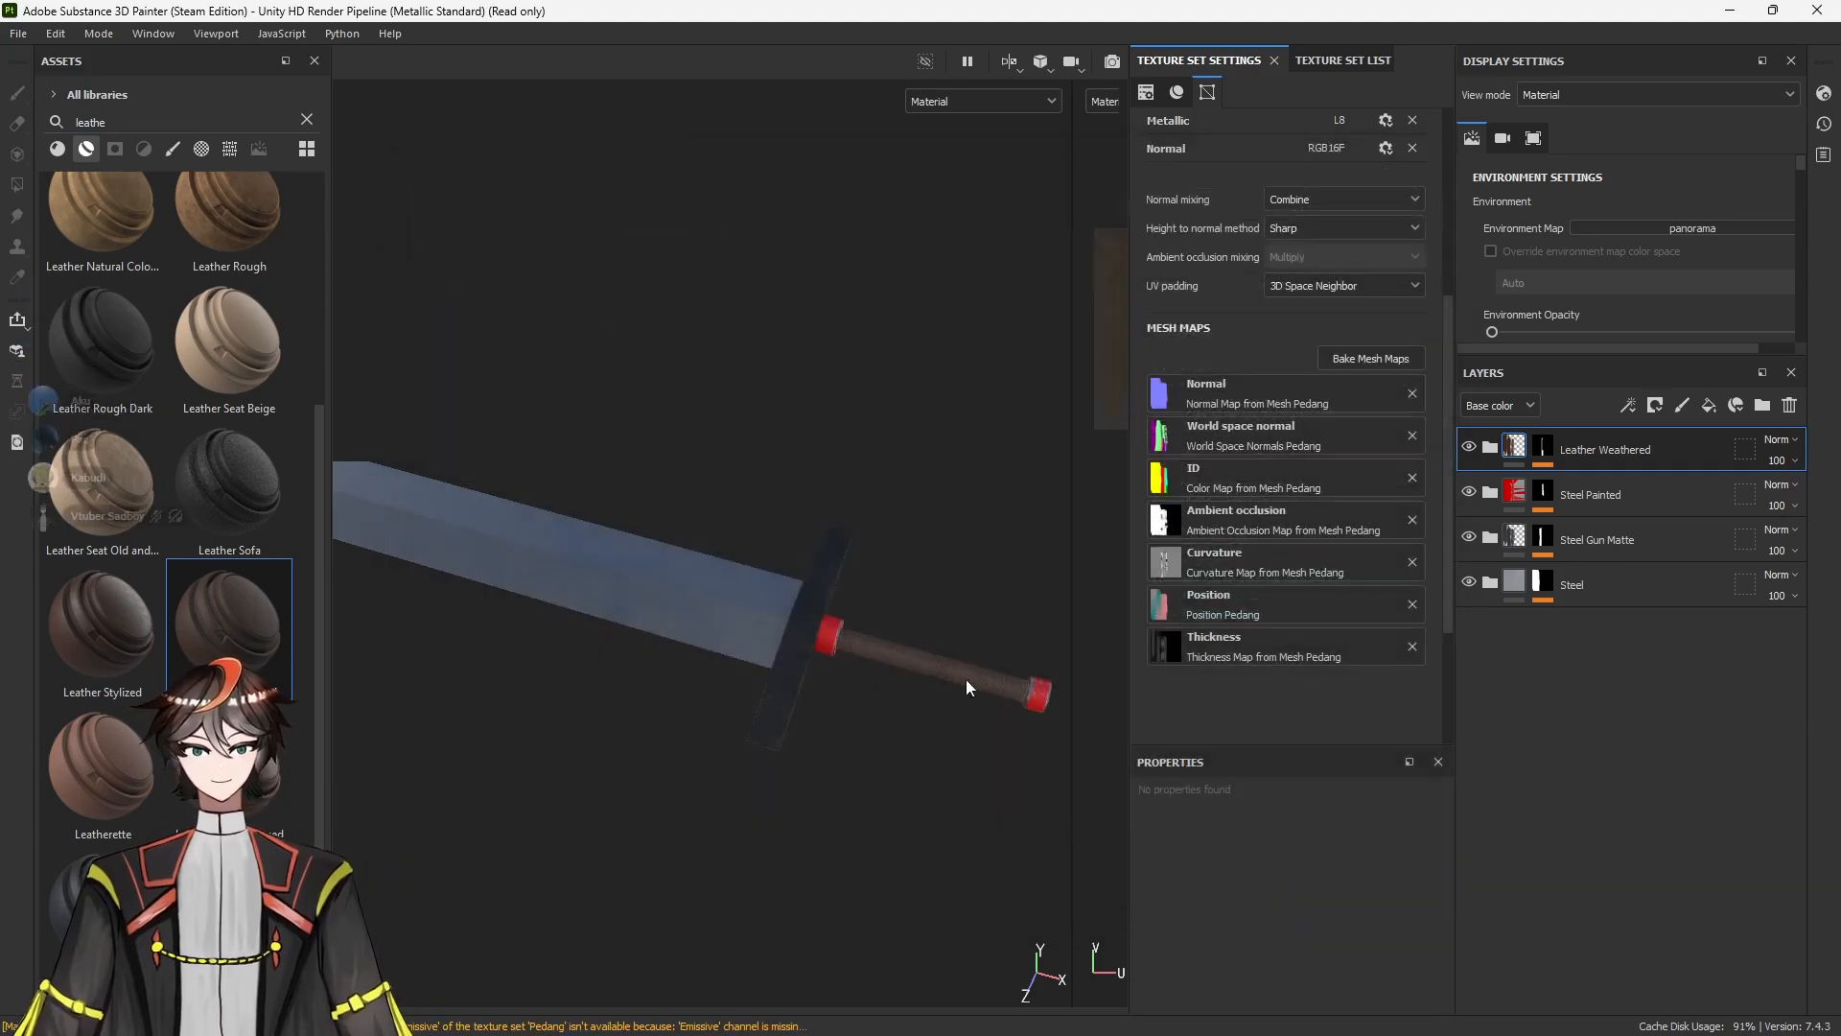
# Switch to Blender, put the sword in Object Mode, and split the viewport to show a Shader Editor beside it
pyautogui.hotkey('alt', 'Tab')
pyautogui.click(1114, 549)
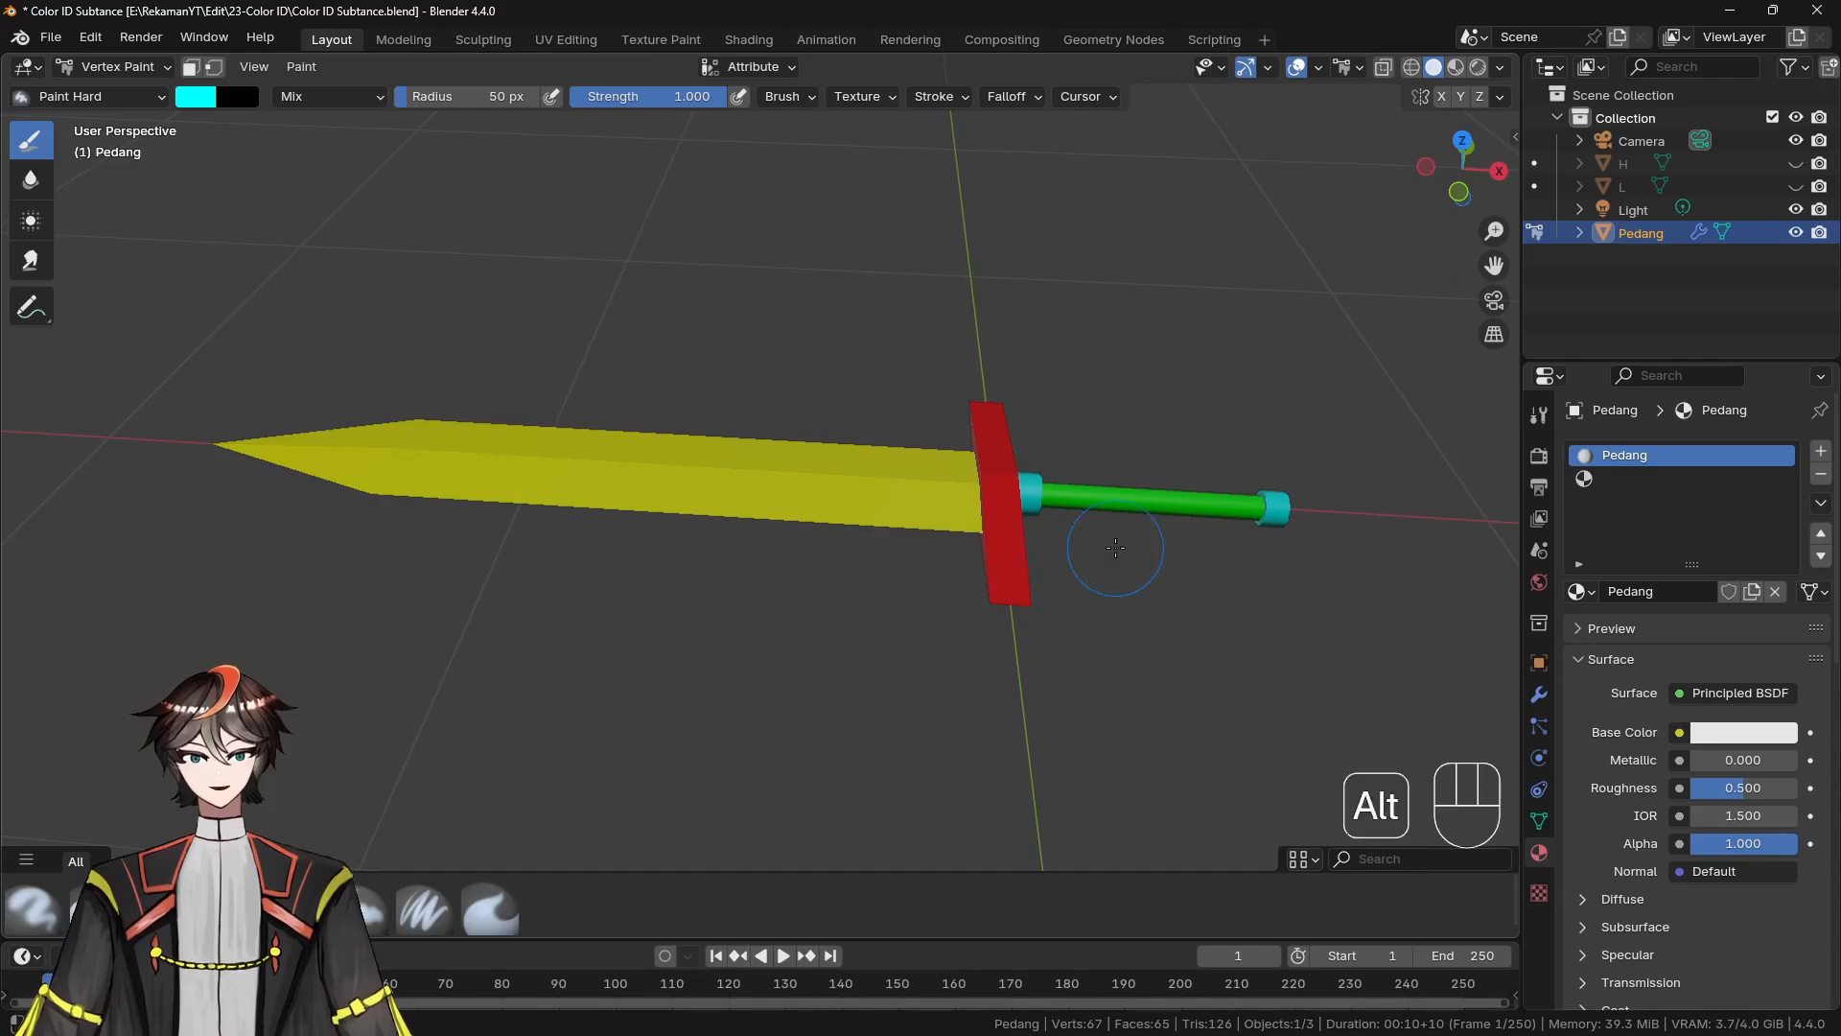
pyautogui.press('Tab')
pyautogui.moveTo(596, 446)
pyautogui.mouseDown(button='middle')
pyautogui.moveTo(736, 468)
pyautogui.moveTo(723, 491)
pyautogui.moveTo(701, 479)
pyautogui.mouseUp(button='middle')
pyautogui.moveTo(3, 55); pyautogui.dragTo(703, 156)
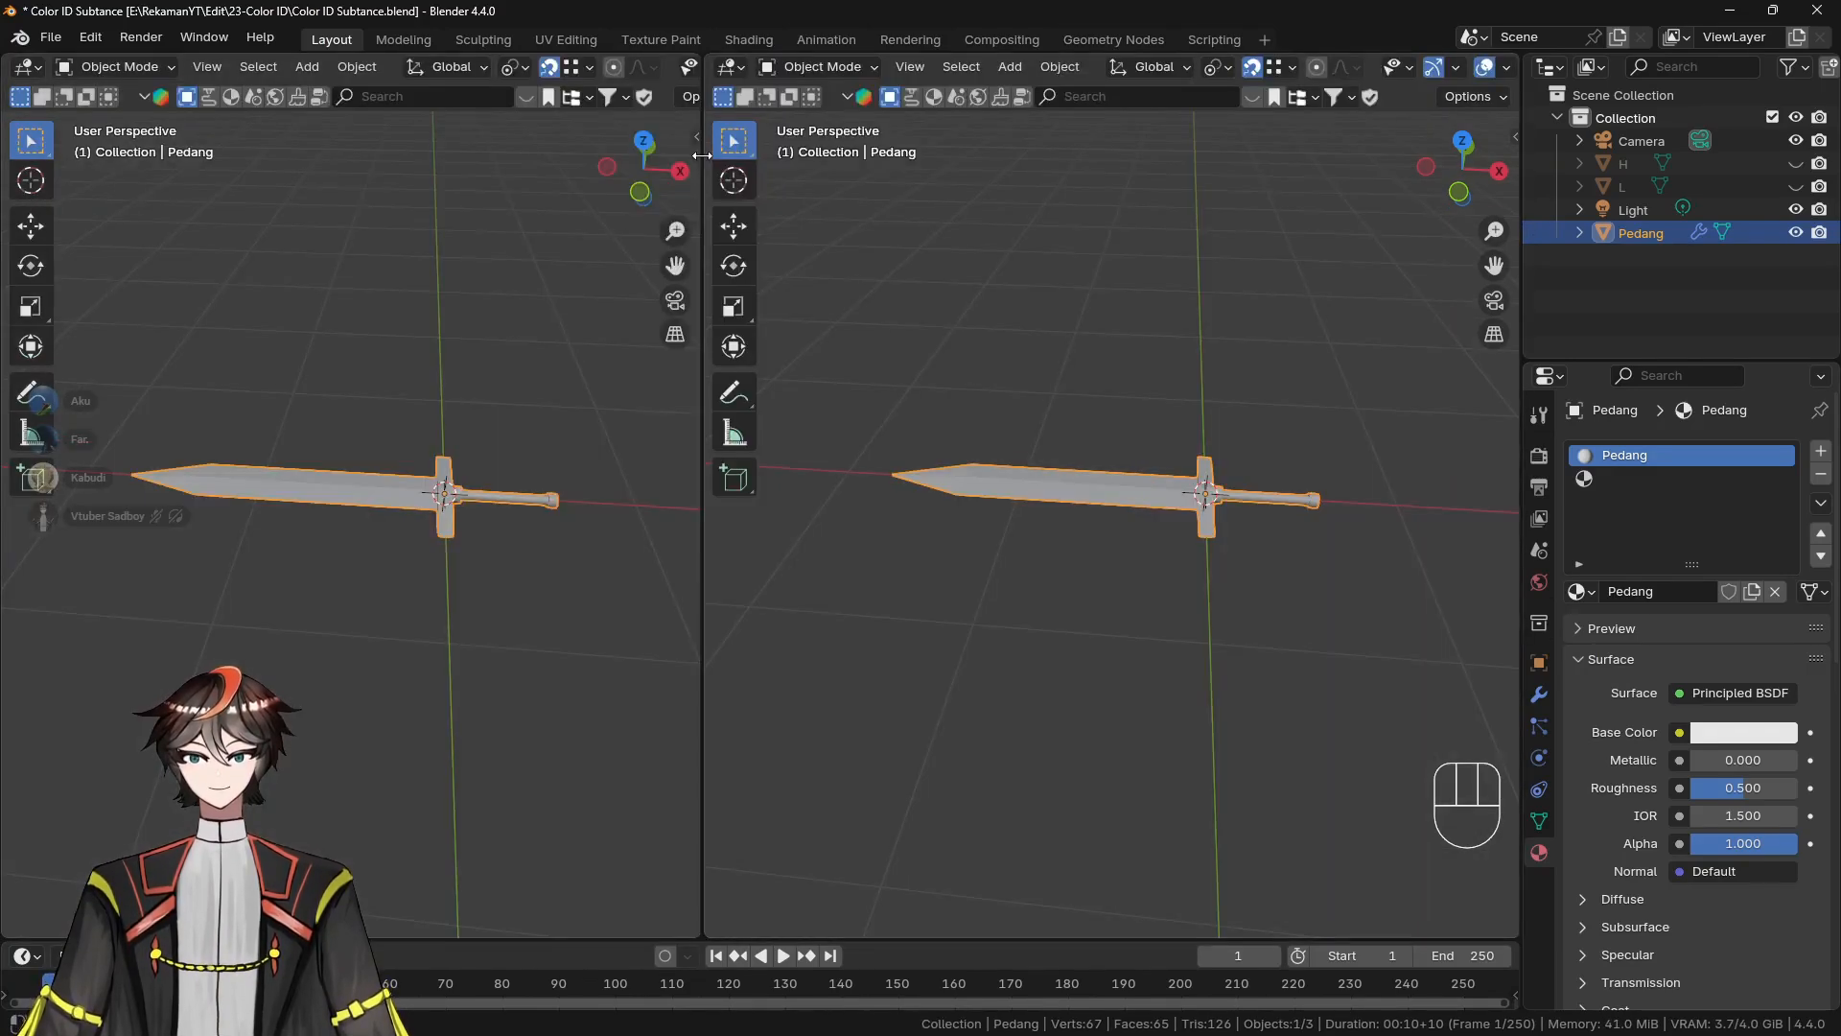
pyautogui.click(23, 67)
pyautogui.click(105, 251)
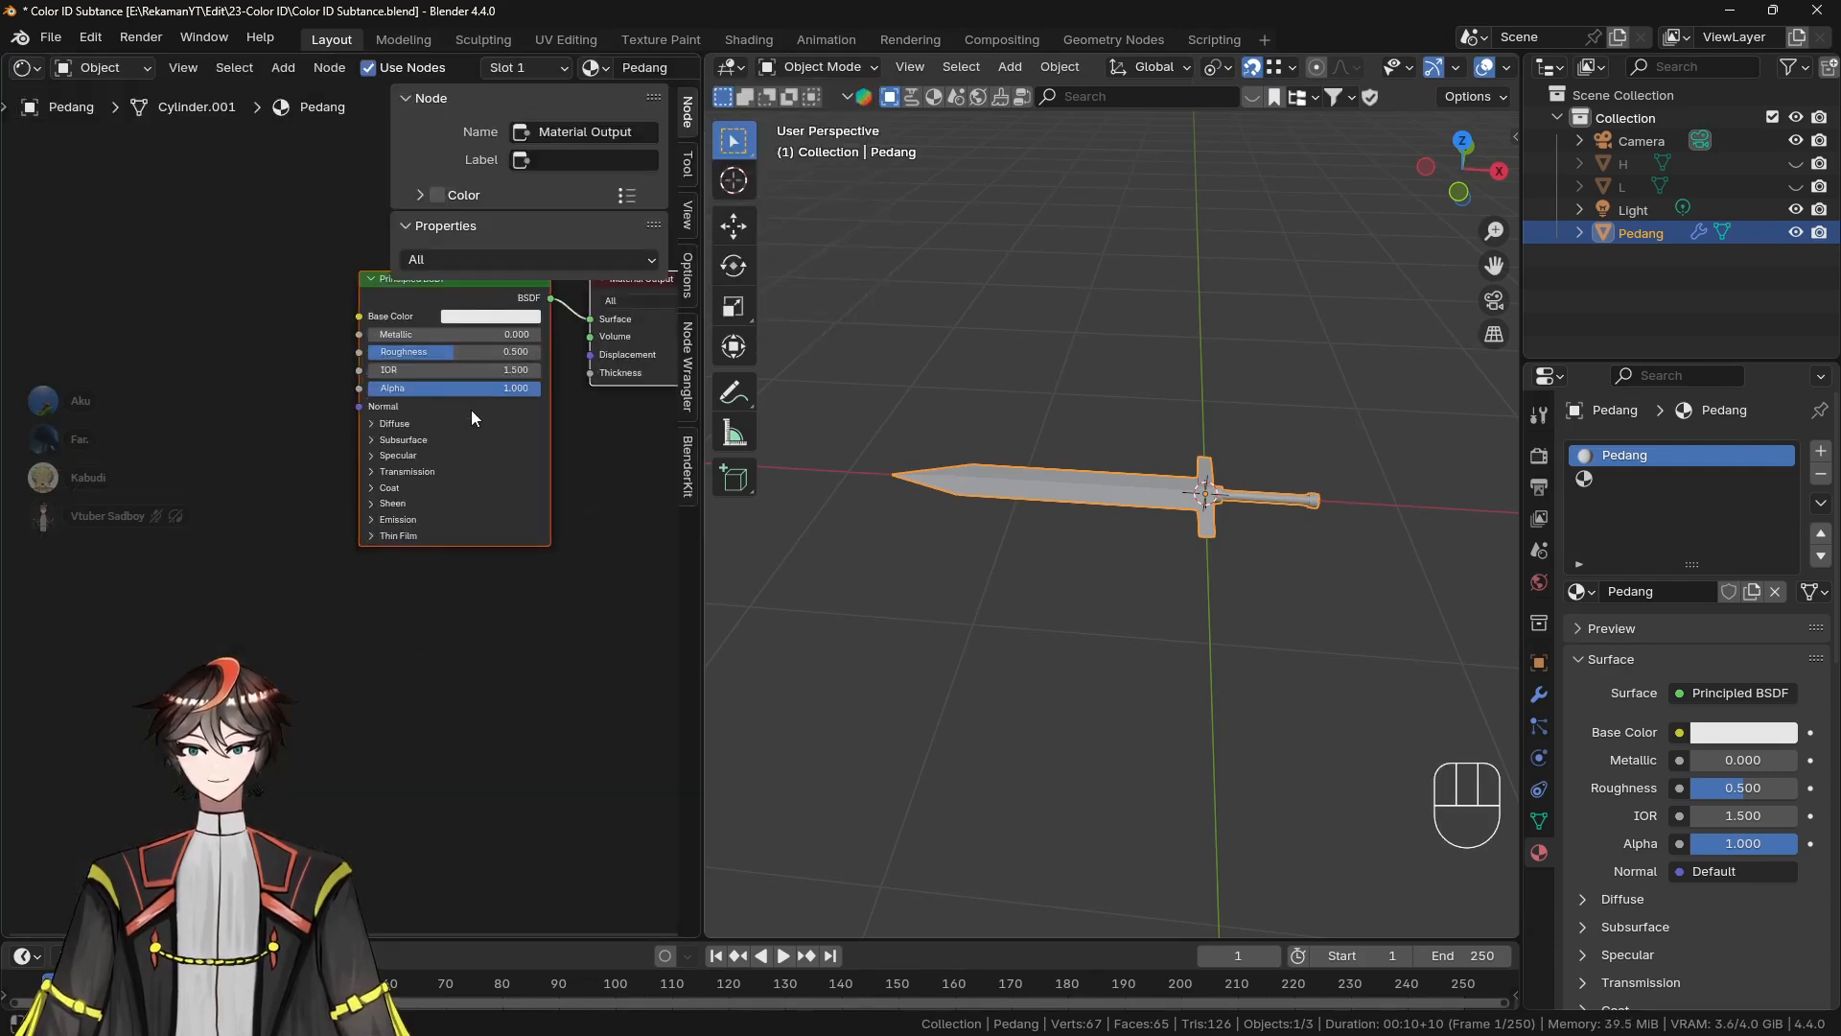
# Remove the empty second material slot from the sword, keeping only the Pedang material
pyautogui.click(1739, 477)
pyautogui.click(1704, 456)
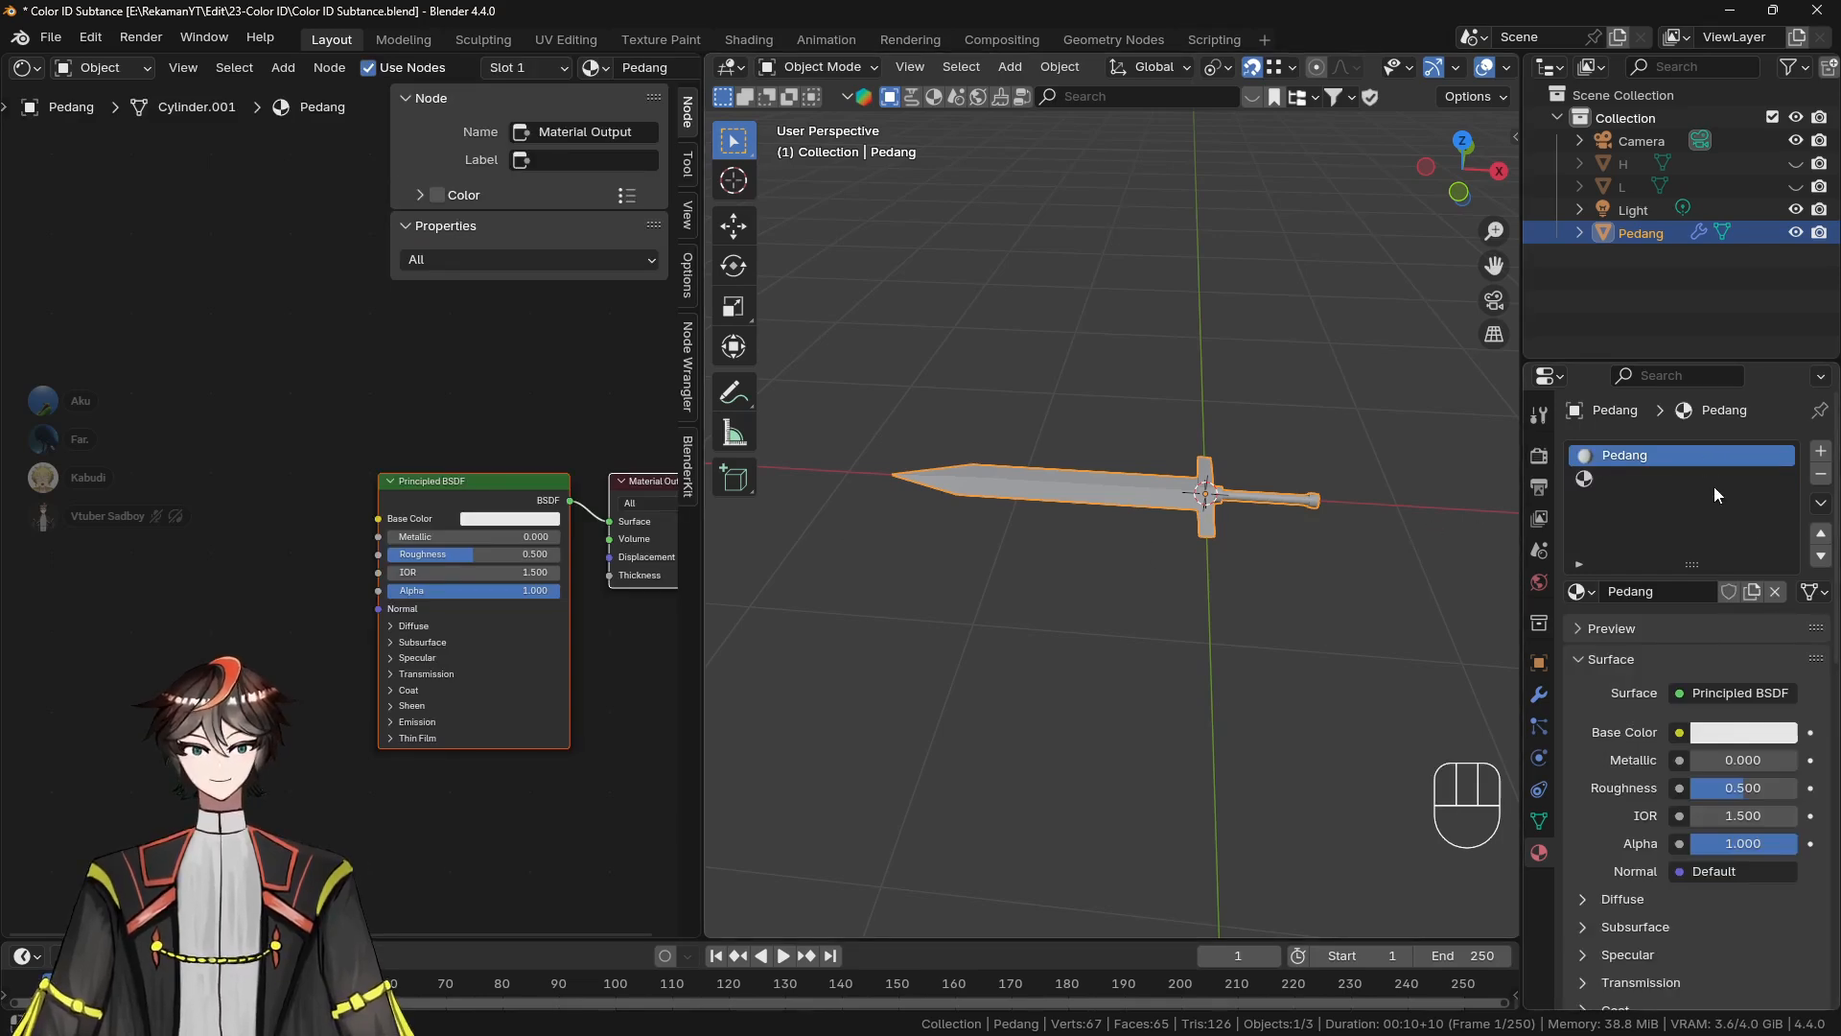
pyautogui.click(1726, 479)
pyautogui.click(1821, 476)
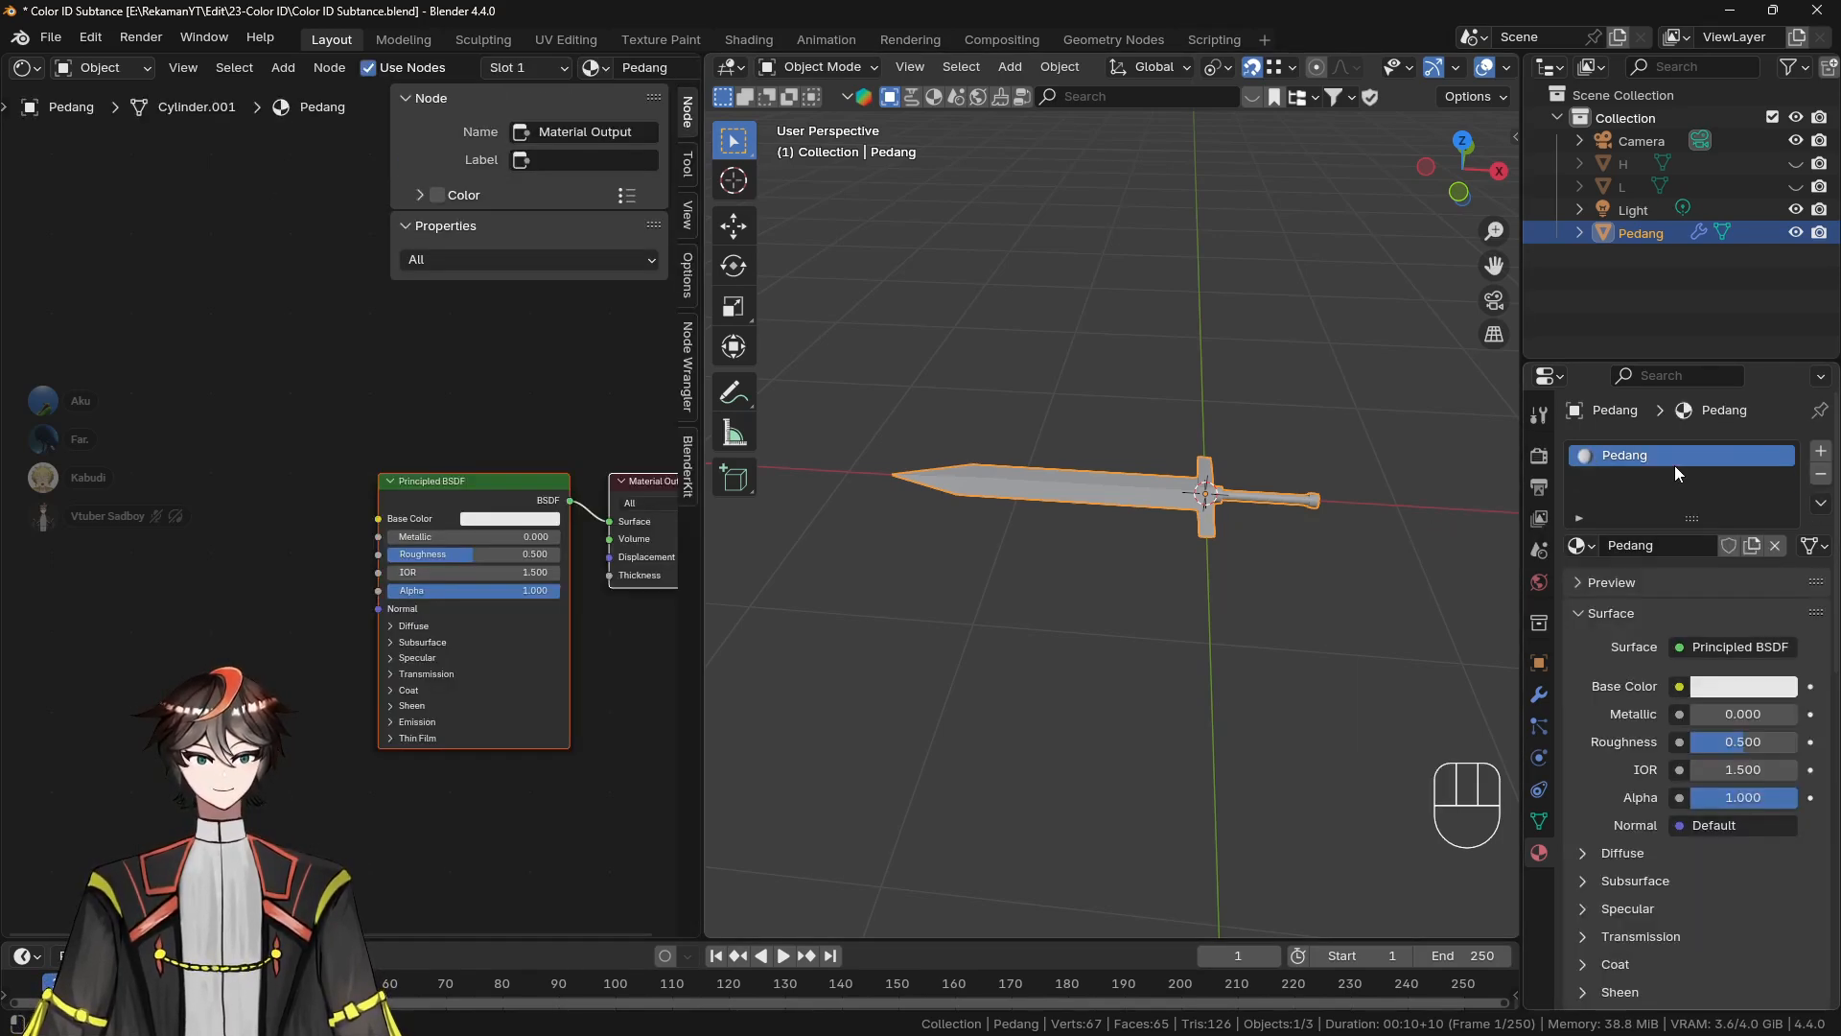
# Search the add-on preferences for "node" to check whether Node Wrangler is enabled
pyautogui.click(437, 480)
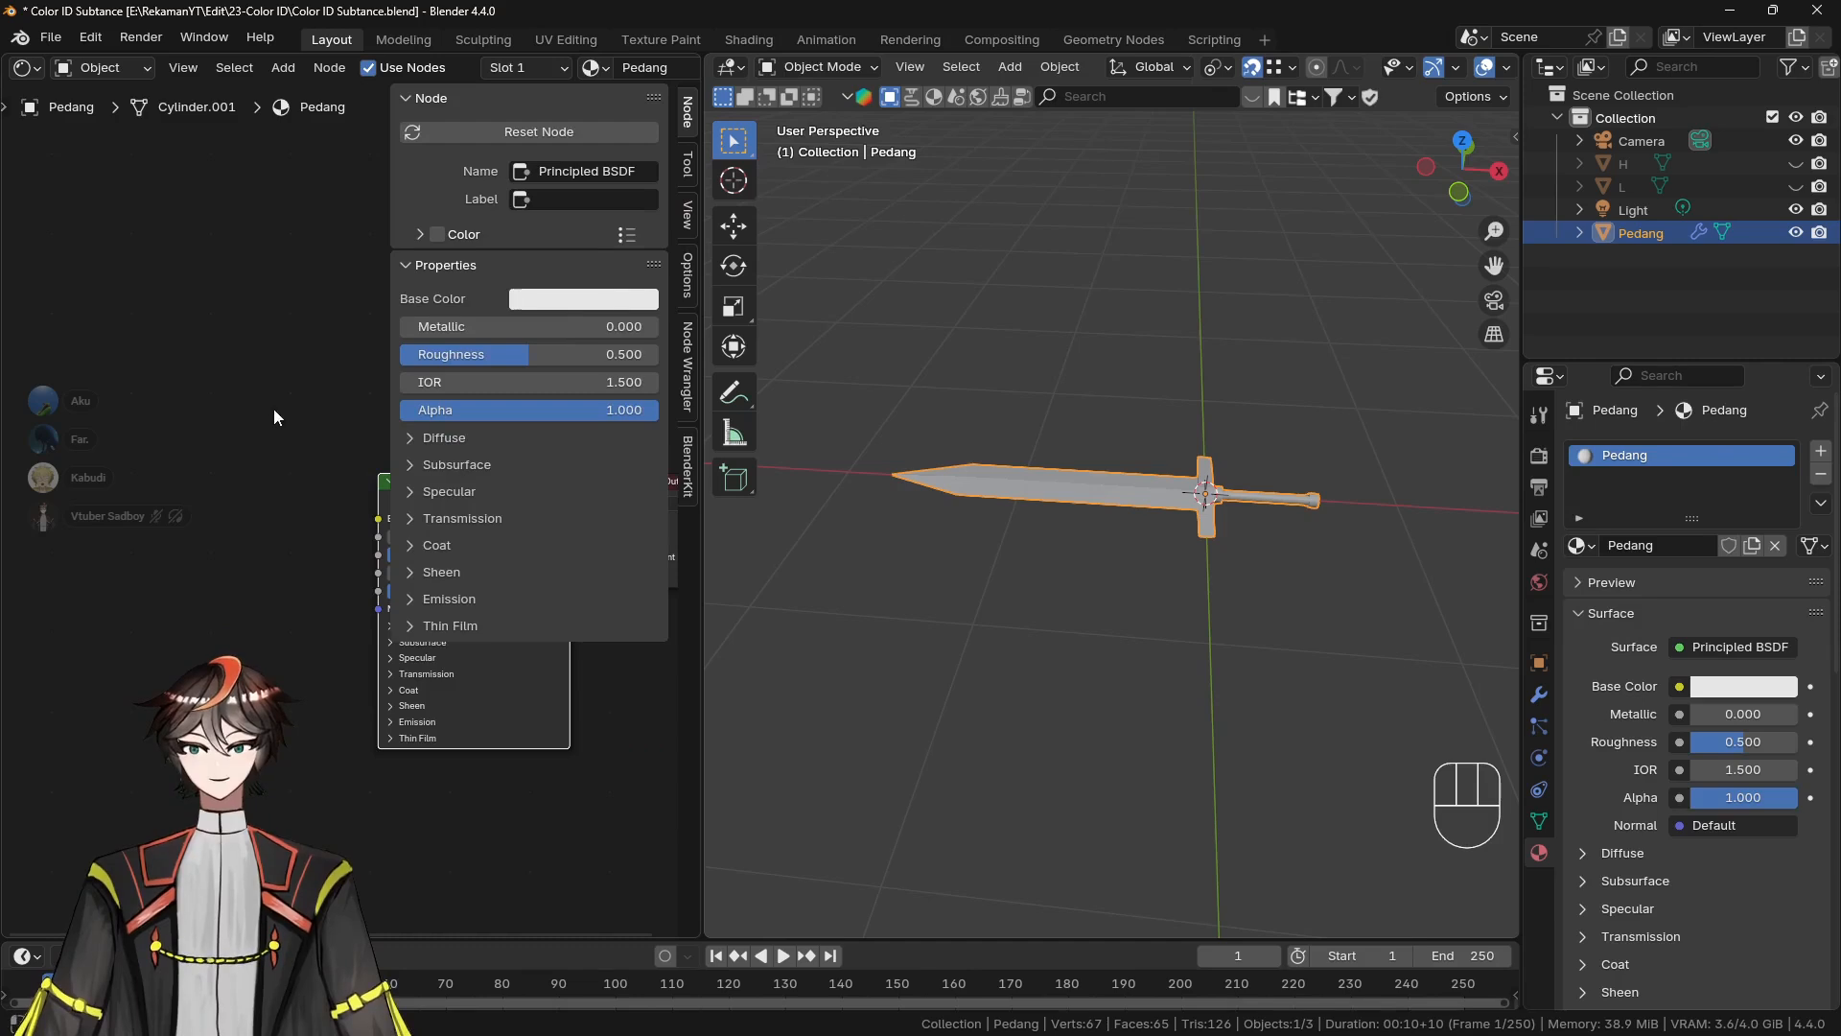
pyautogui.click(88, 36)
pyautogui.click(192, 363)
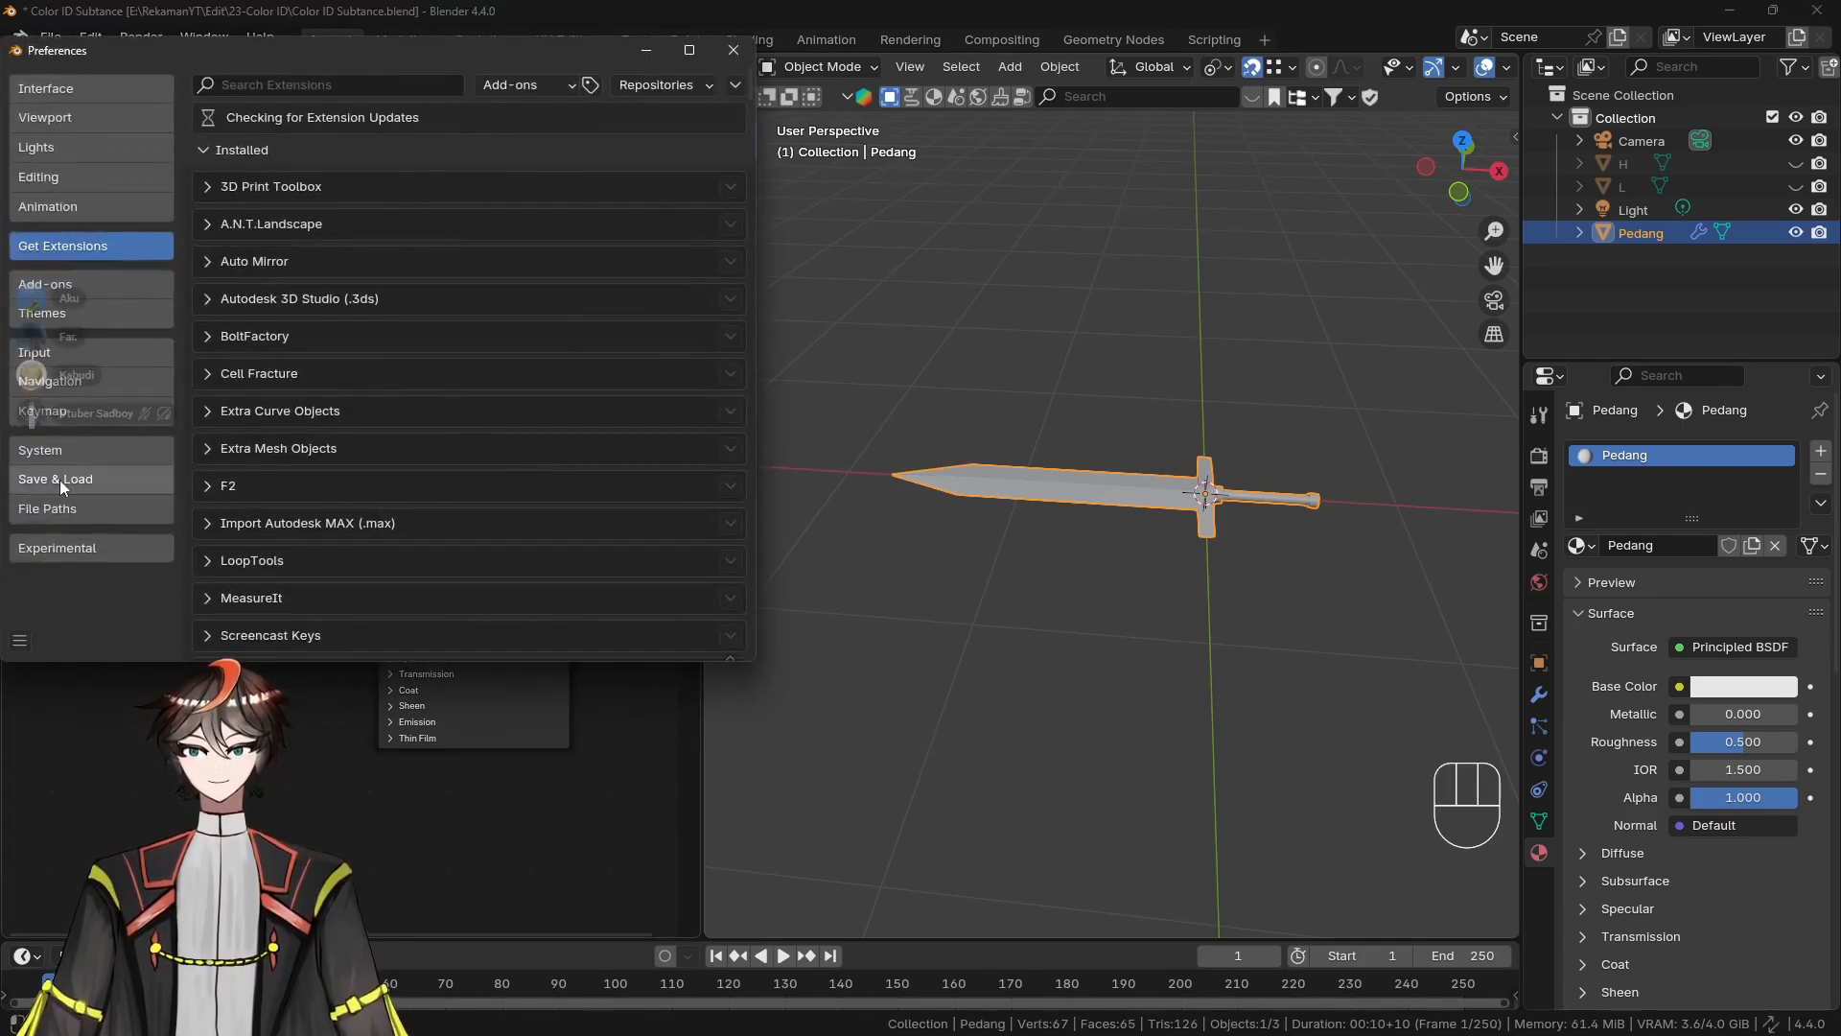
pyautogui.click(99, 285)
pyautogui.click(366, 81)
pyautogui.write('node')
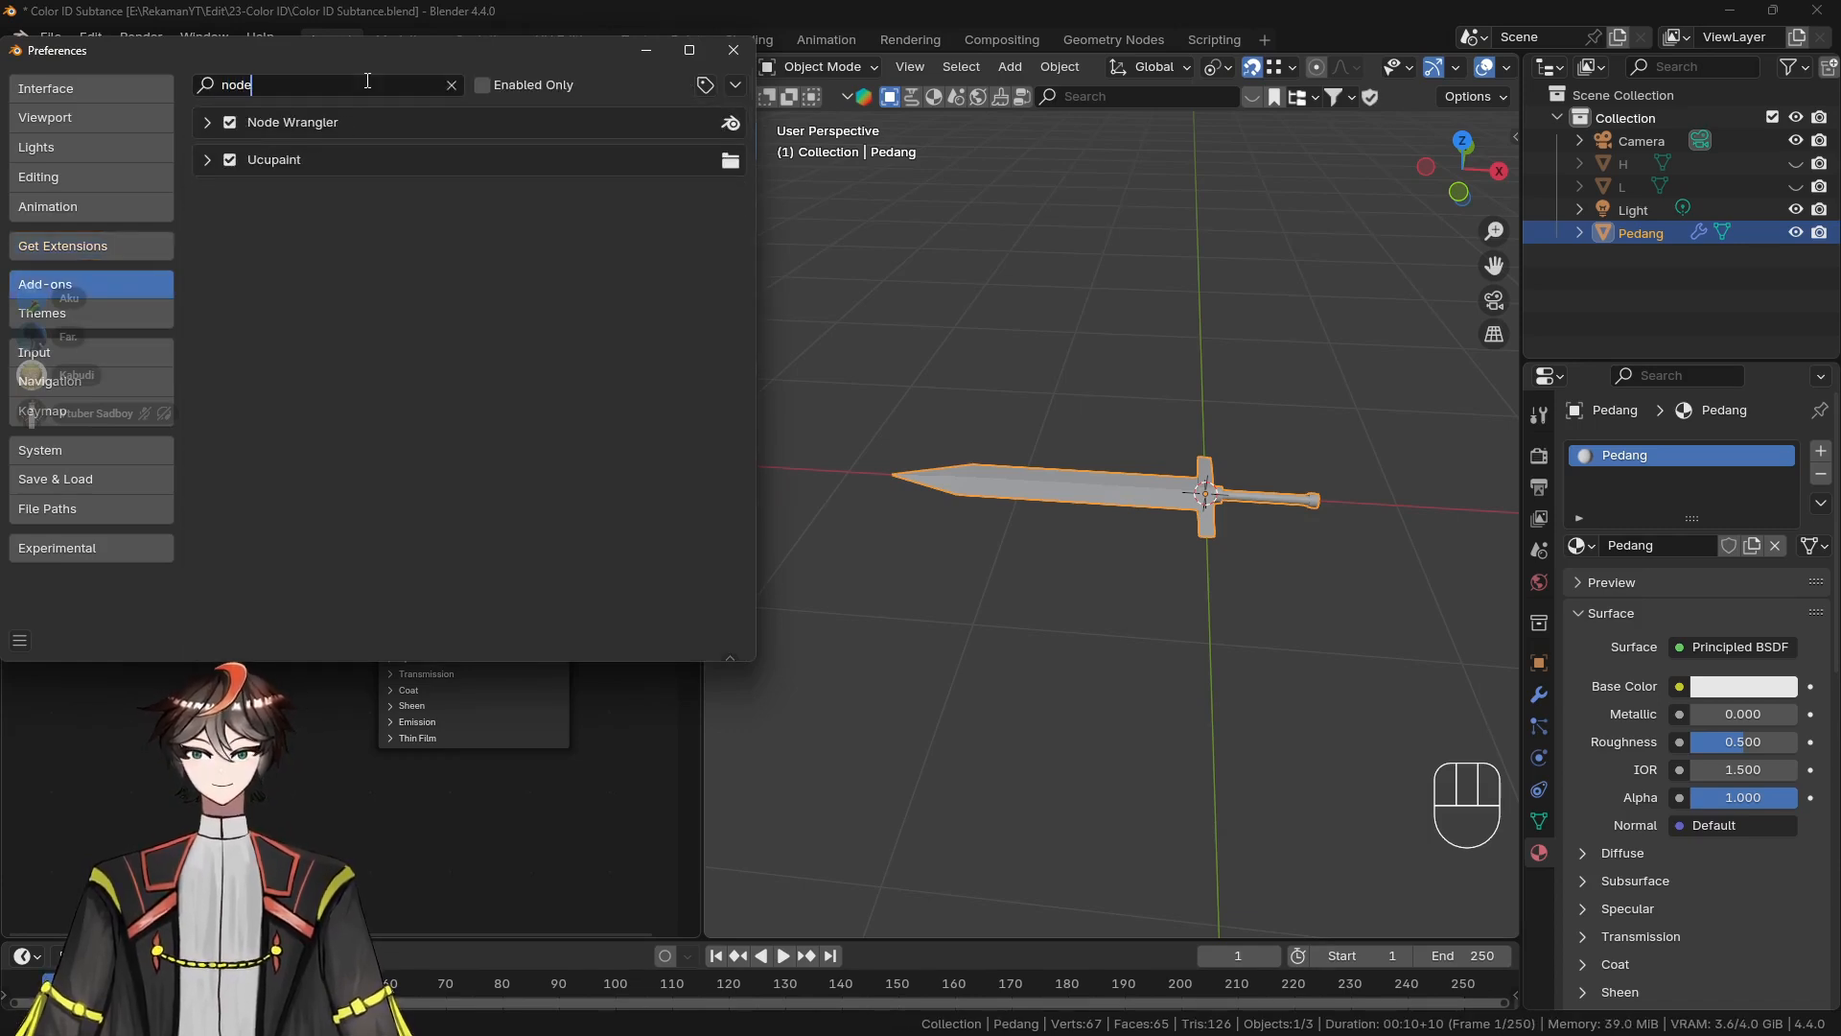
pyautogui.click(733, 48)
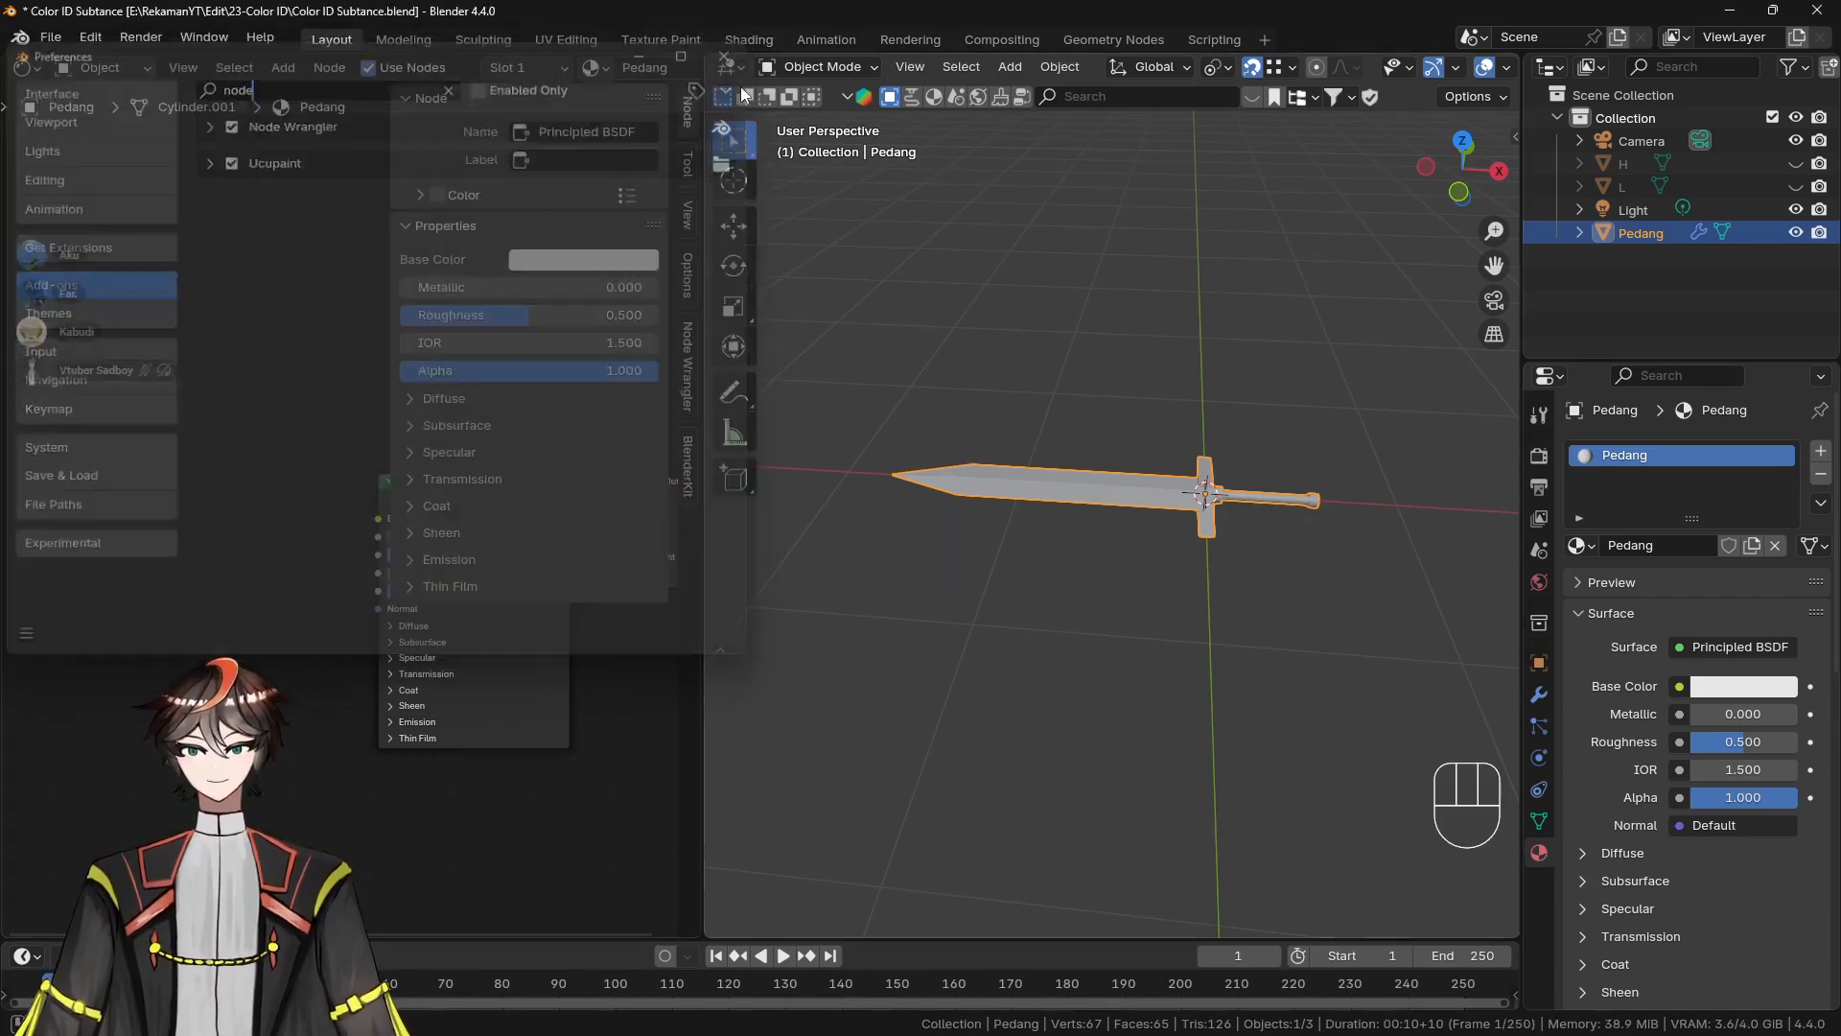
# Load the exported BaseMap, MaskMap and Normal PNGs onto the Principled BSDF with Node Wrangler's Principled Texture Setup
pyautogui.press('n')
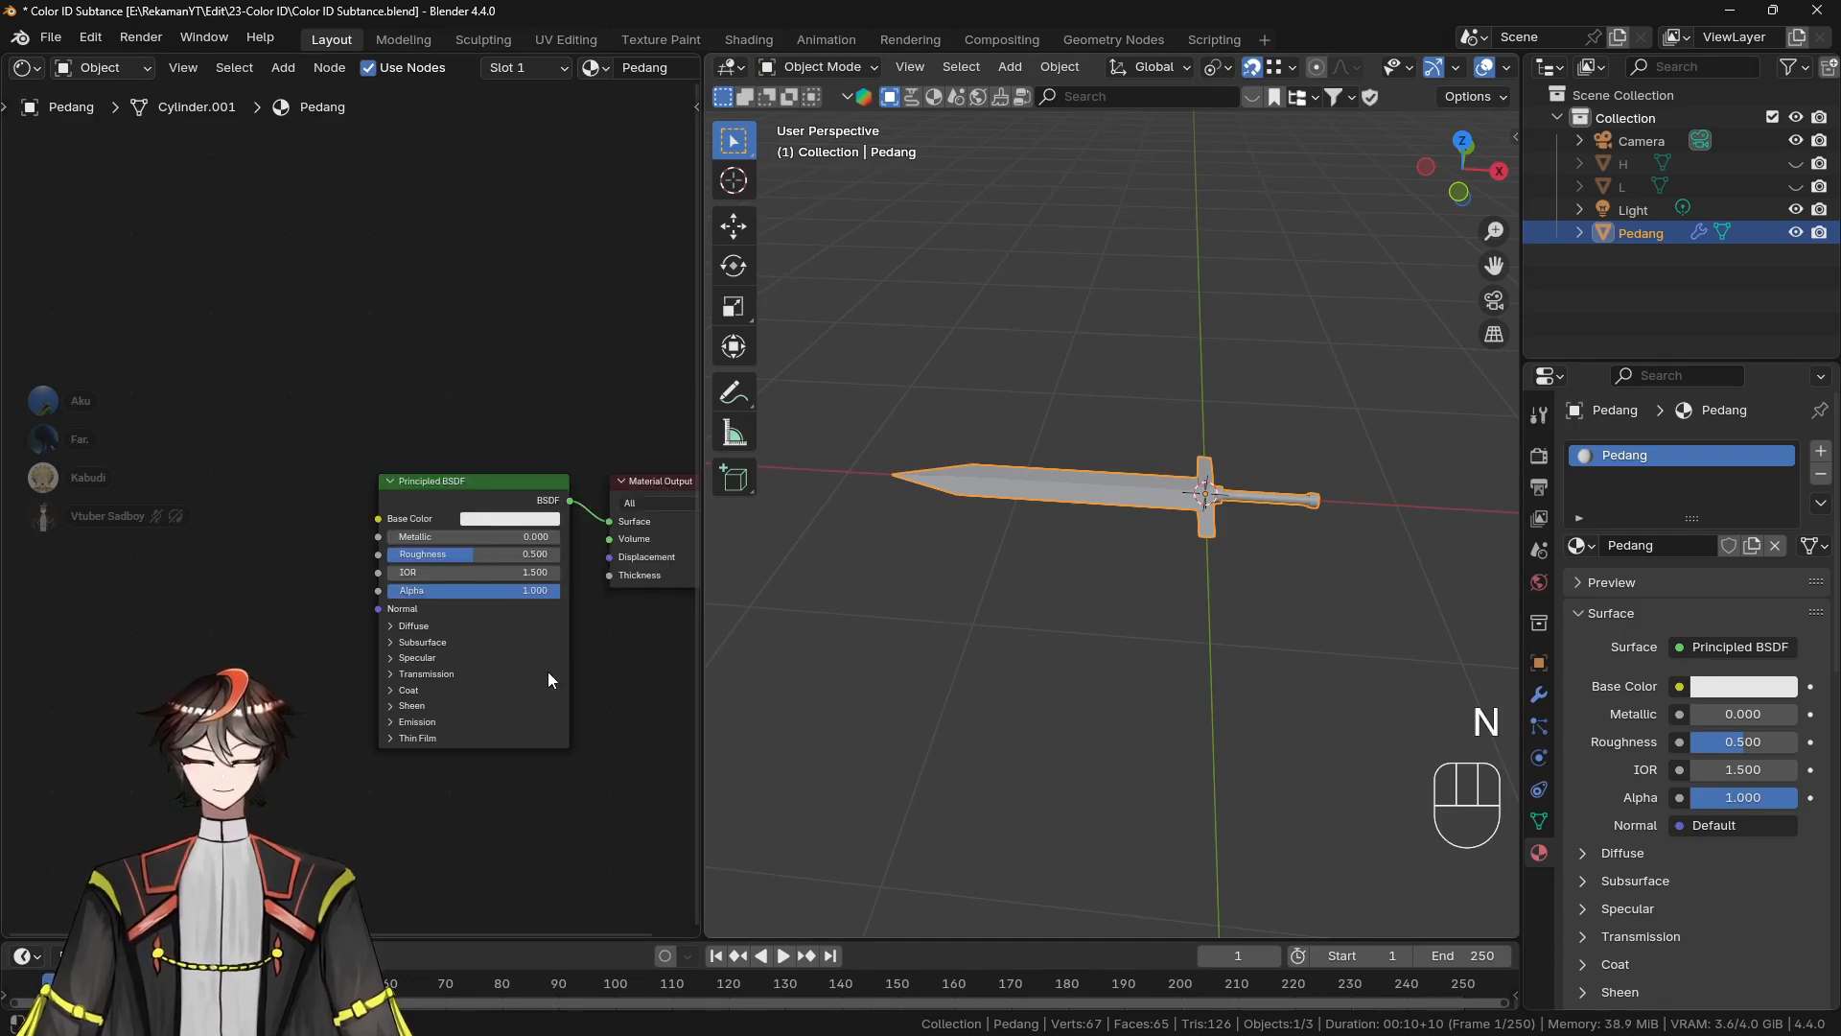
pyautogui.click(451, 481)
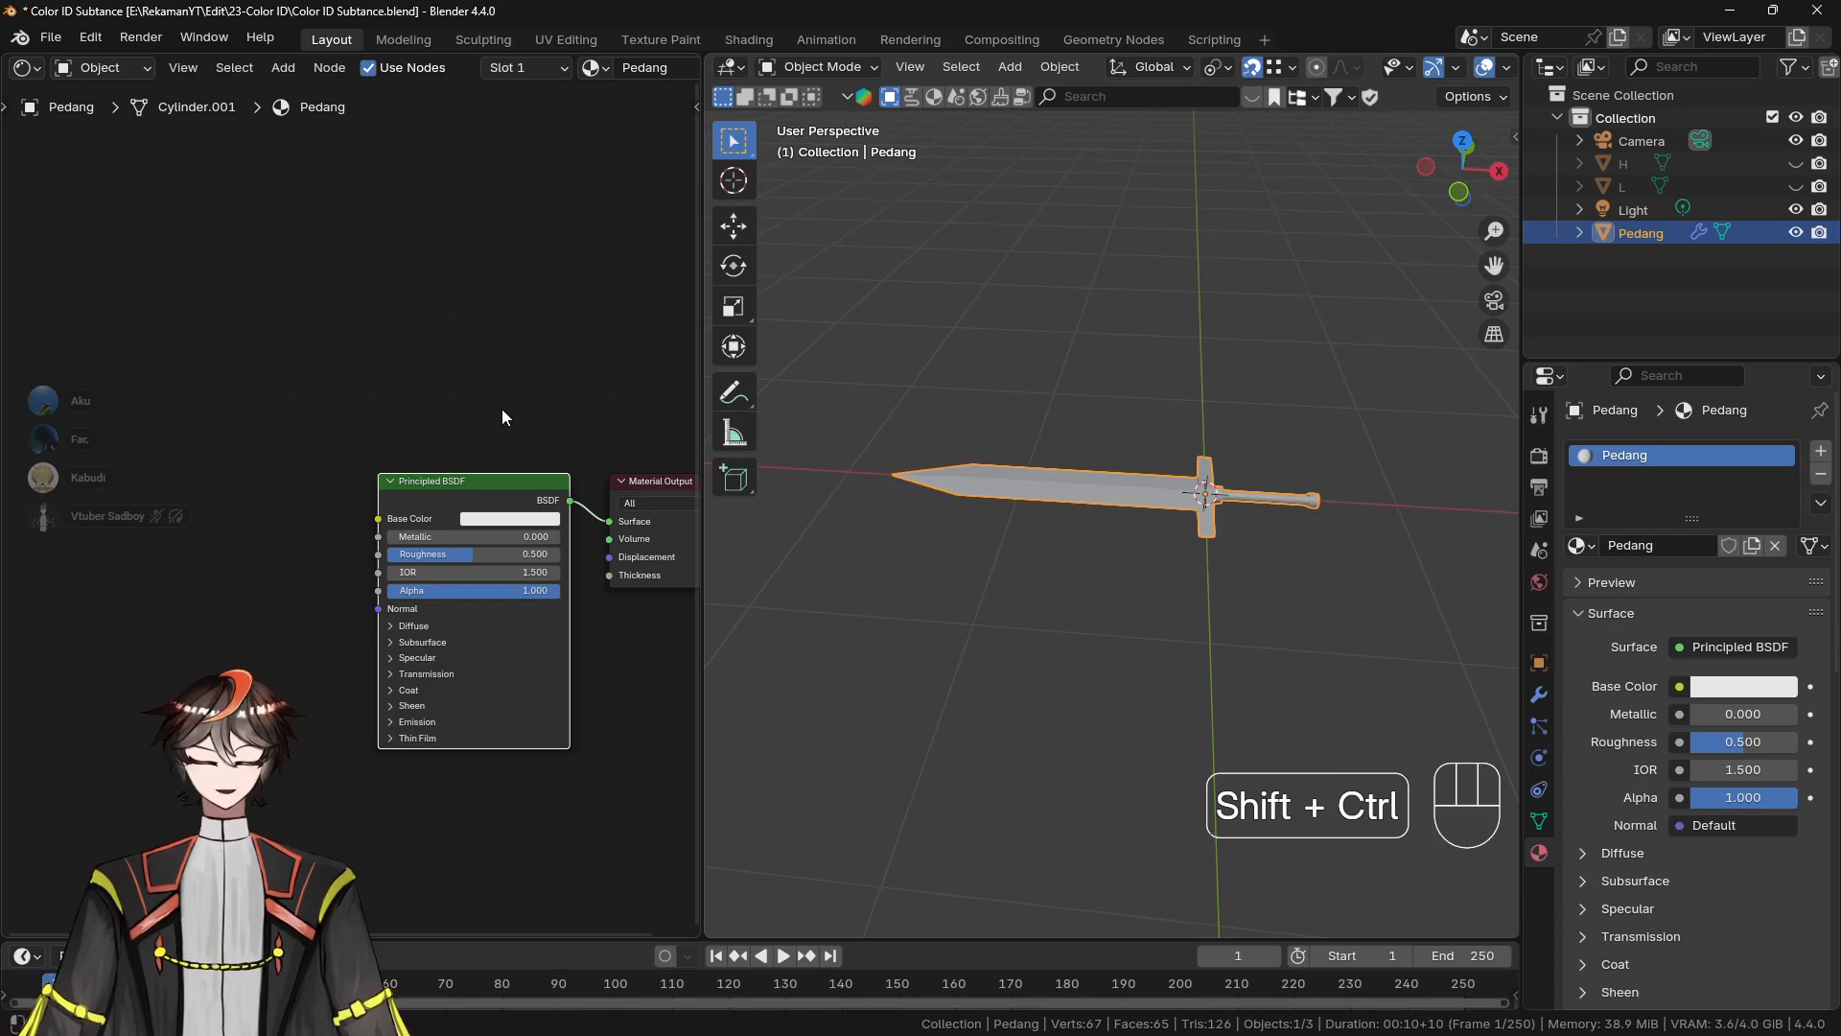
pyautogui.hotkey('ctrl', 'shift', 't')
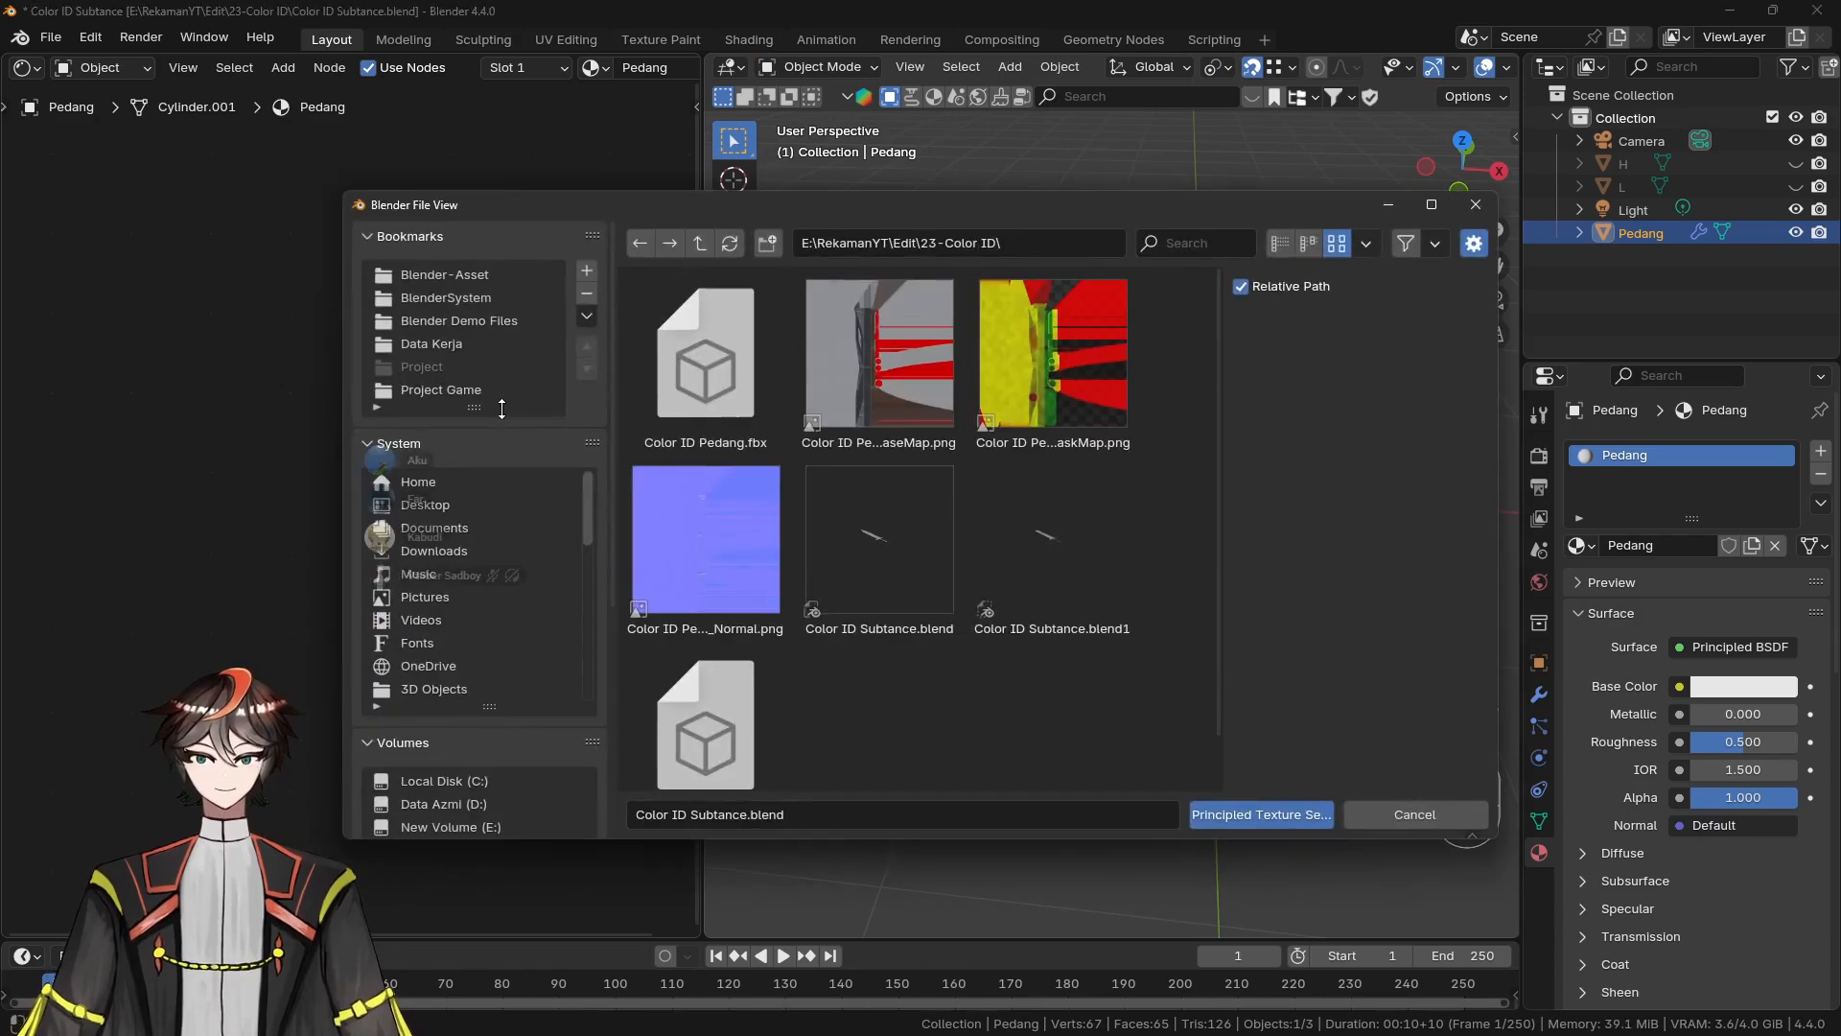
pyautogui.click(895, 349)
pyautogui.keyDown('ctrl'); pyautogui.click(984, 377); pyautogui.keyUp('ctrl')
pyautogui.keyDown('ctrl'); pyautogui.click(757, 487); pyautogui.keyUp('ctrl')
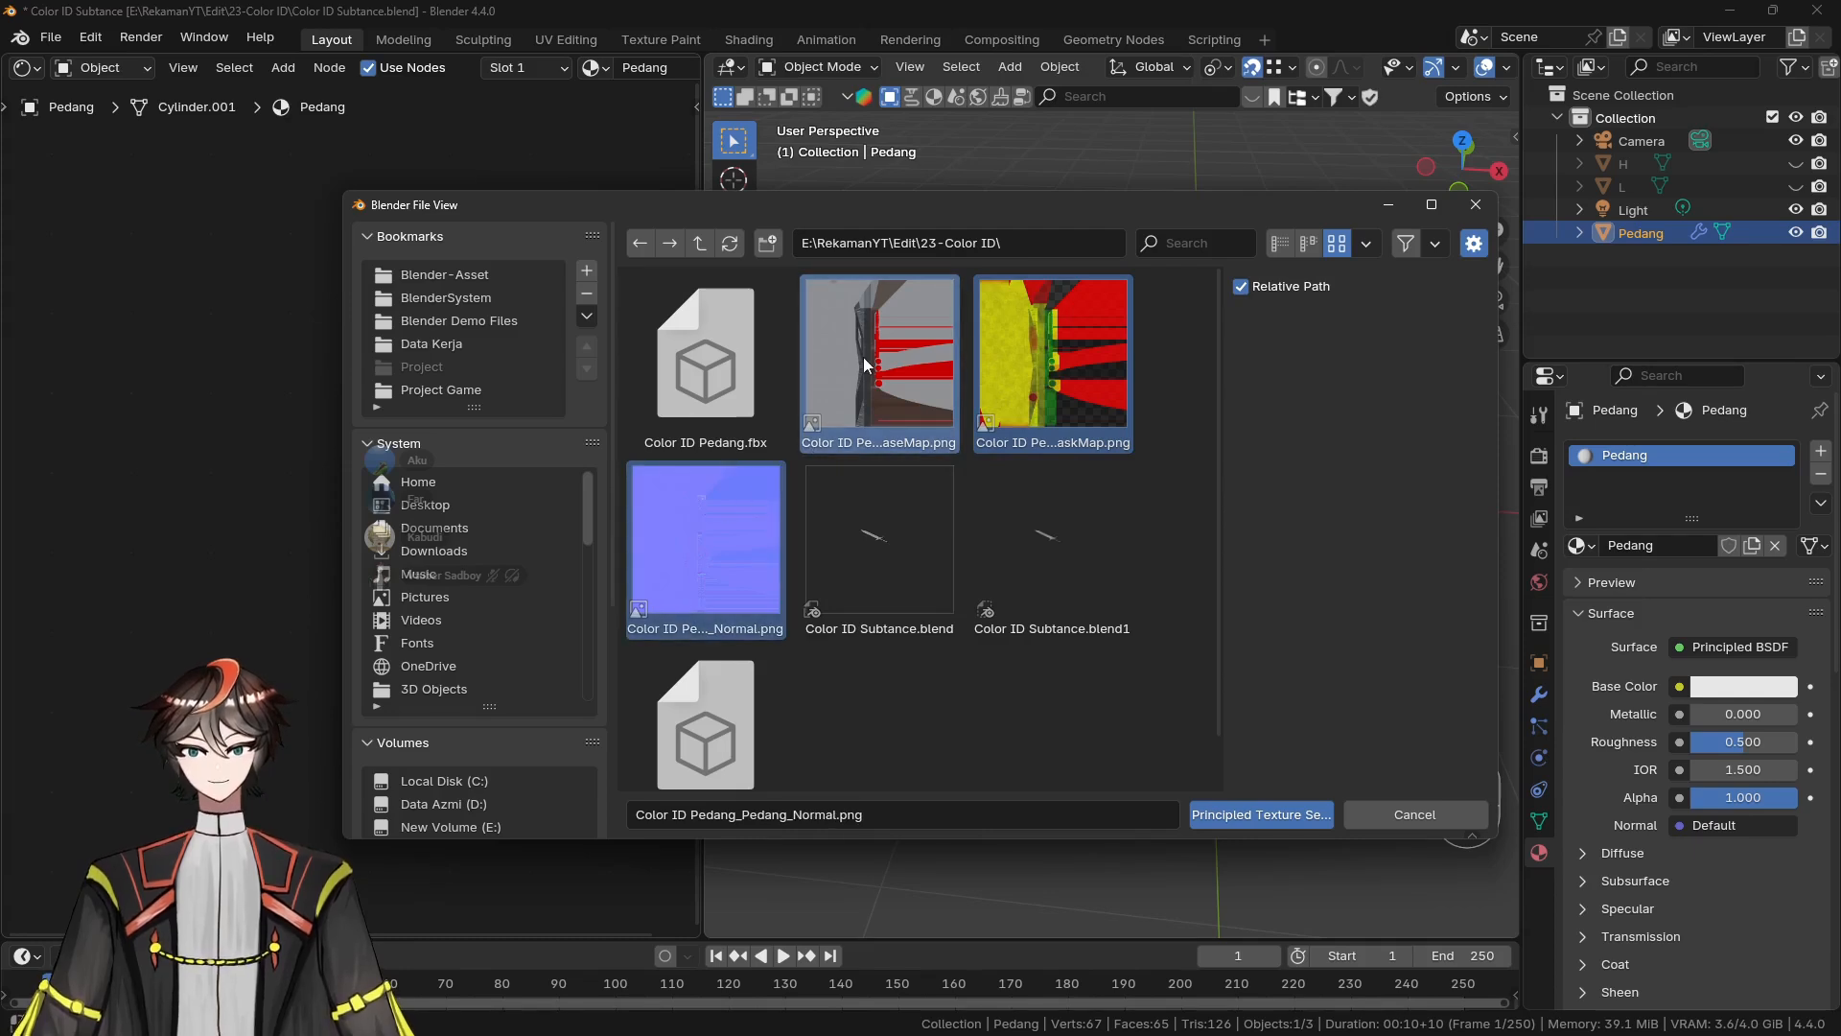
pyautogui.click(1258, 813)
pyautogui.scroll(-4, 492, 433)
pyautogui.moveTo(309, 532); pyautogui.dragTo(575, 563, button='middle')
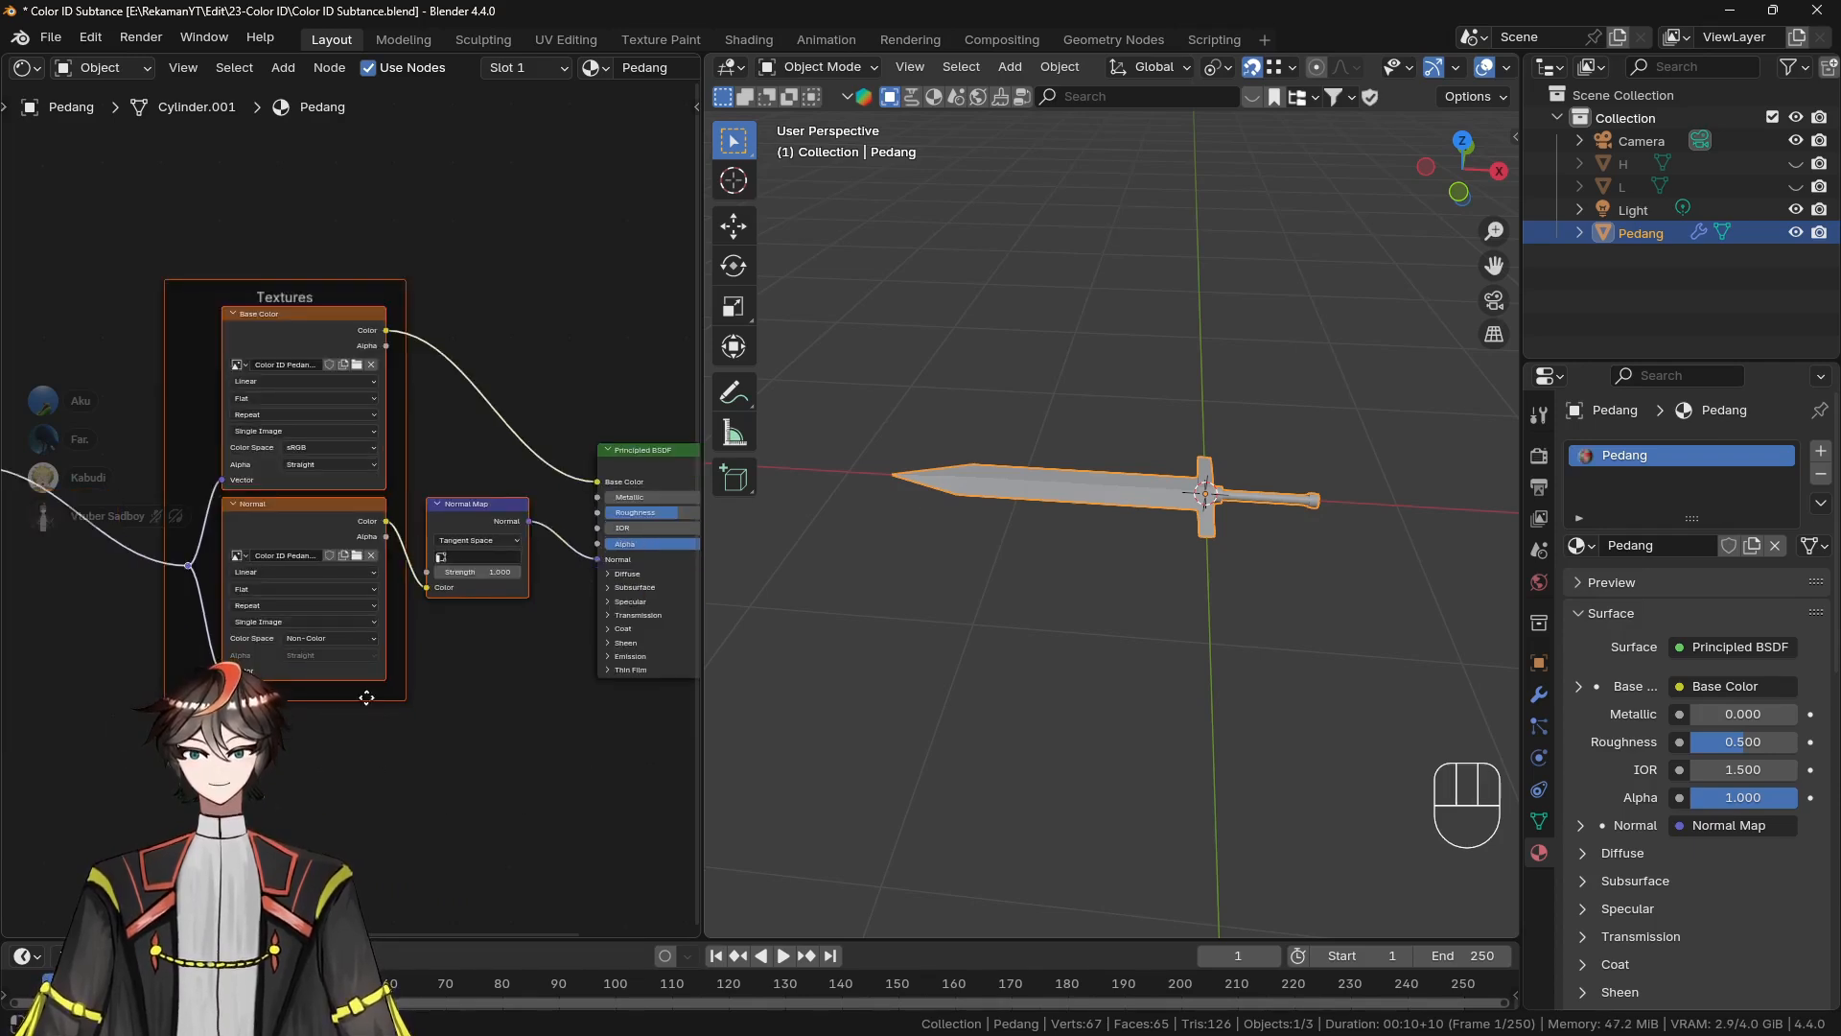
pyautogui.moveTo(329, 719); pyautogui.dragTo(437, 778, button='middle')
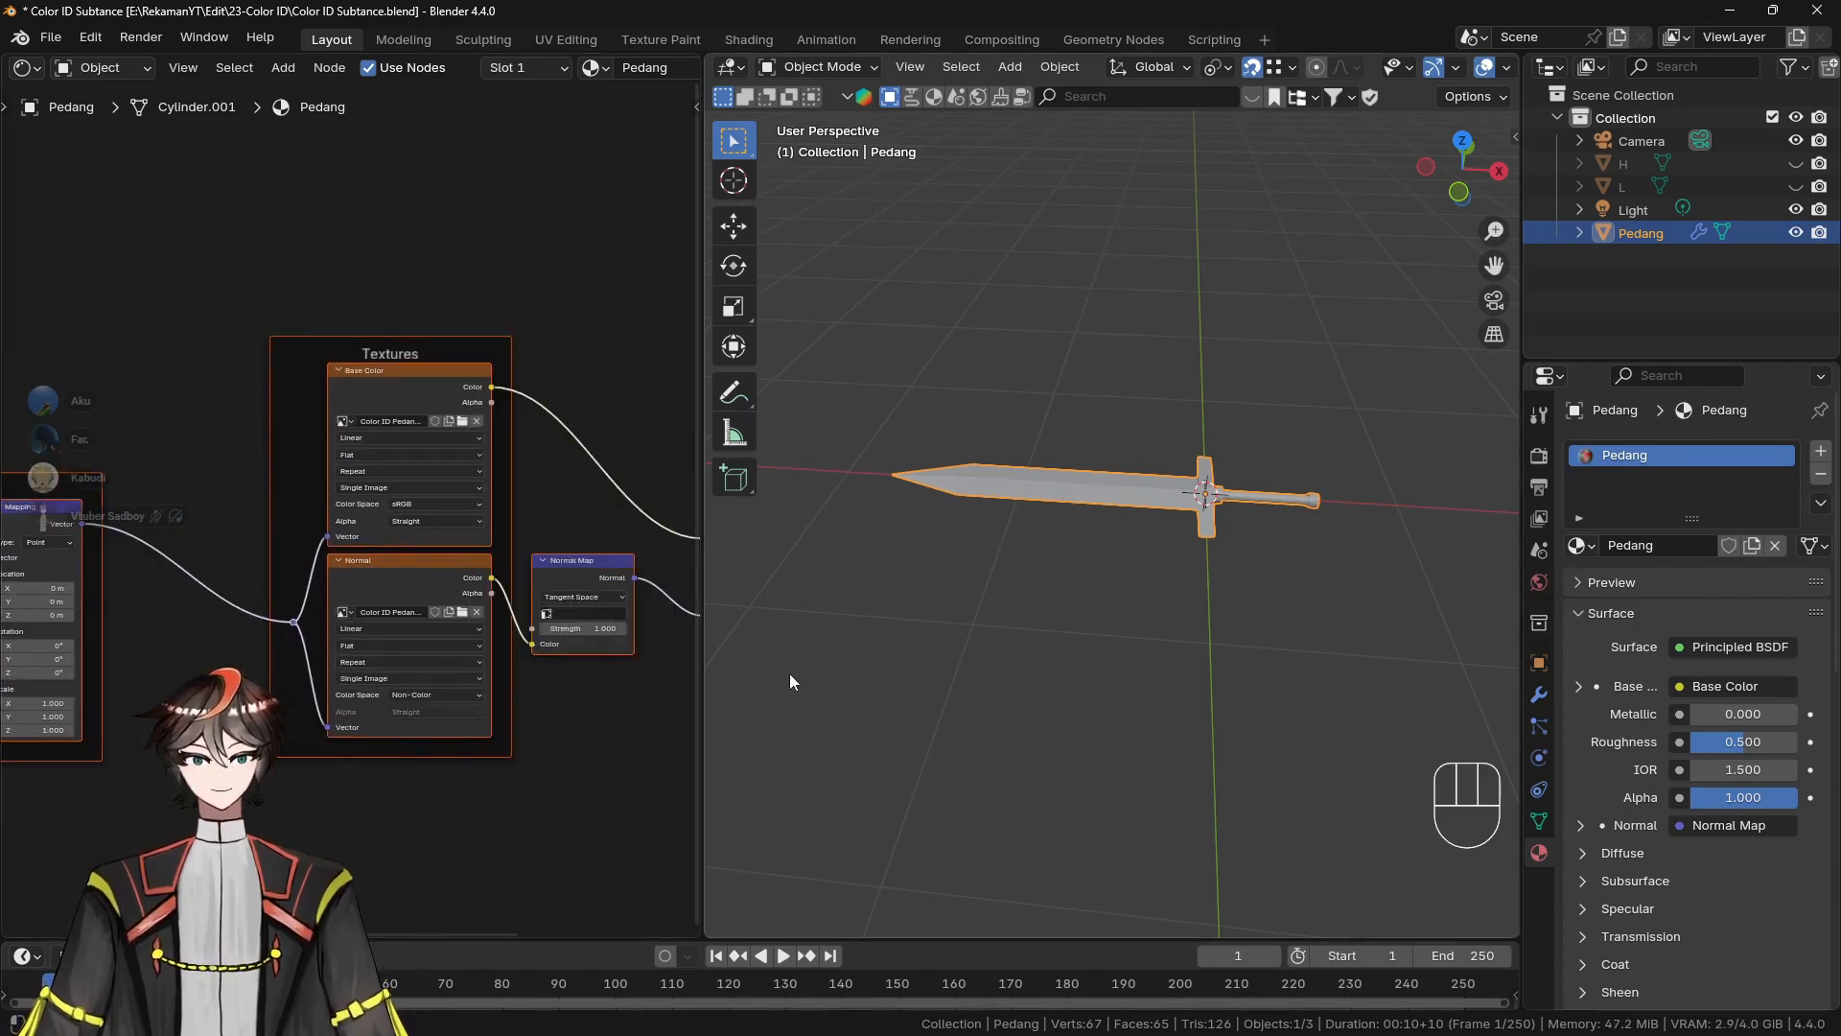
# Preview the textured sword in the 3D viewport, deselect it, and inspect the blade, crossguard and handle
pyautogui.scroll(-3, 1436, 72)
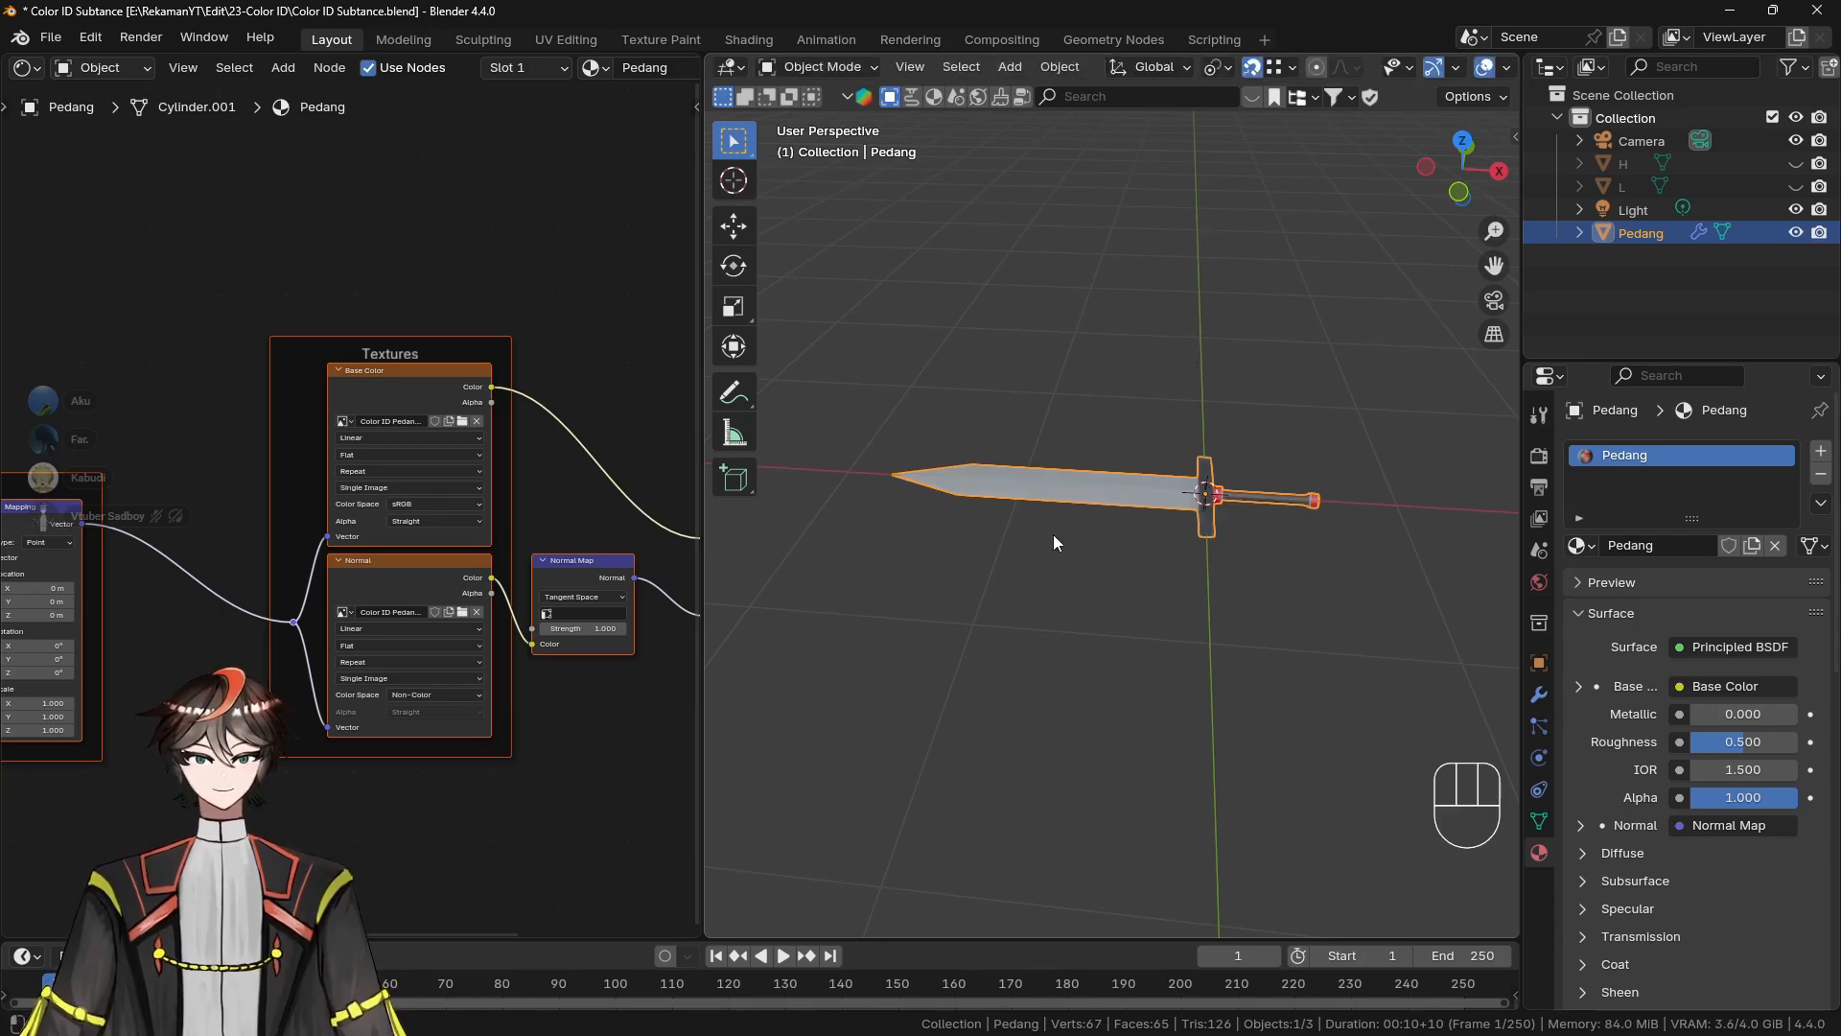
pyautogui.moveTo(1053, 533); pyautogui.dragTo(1077, 579, button='middle')
pyautogui.click(1110, 773)
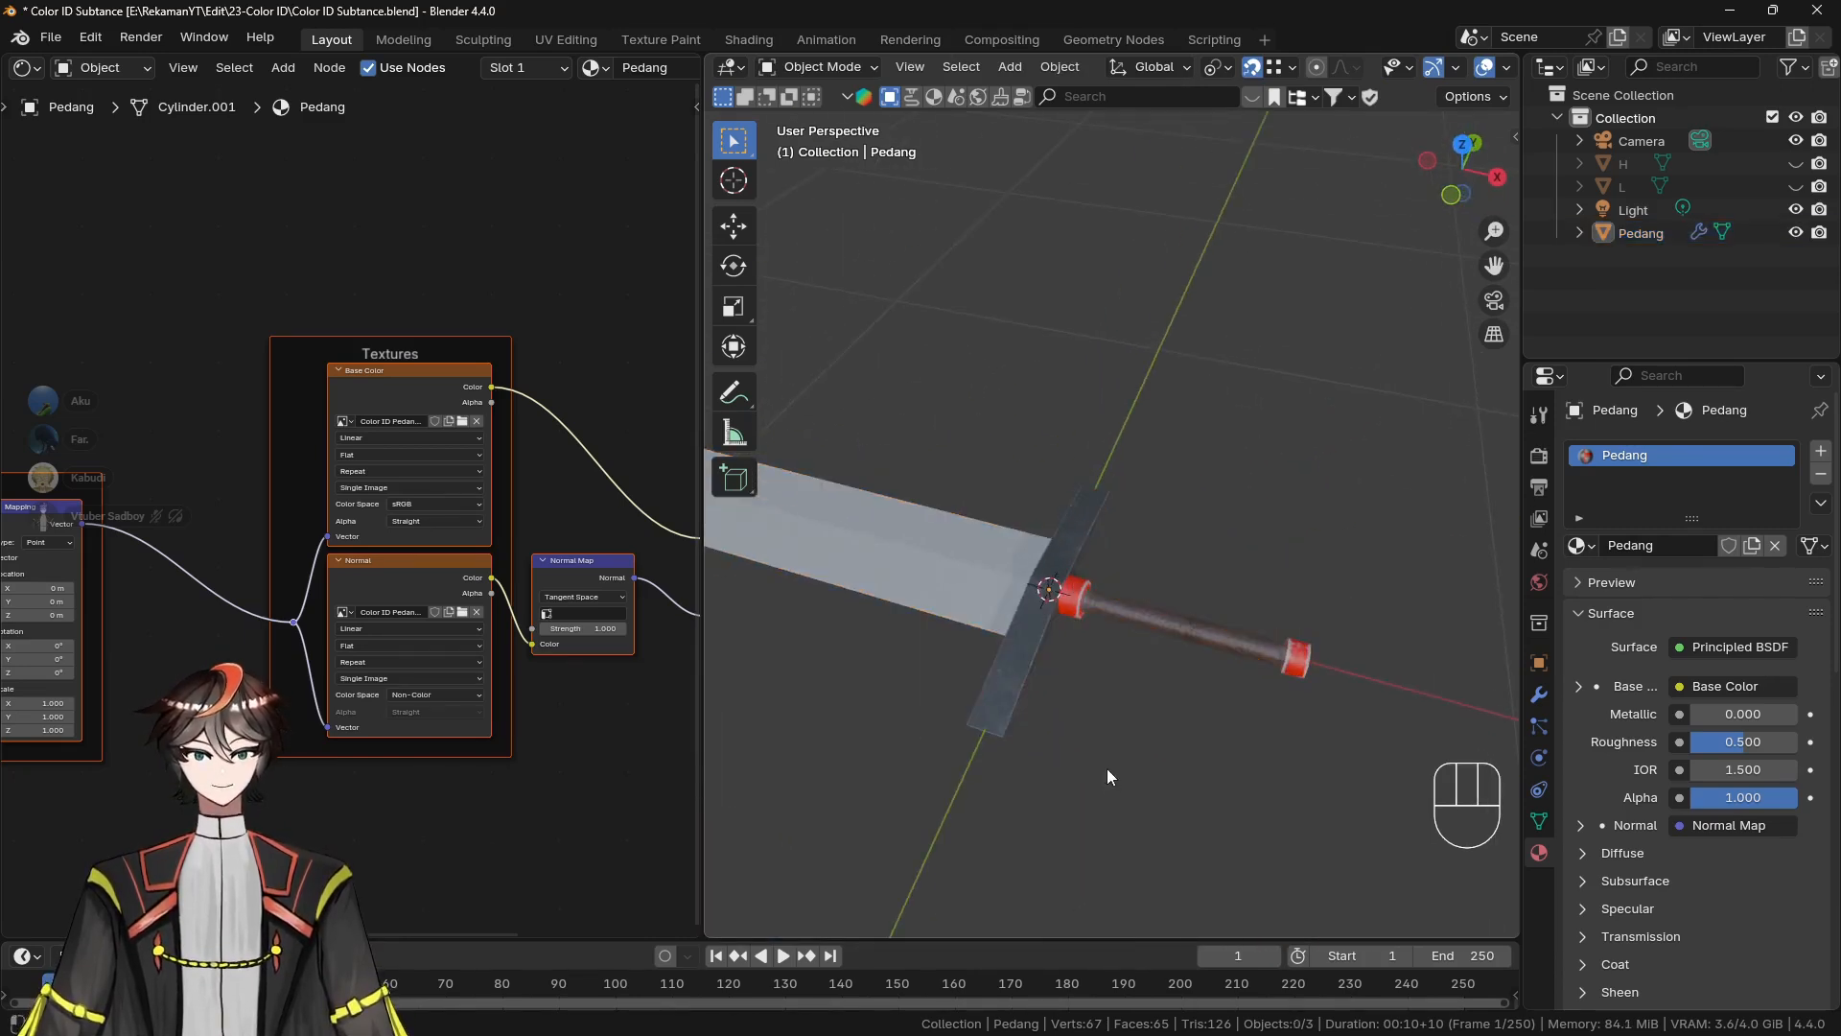
pyautogui.scroll(-3, 938, 516)
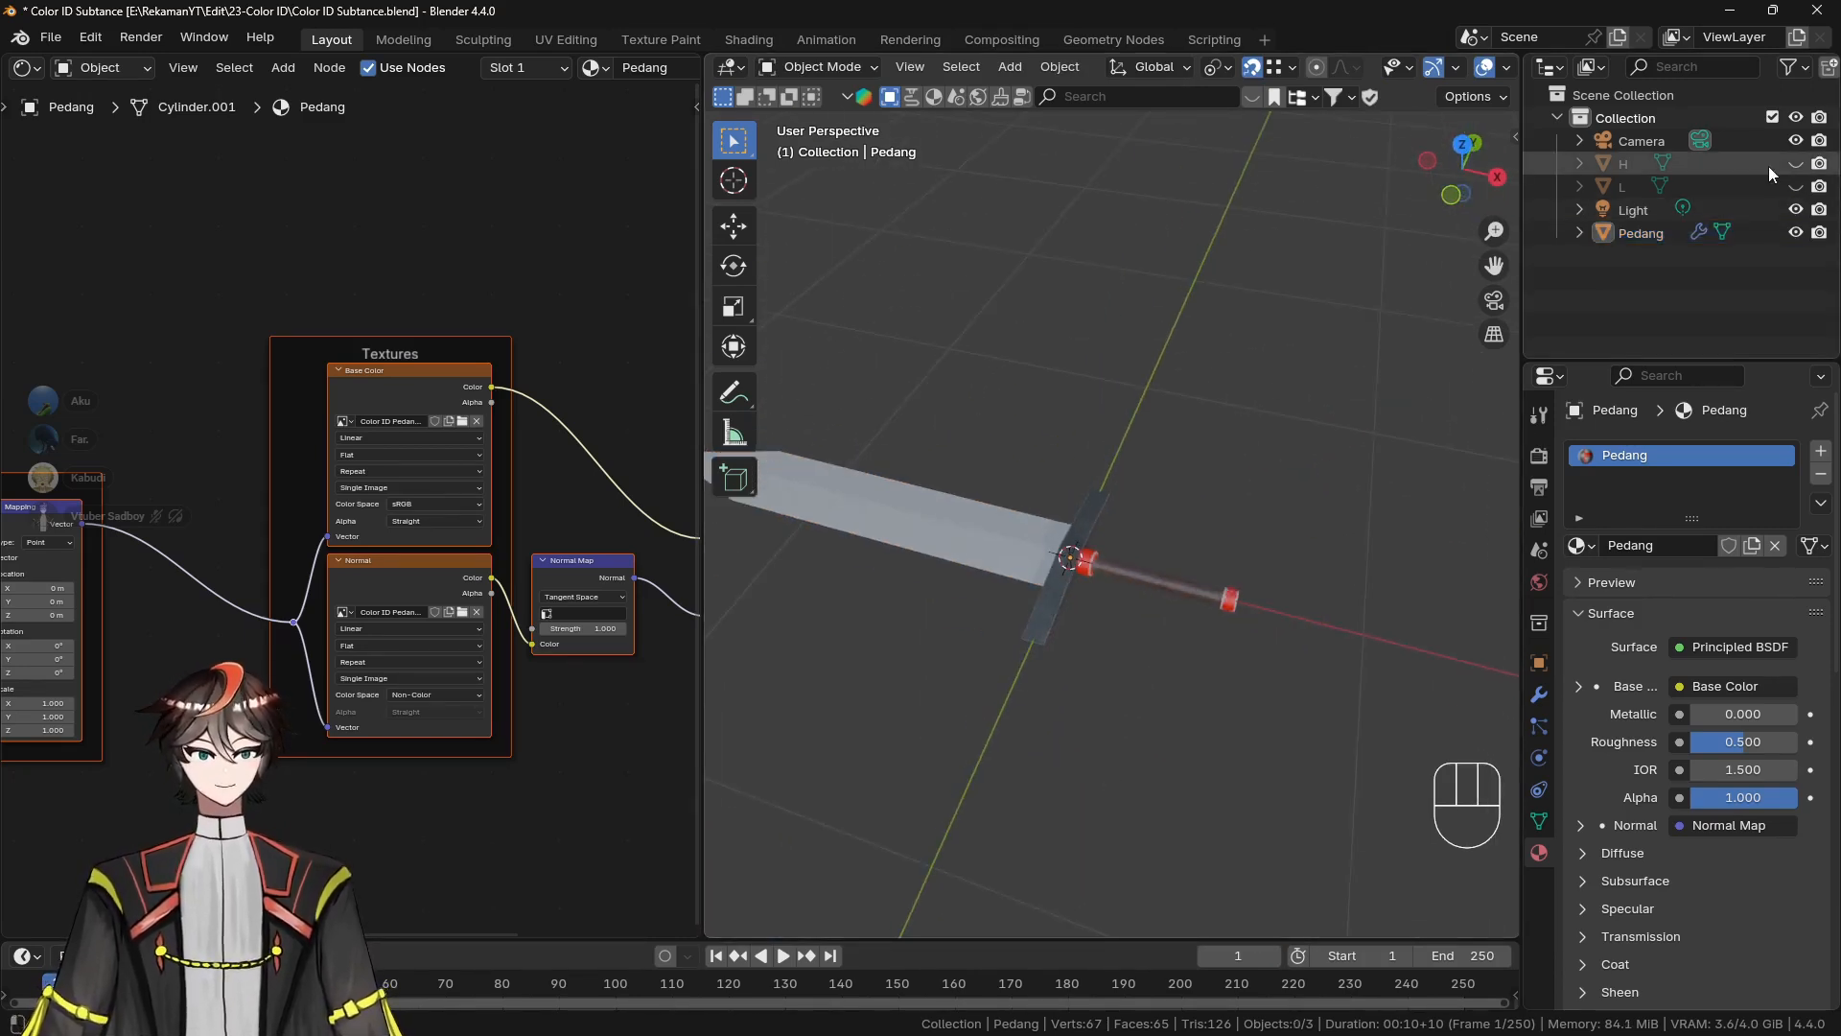
pyautogui.keyDown('shift'); pyautogui.moveTo(1182, 379); pyautogui.dragTo(1336, 376, button='middle'); pyautogui.keyUp('shift')
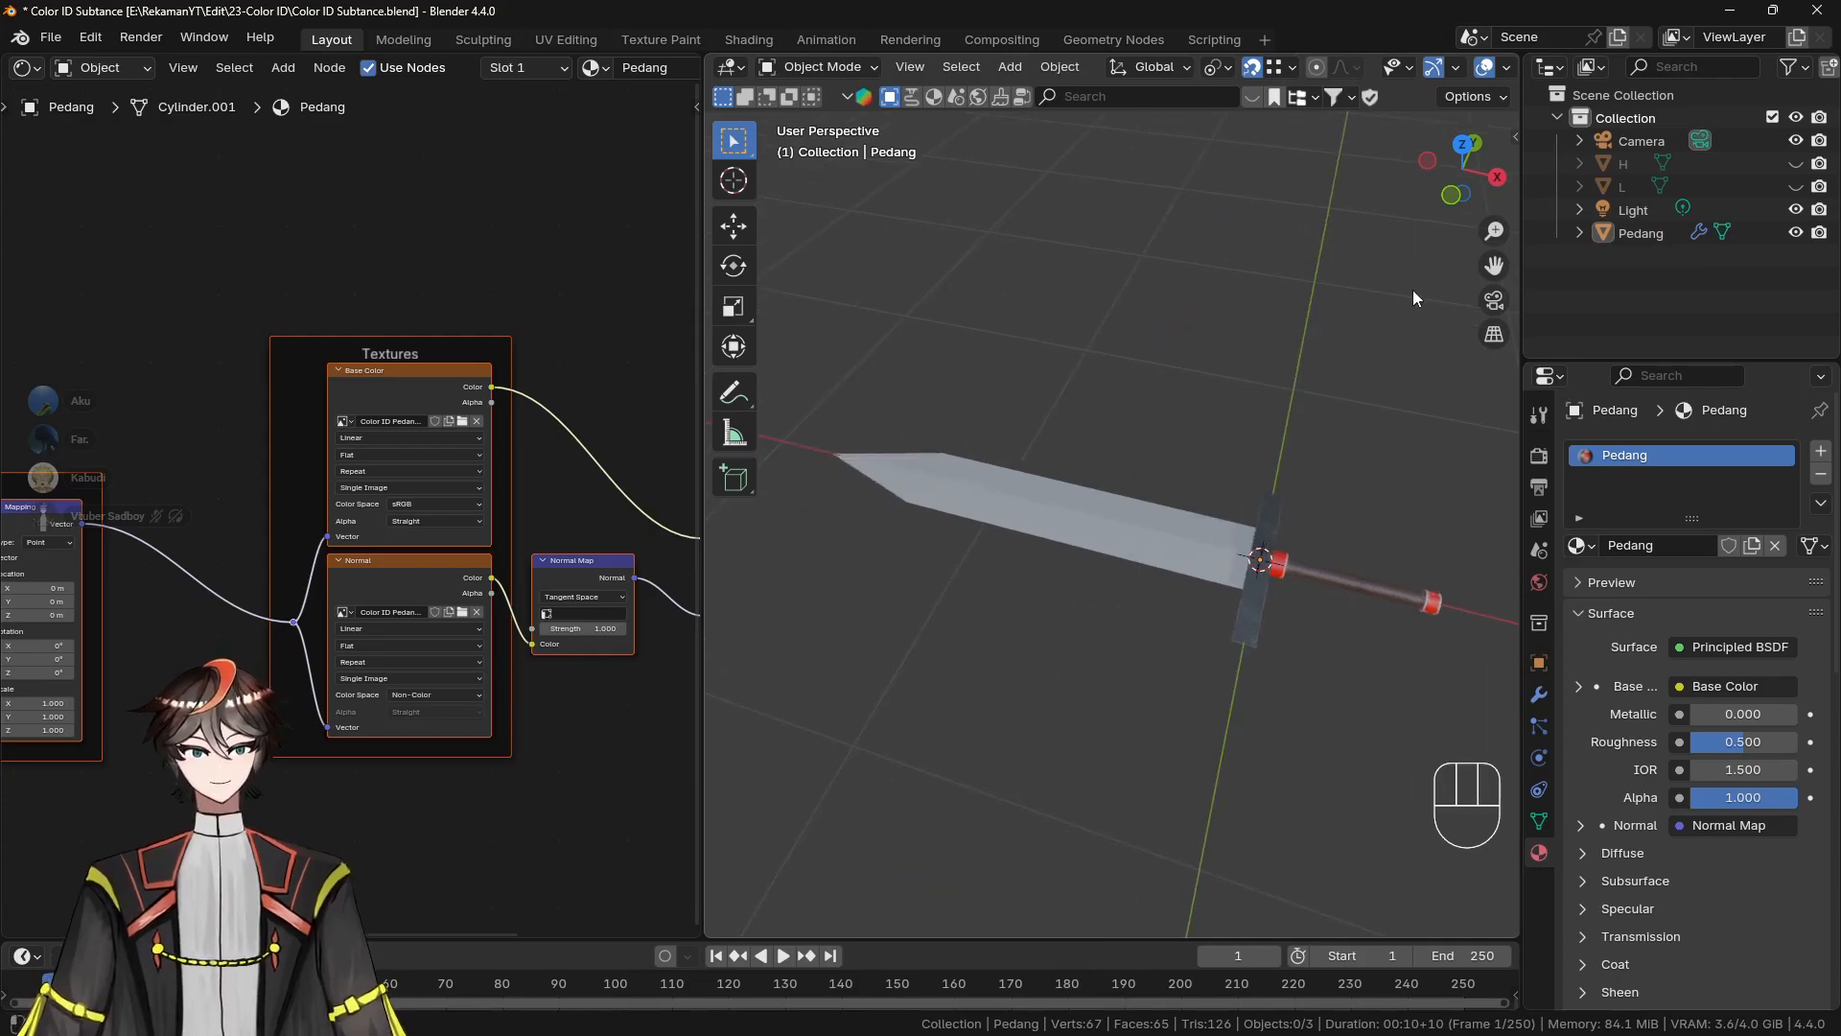
# Unhide the H and L objects and switch the 3D viewport to solid shading
pyautogui.moveTo(1792, 161); pyautogui.dragTo(1799, 185)
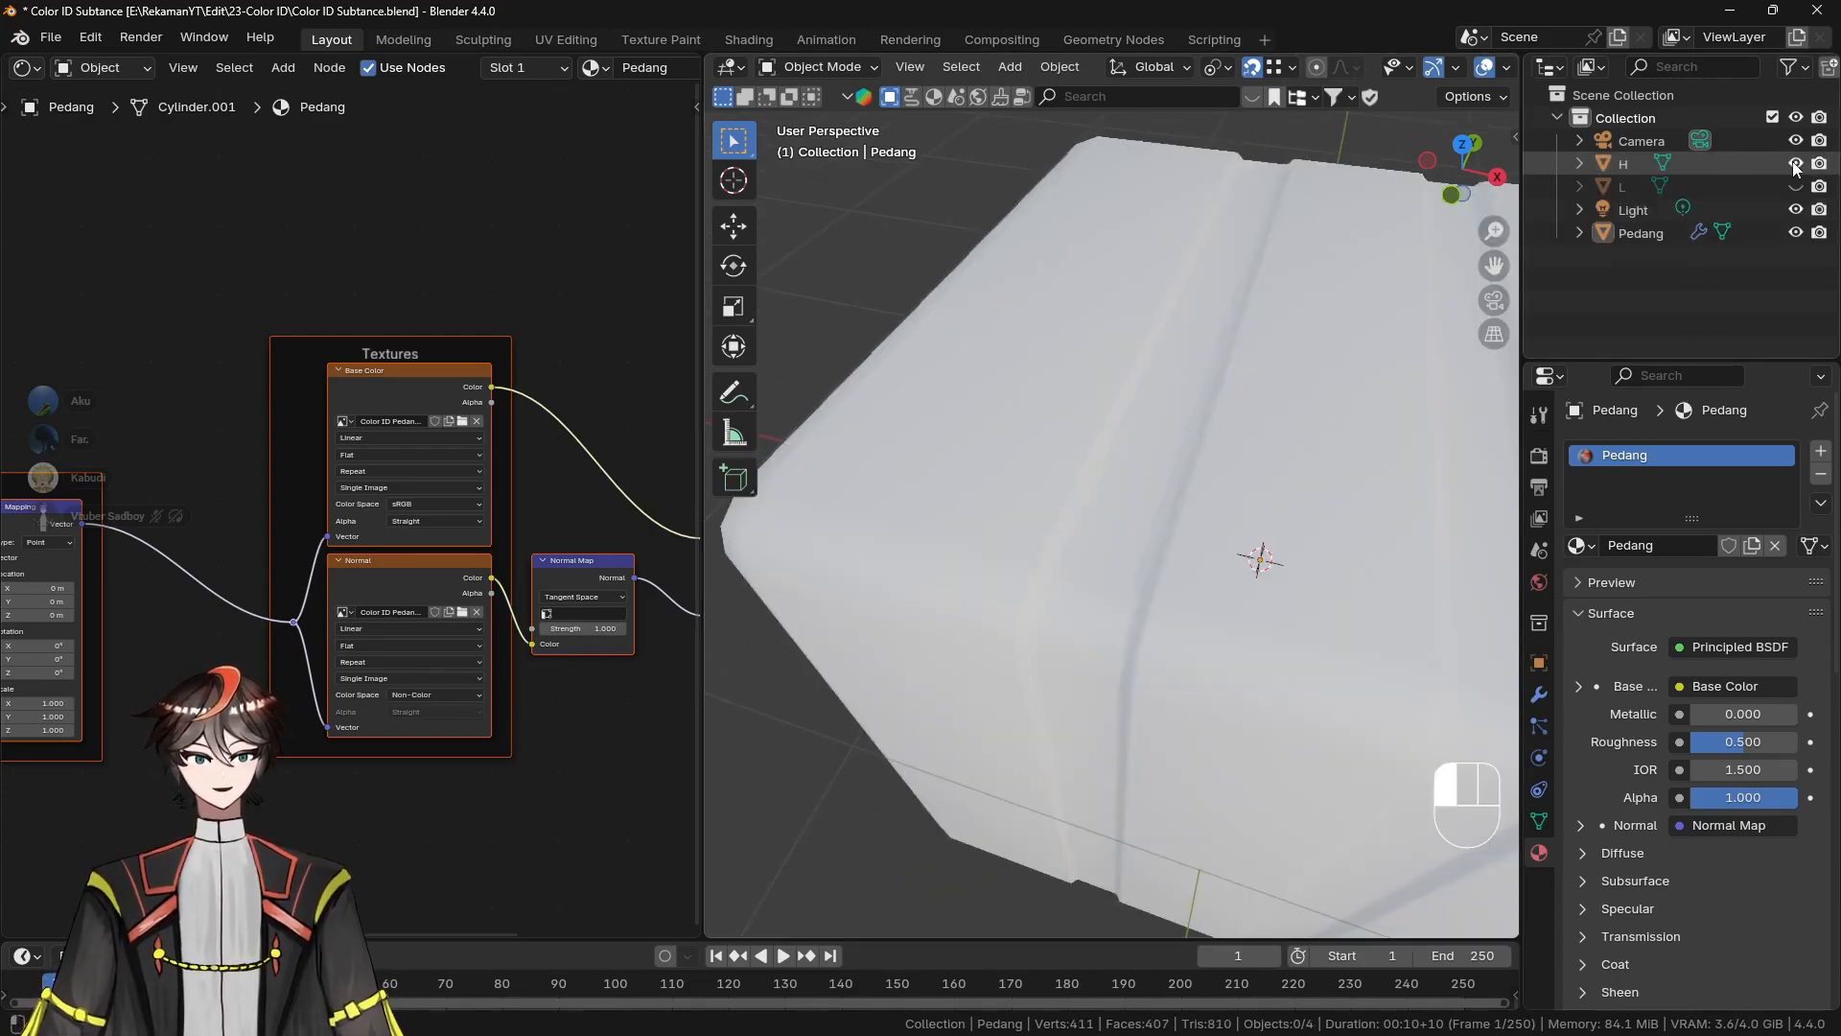
pyautogui.scroll(-6, 1163, 424)
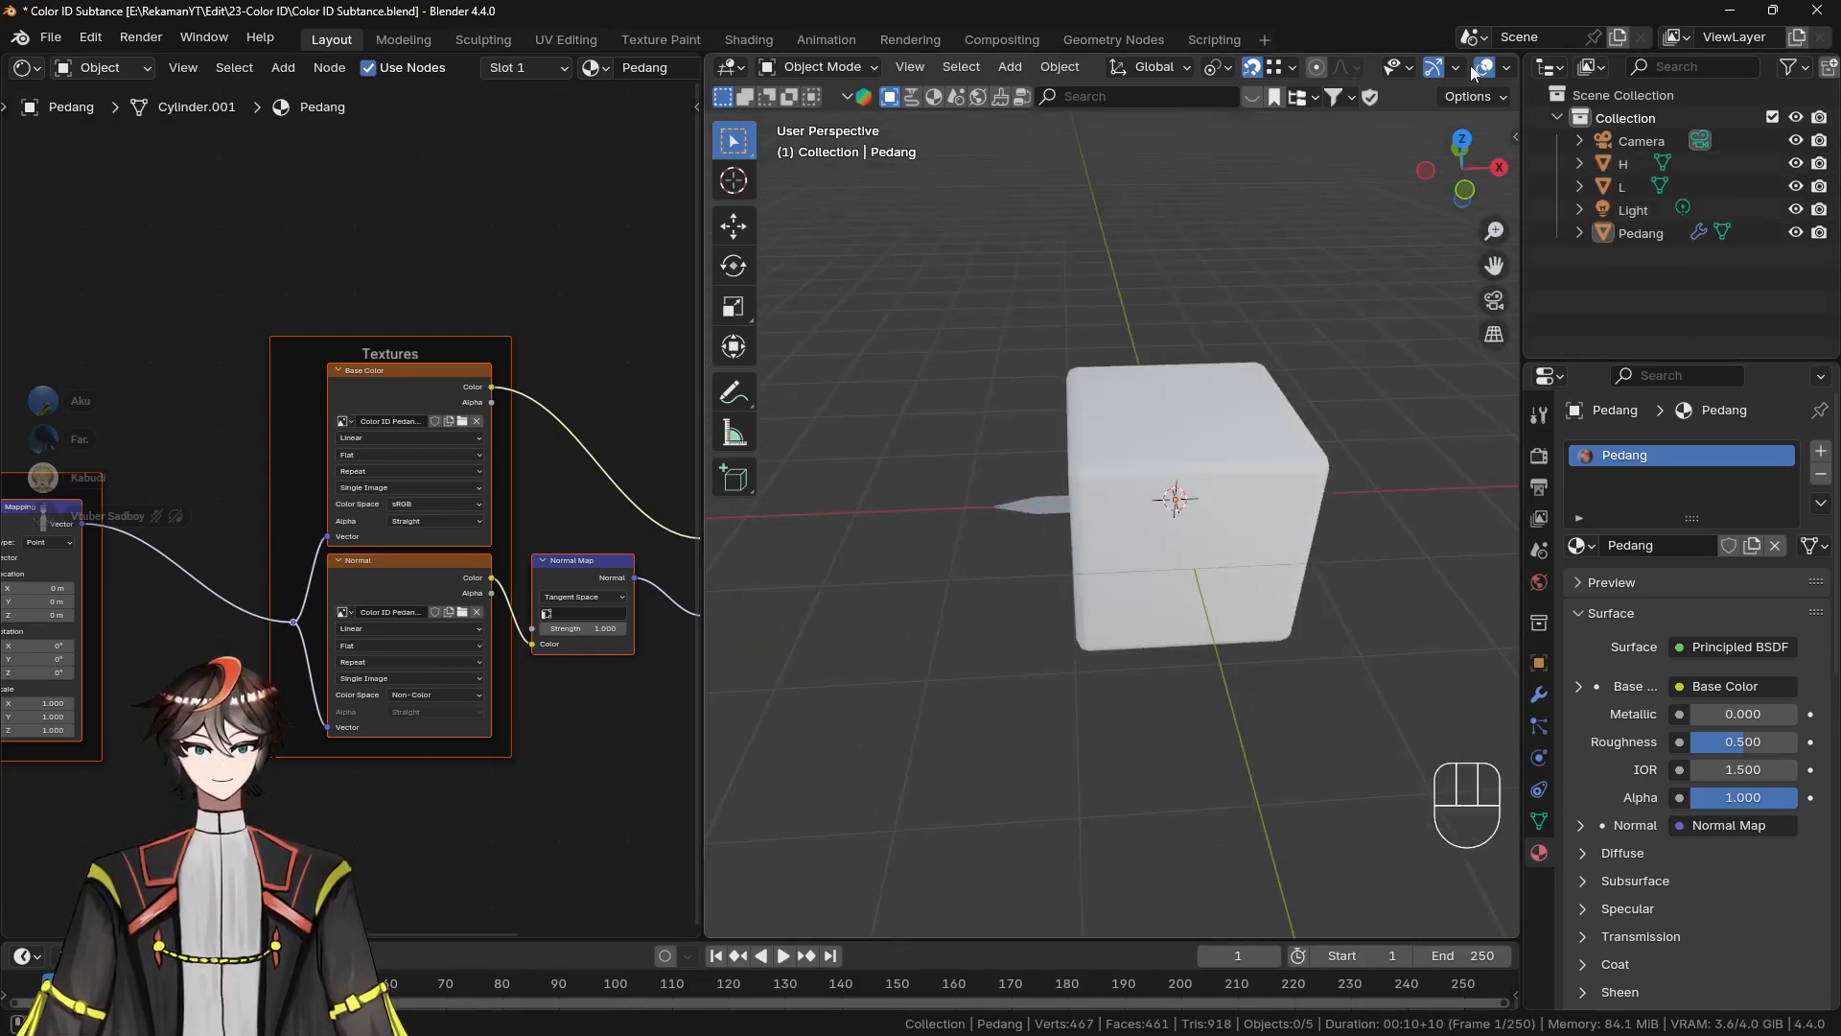
pyautogui.scroll(-3, 1470, 66)
pyautogui.click(1438, 67)
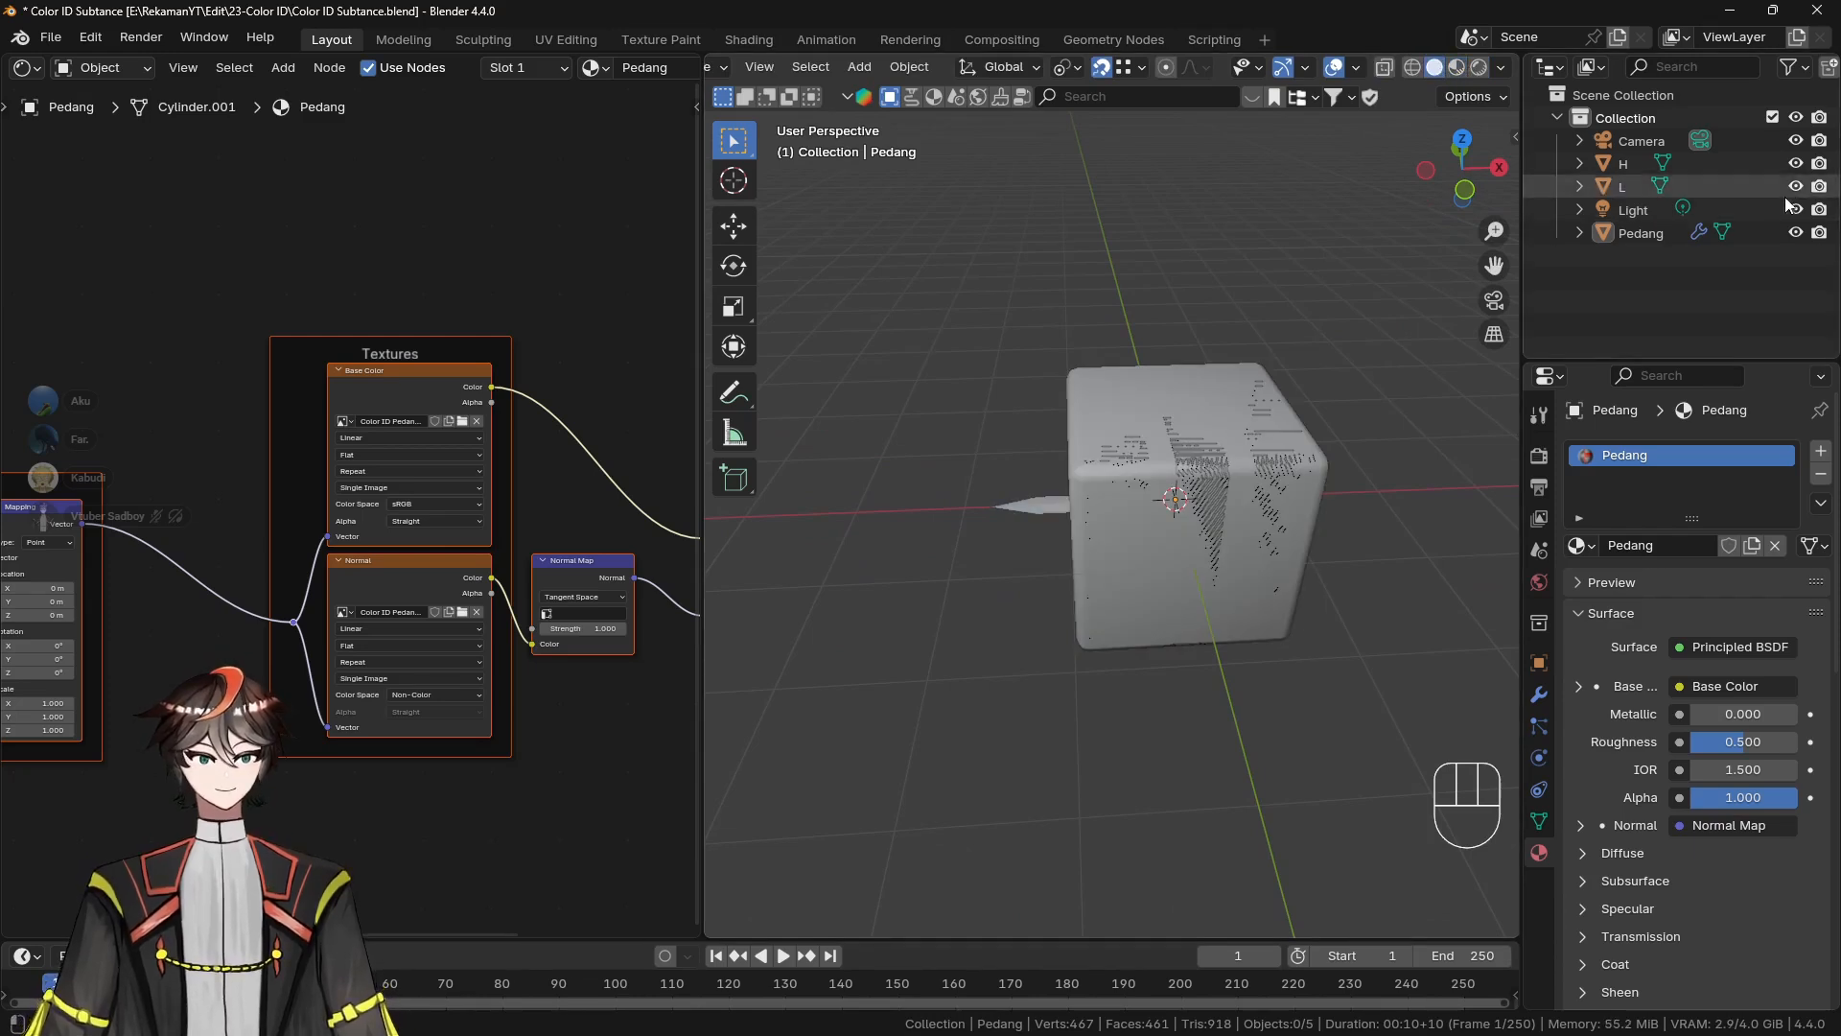
# Test-move the overlapping L and H cubes without keeping the moves, and hide L and the Pedang sword so only H shows
pyautogui.click(1217, 401)
pyautogui.press('g')
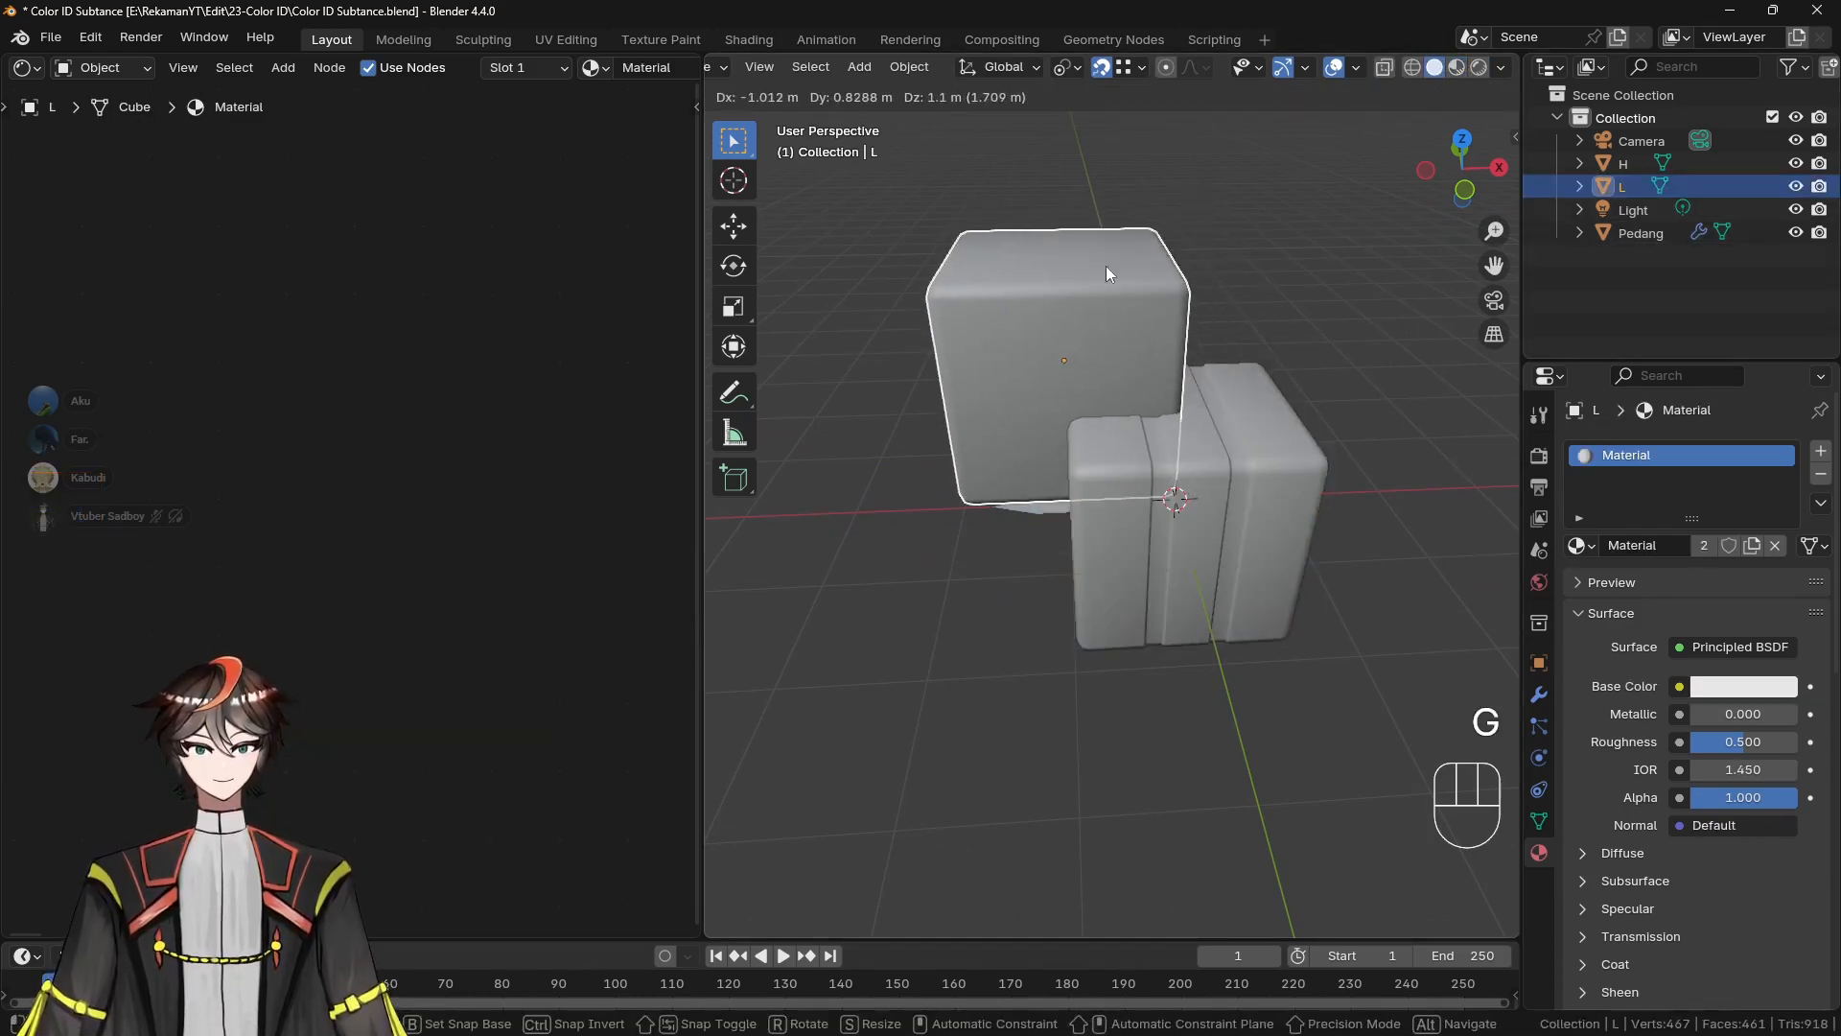
pyautogui.rightClick(1106, 265)
pyautogui.click(1796, 186)
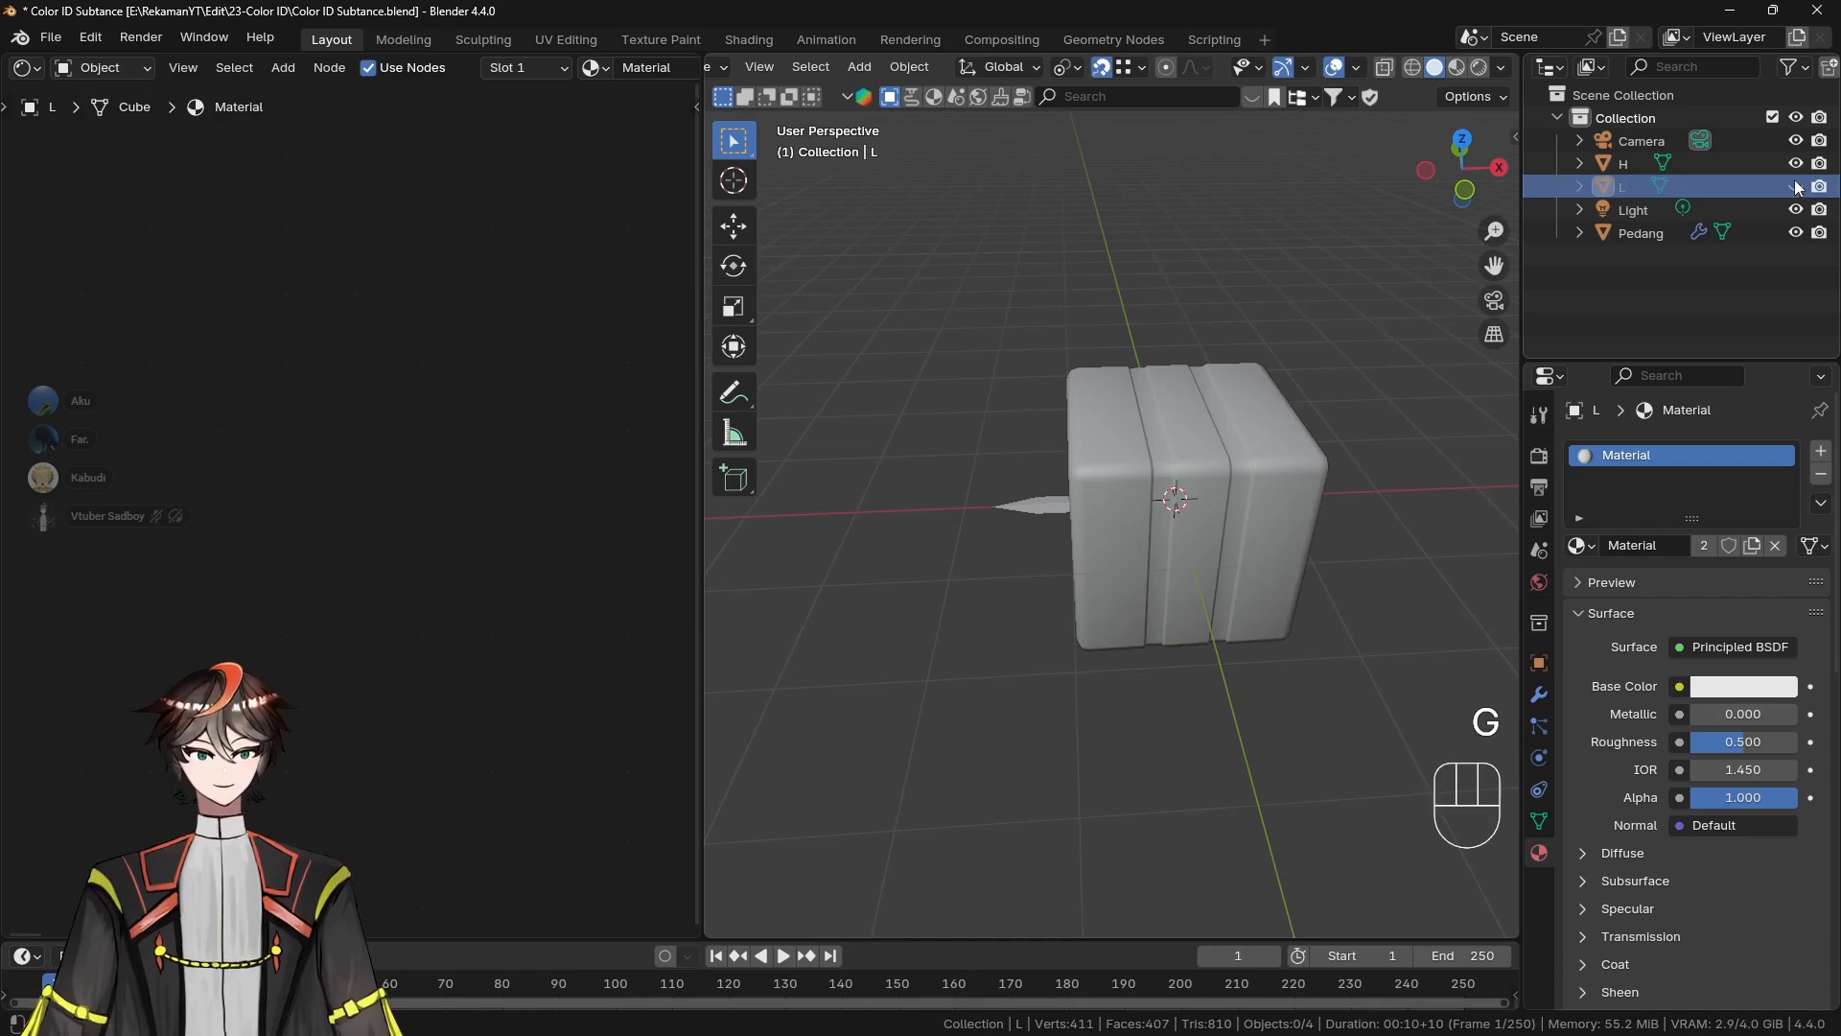
pyautogui.click(1174, 500)
pyautogui.press('g')
pyautogui.rightClick(1359, 463)
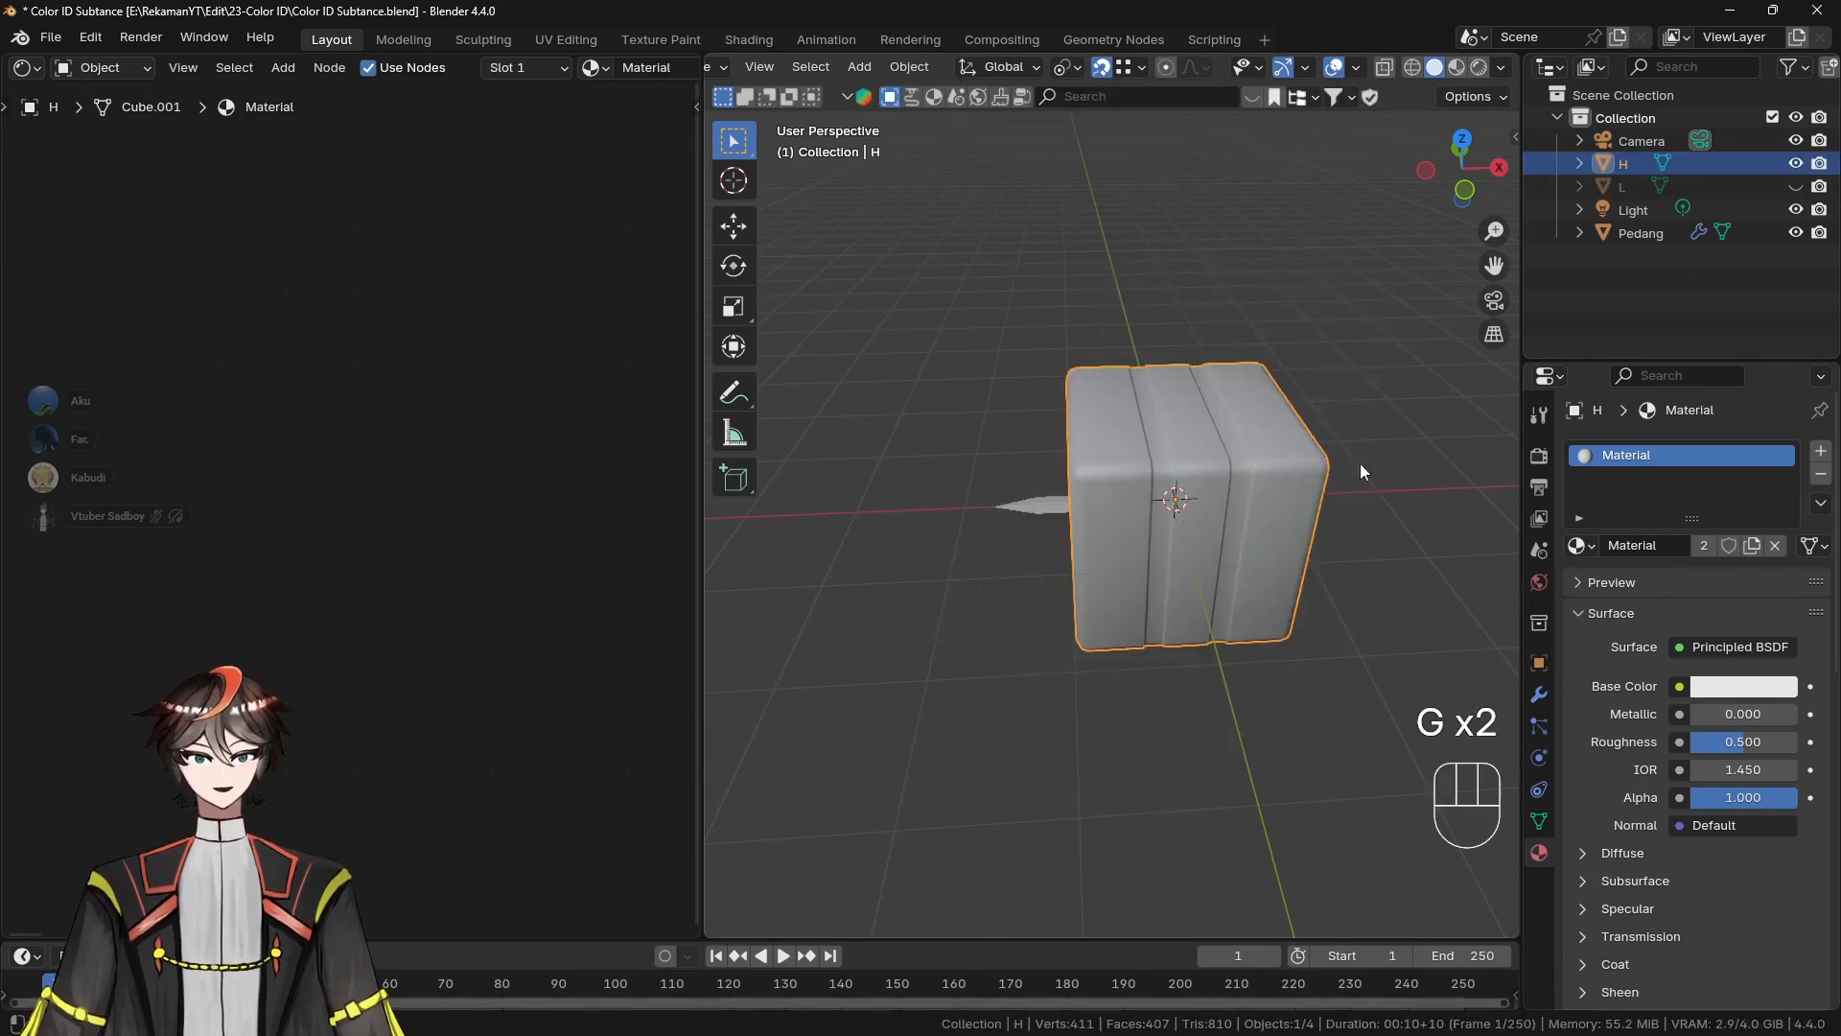
pyautogui.click(1796, 233)
# Inspect the H cube's vertex colors in Vertex Paint mode, and return to Object Mode
pyautogui.press('Tab')
pyautogui.click(1232, 394)
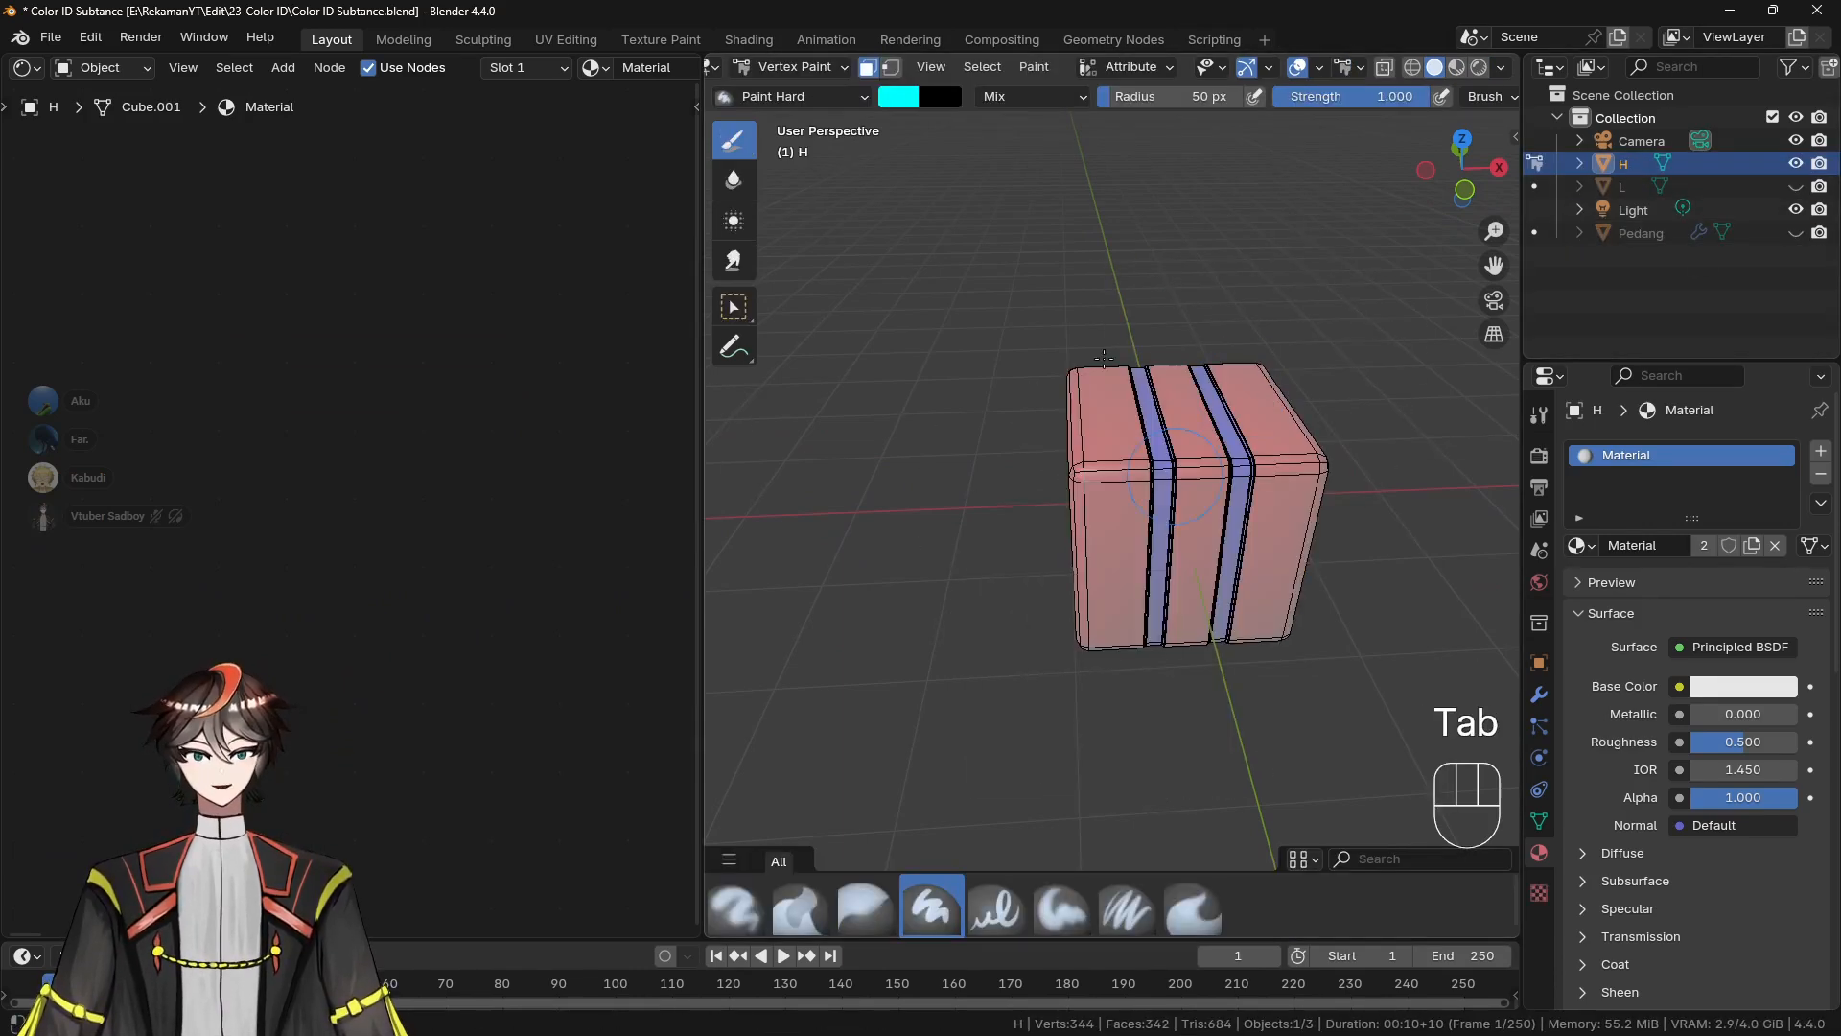
pyautogui.moveTo(1161, 456)
pyautogui.mouseDown(button='middle')
pyautogui.moveTo(1117, 460)
pyautogui.moveTo(1170, 447)
pyautogui.mouseUp(button='middle')
pyautogui.press('Tab')
pyautogui.click(974, 443)
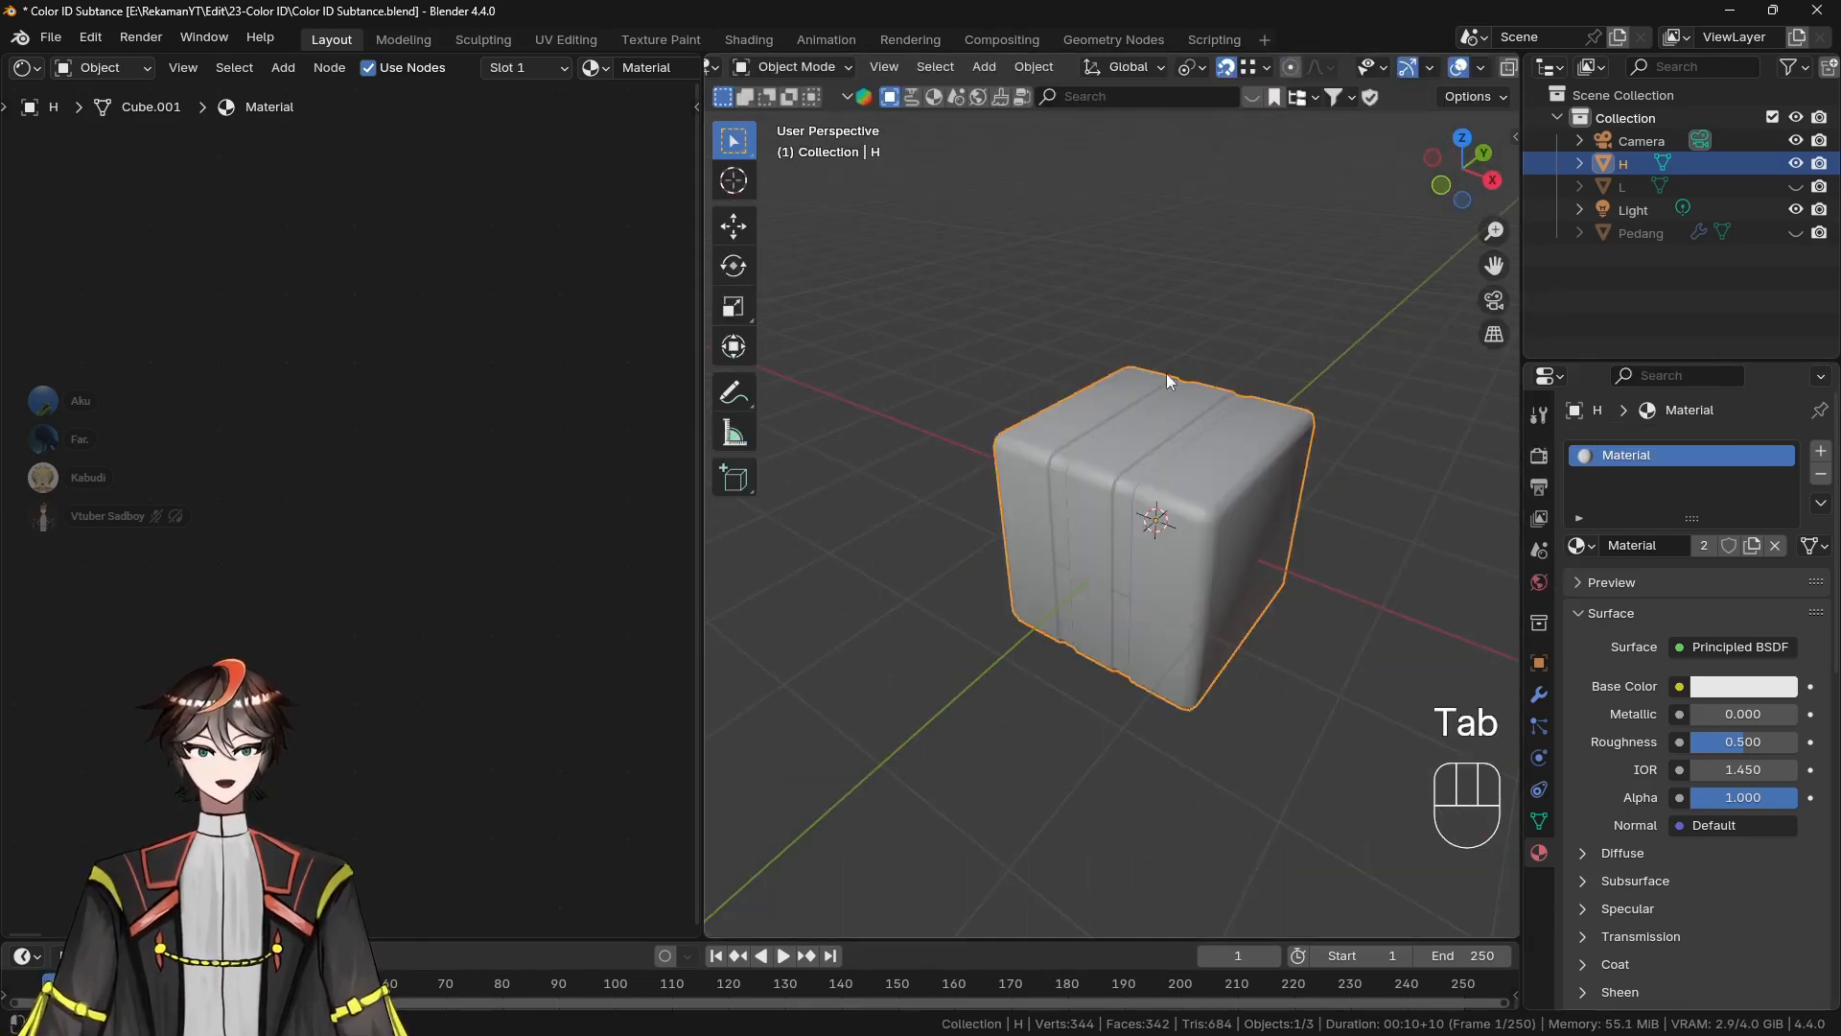
# Check the files in the 23-Color ID folder in File Explorer, and return to Blender
pyautogui.hotkey('alt', 'Tab')
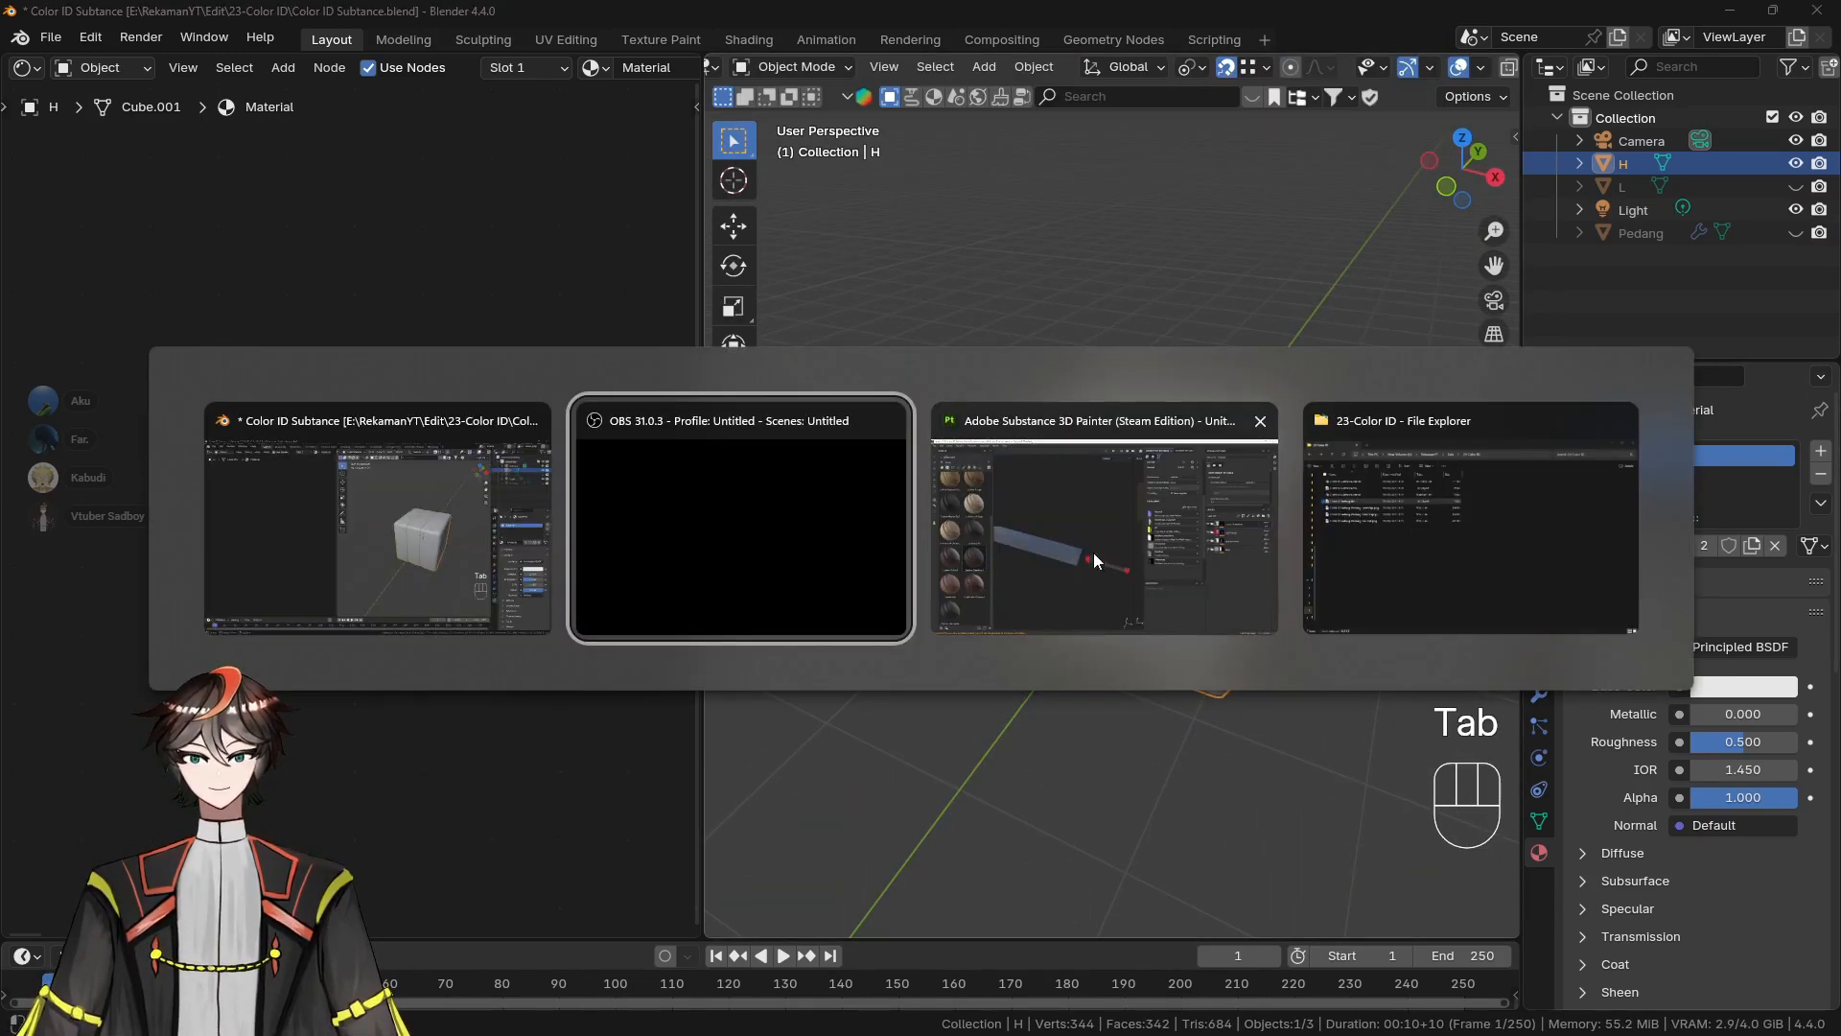
pyautogui.click(1367, 545)
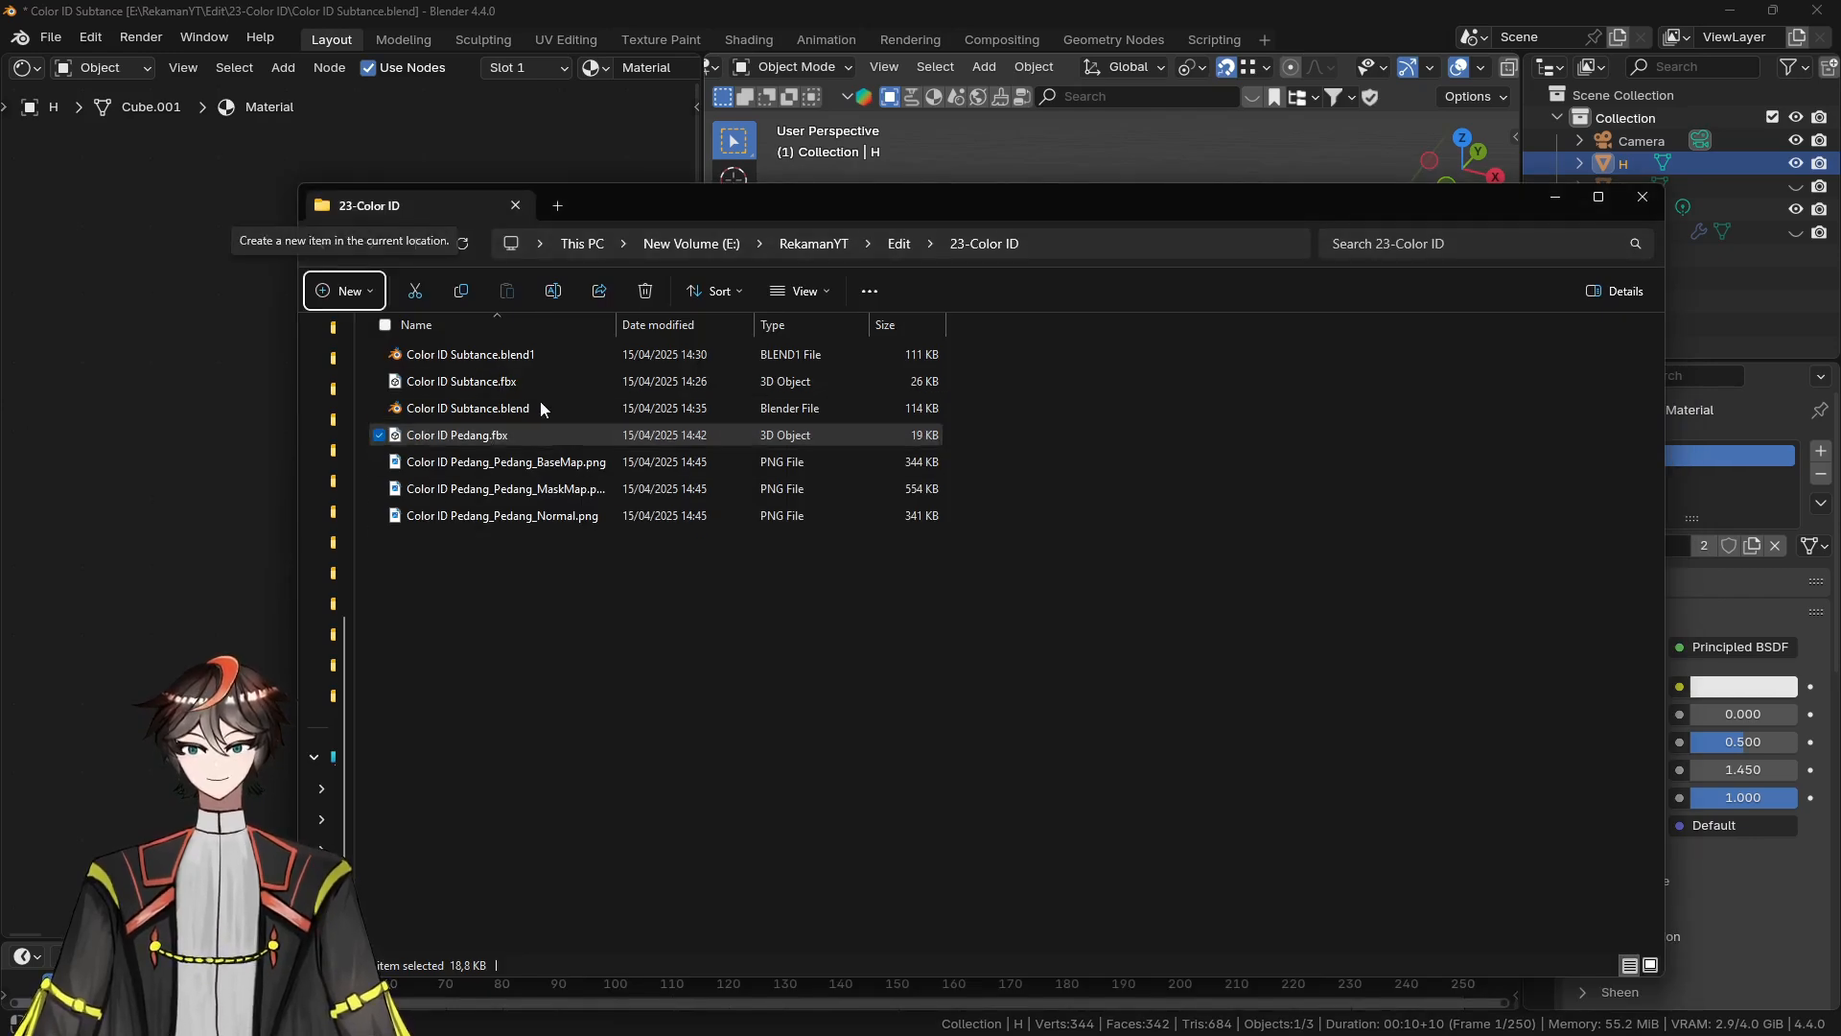
pyautogui.click(1554, 198)
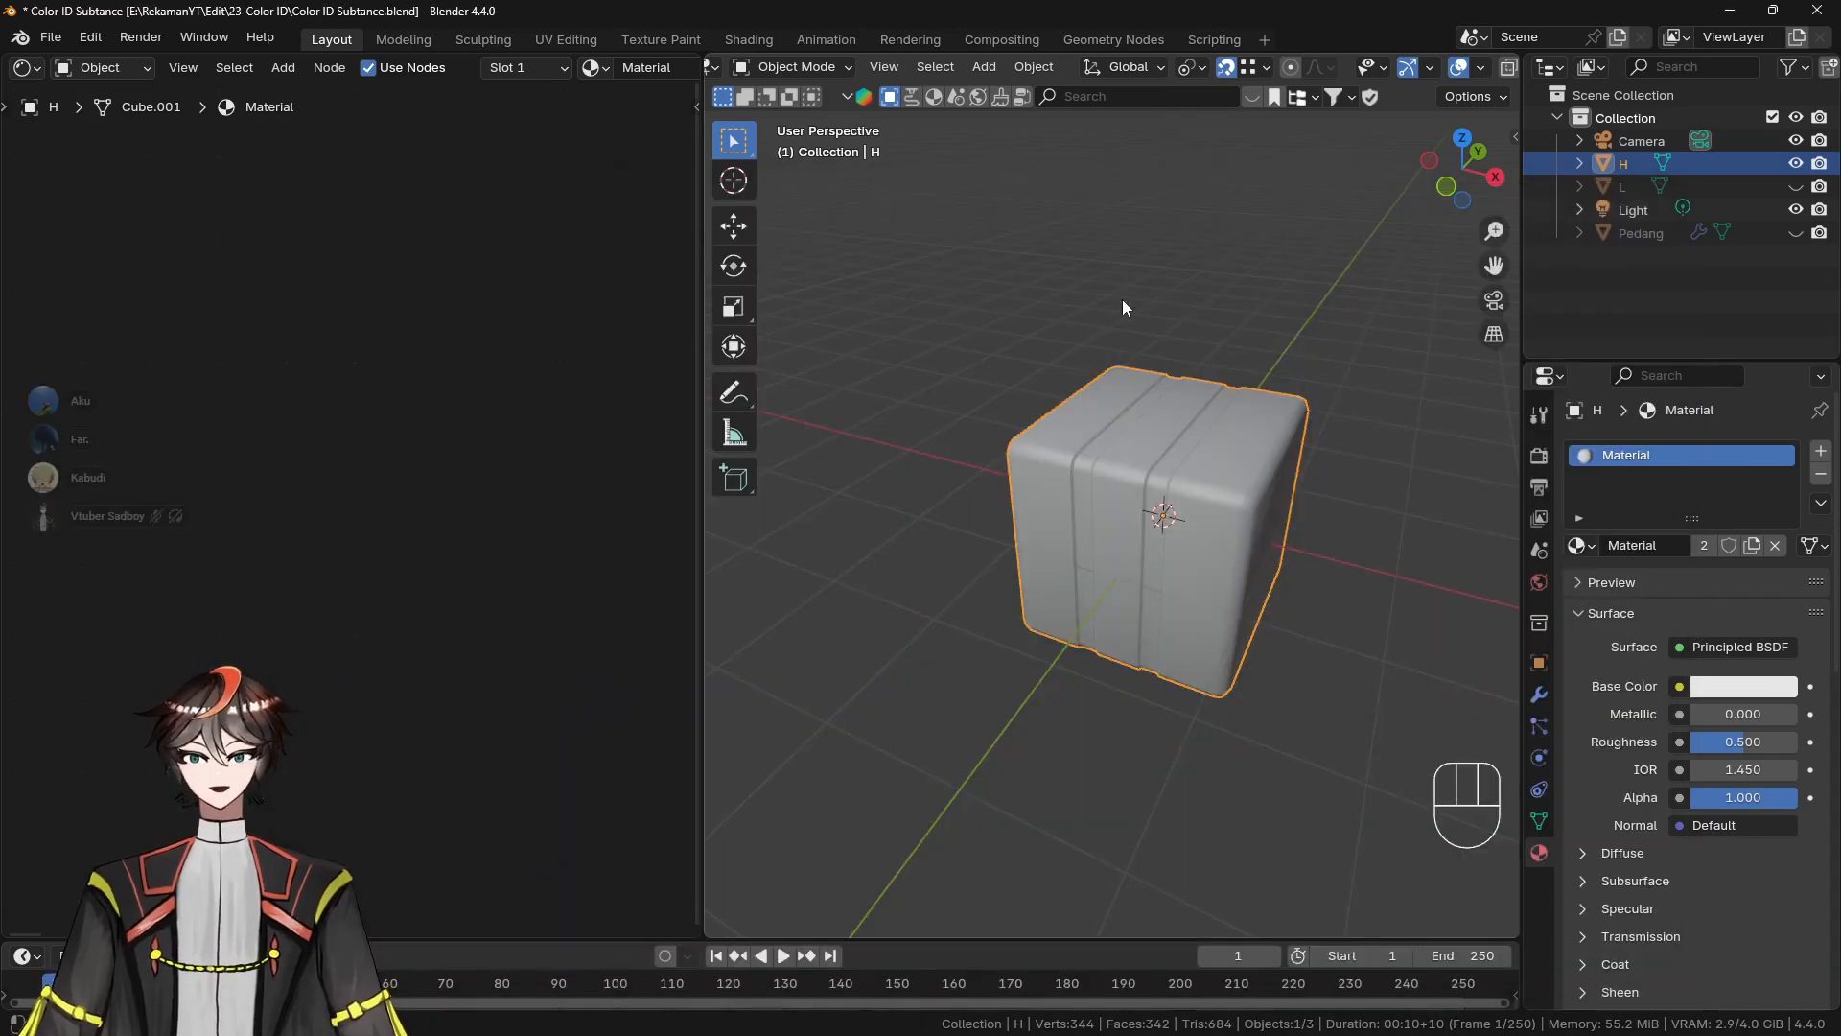
# Export the selected H cube as an FBX file named "Color ID H.fbx" in the 23-Color ID folder
pyautogui.click(50, 37)
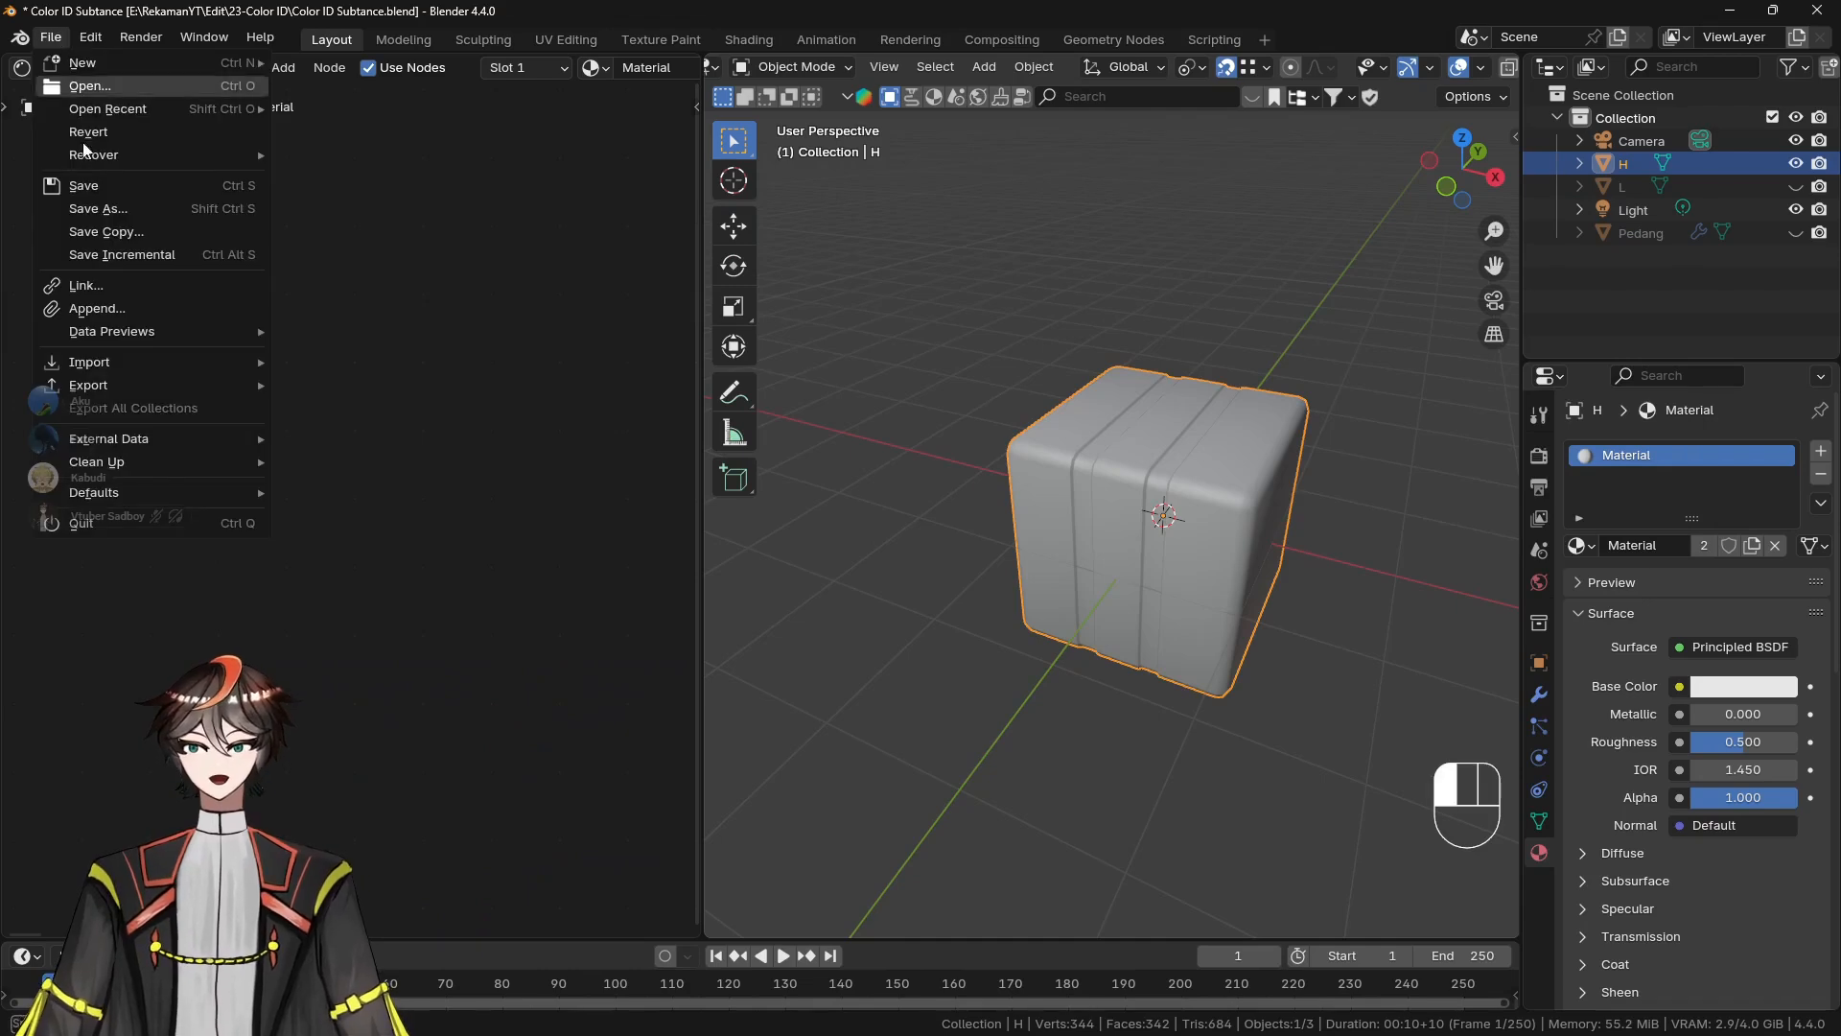
pyautogui.moveTo(108, 383)
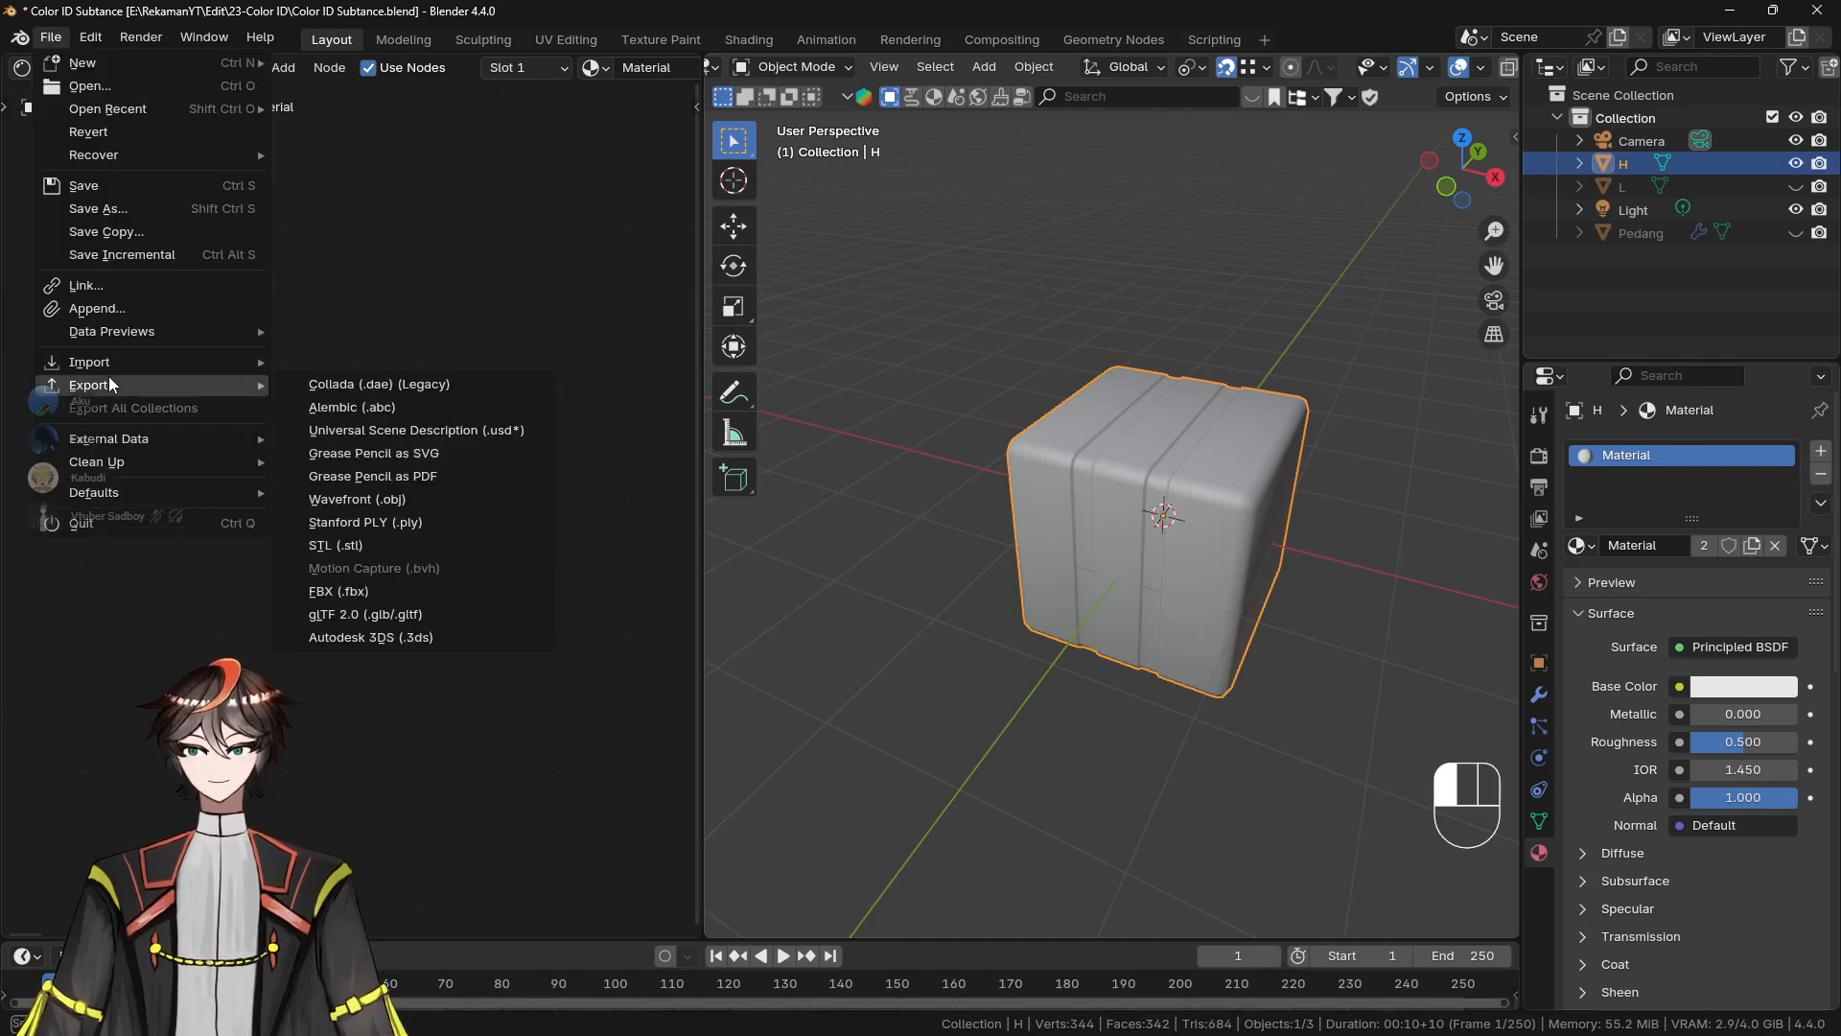
pyautogui.click(382, 590)
pyautogui.click(915, 815)
pyautogui.click(909, 820)
pyautogui.hotkey('ctrl', 'shift', 'Left')
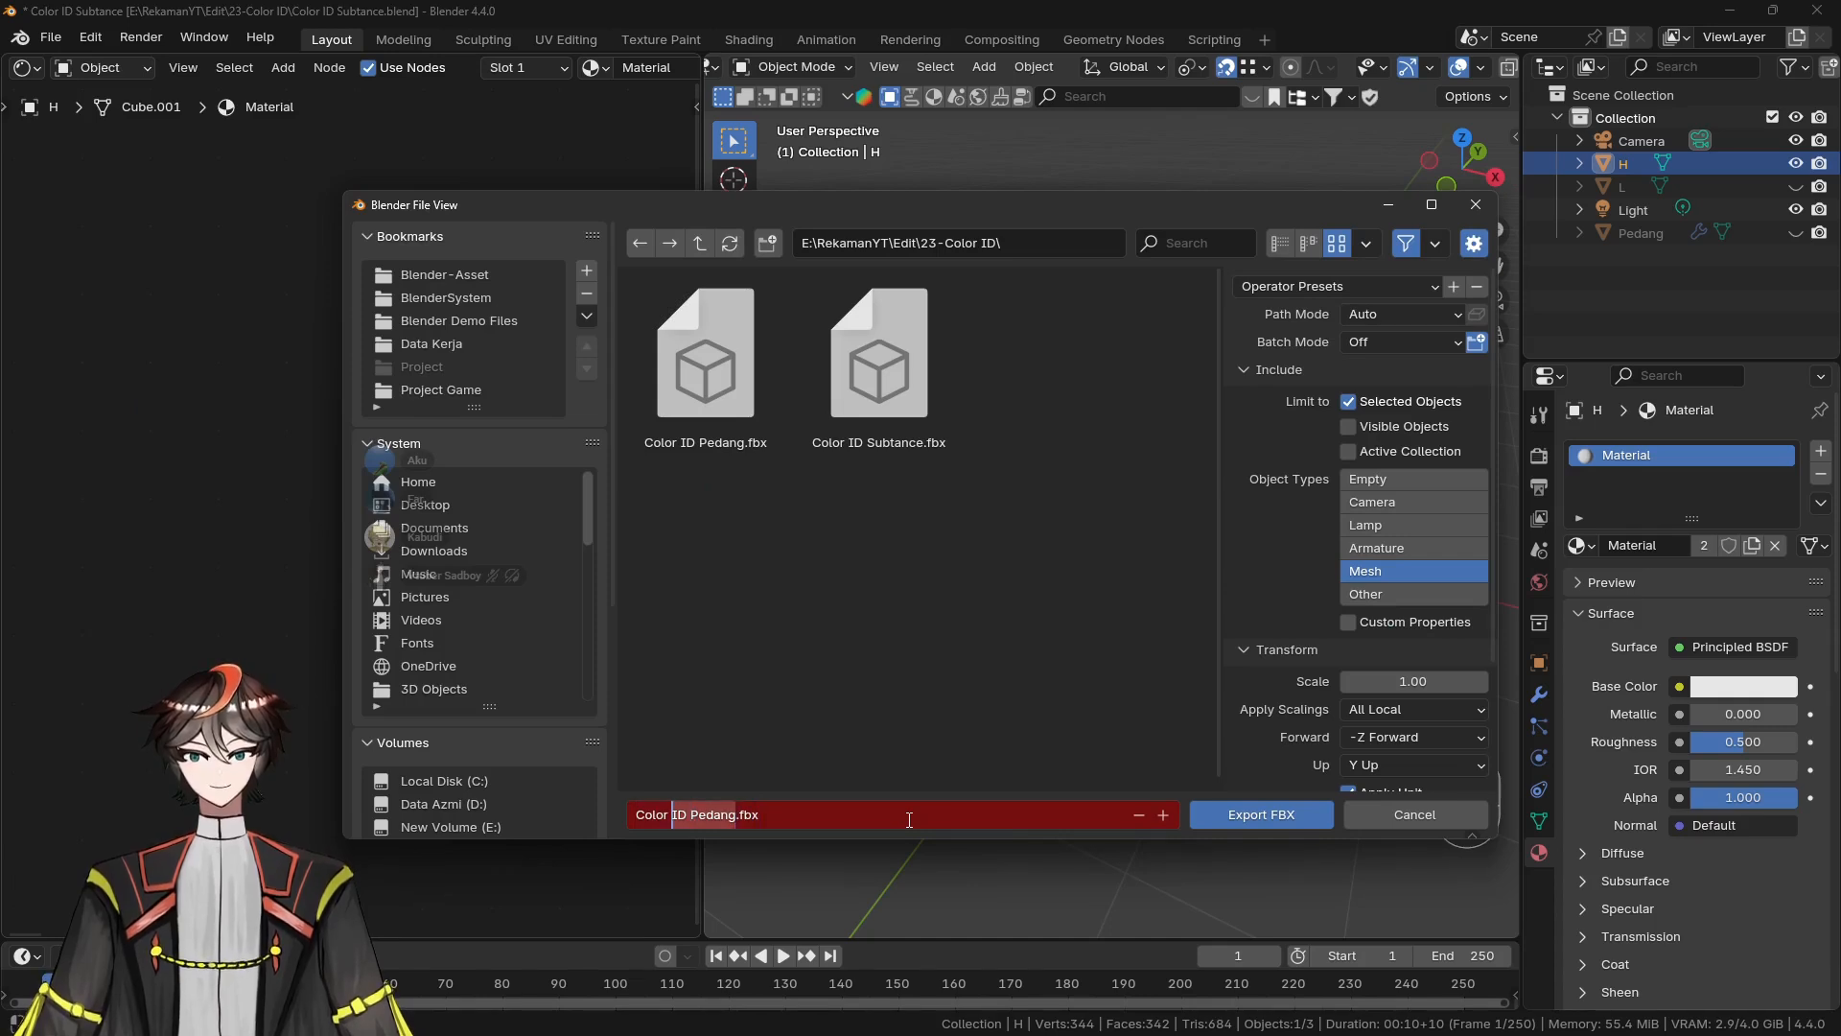
pyautogui.write('H')
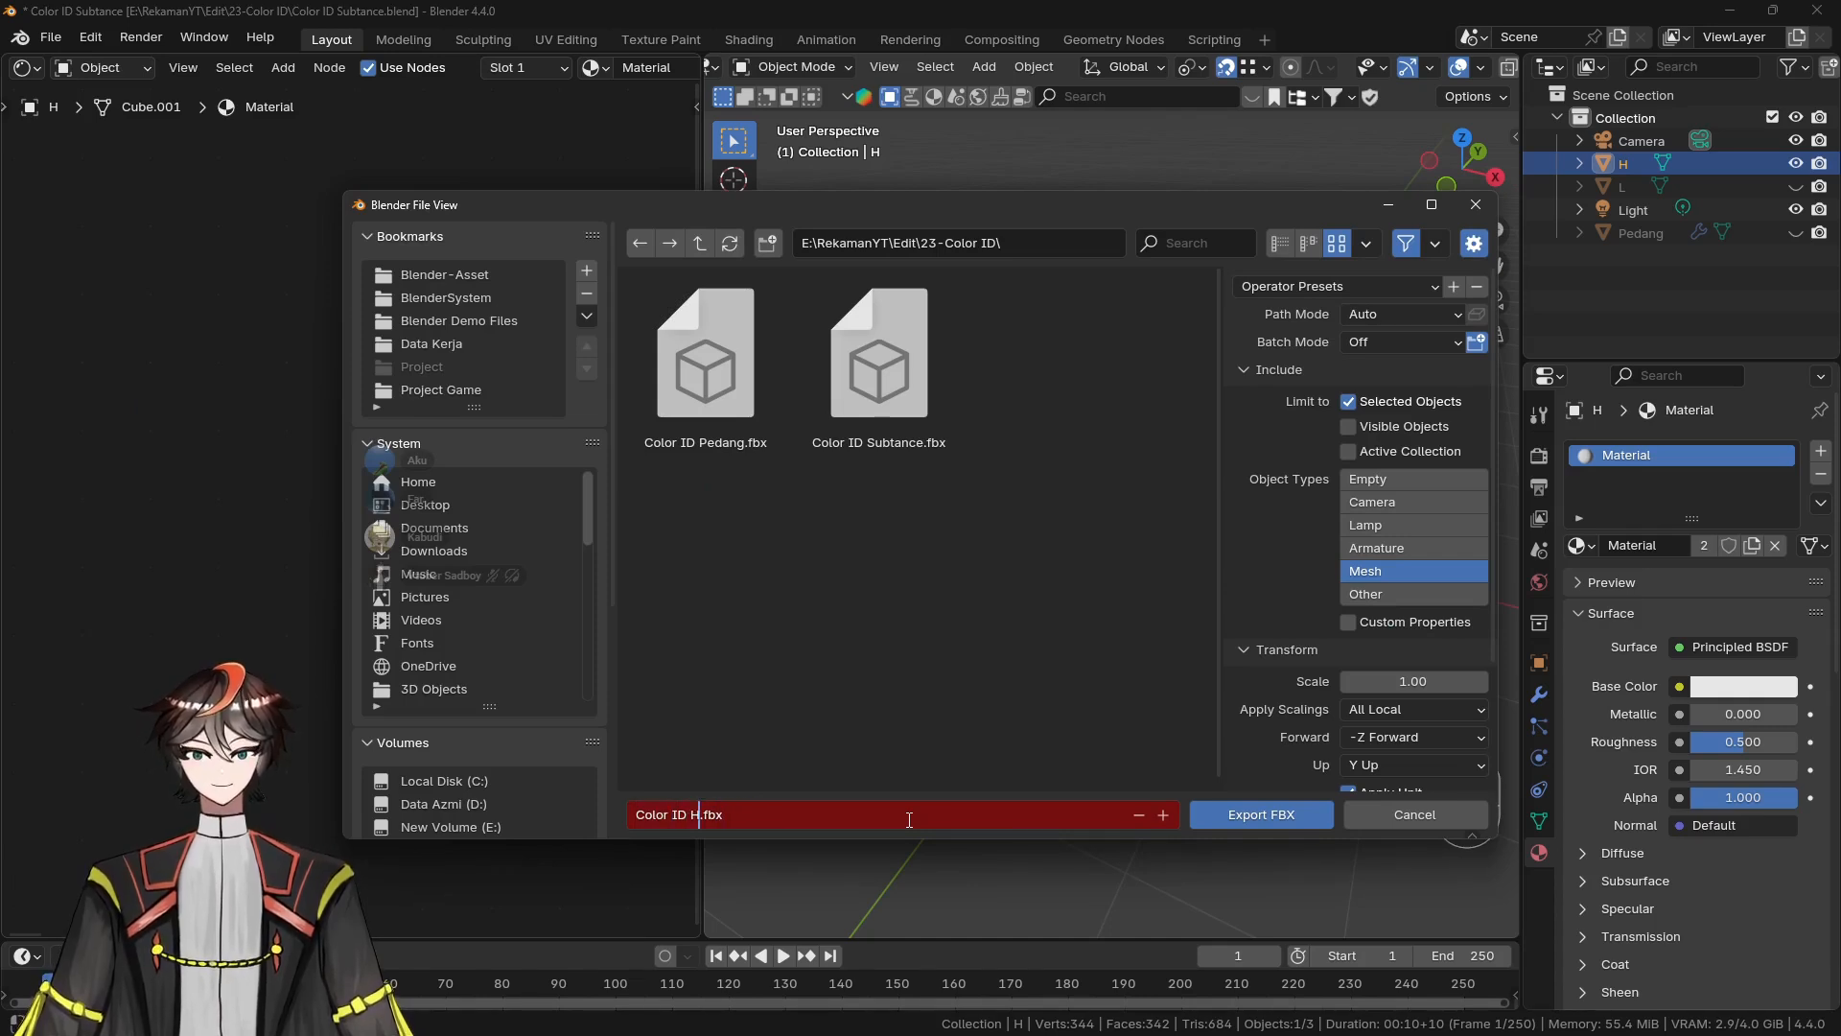
pyautogui.click(1303, 811)
# Unhide the L cube, hide H, and select L
pyautogui.click(1795, 186)
pyautogui.click(1795, 163)
pyautogui.click(1143, 453)
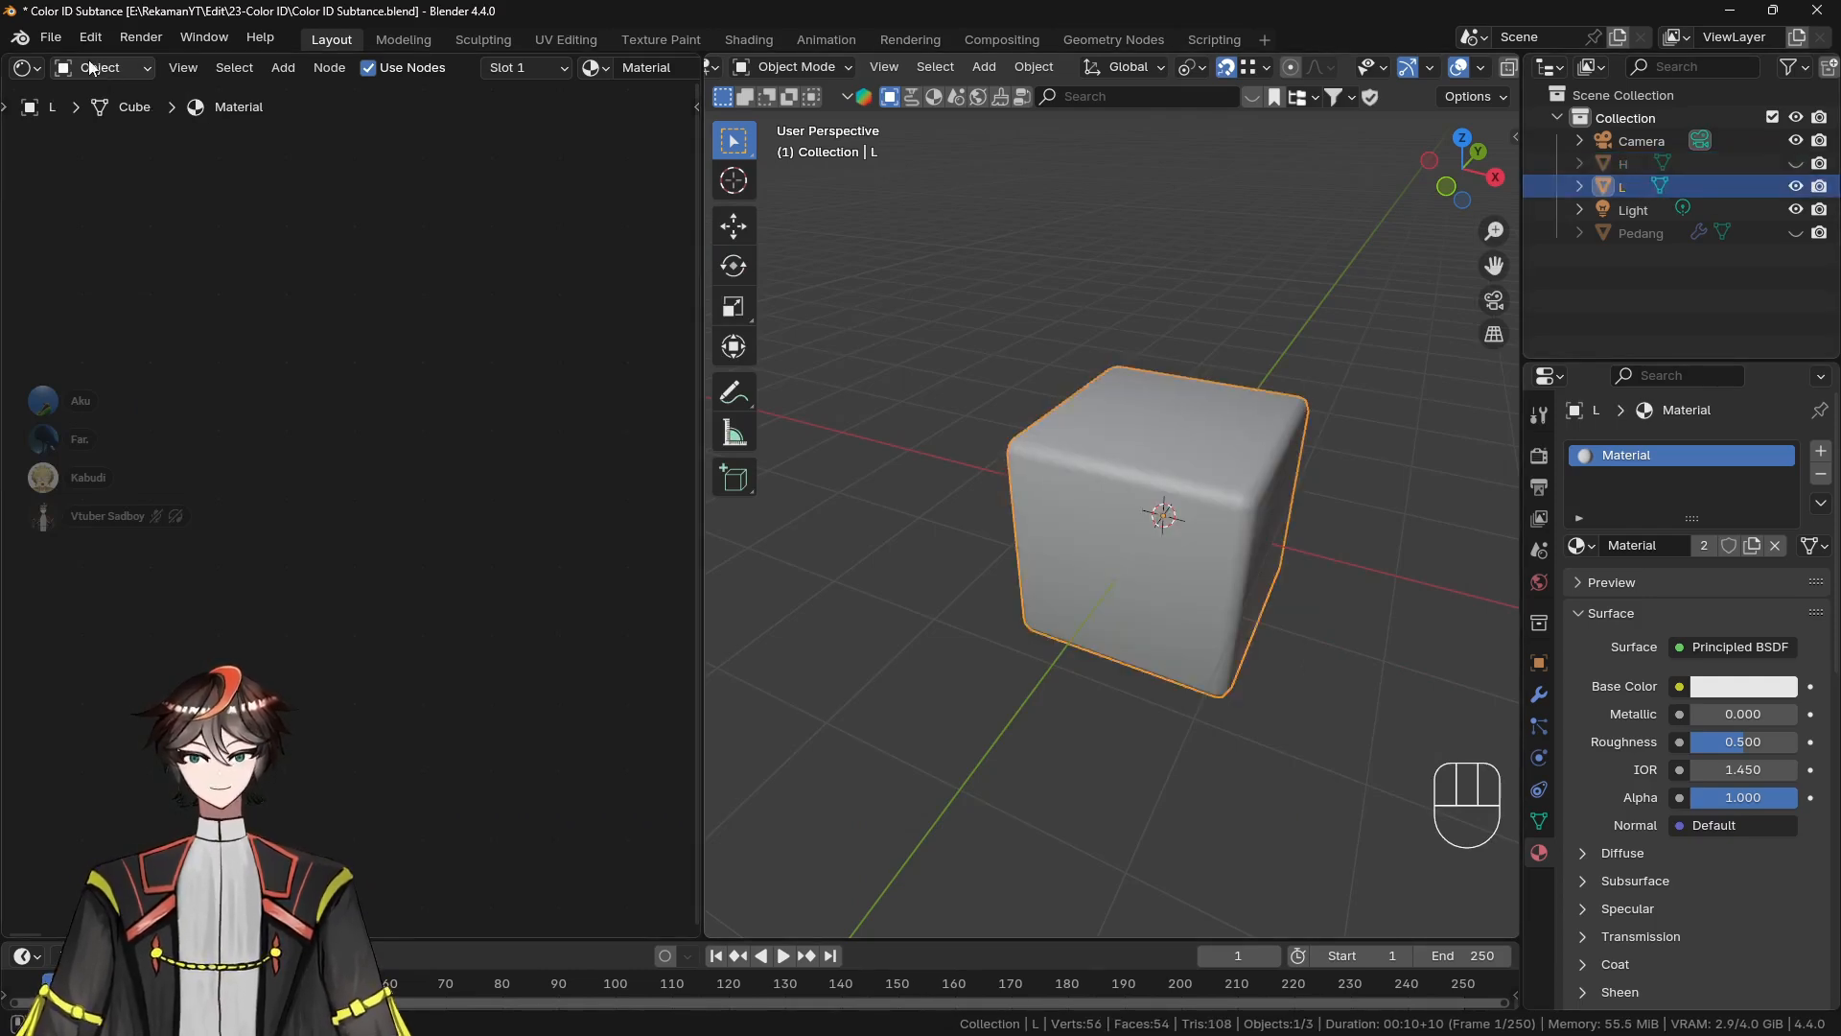
# Export the selected L cube as an FBX file named "Color ID L.fbx" in the same folder
pyautogui.click(50, 36)
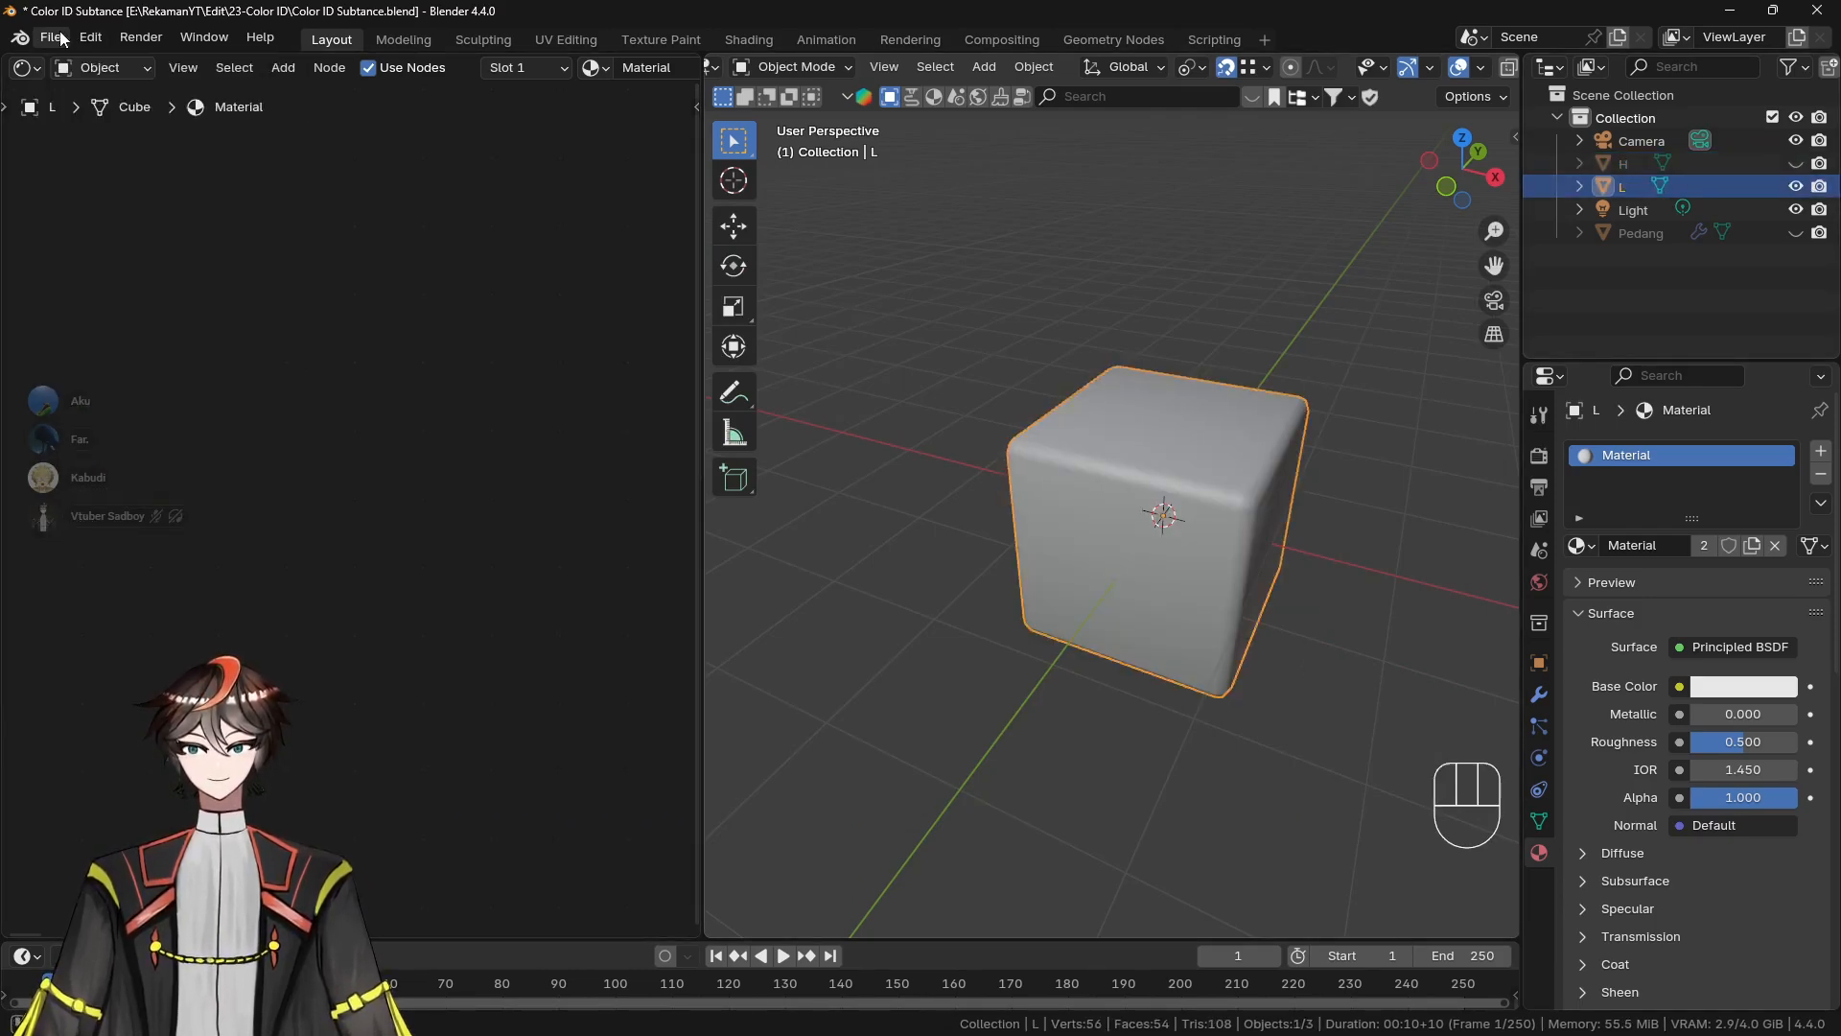
pyautogui.click(51, 36)
pyautogui.moveTo(140, 383)
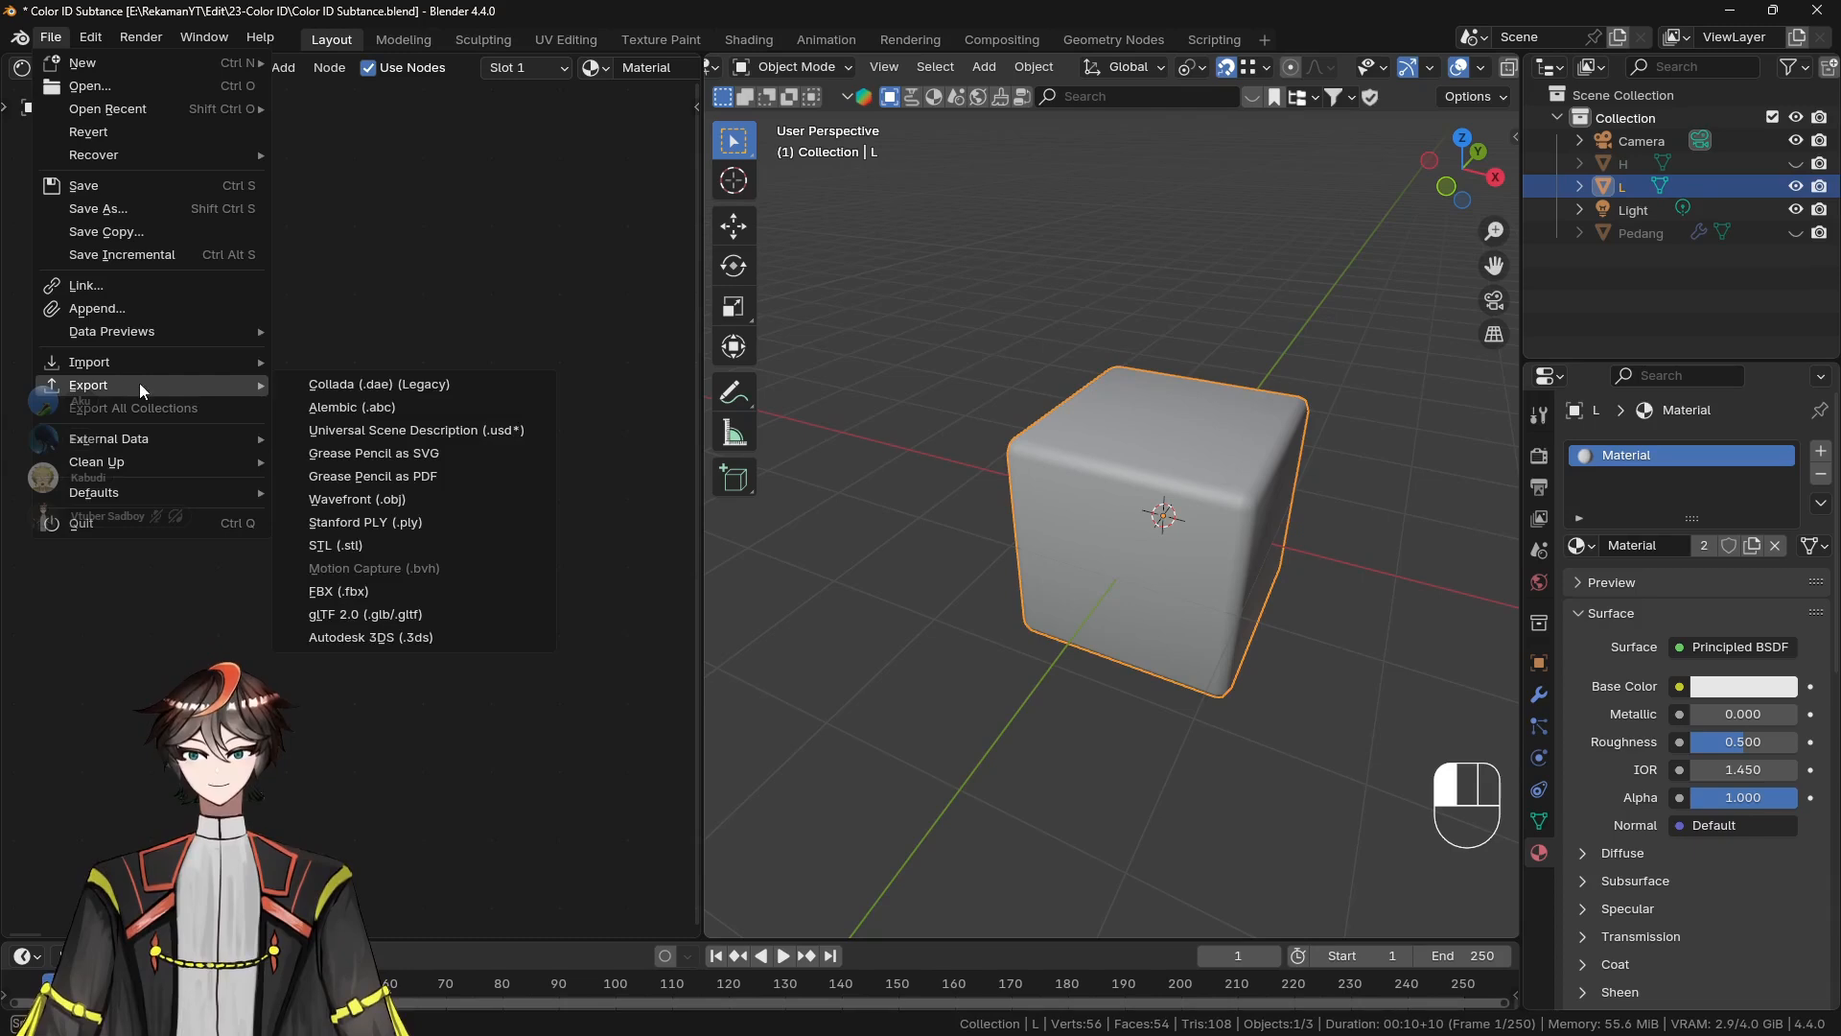
pyautogui.click(384, 597)
pyautogui.click(933, 822)
pyautogui.click(933, 823)
pyautogui.press('Left')
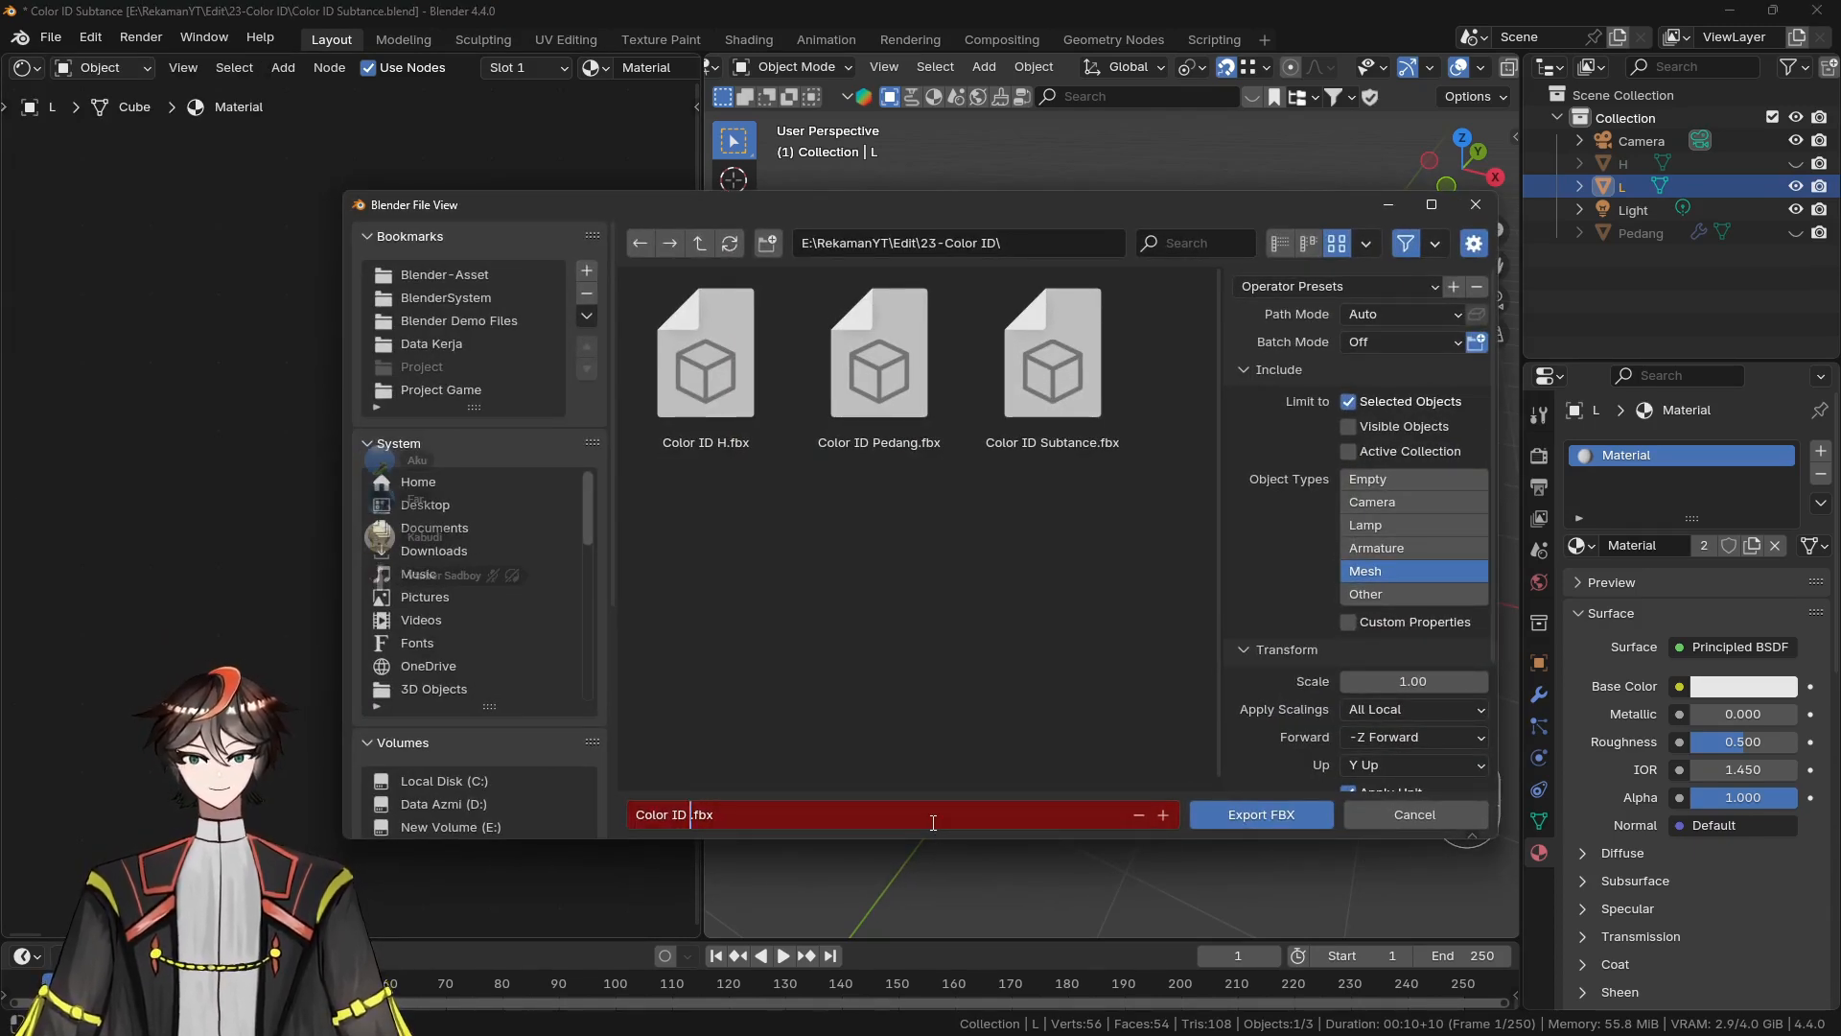
pyautogui.click(1212, 815)
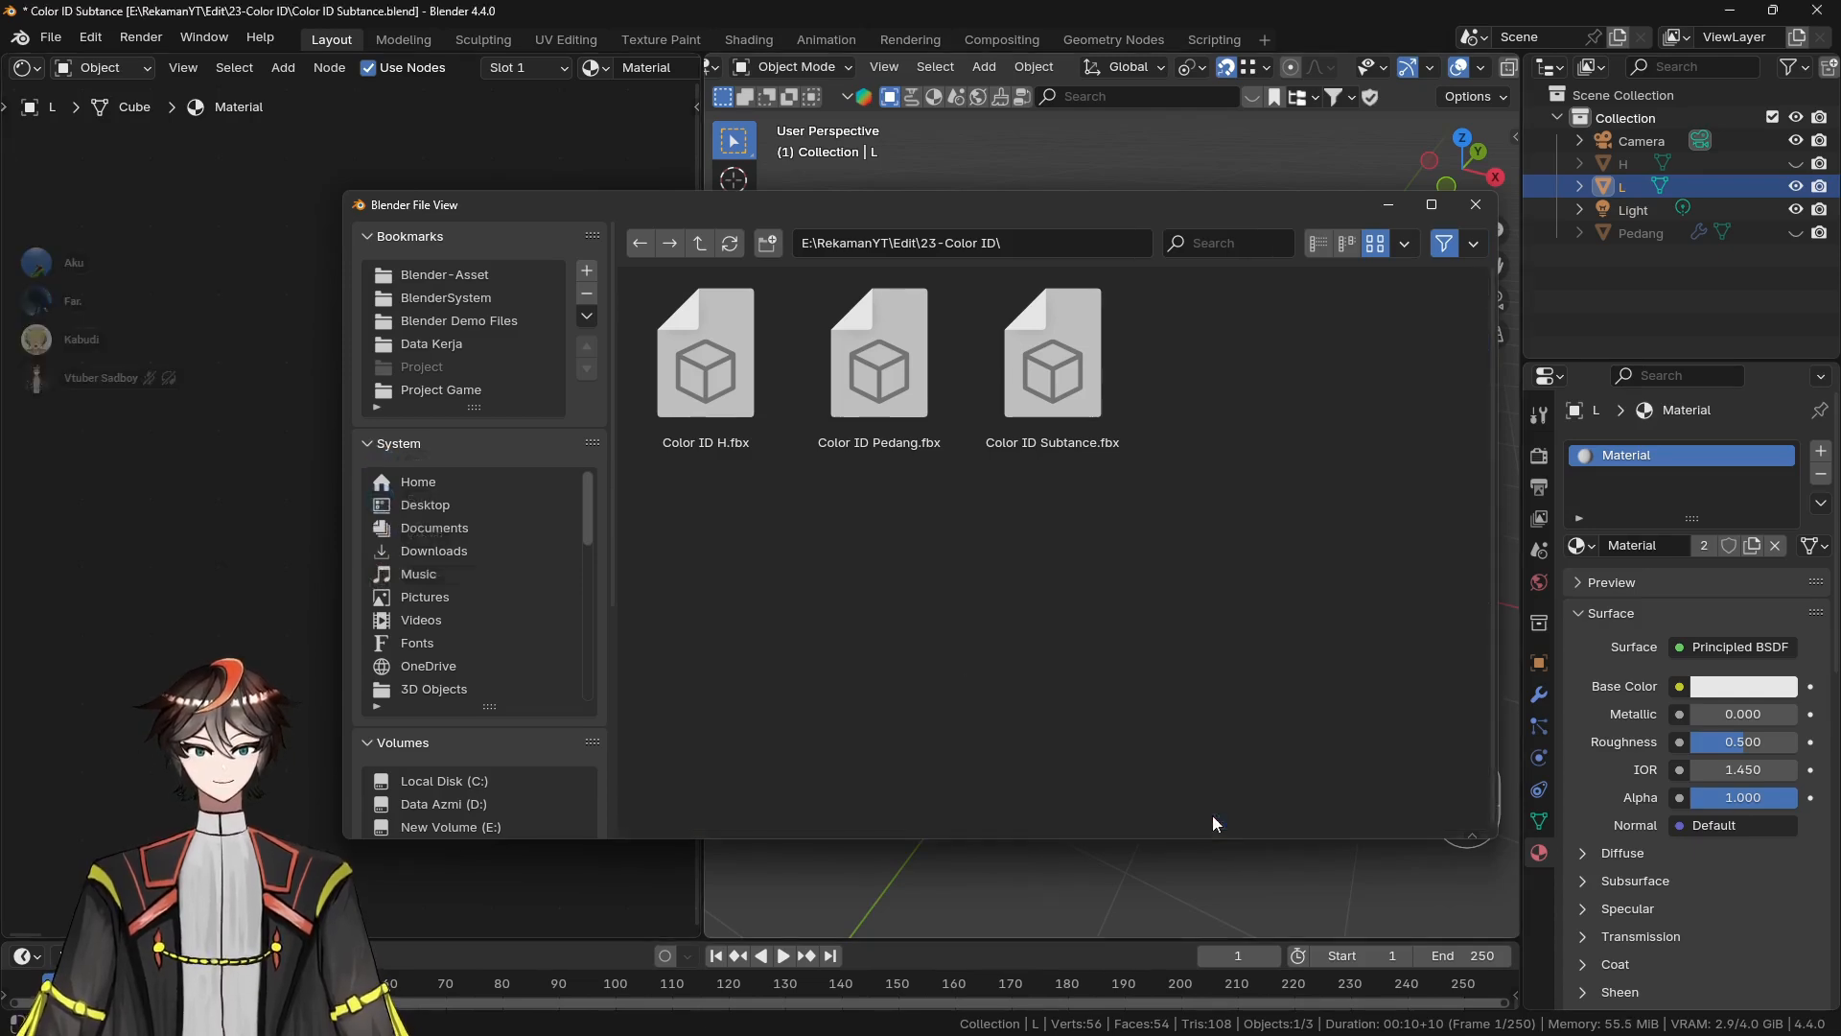
# Switch to File Explorer, preview Color ID H.fbx and Color ID L.fbx in 3D Viewer, and return to Blender
pyautogui.hotkey('alt', 'Tab')
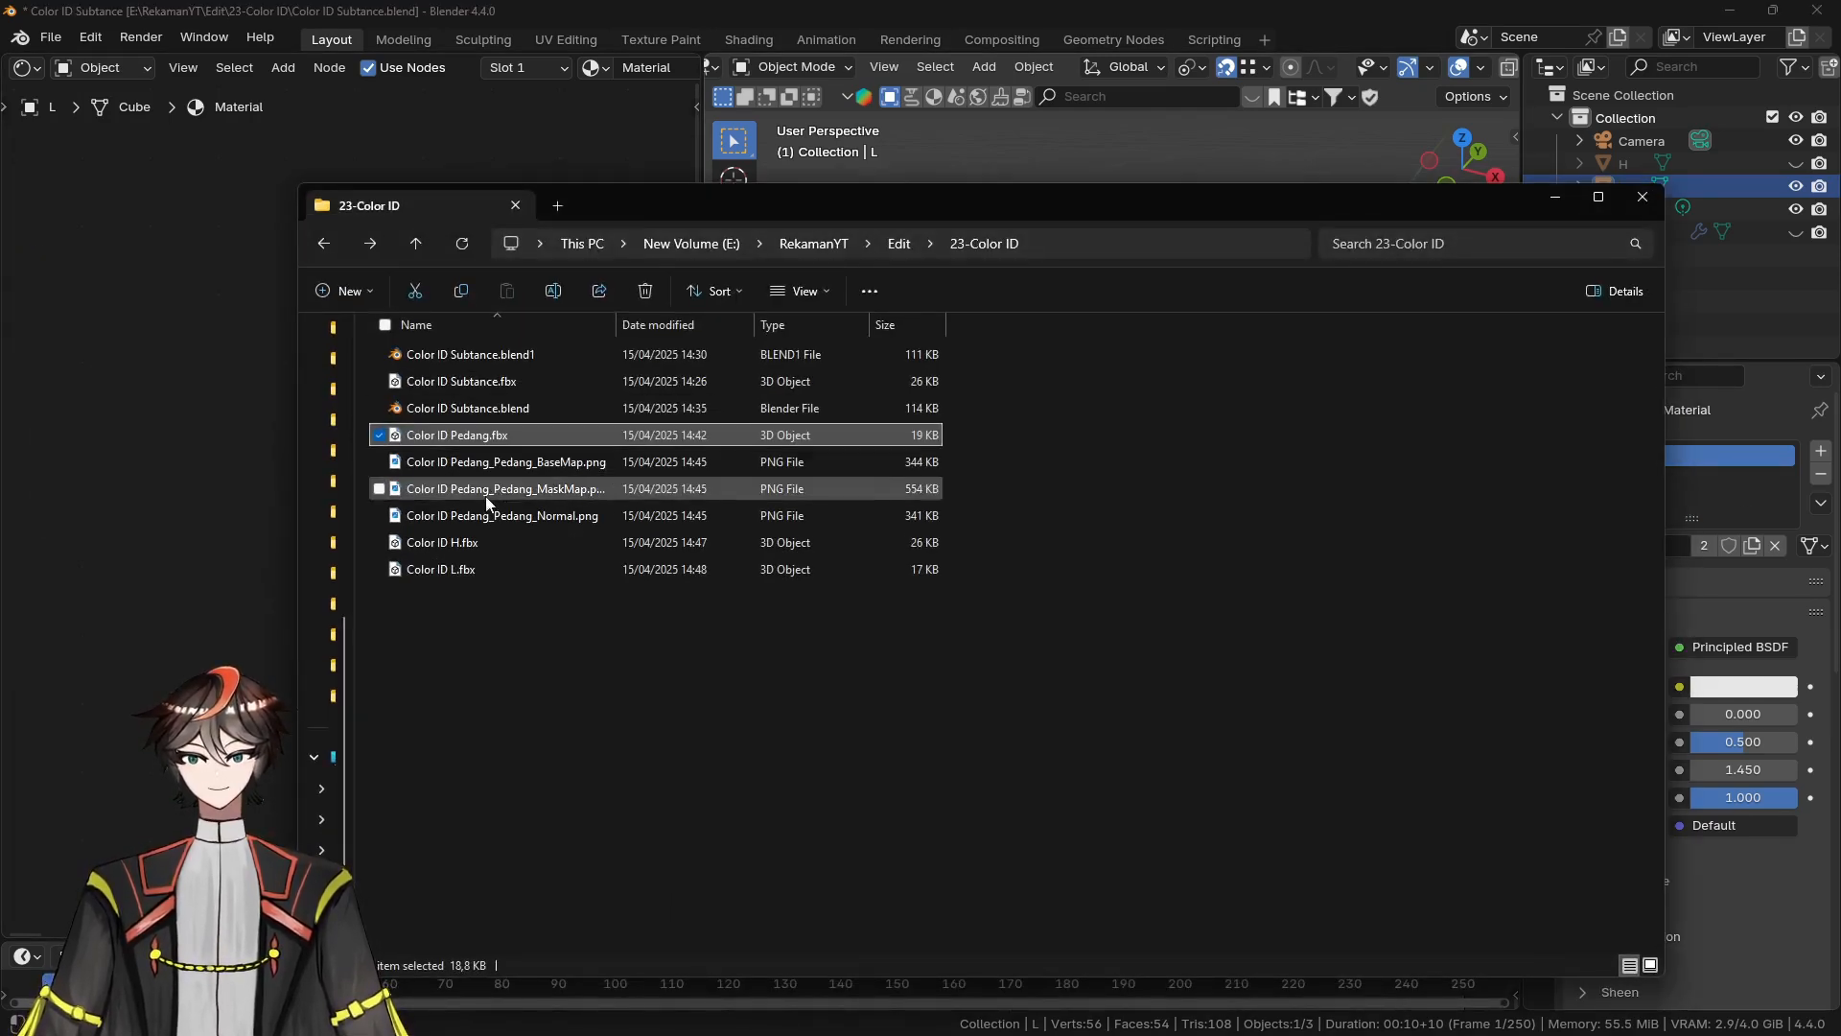
pyautogui.click(480, 543)
pyautogui.doubleClick(479, 543)
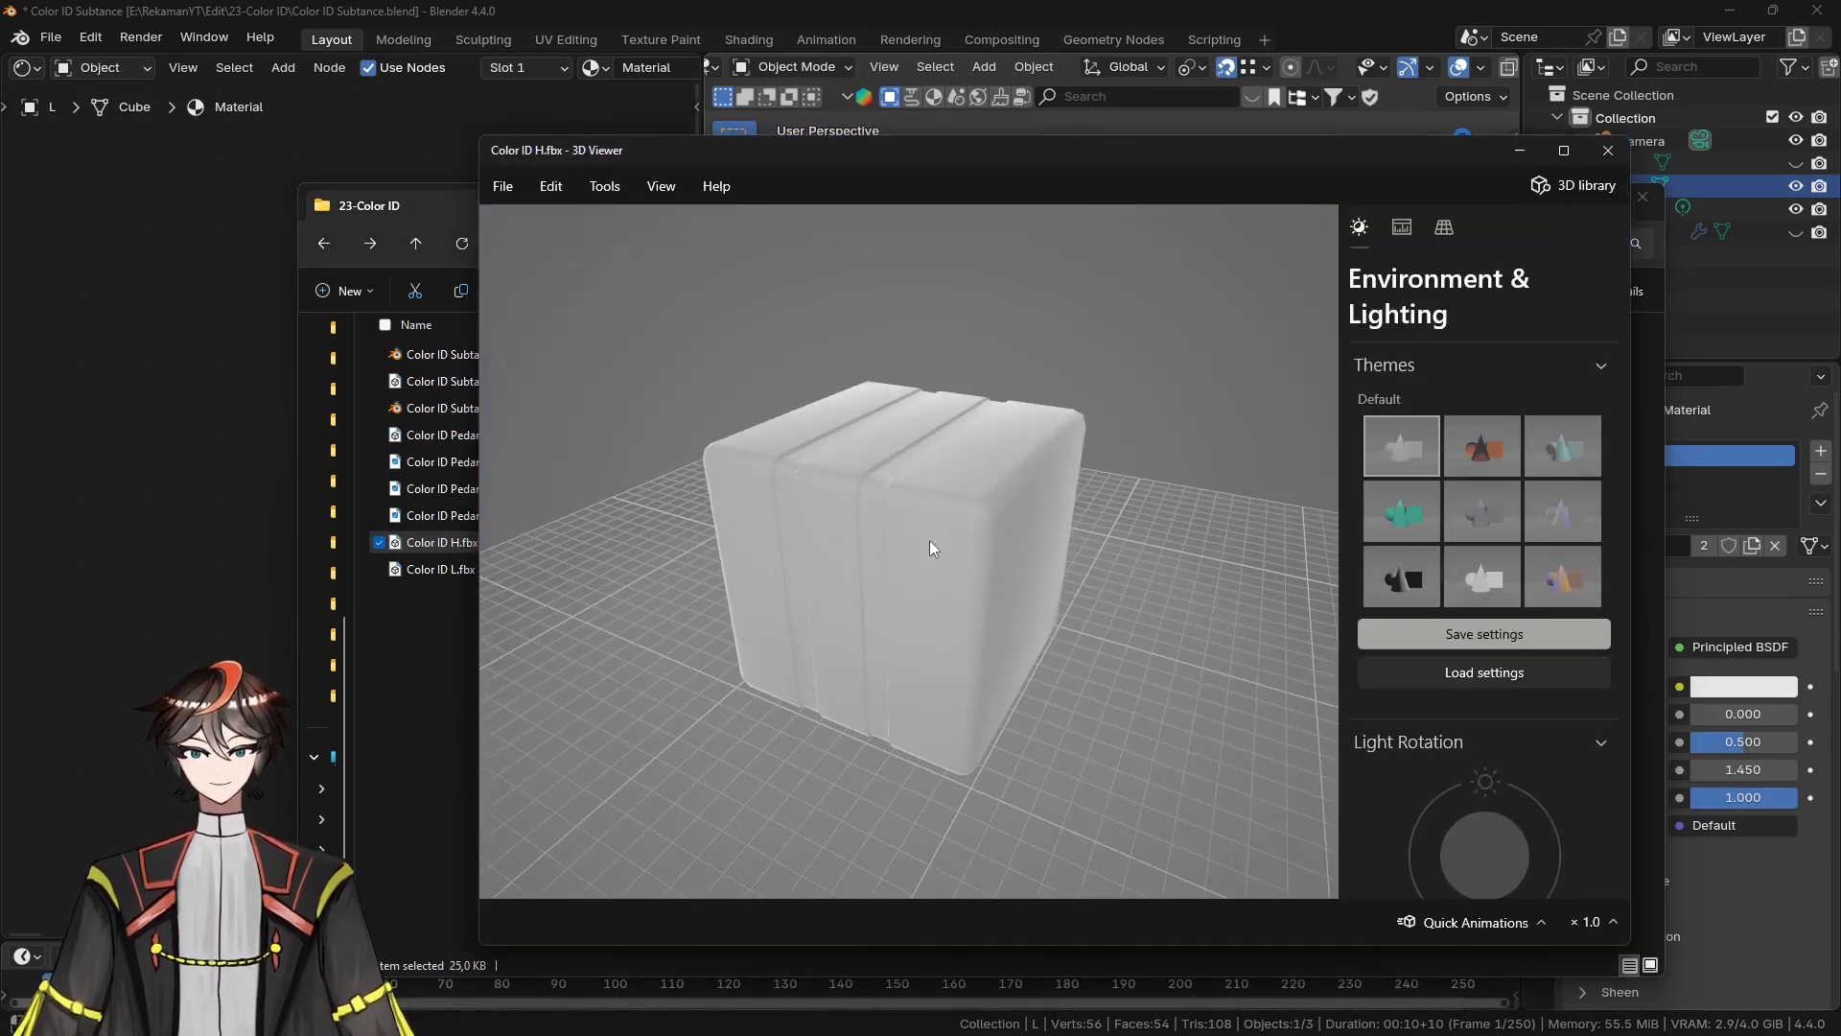
pyautogui.click(1608, 150)
pyautogui.doubleClick(647, 569)
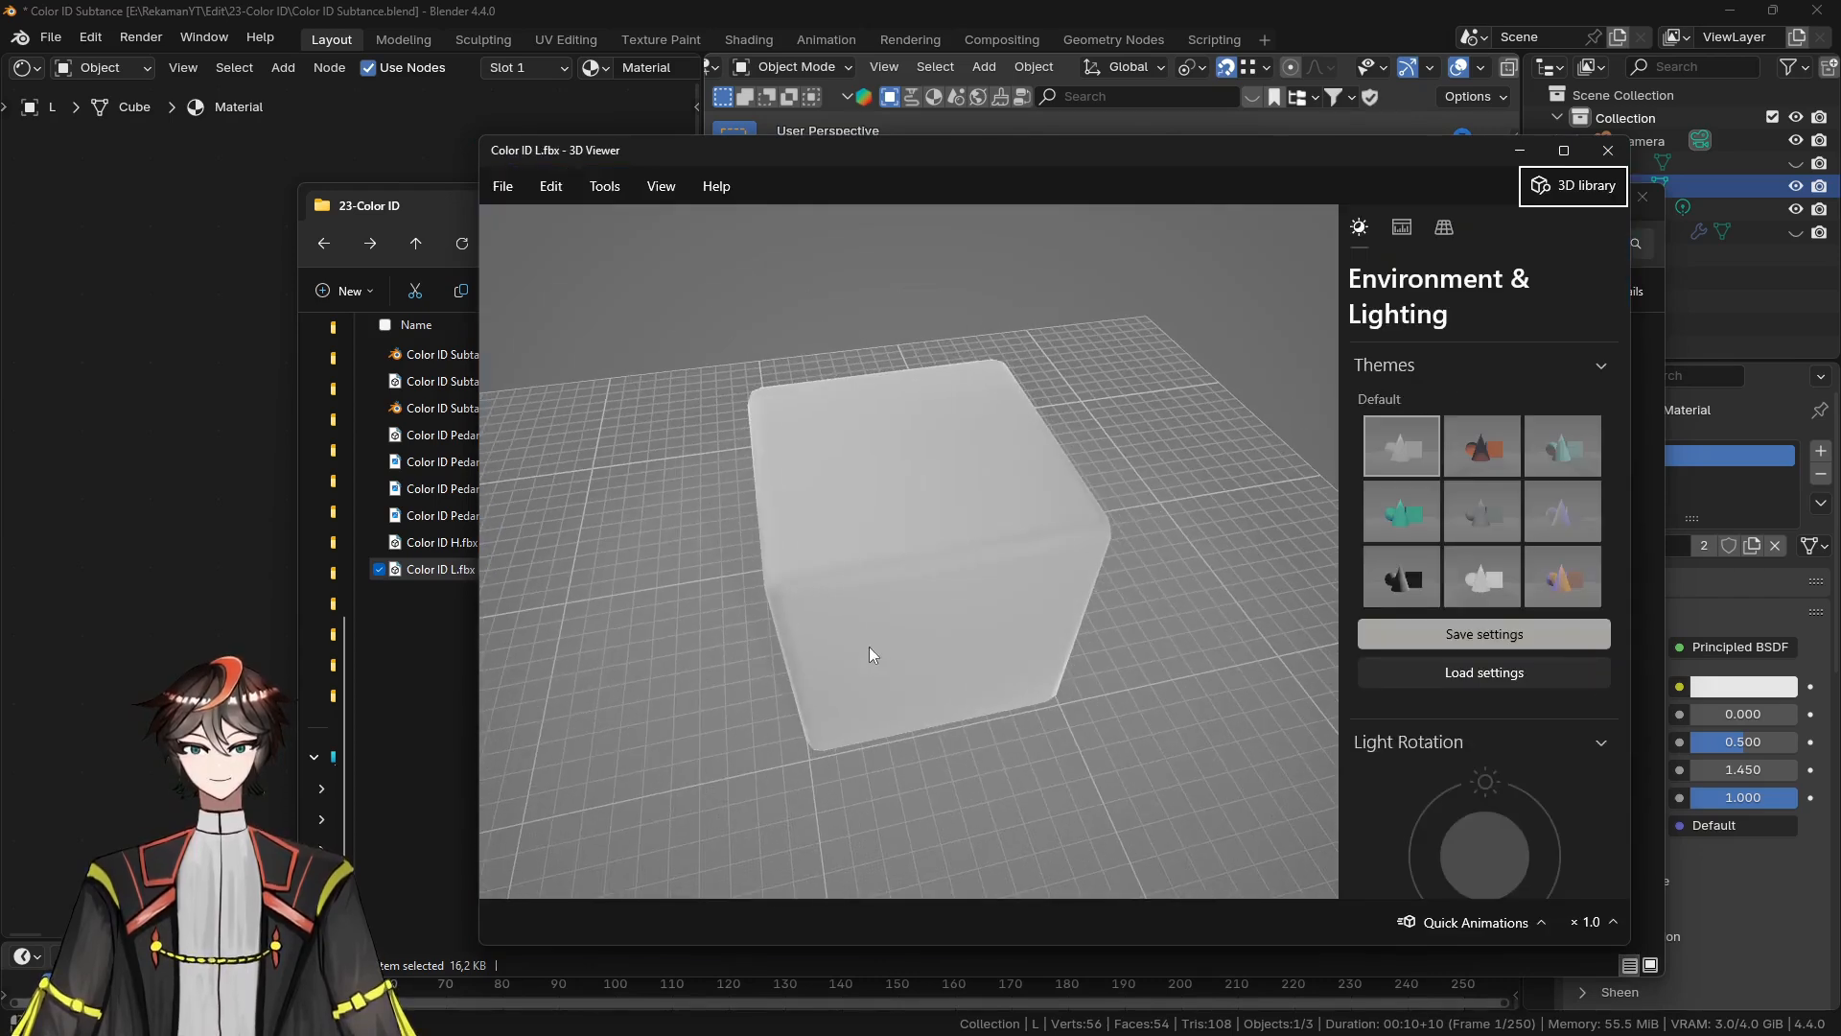
pyautogui.click(1608, 150)
pyautogui.click(1553, 199)
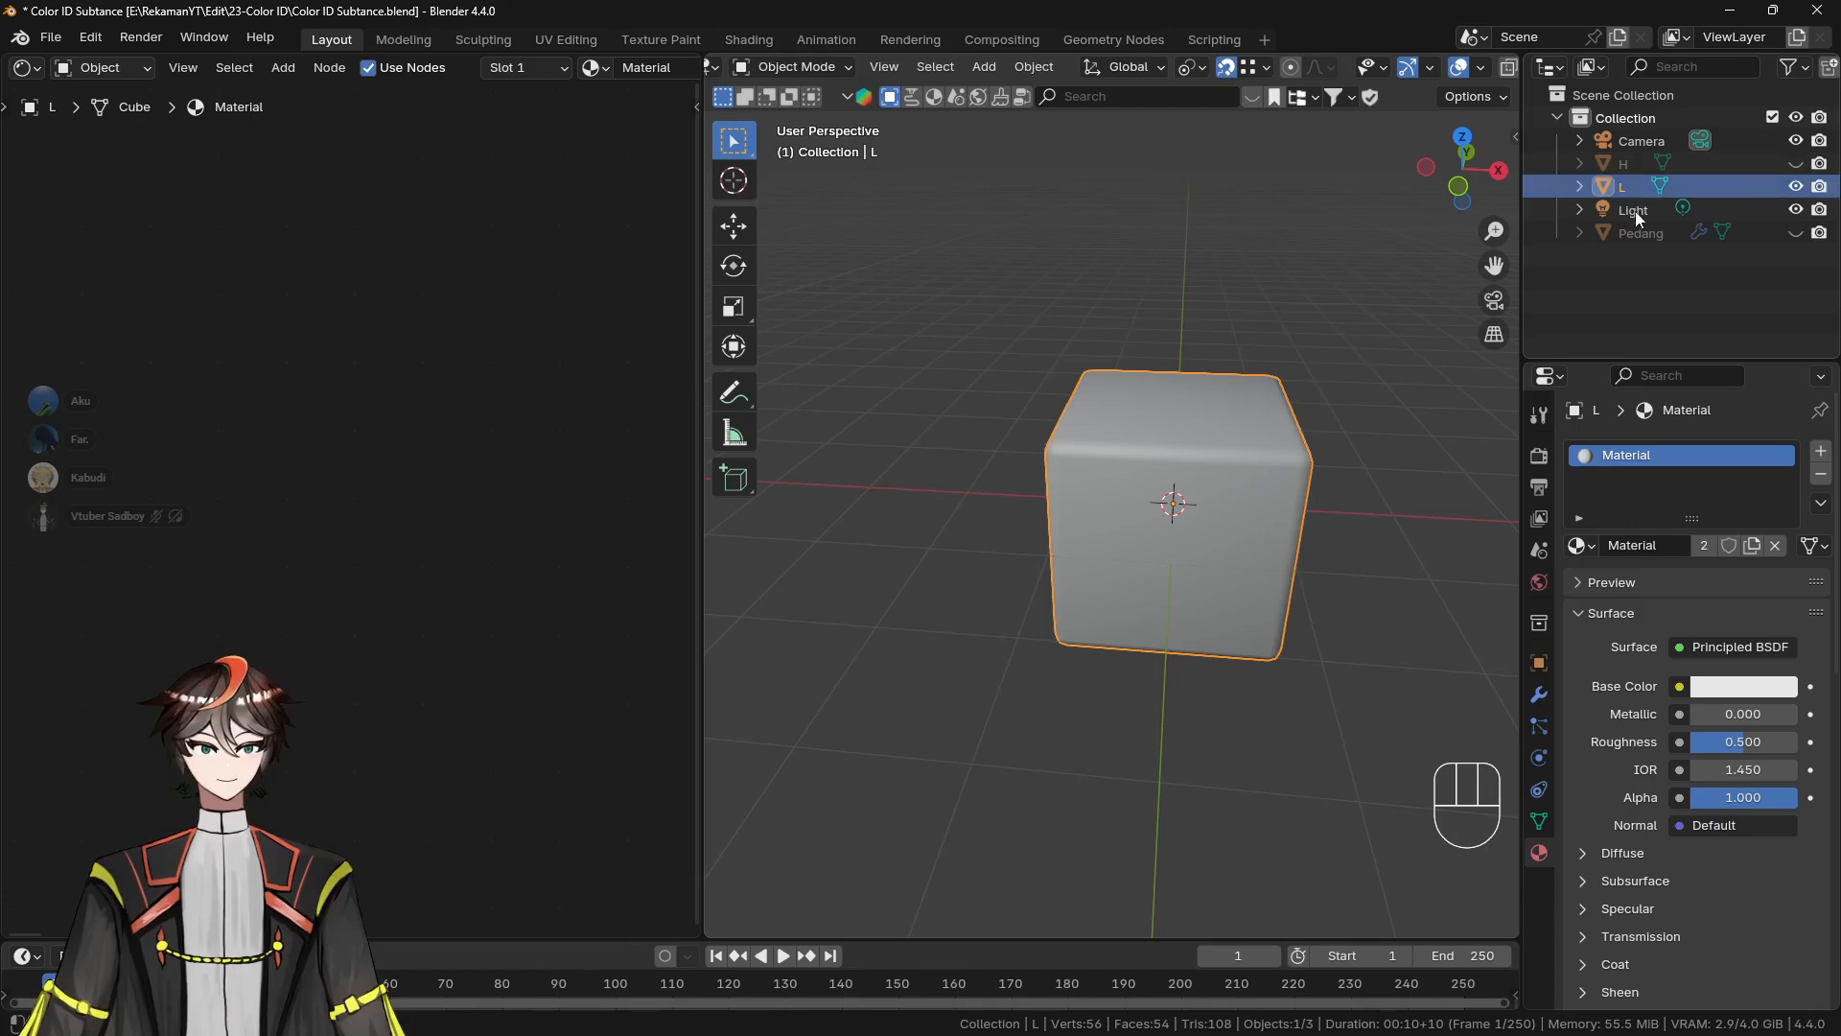
# View the L cube in Vertex Paint mode to check its vertex colors, and return to Object Mode
pyautogui.press('Tab')
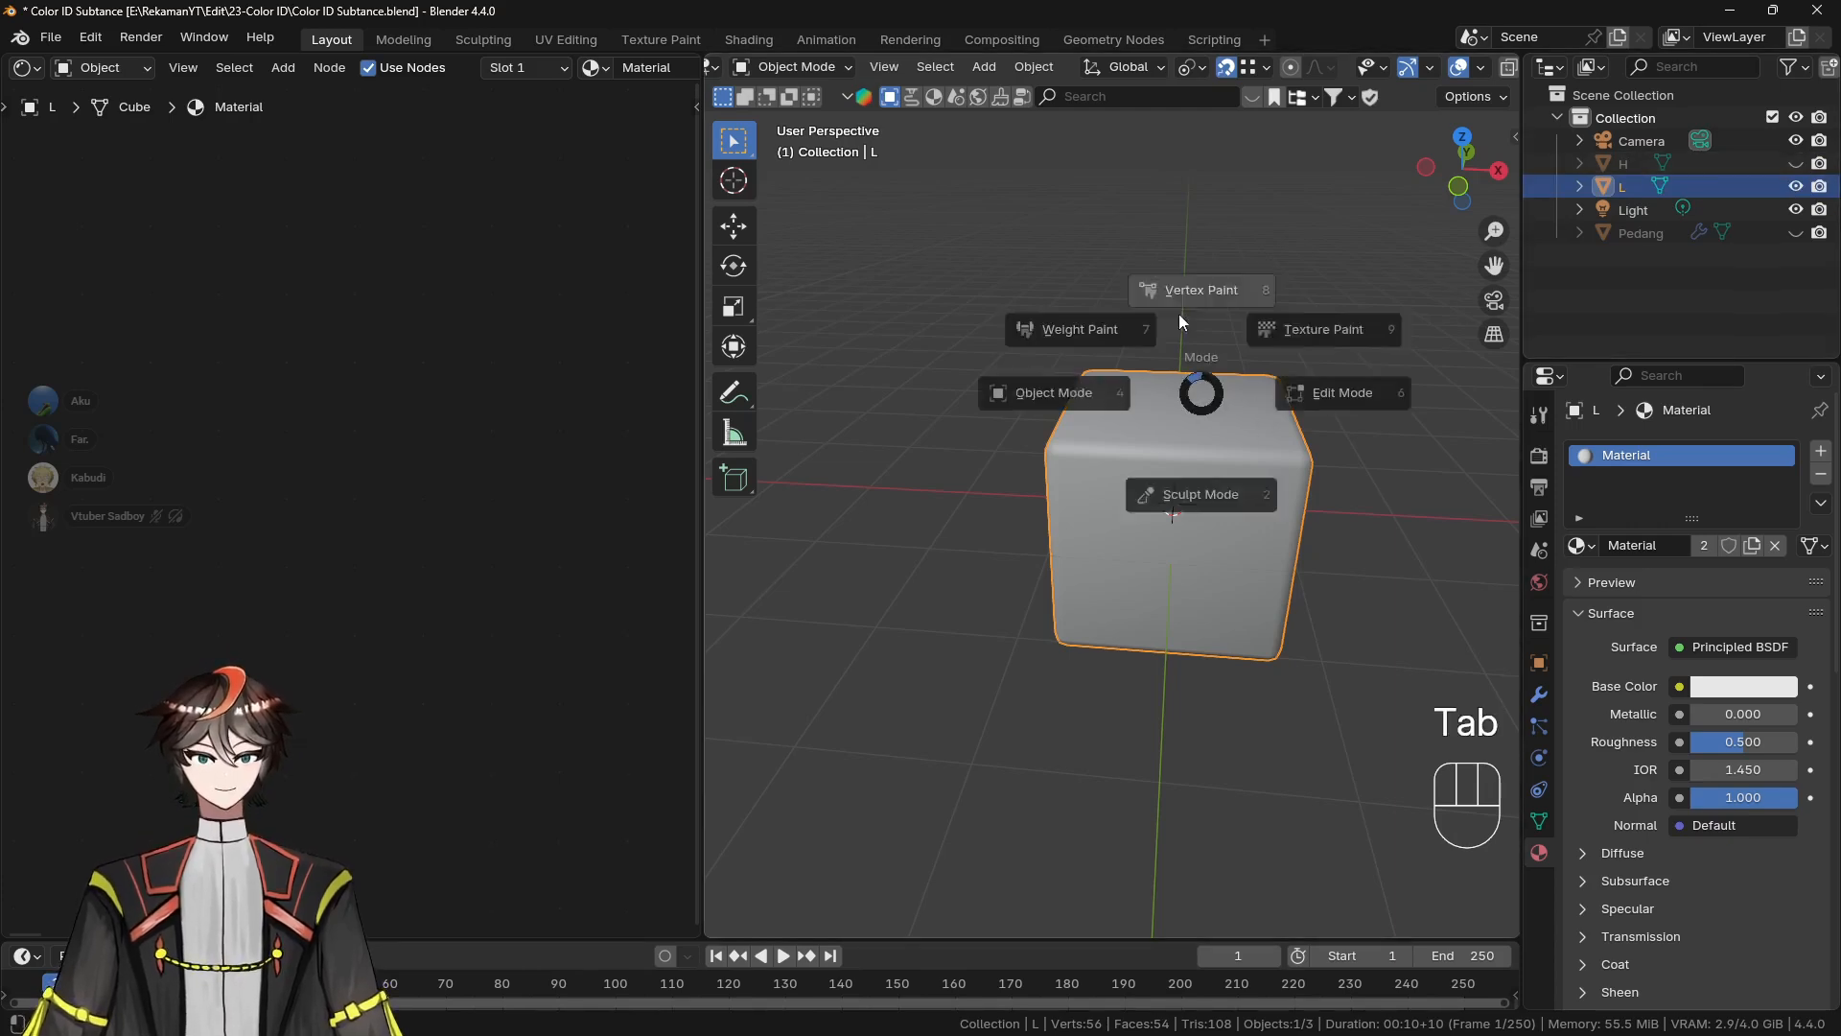
pyautogui.click(1220, 296)
pyautogui.press('Tab')
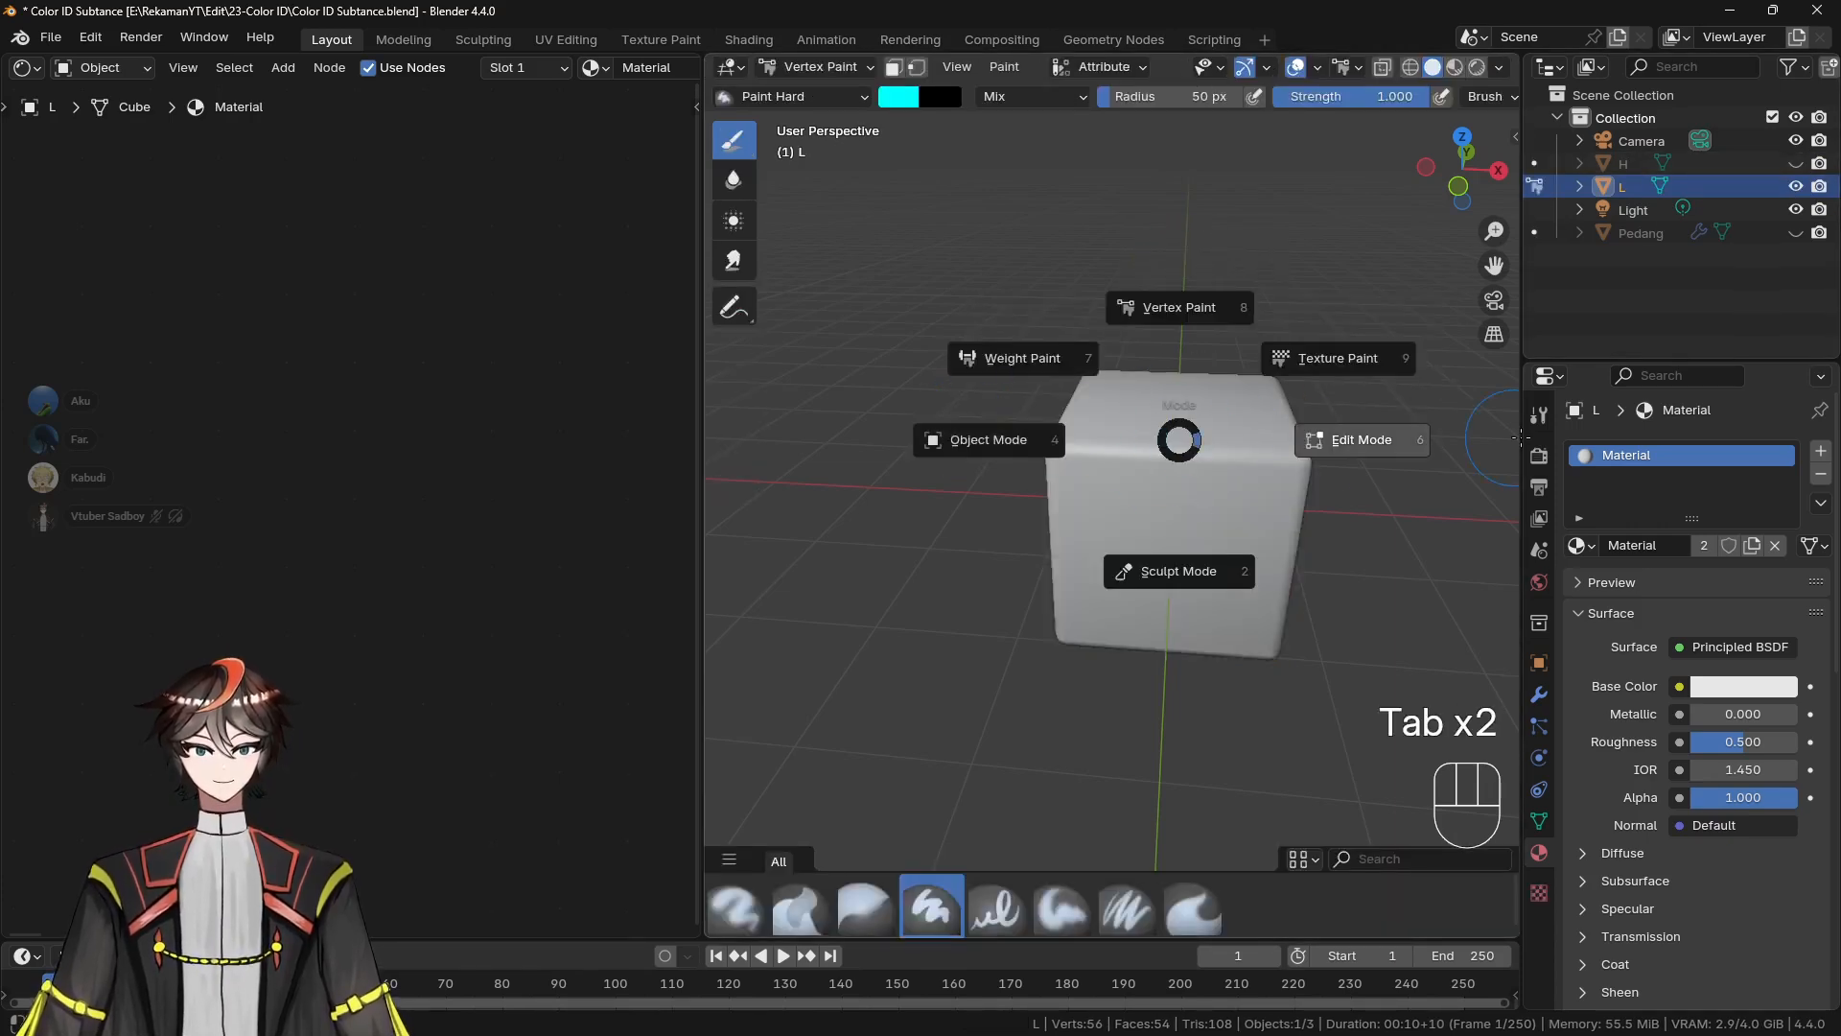
pyautogui.click(987, 439)
# Show H instead of L, compare its vertex colors in Vertex Paint mode, and switch back to showing L in Object Mode
pyautogui.click(1796, 186)
pyautogui.click(1218, 457)
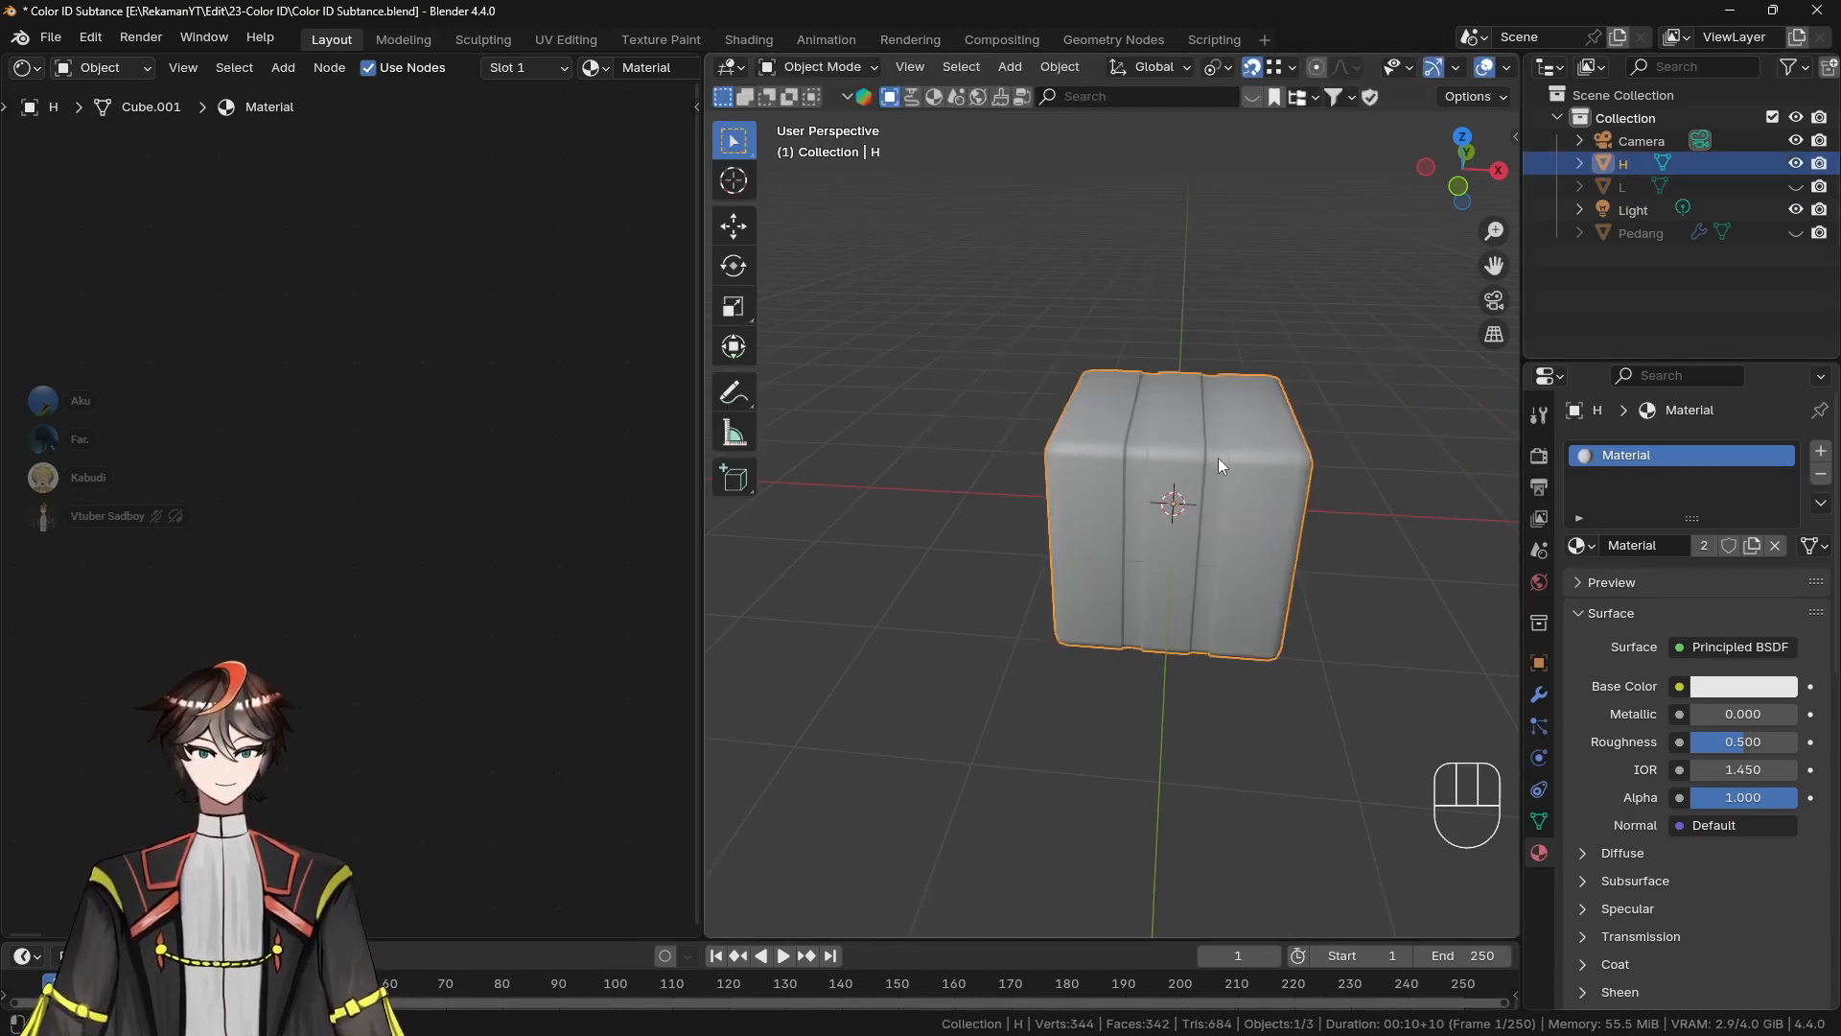
pyautogui.press('Tab')
pyautogui.click(1240, 240)
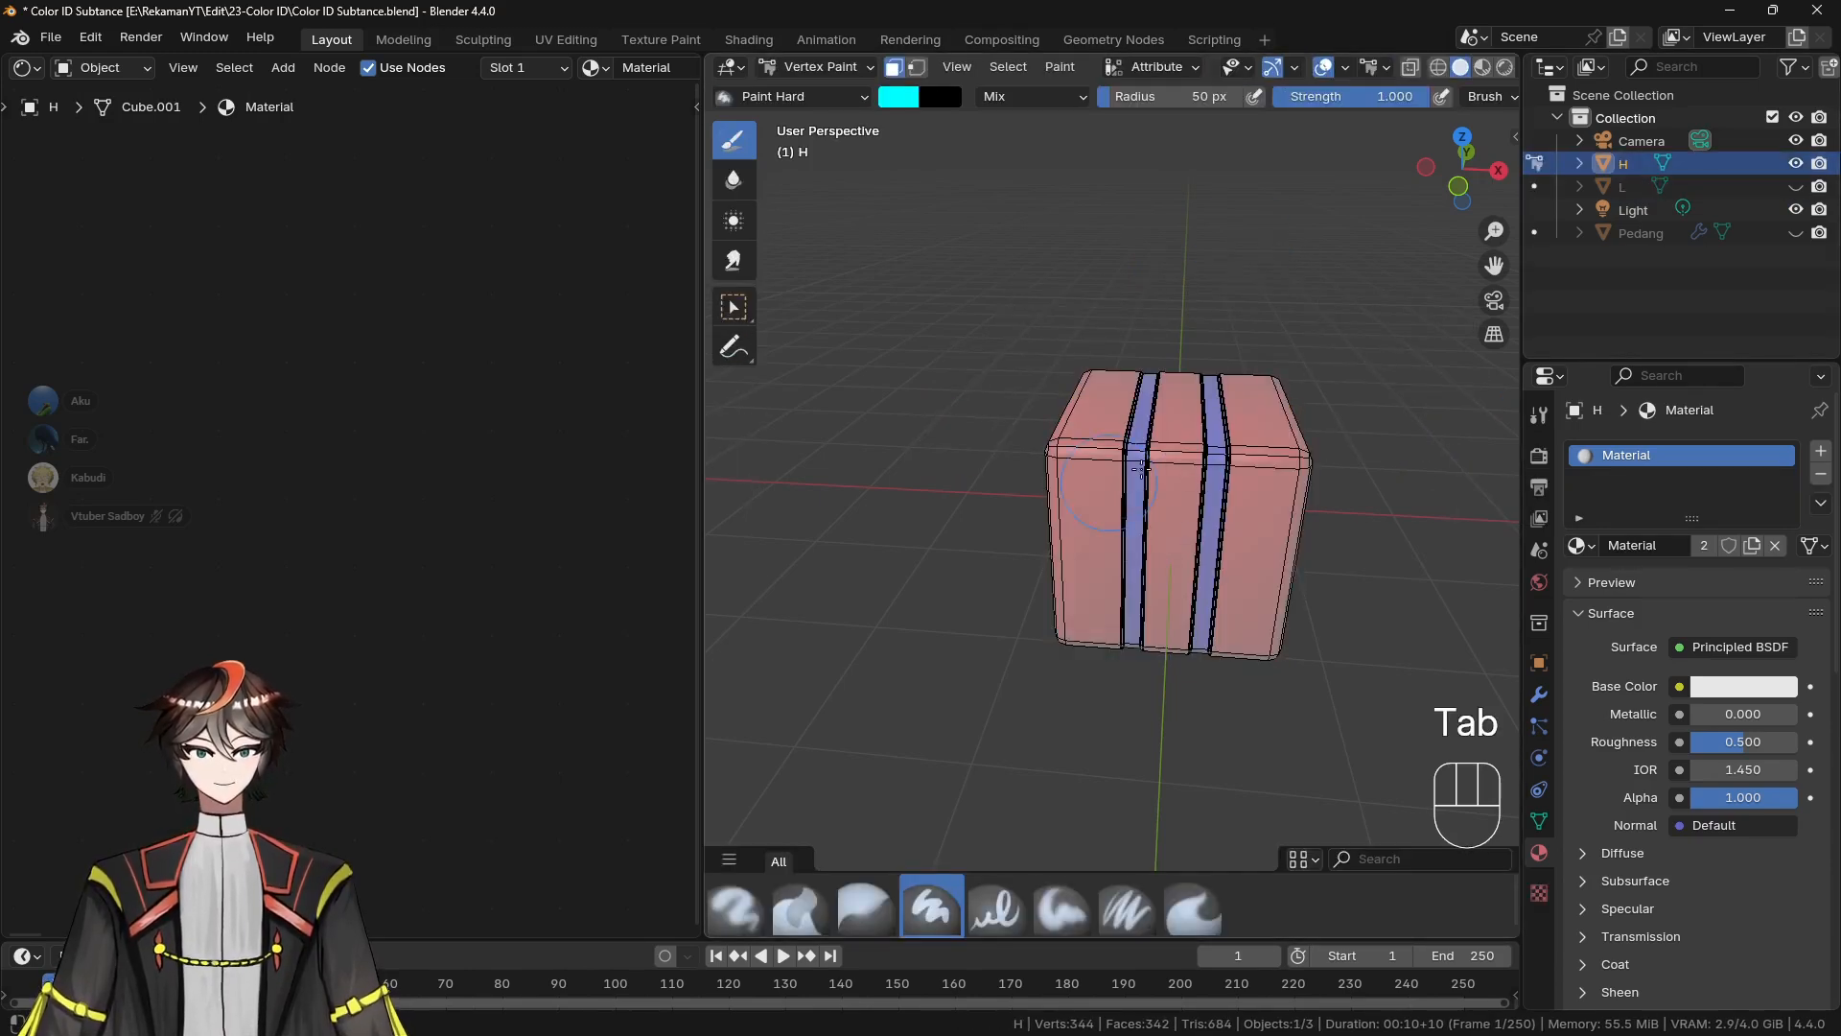
pyautogui.press('Tab')
pyautogui.click(769, 427)
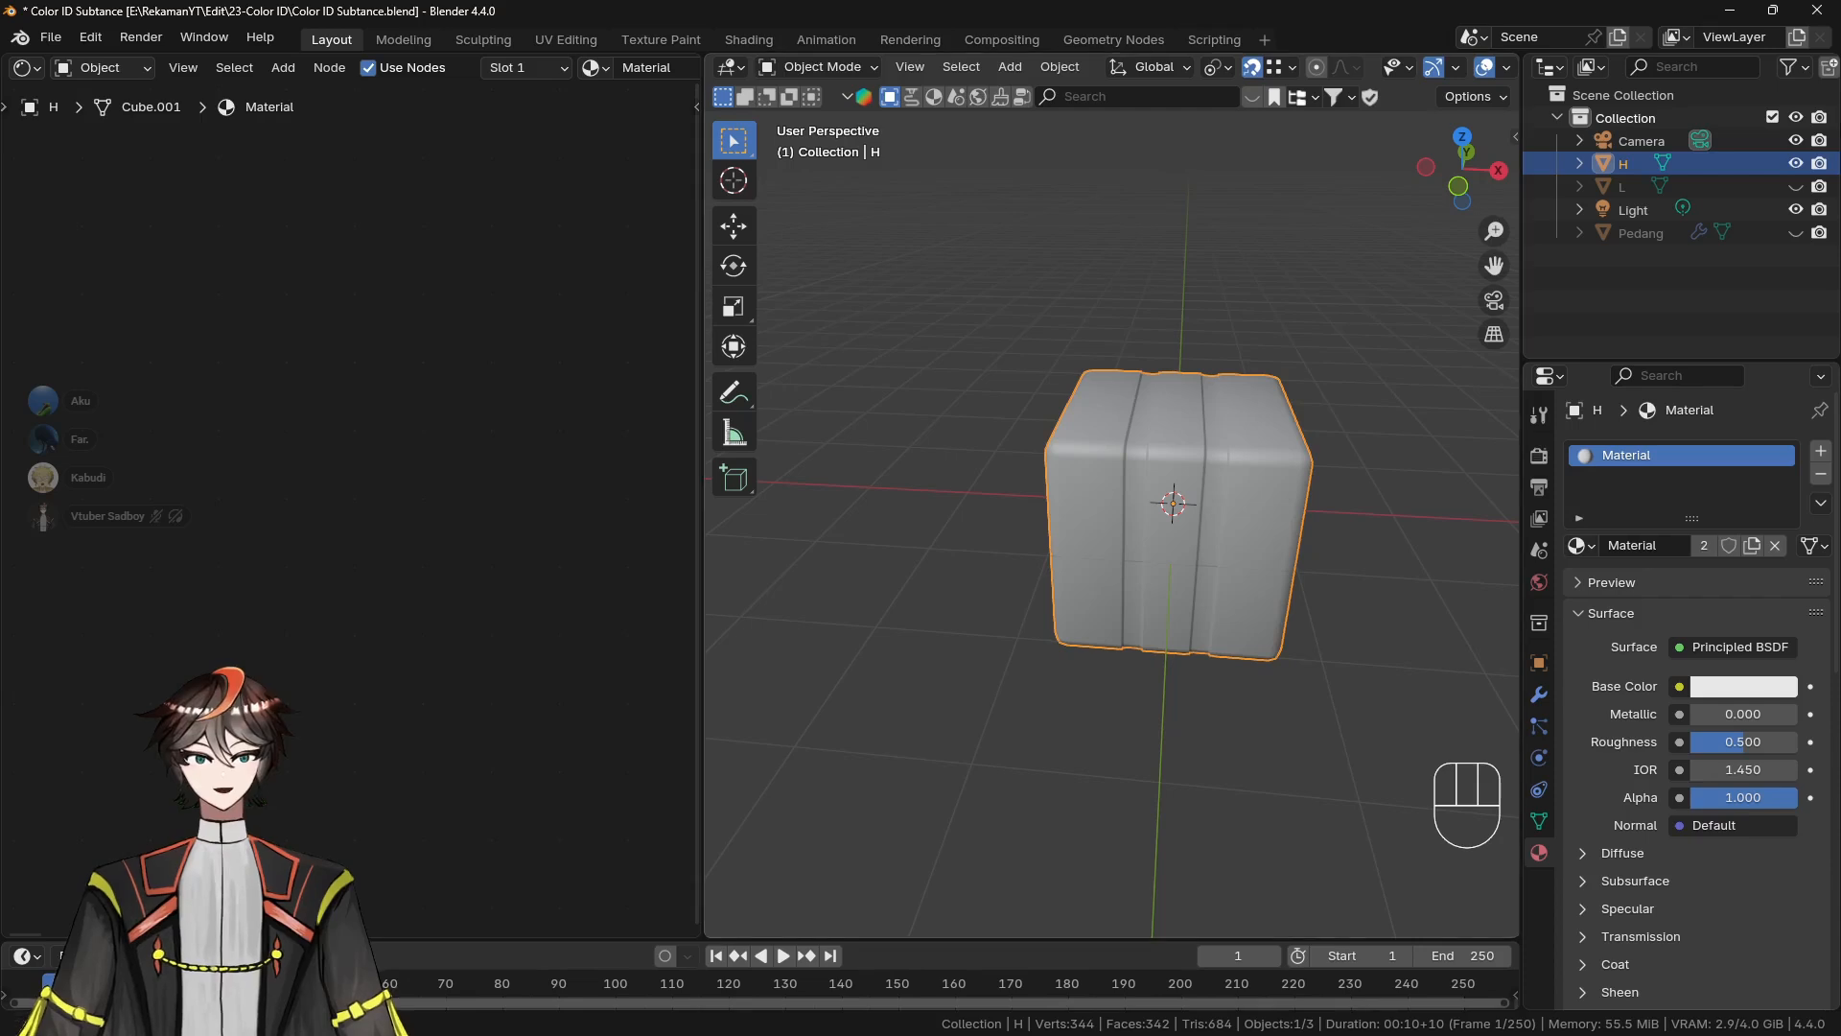
pyautogui.click(1795, 163)
pyautogui.click(1794, 186)
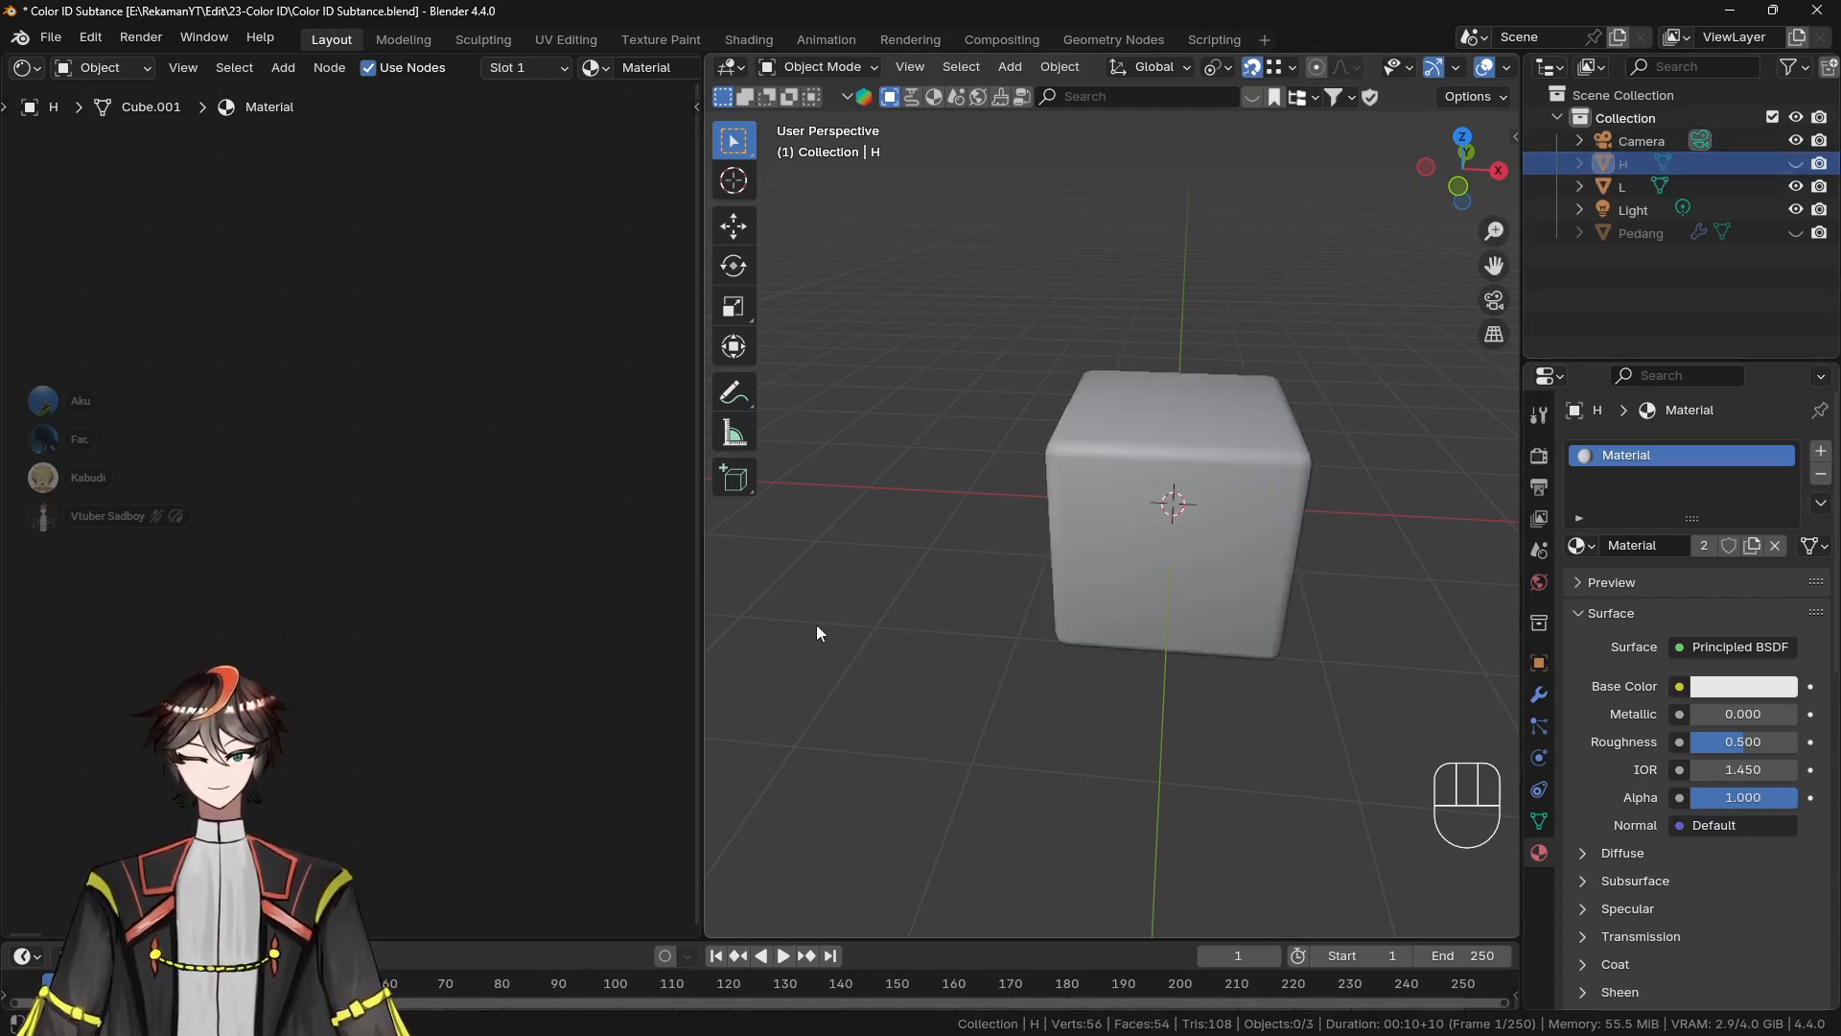
# Switch to Substance 3D Painter and save the sword project as "Pedang" in the 23-Color ID folder
pyautogui.hotkey('alt', 'Tab')
pyautogui.click(1383, 563)
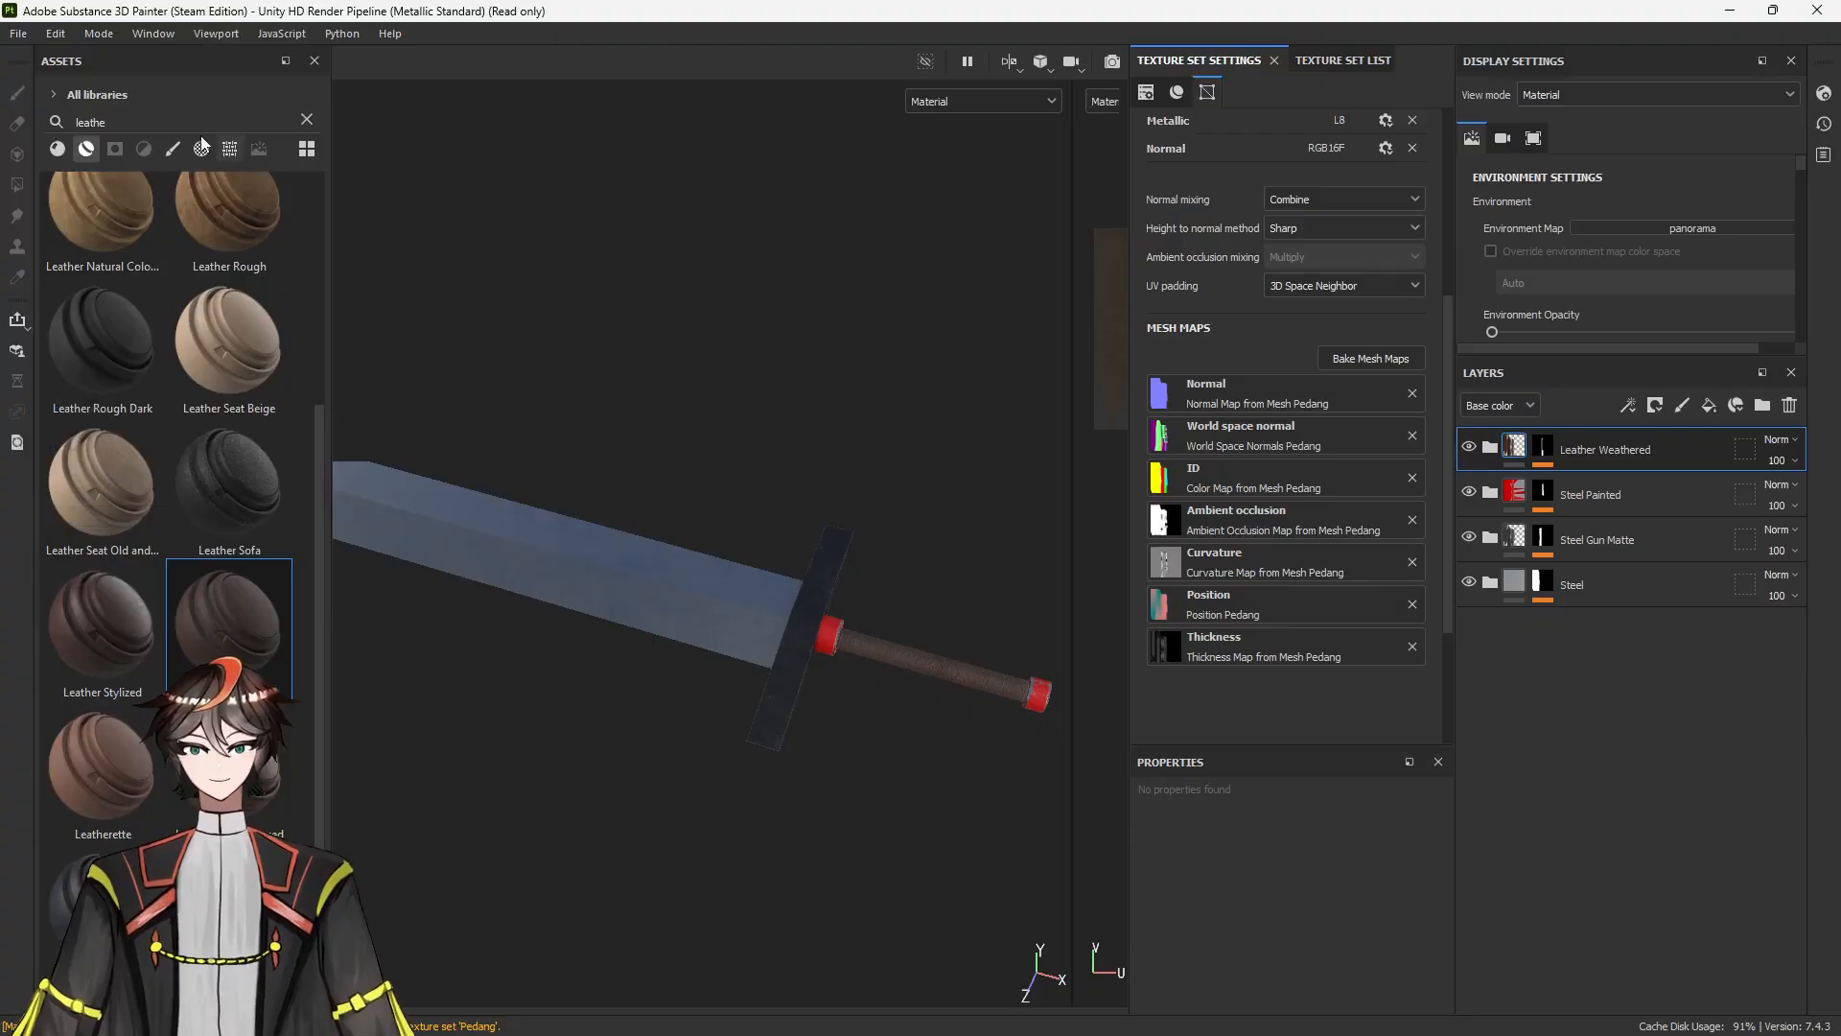
pyautogui.click(18, 33)
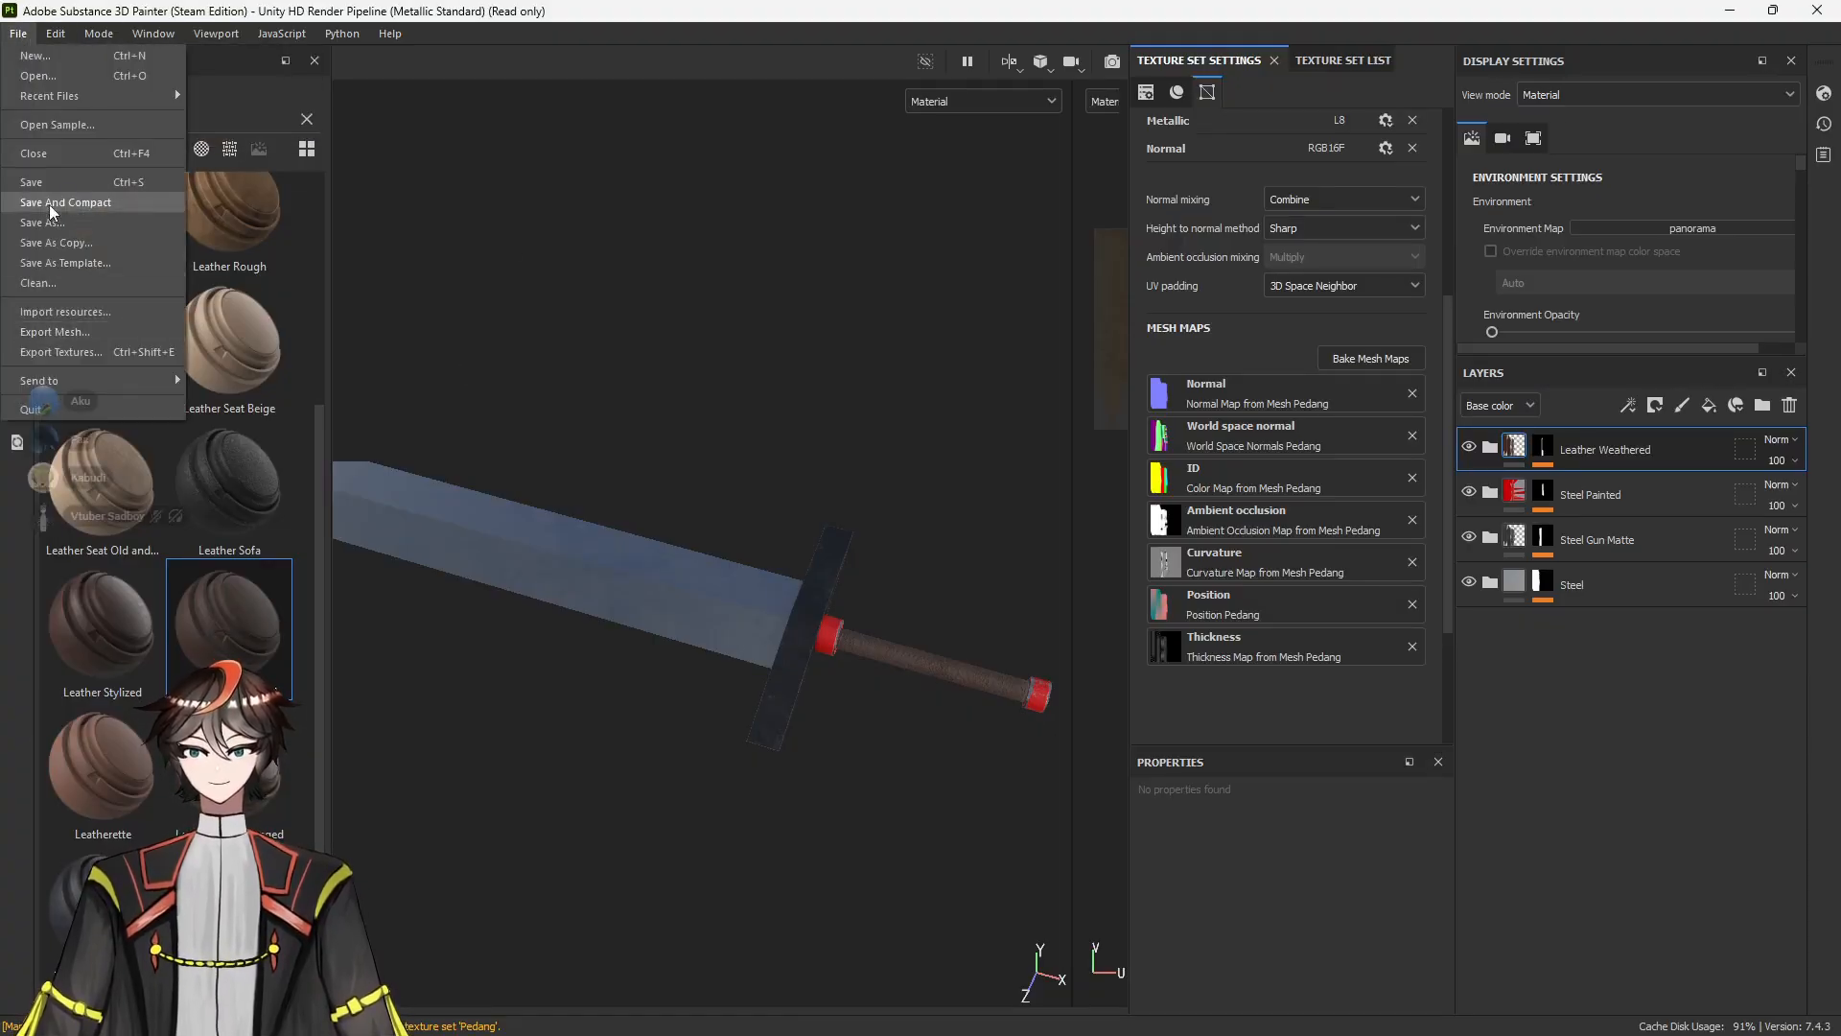
pyautogui.click(52, 191)
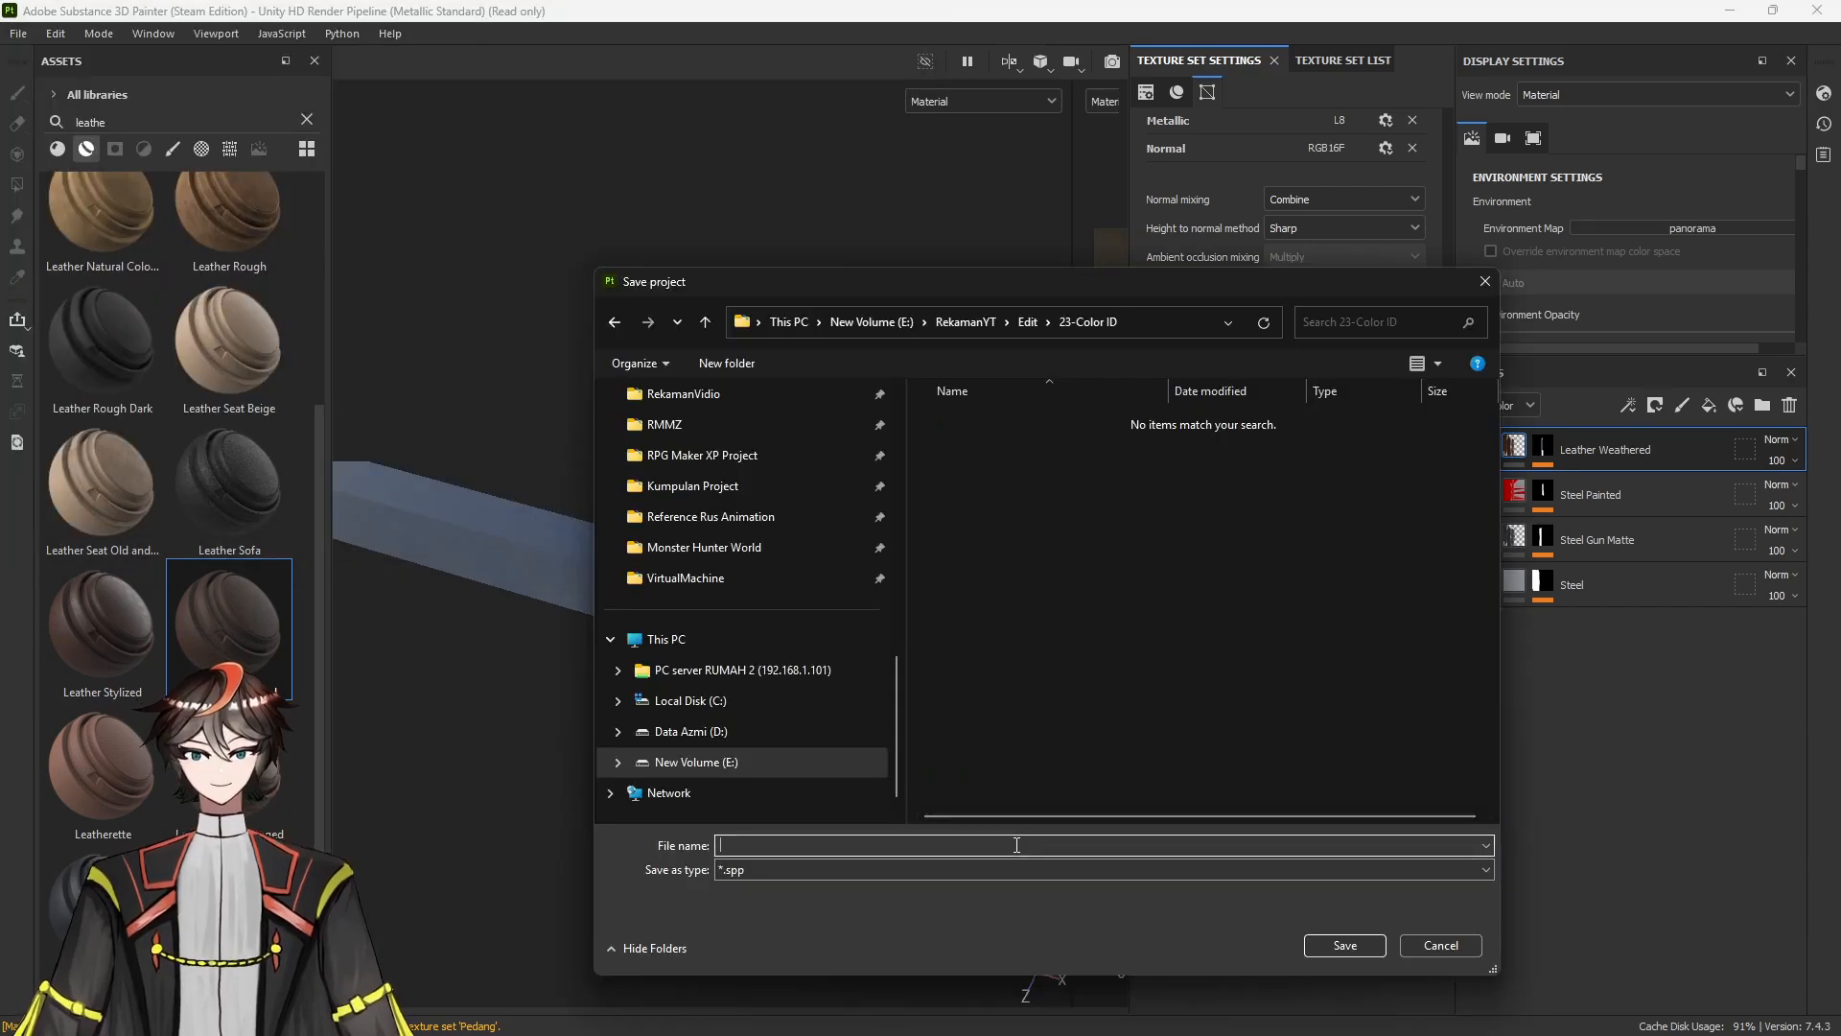
pyautogui.write('Pedang')
pyautogui.press('Return')
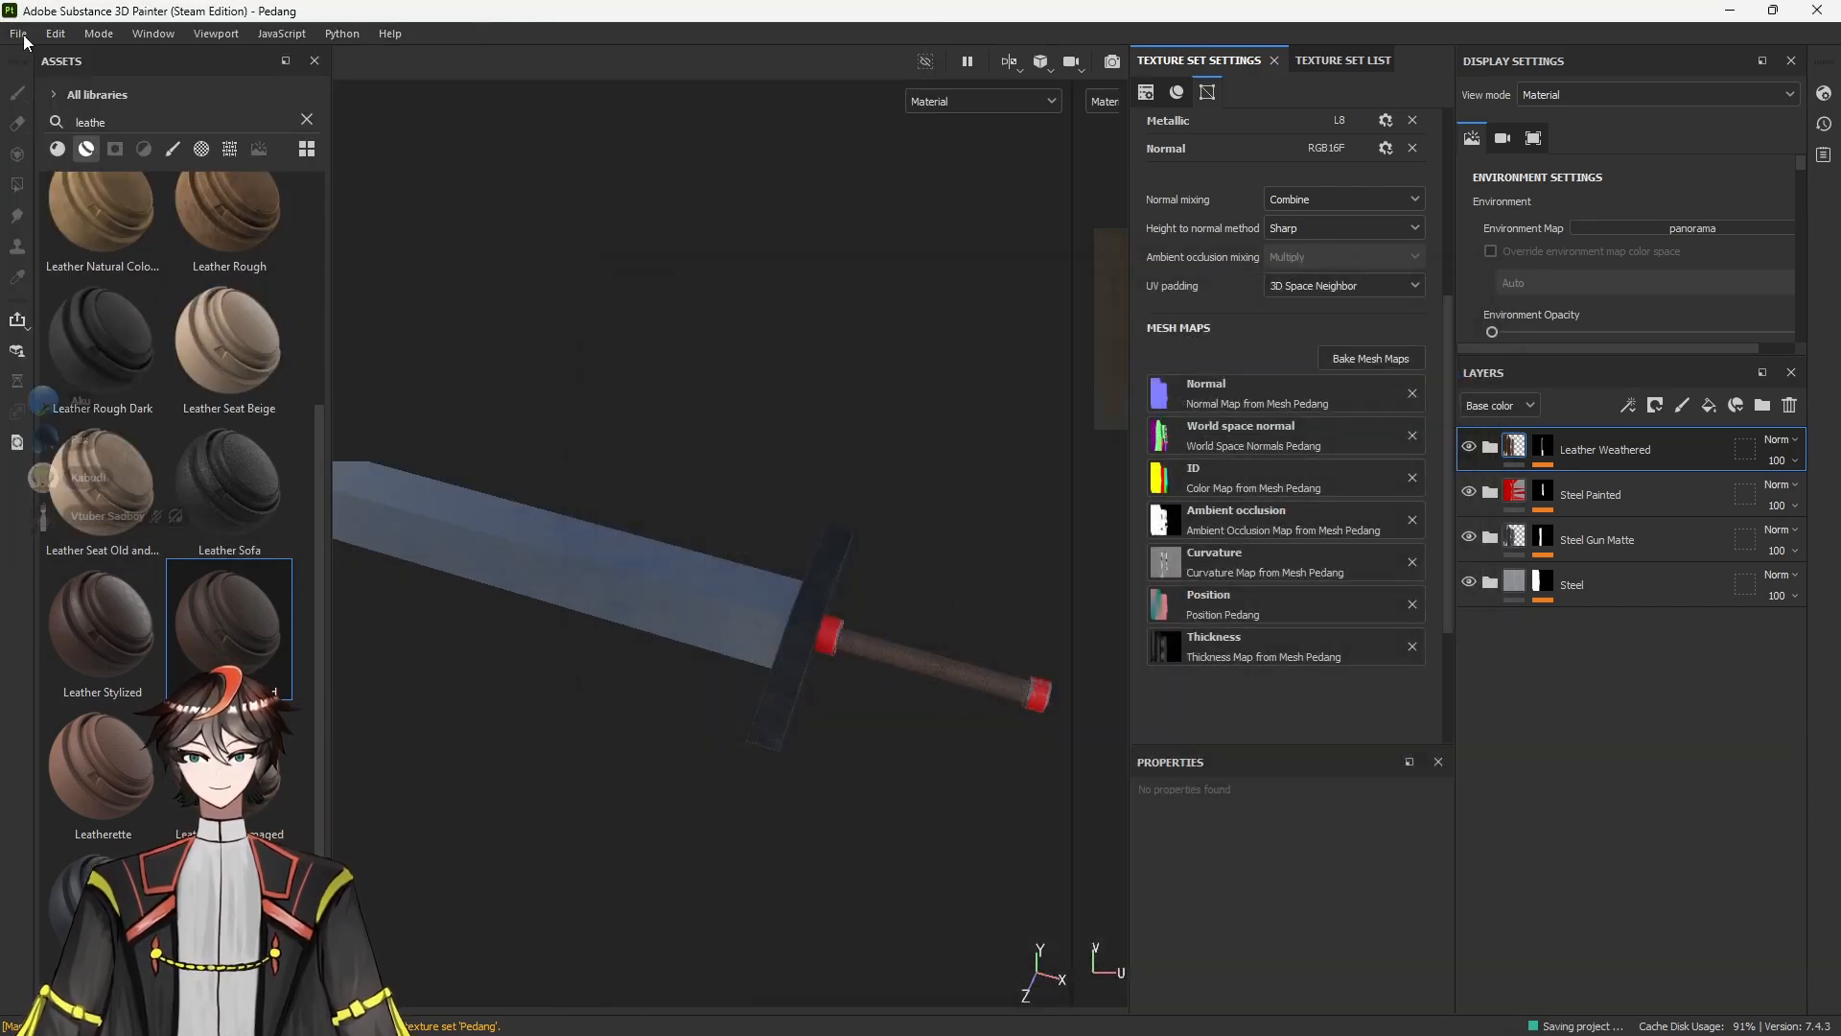
# Create a new project using Color ID L.fbx as the mesh
pyautogui.click(18, 33)
pyautogui.click(43, 55)
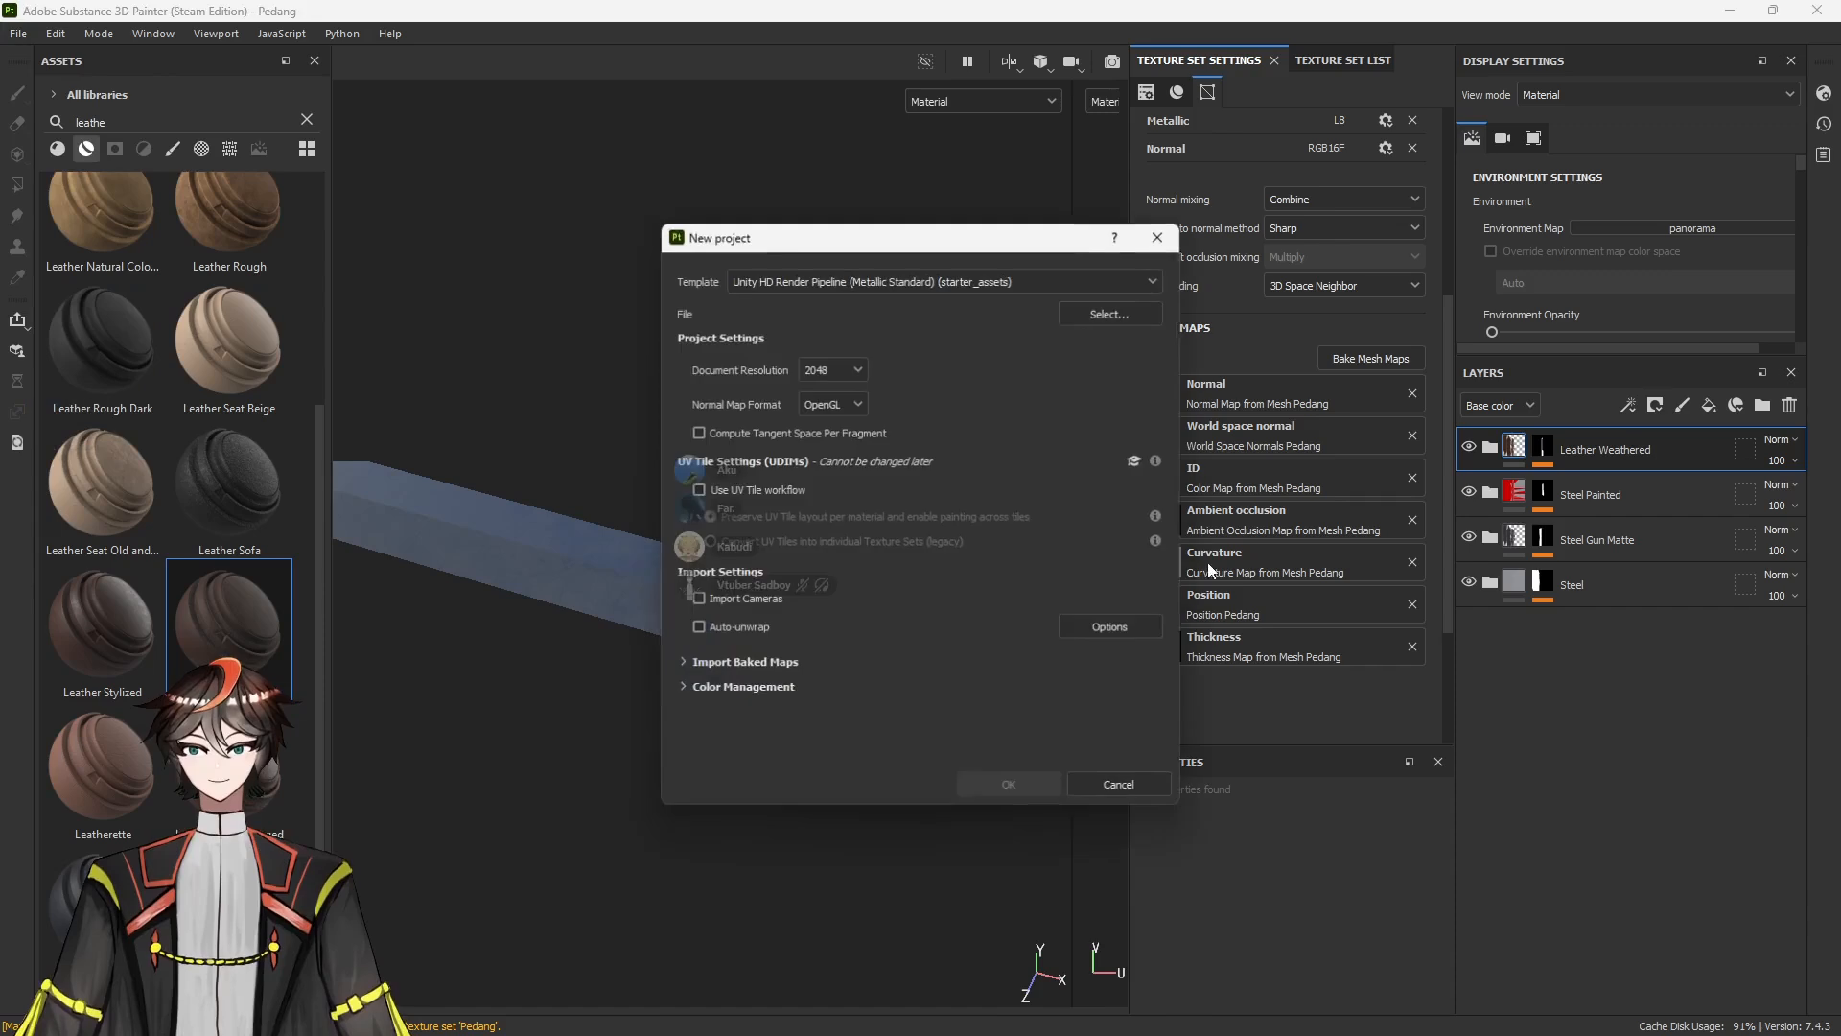
pyautogui.click(1127, 318)
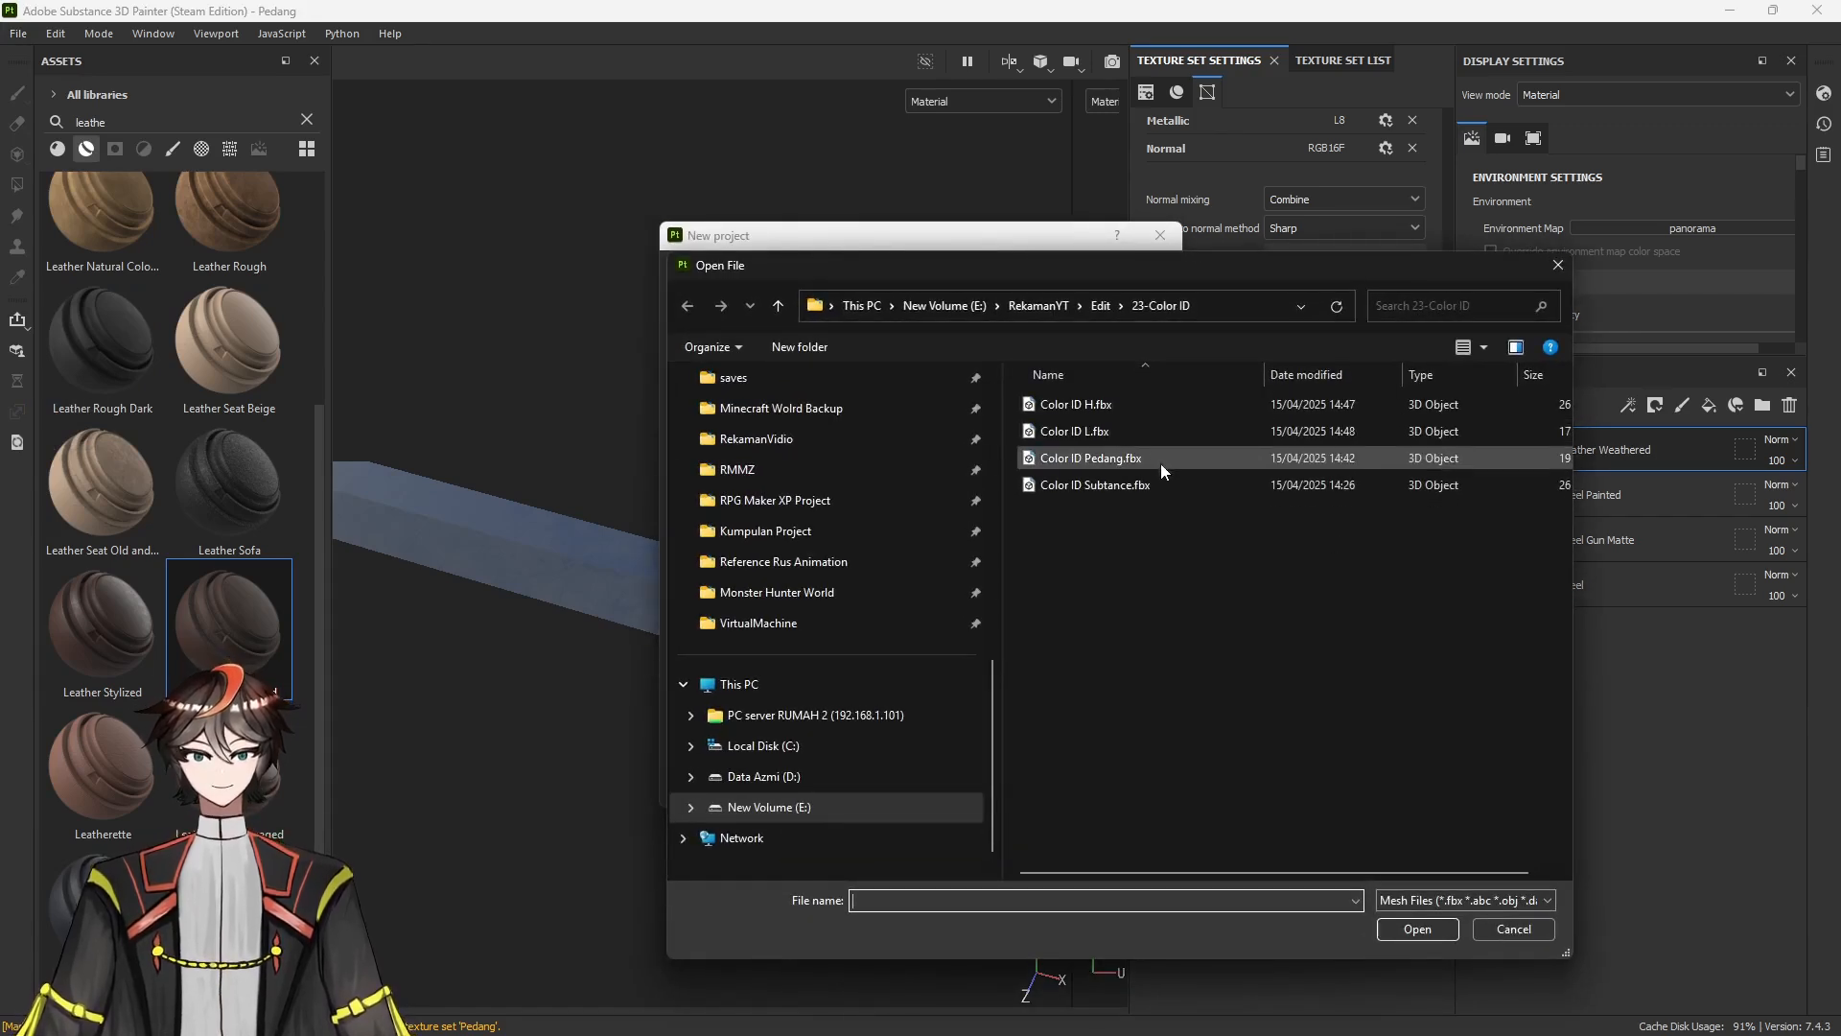
pyautogui.click(1113, 431)
pyautogui.click(1417, 928)
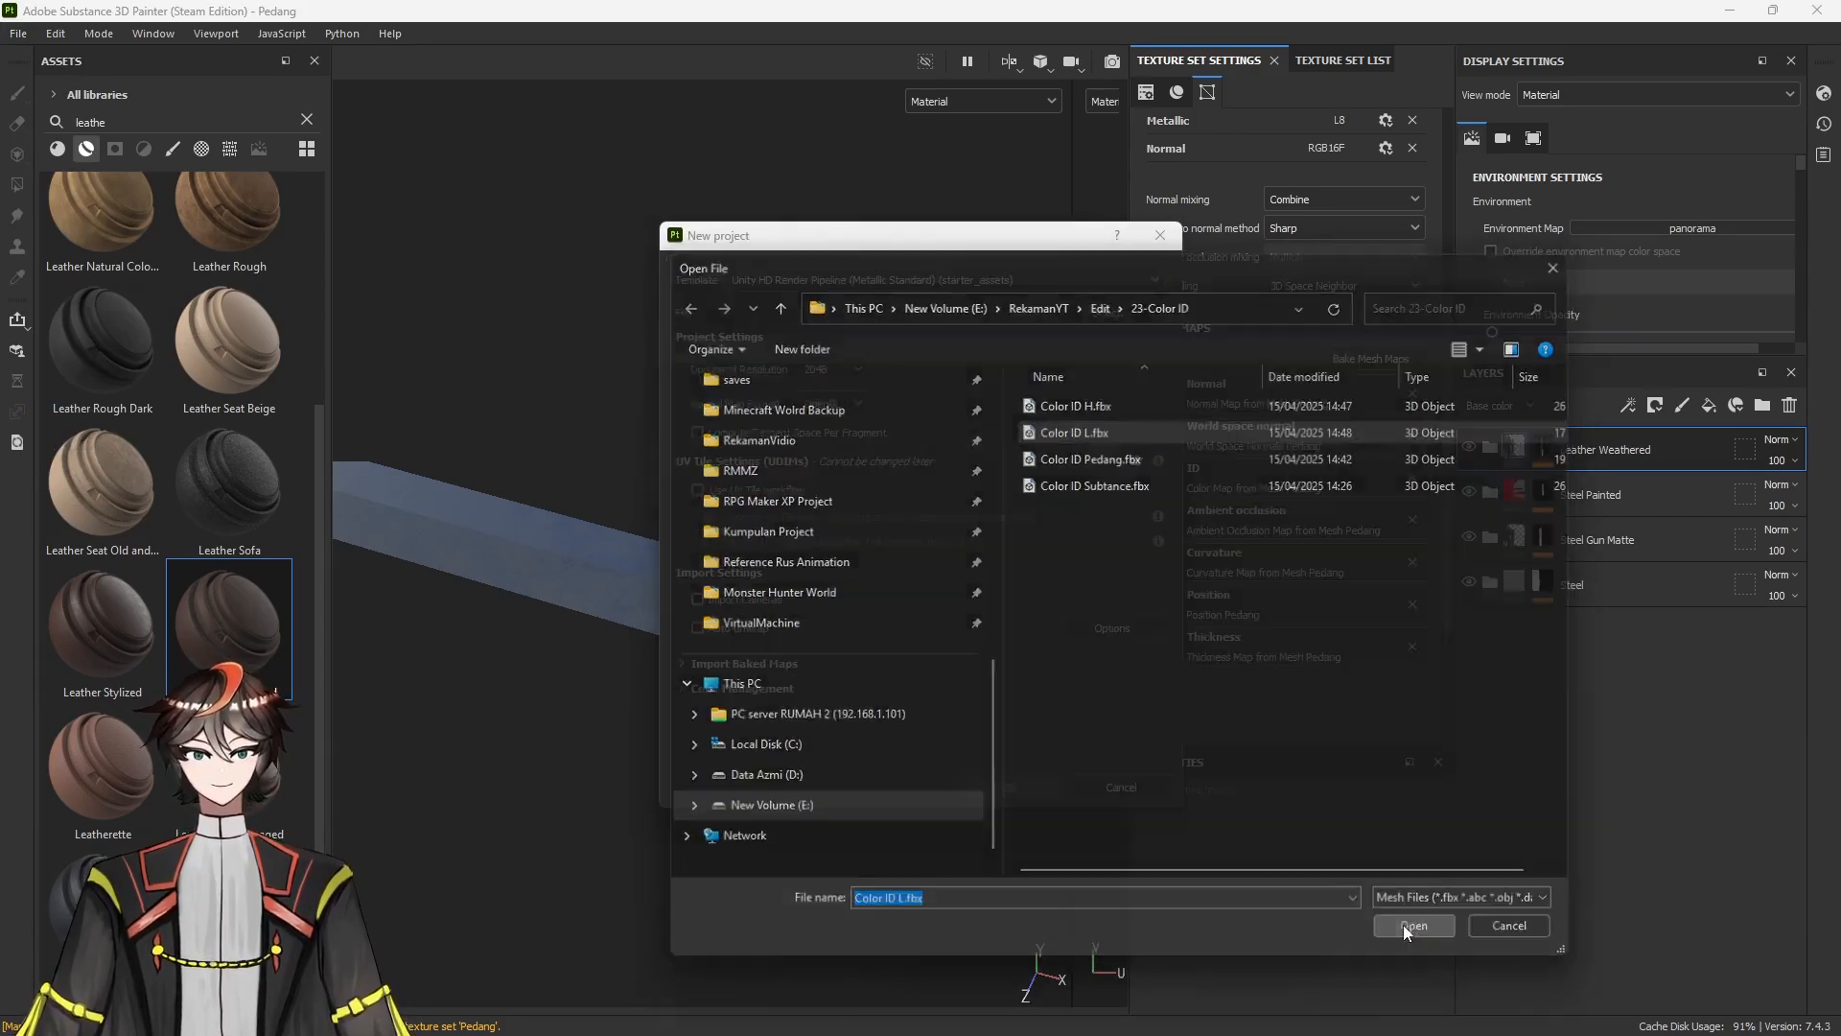
pyautogui.click(1021, 784)
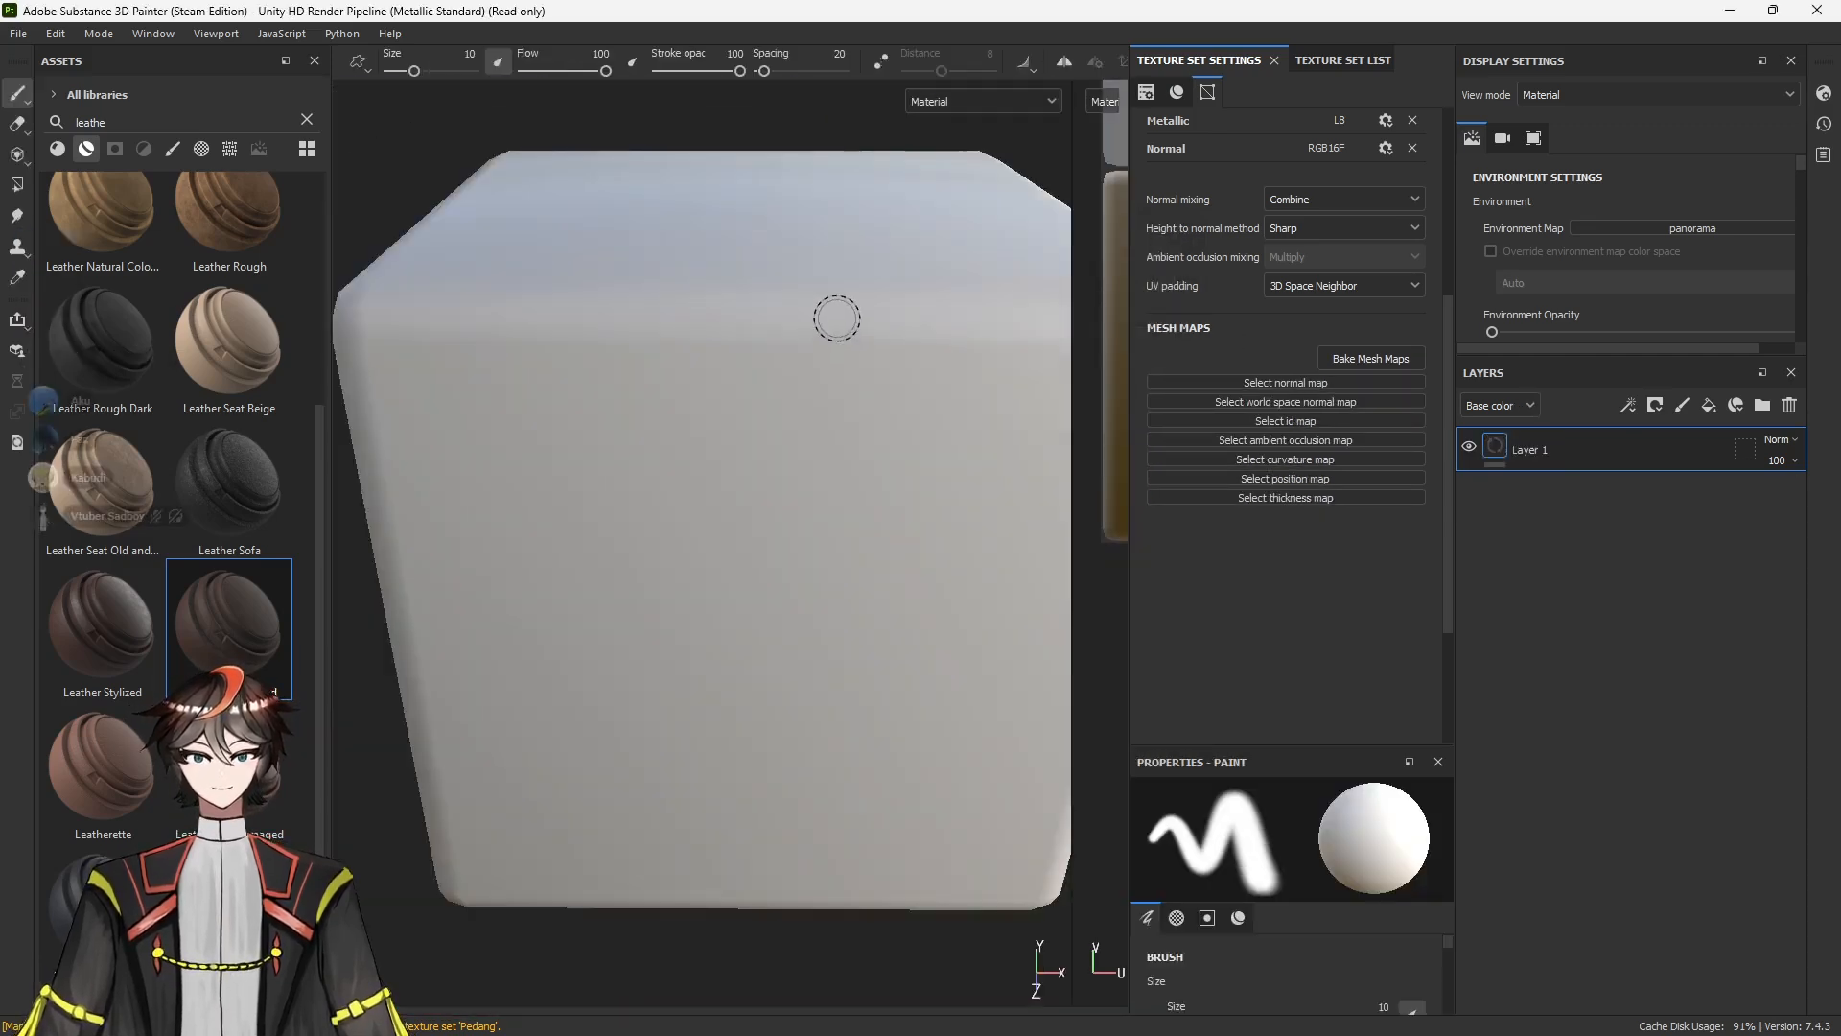
# Set up mesh map baking with Color ID H.fbx as the high definition mesh and an output size of 512
pyautogui.click(1370, 358)
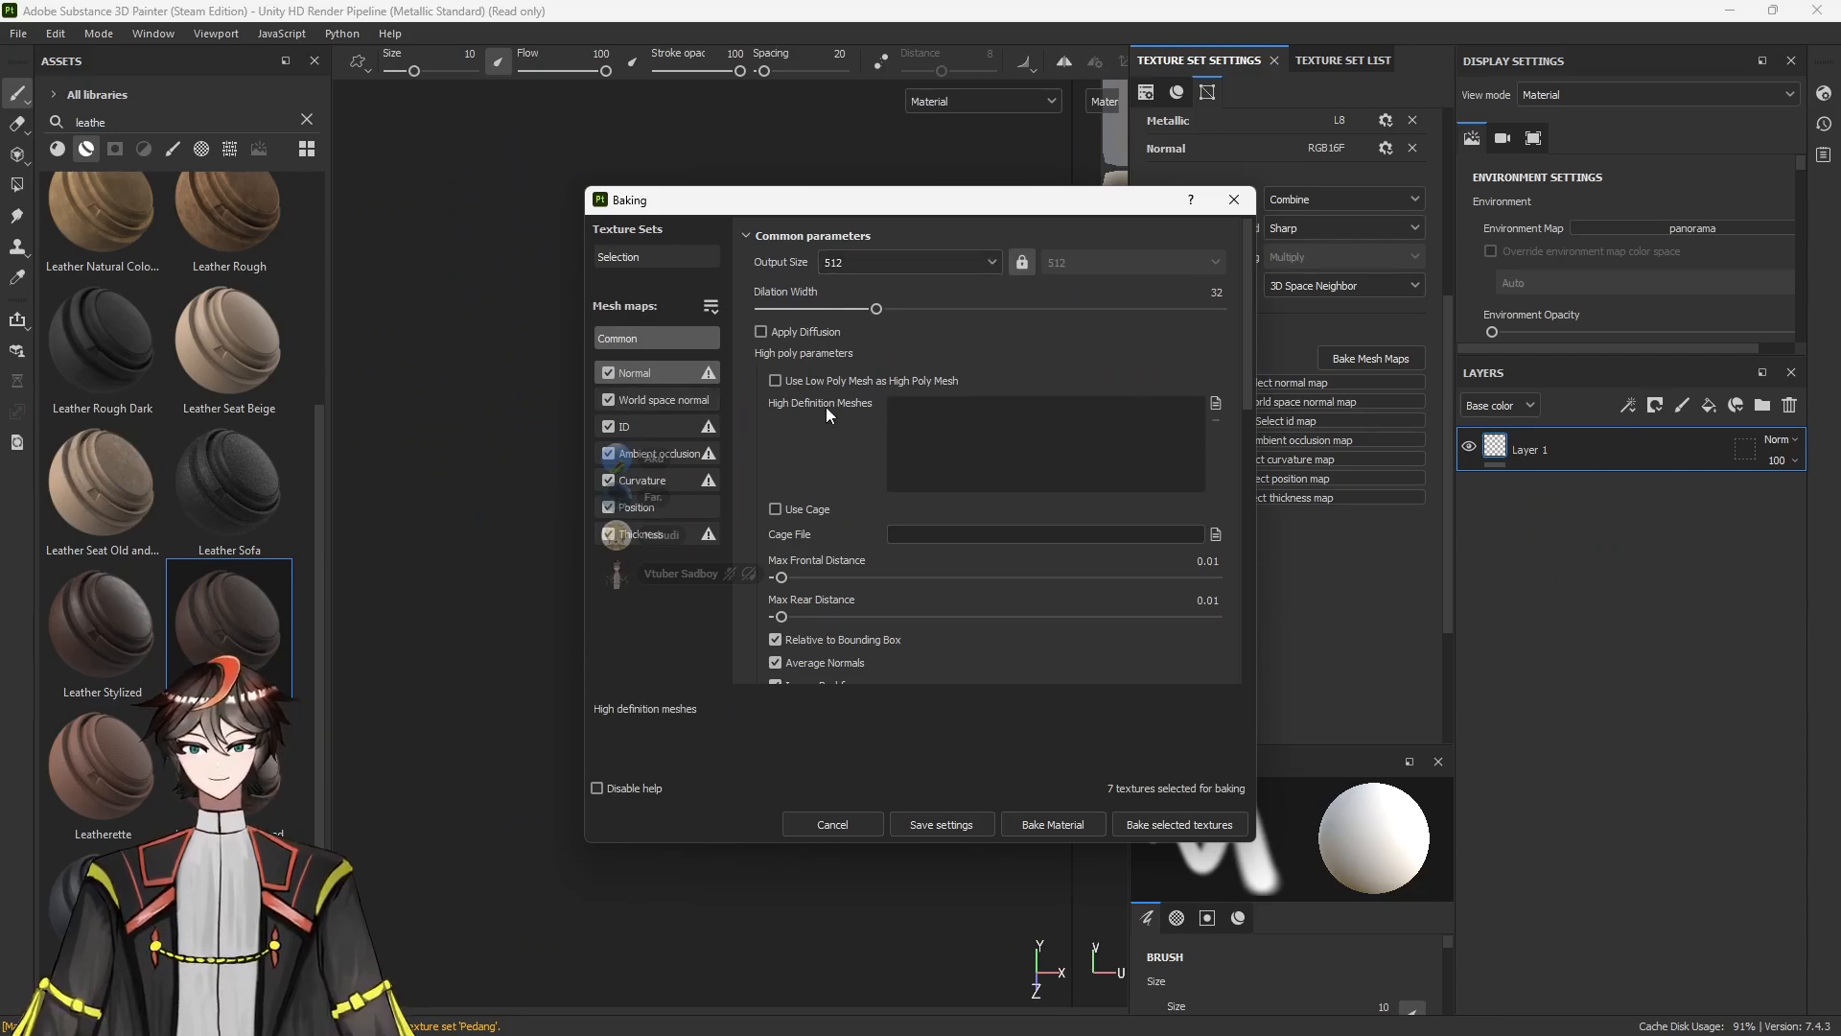
pyautogui.click(1212, 404)
pyautogui.click(1051, 370)
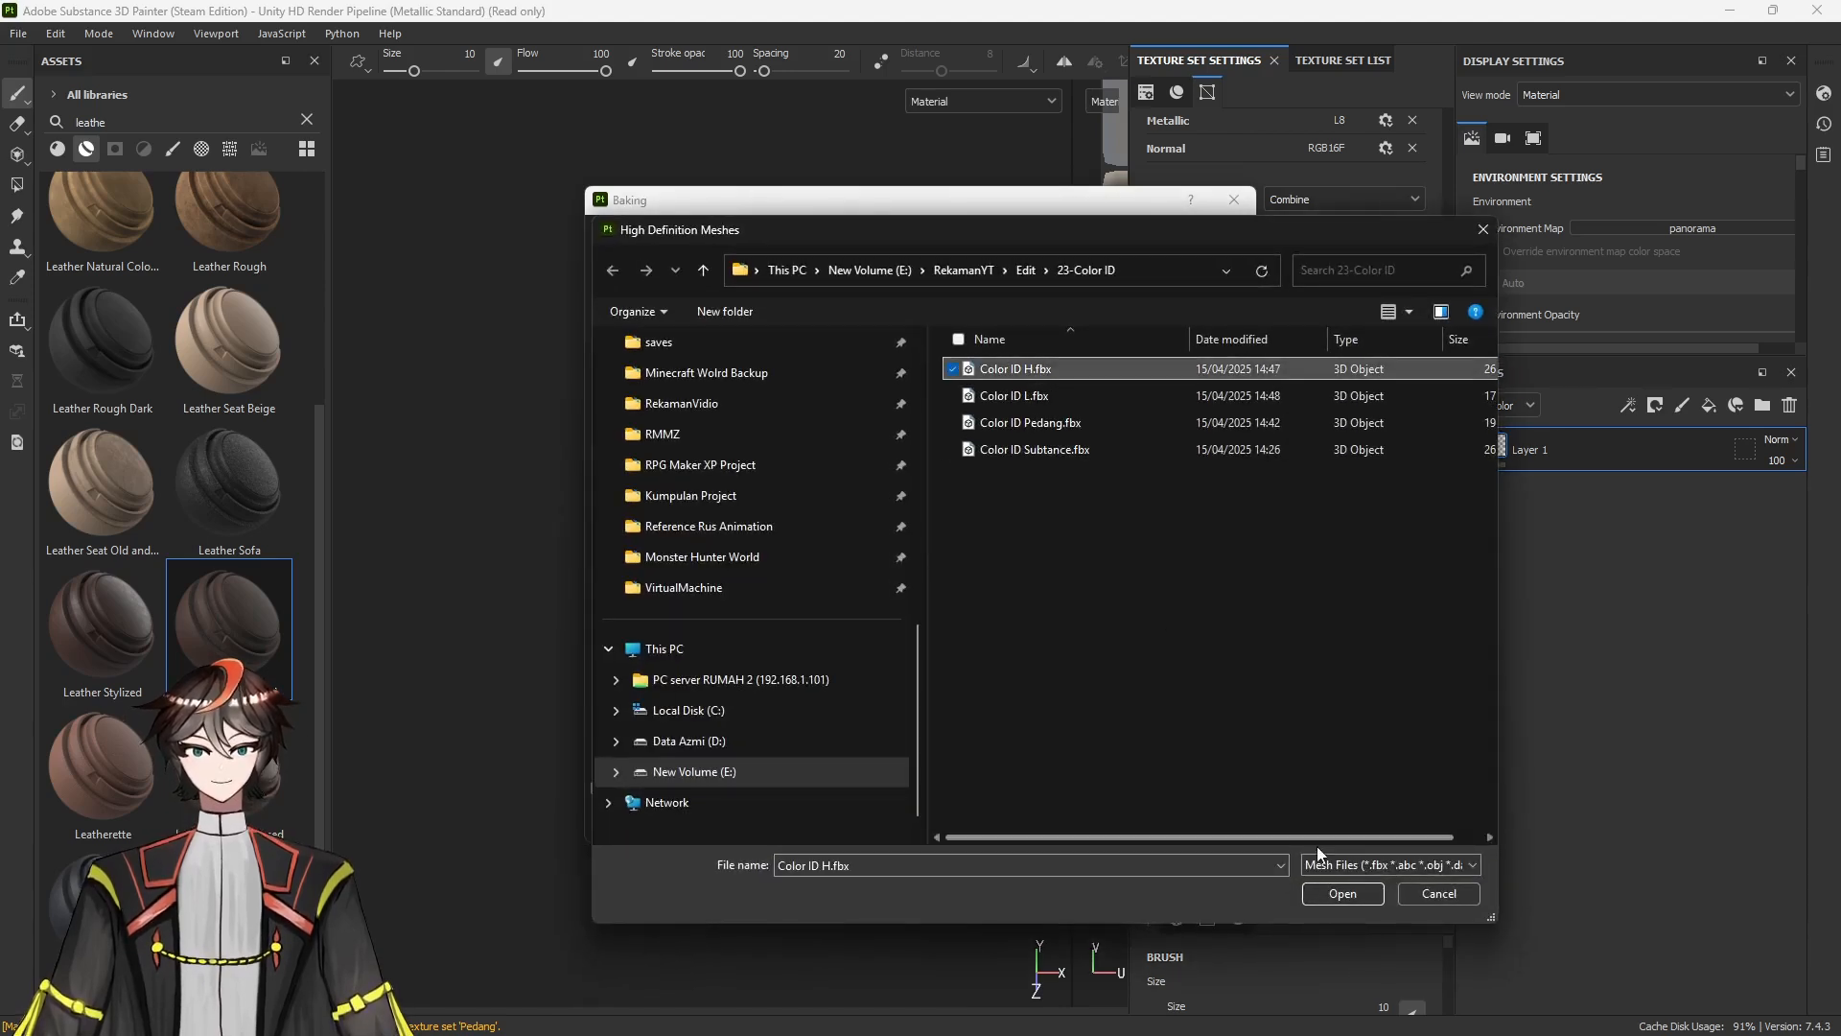
pyautogui.click(1341, 892)
pyautogui.click(963, 266)
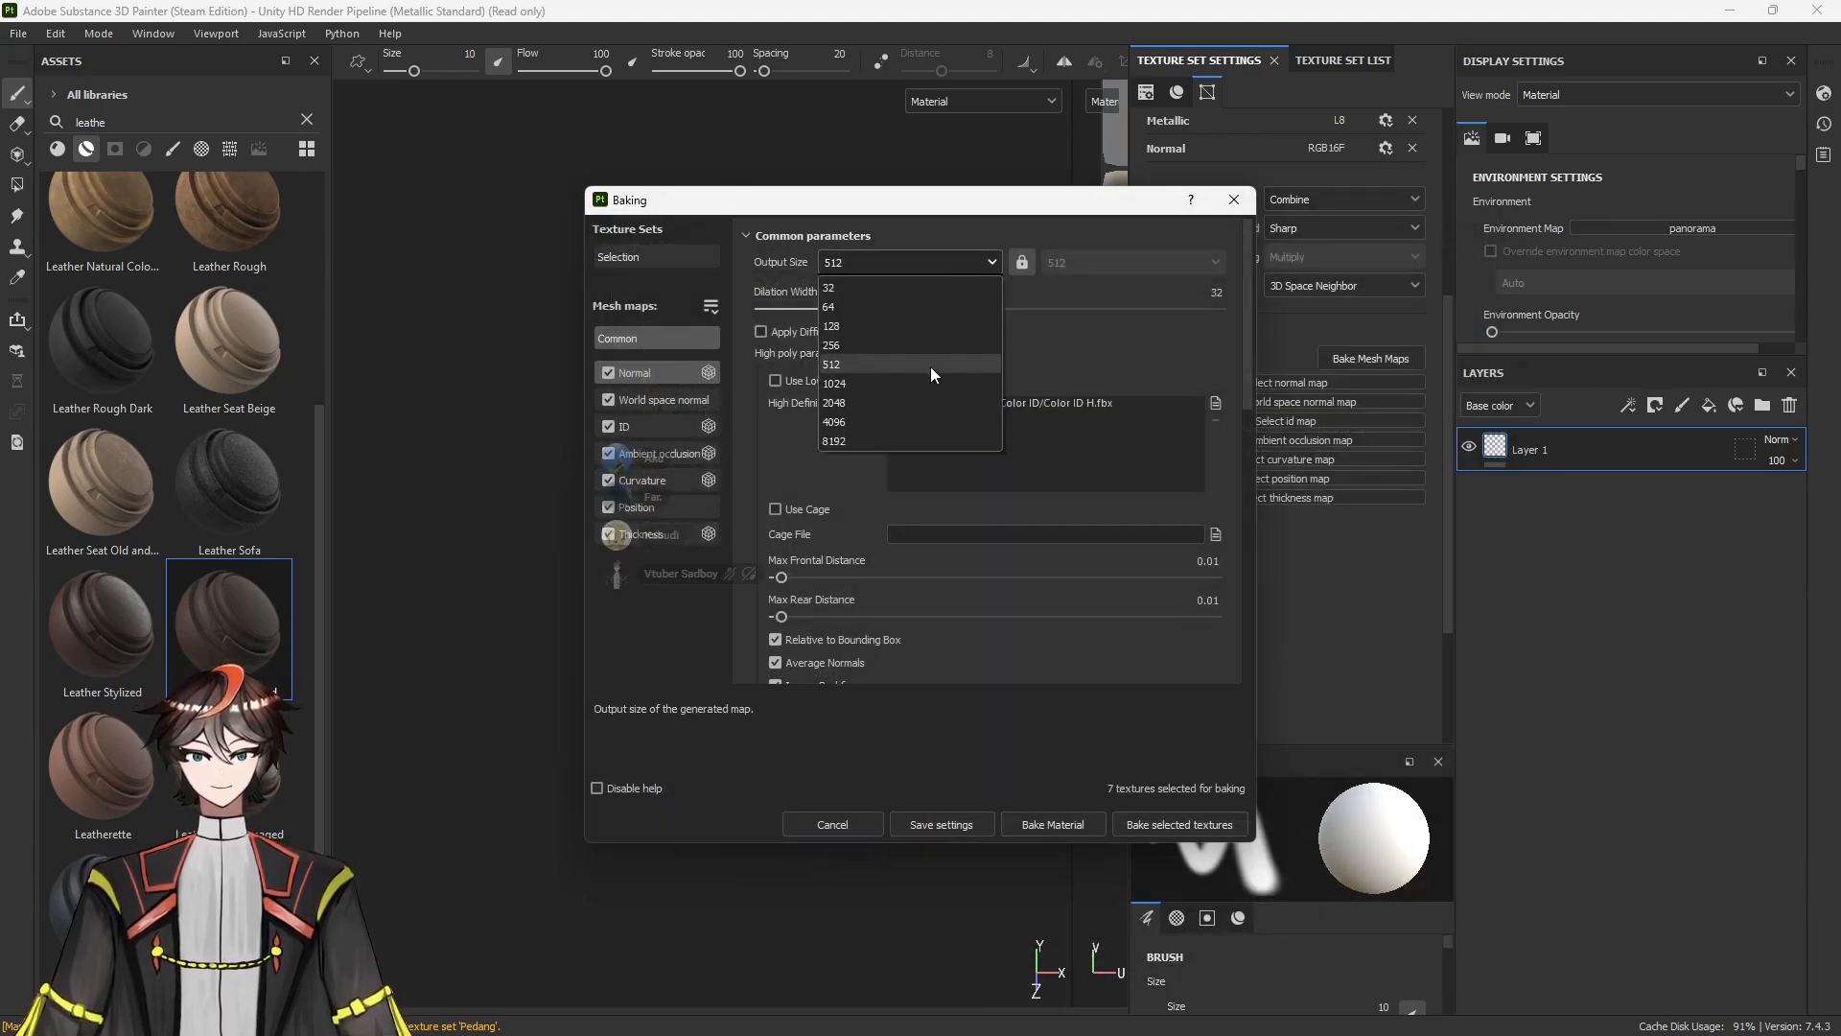
pyautogui.click(926, 363)
pyautogui.scroll(-3, 1016, 491)
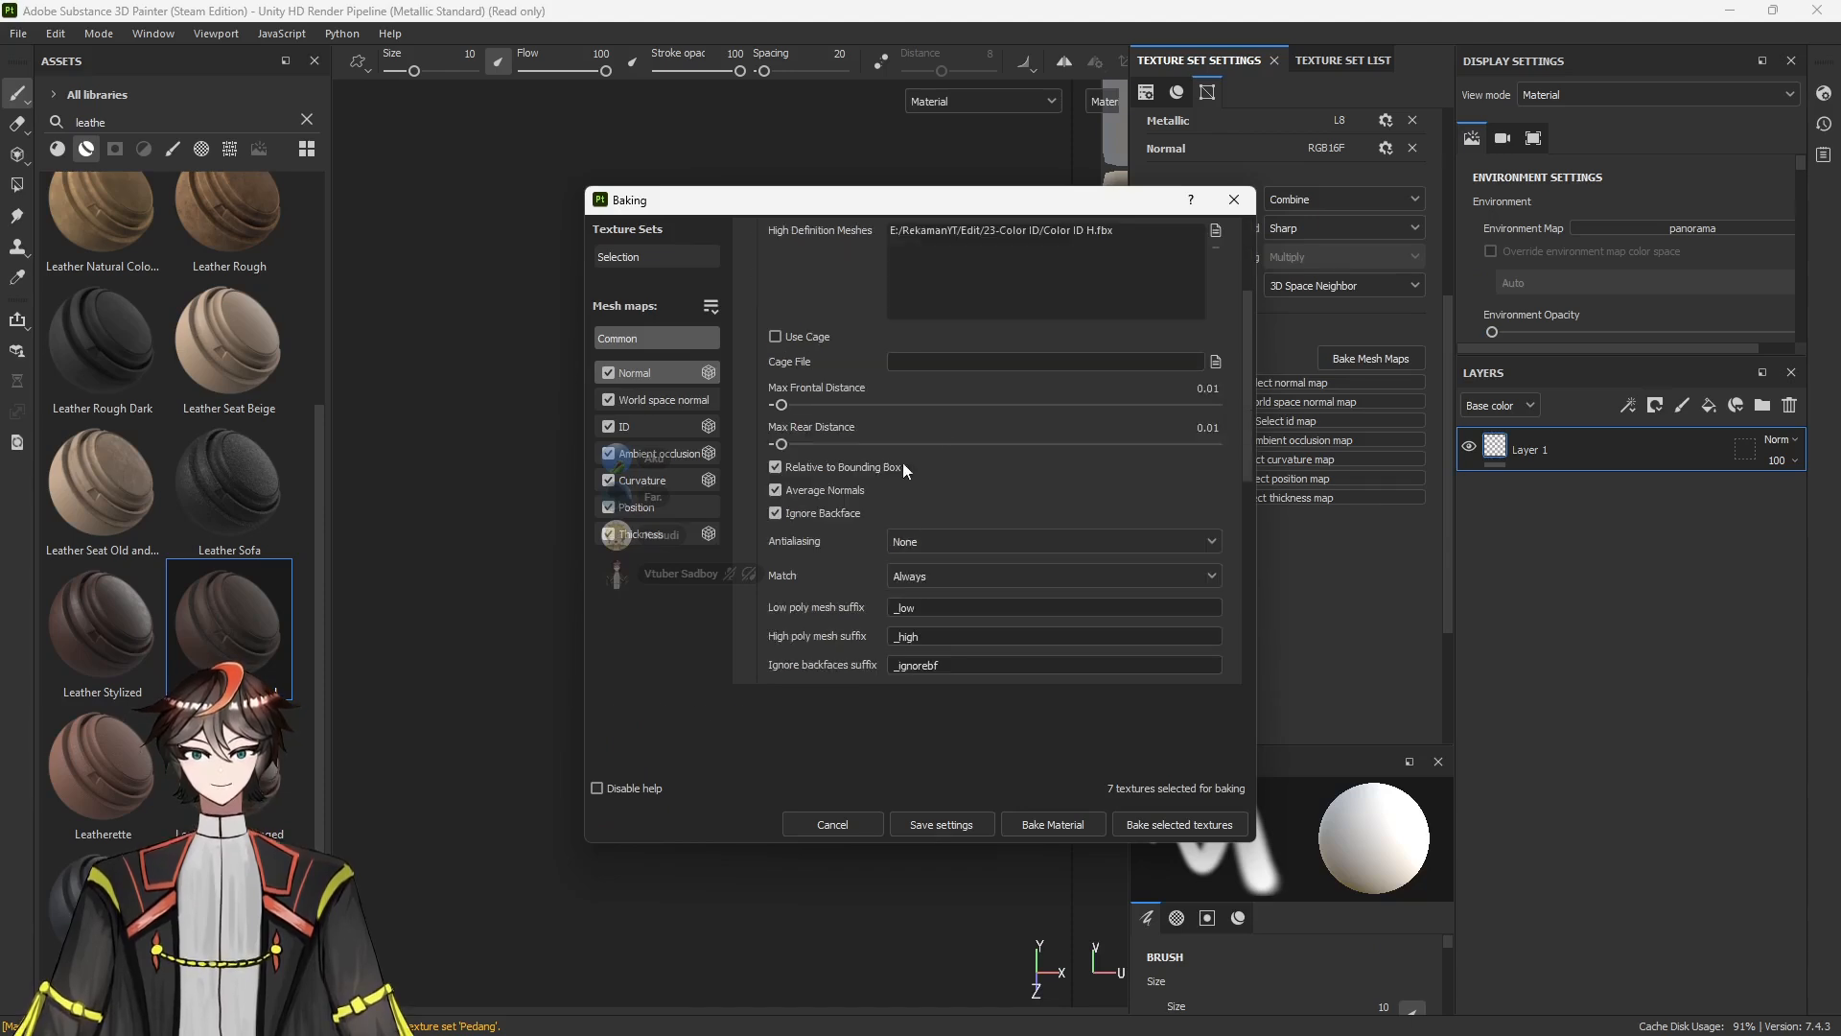
# Set the ID map's color source to Vertex Color and bake all the selected mesh maps
pyautogui.click(671, 428)
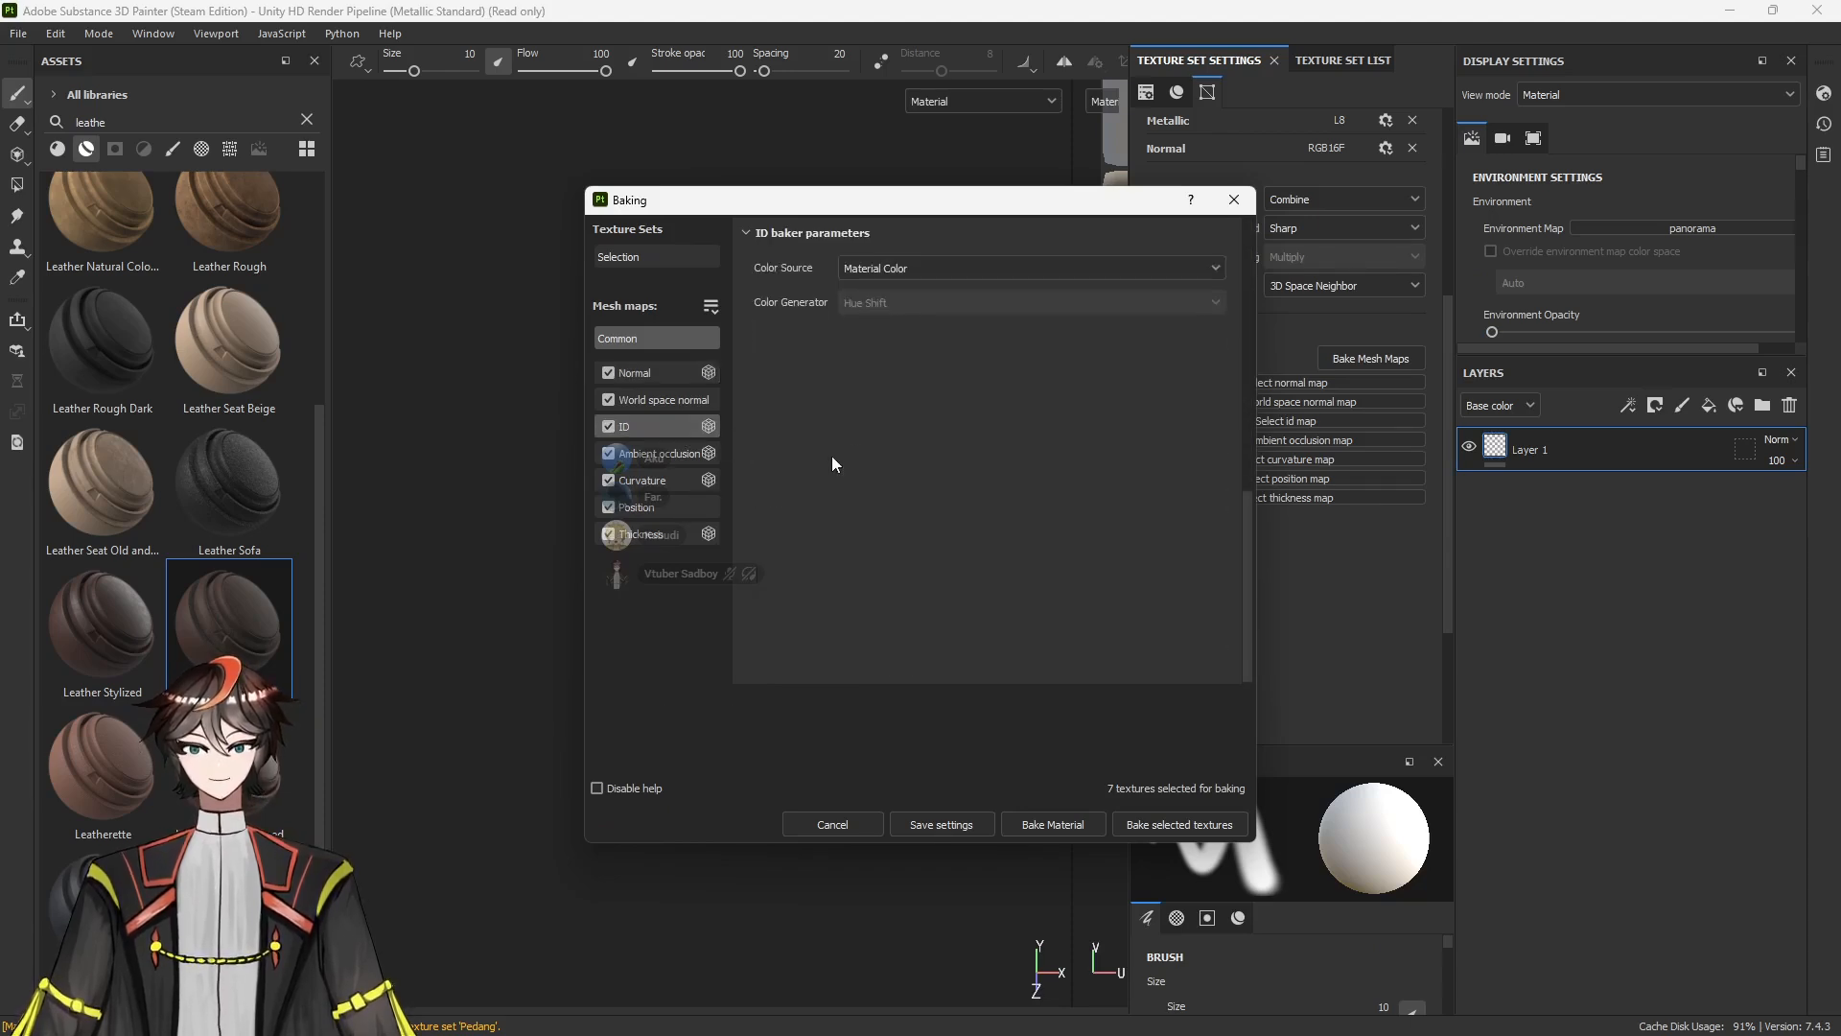
pyautogui.click(917, 272)
pyautogui.click(912, 293)
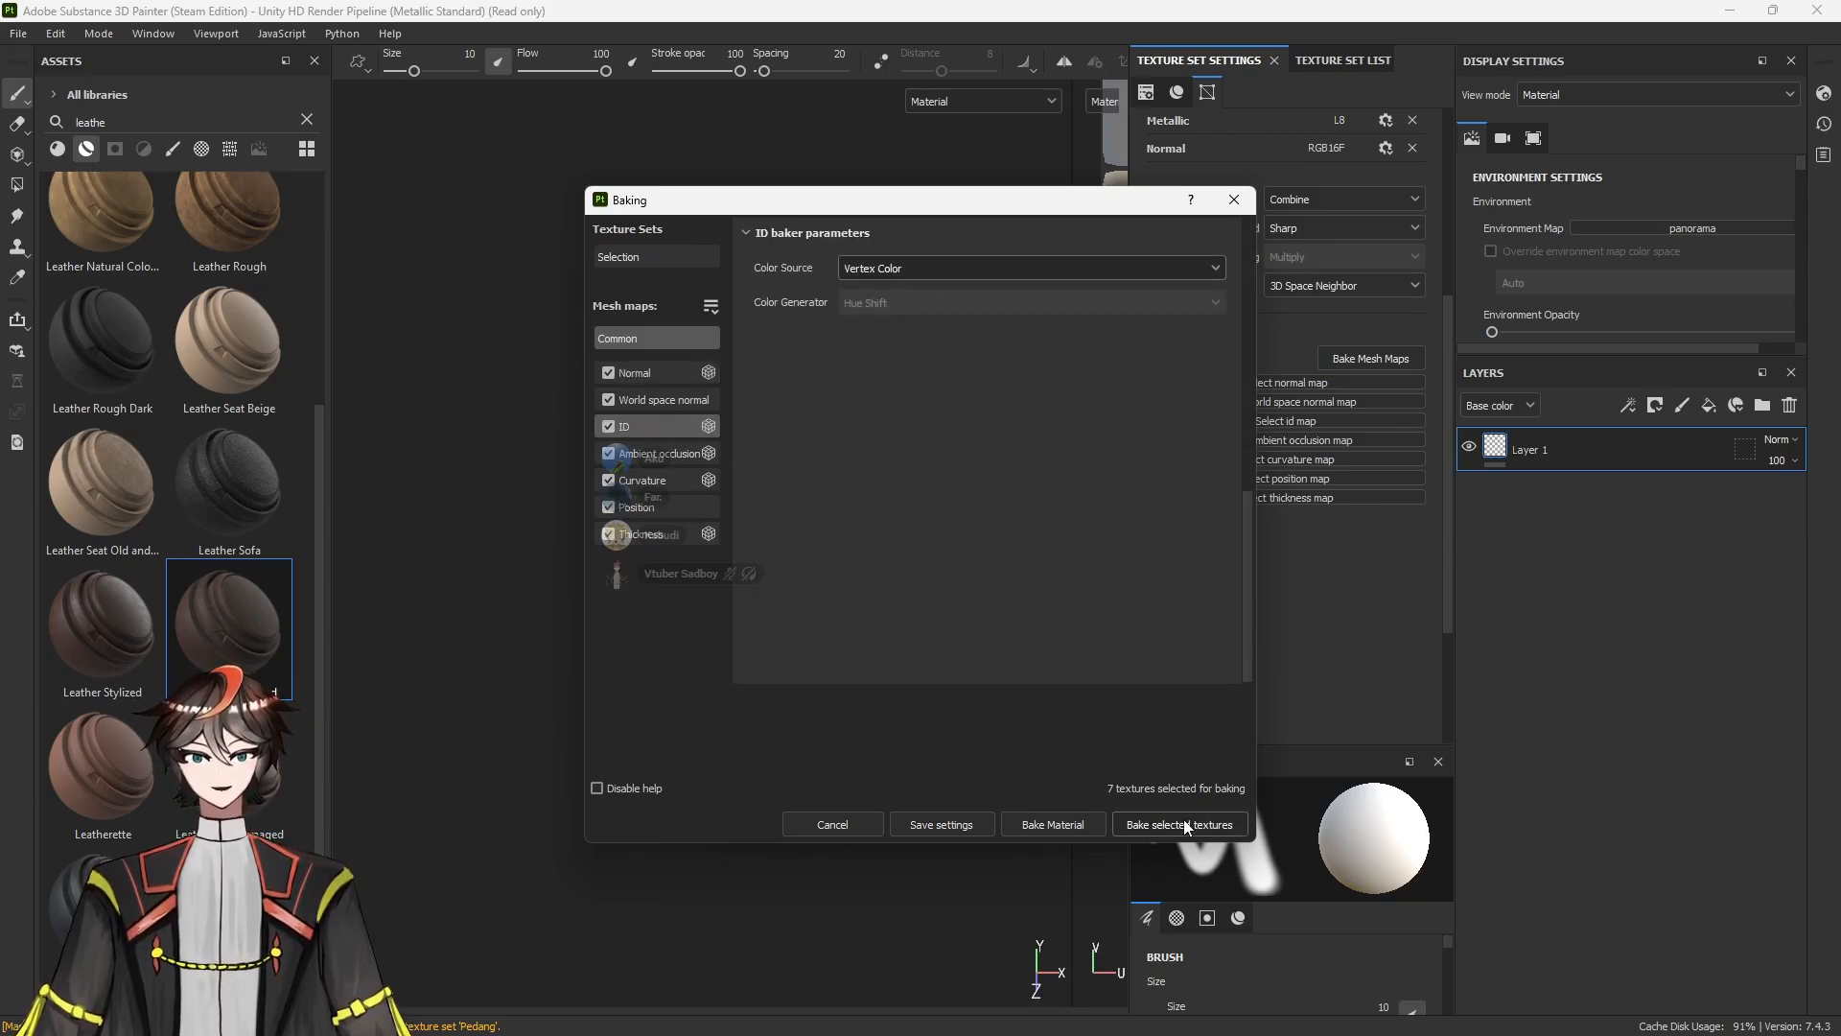
pyautogui.click(1179, 825)
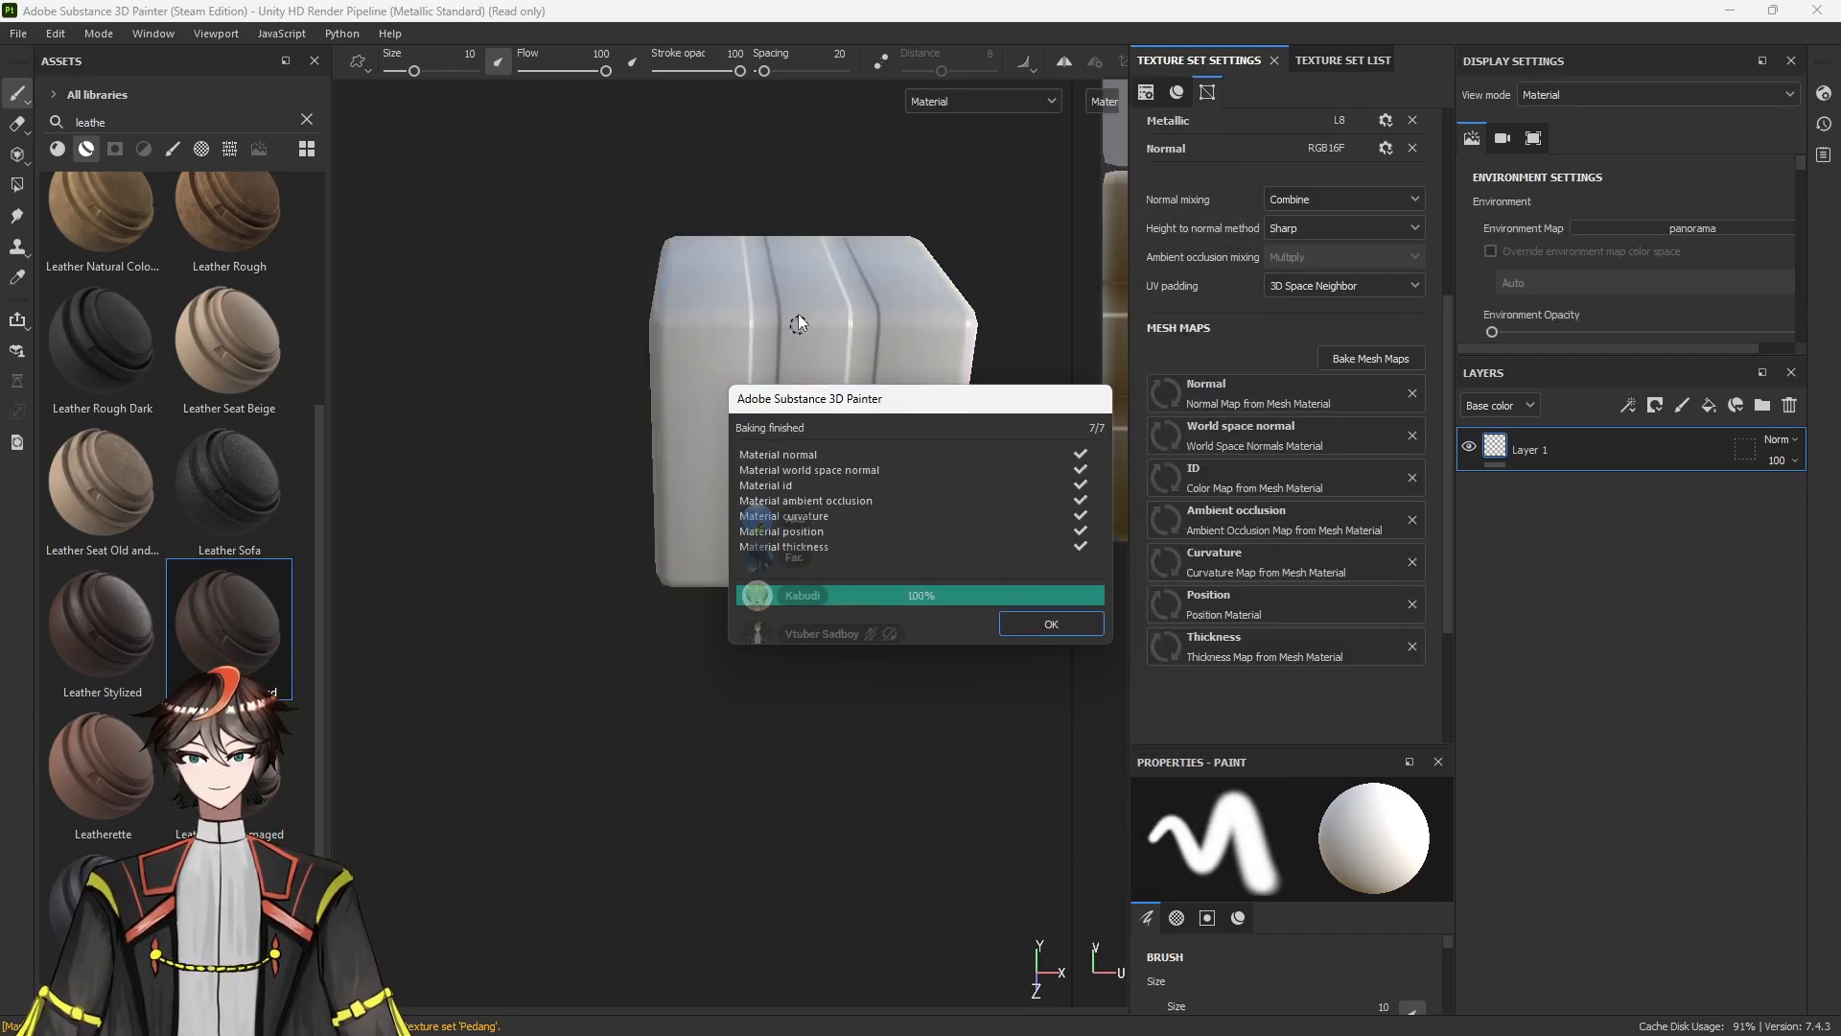
pyautogui.click(1058, 632)
# Examine the baked stripe details on the cube from several angles and widen the 2D view beside it
pyautogui.keyDown('alt'); pyautogui.moveTo(842, 530); pyautogui.dragTo(844, 484); pyautogui.keyUp('alt')
pyautogui.keyDown('alt'); pyautogui.moveTo(844, 484); pyautogui.dragTo(649, 624, button='middle'); pyautogui.keyUp('alt')
pyautogui.keyDown('alt'); pyautogui.moveTo(872, 530); pyautogui.dragTo(935, 518, button='middle'); pyautogui.keyUp('alt')
pyautogui.keyDown('alt'); pyautogui.moveTo(935, 517); pyautogui.dragTo(948, 468); pyautogui.keyUp('alt')
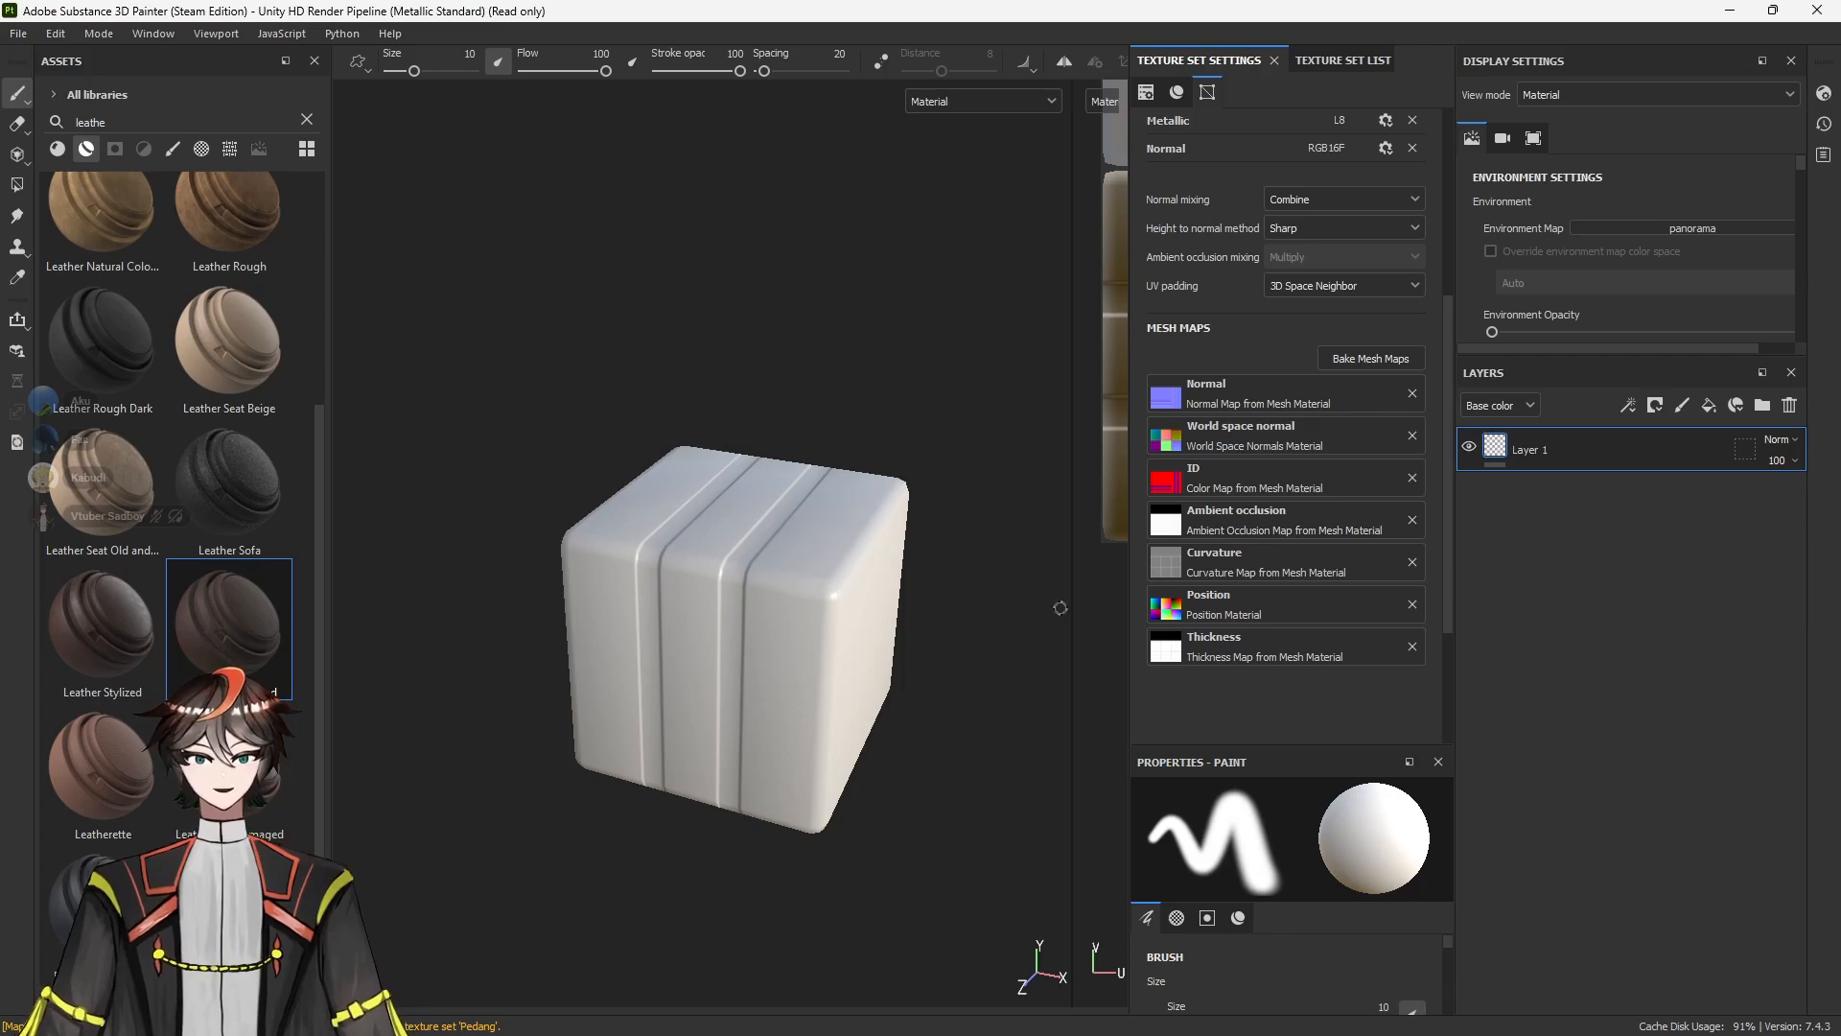
pyautogui.moveTo(1076, 607); pyautogui.dragTo(955, 607)
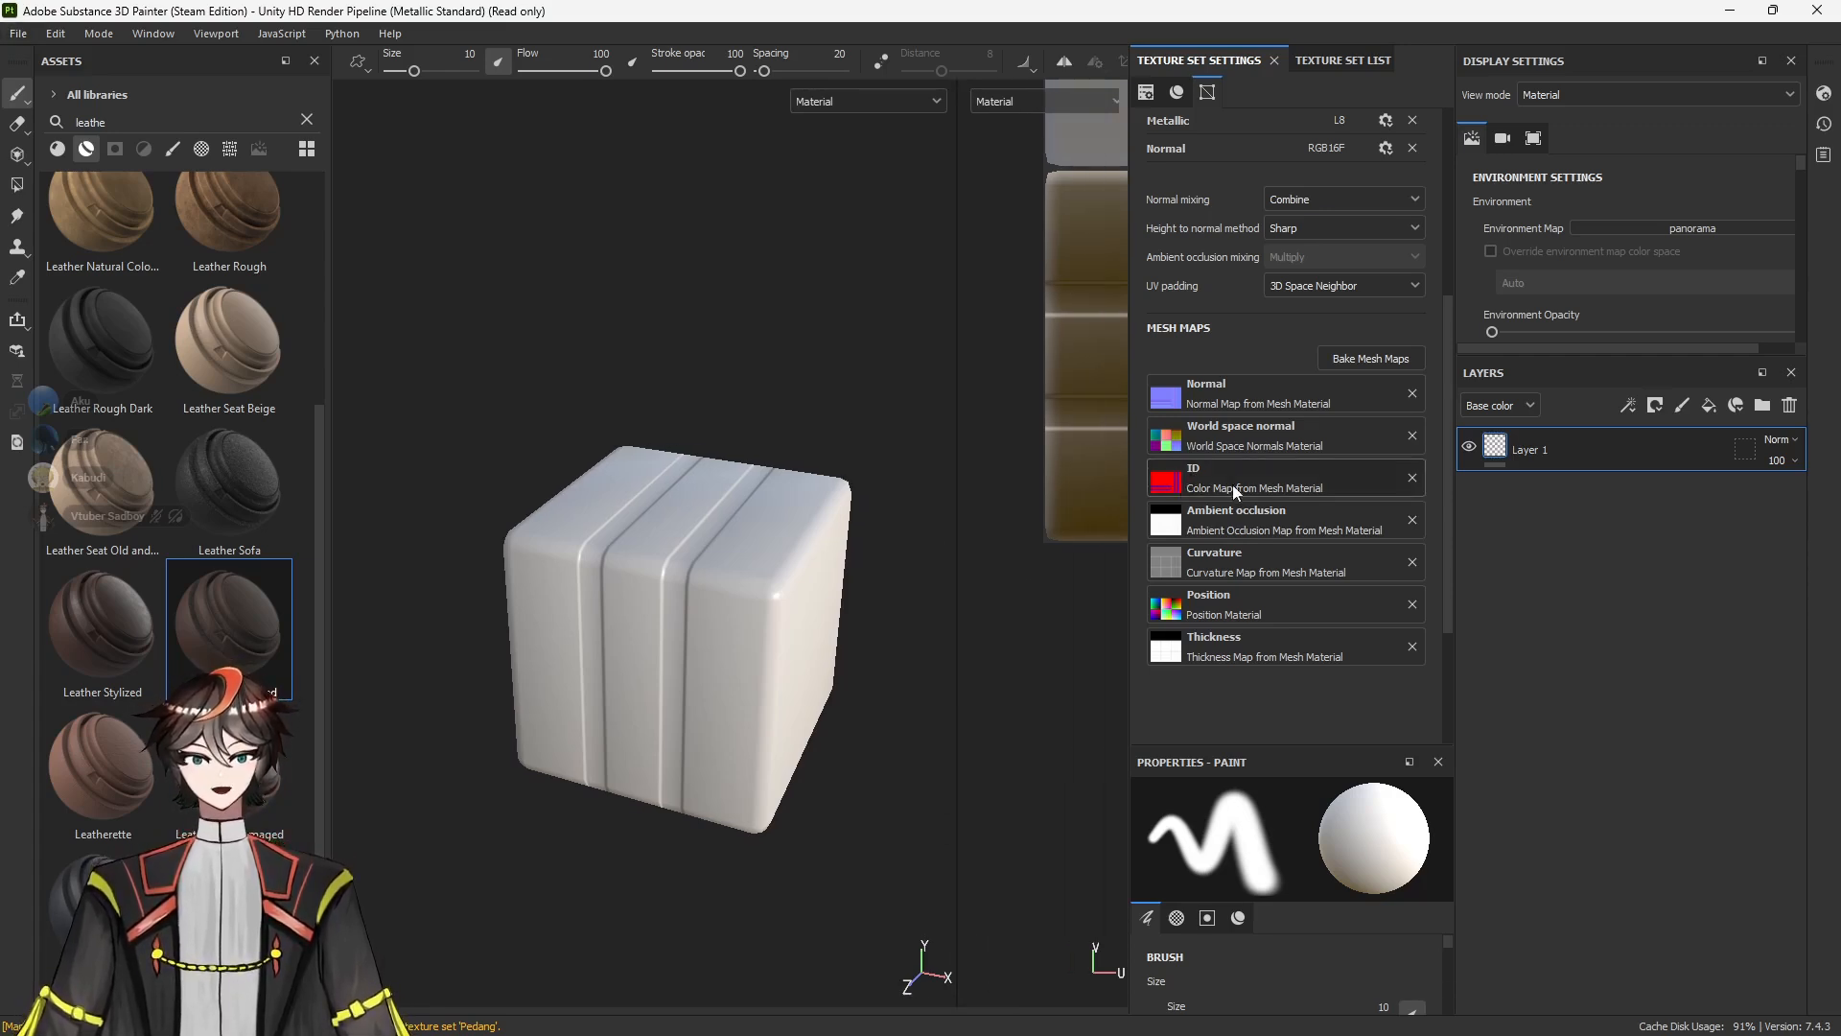
# Clear the asset search, show the base materials, and apply Aluminium Insulator to the cube's stripes with a color ID mask
pyautogui.scroll(3, 191, 442)
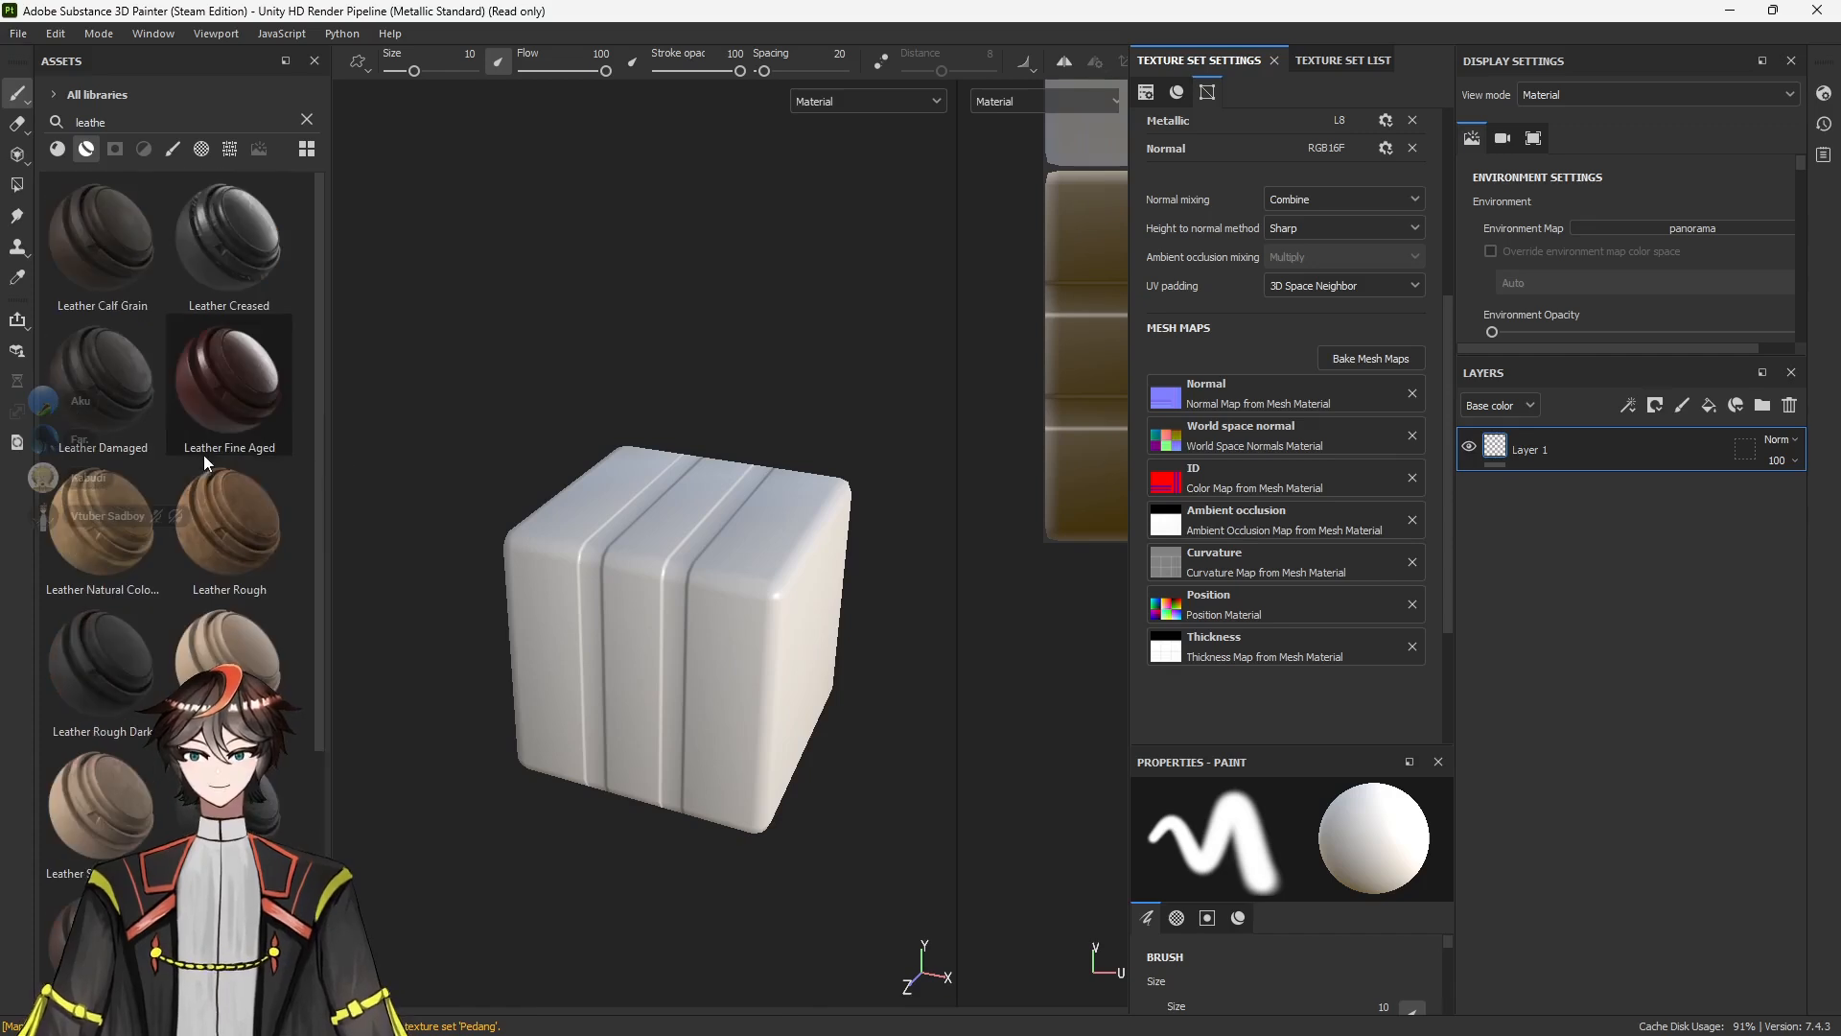
pyautogui.click(307, 119)
pyautogui.click(57, 149)
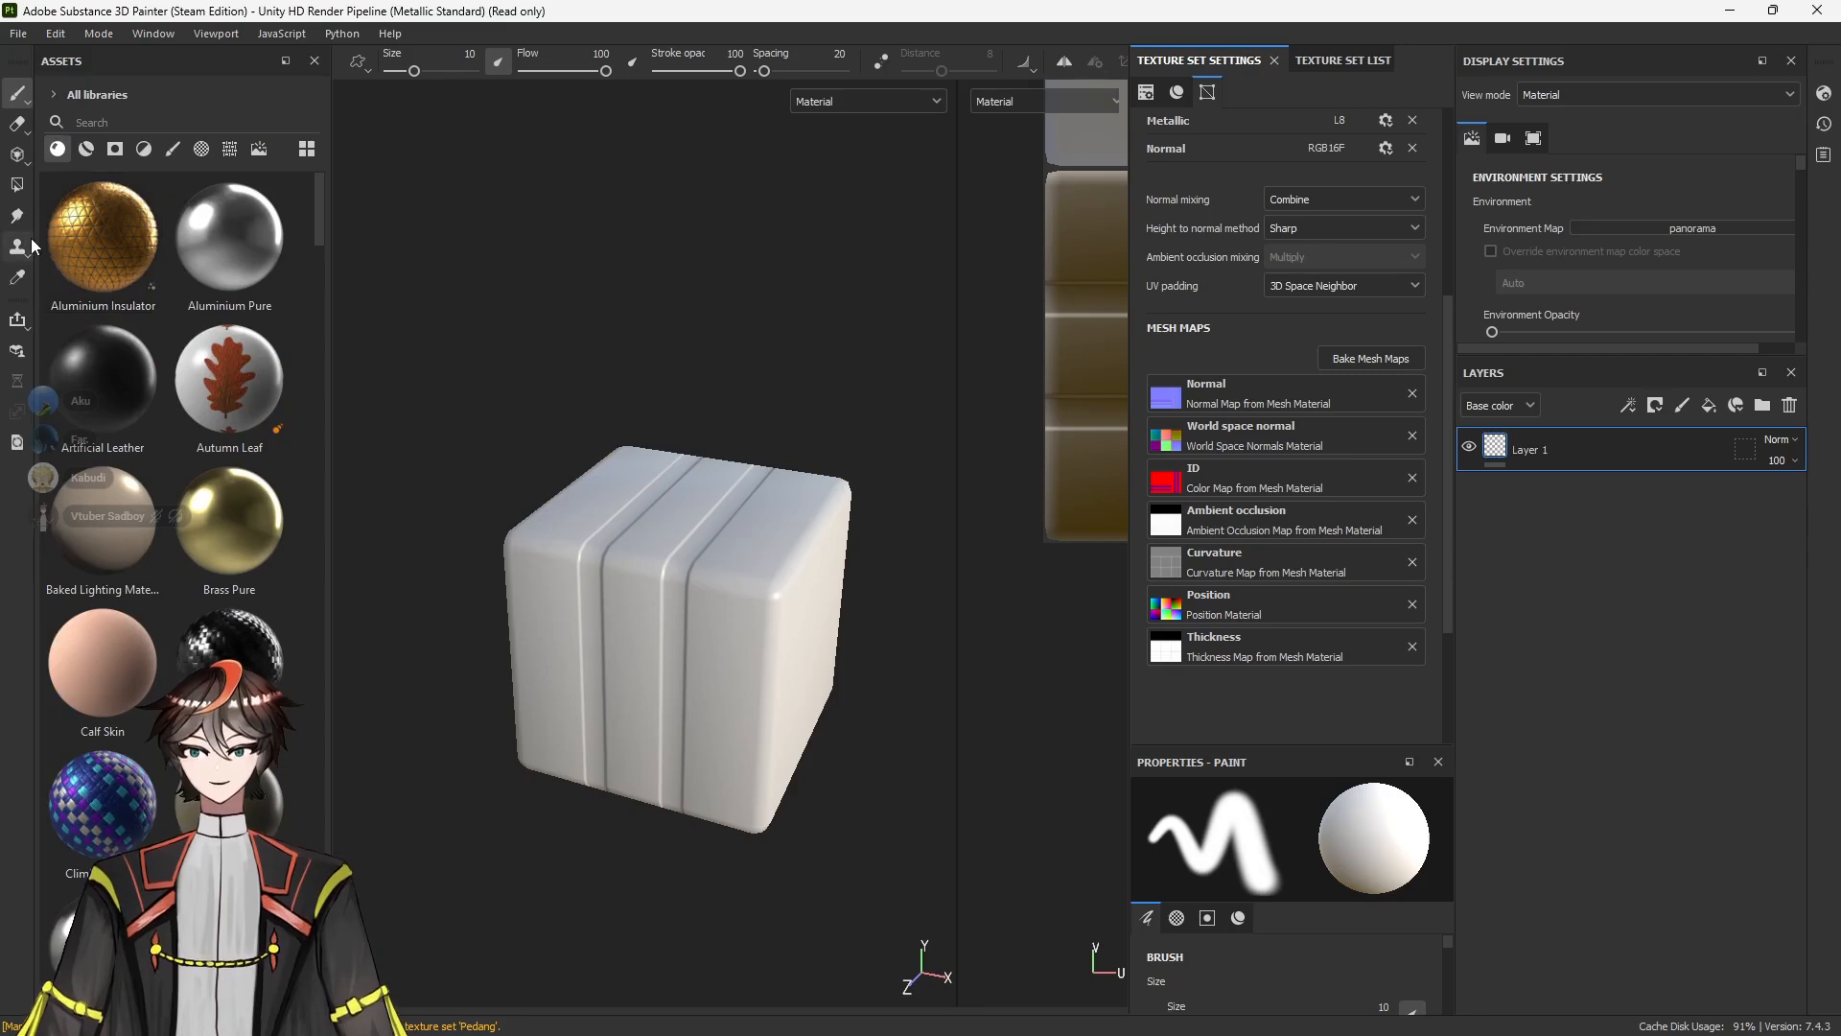
pyautogui.press('ctrl')
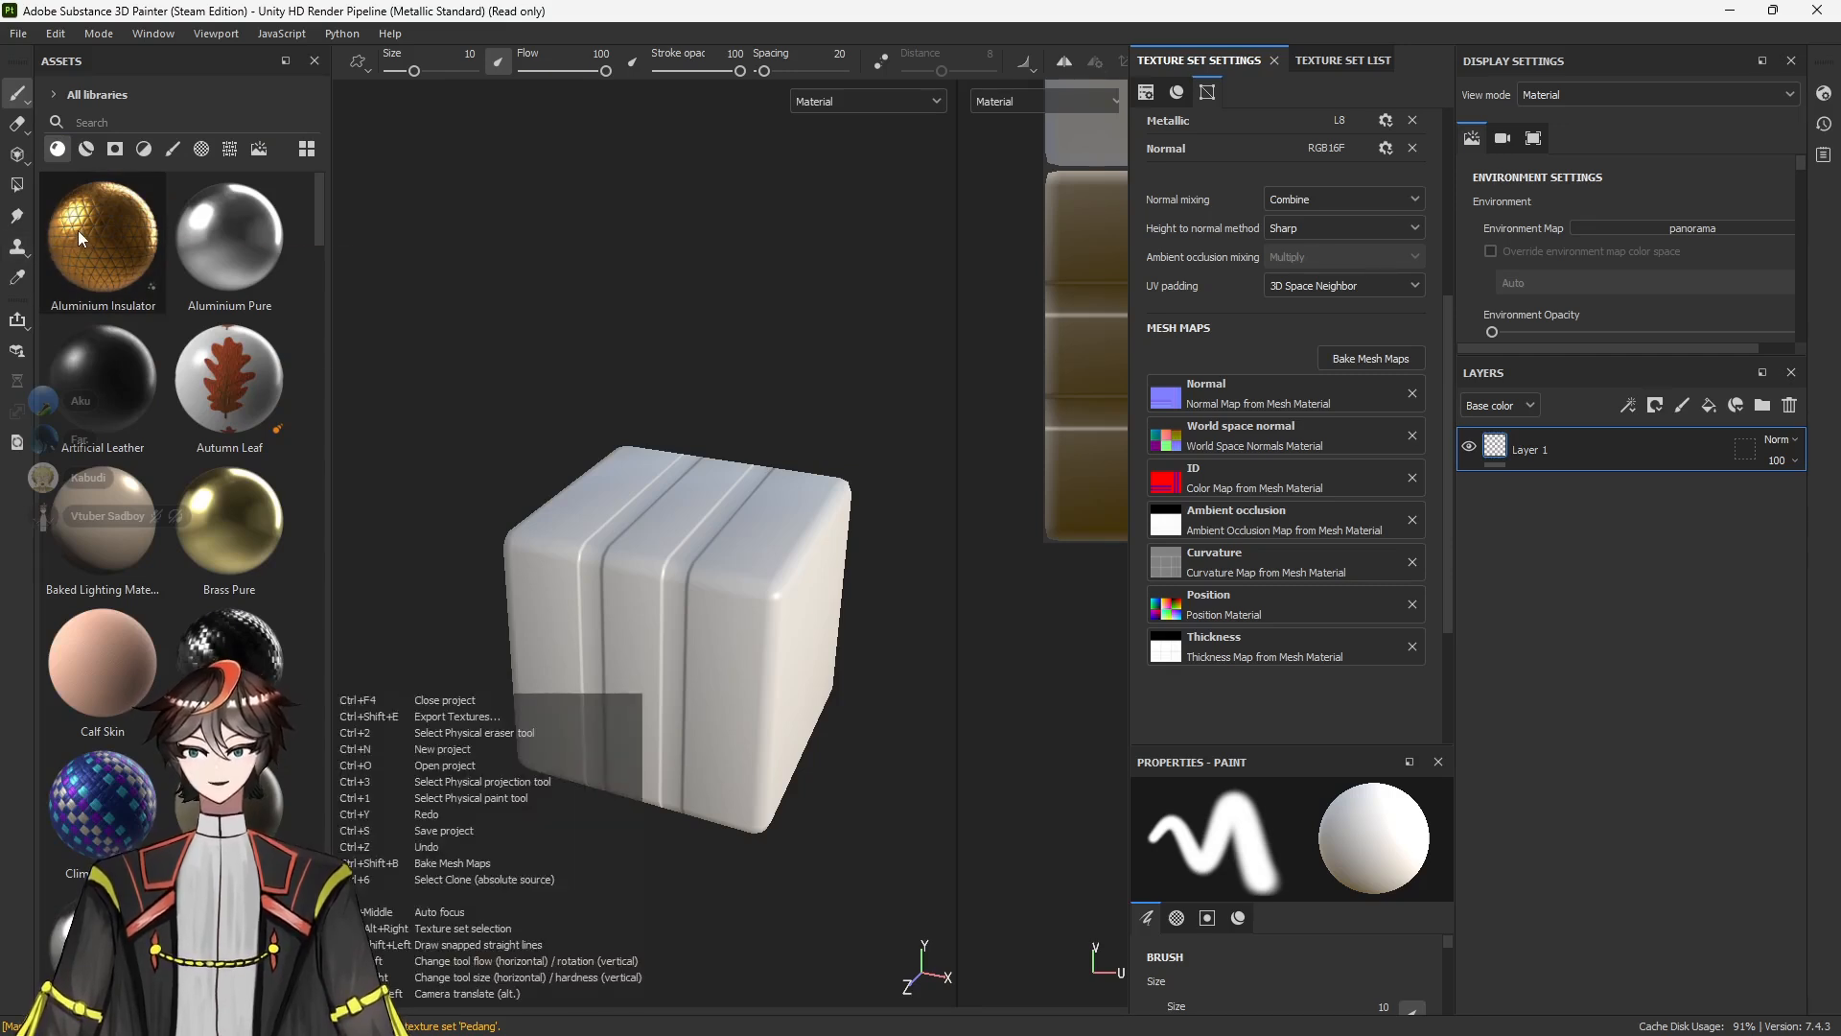
pyautogui.moveTo(77, 230)
pyautogui.moveTo(77, 230); pyautogui.dragTo(686, 568)
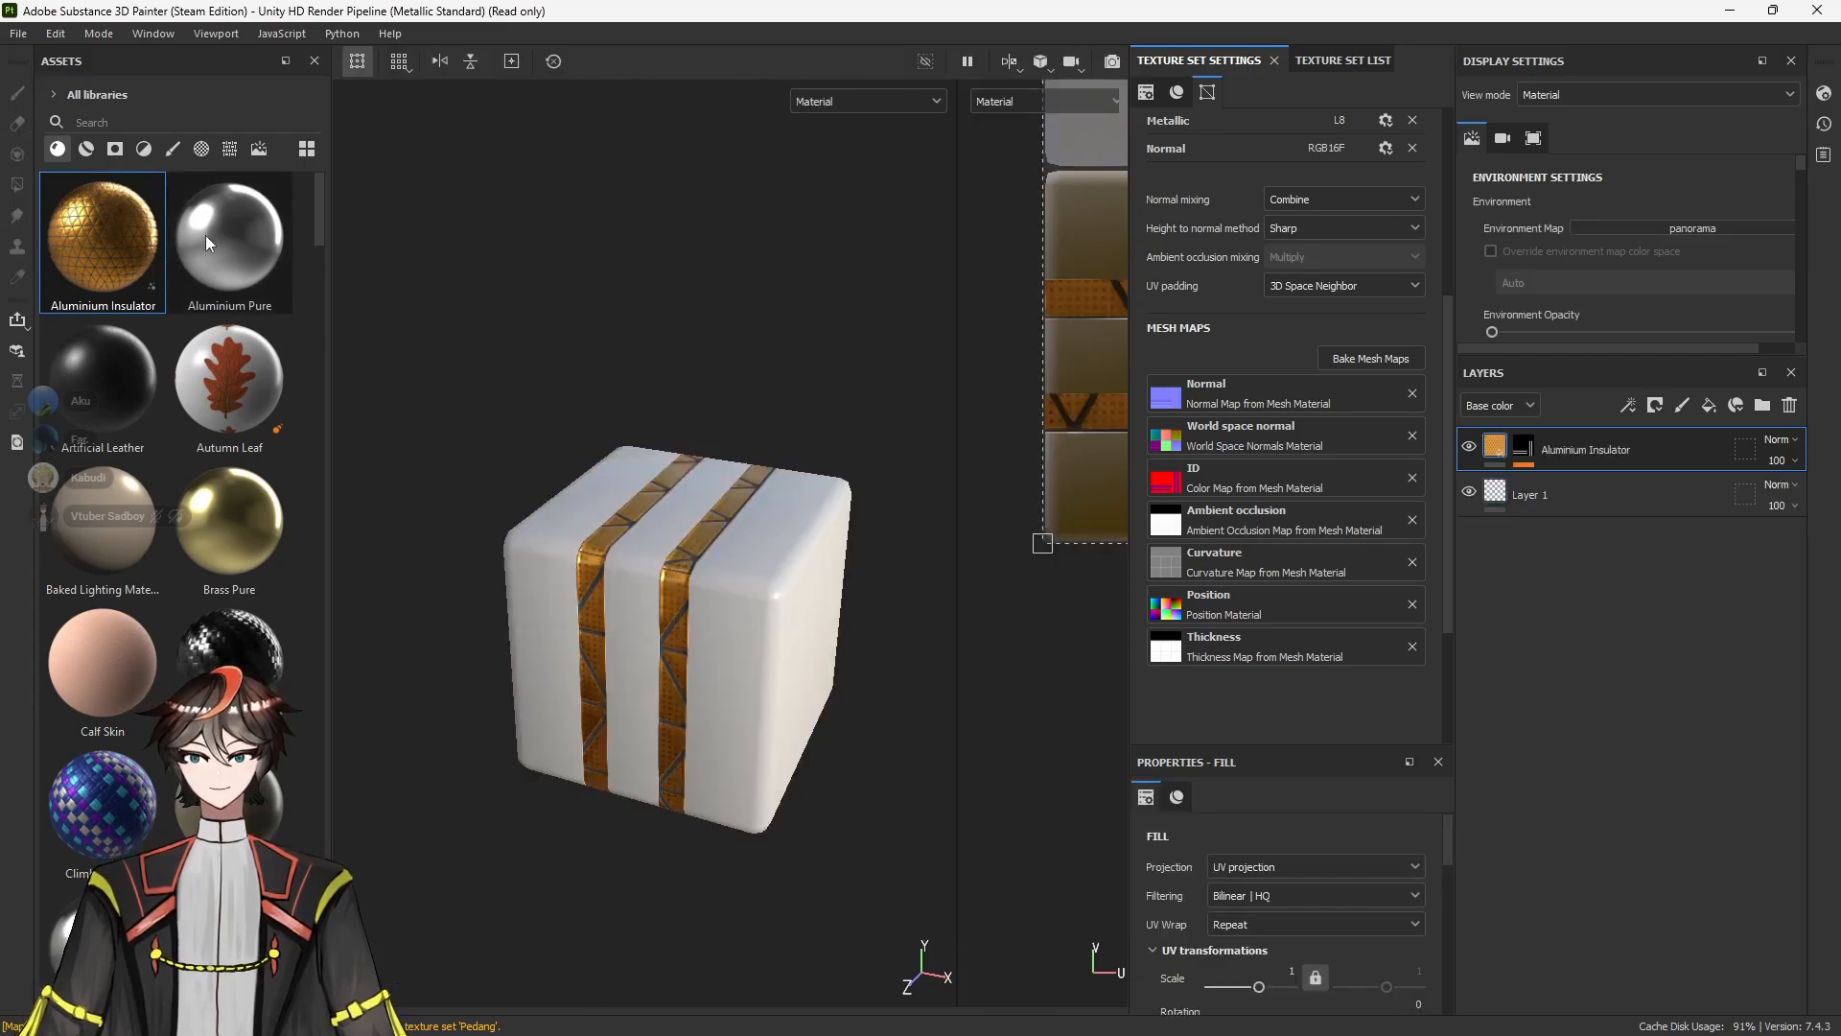
# Apply Artificial Leather to the rest of the cube with a color ID mask and check it from the front
pyautogui.moveTo(86, 359); pyautogui.dragTo(546, 531)
pyautogui.keyDown('alt'); pyautogui.moveTo(520, 453); pyautogui.dragTo(579, 394); pyautogui.keyUp('alt')
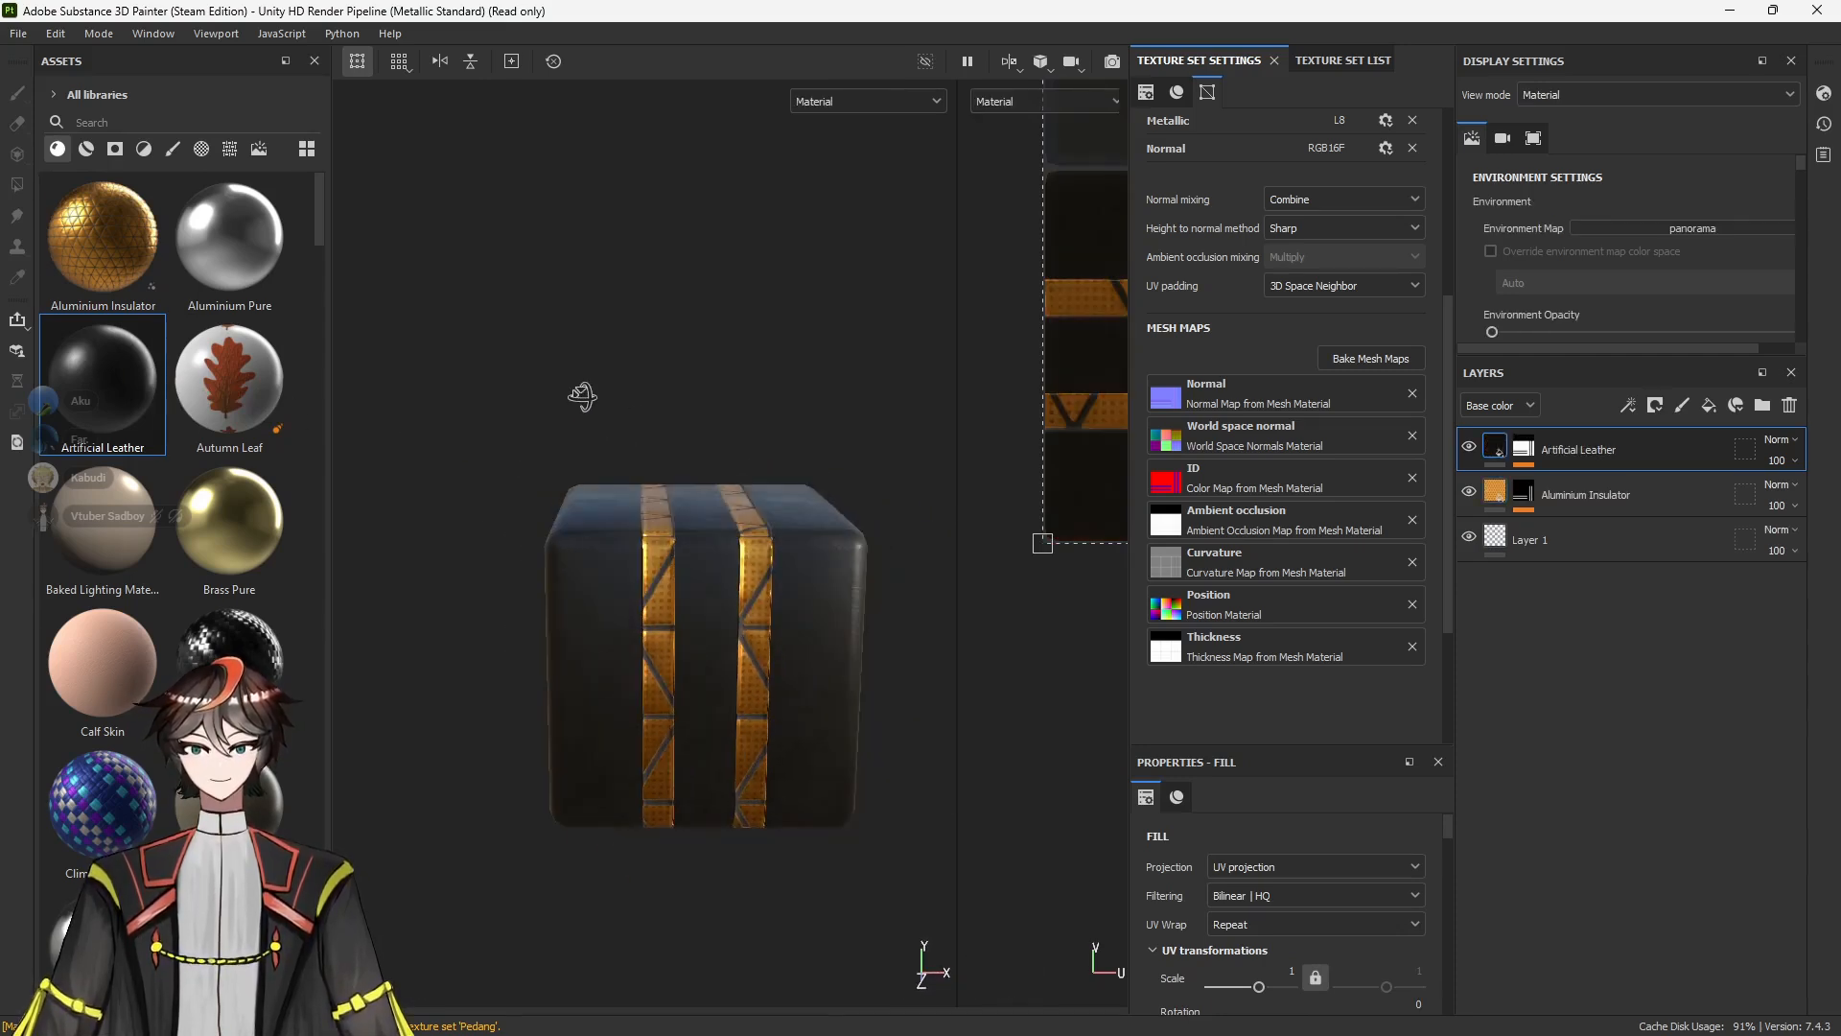
pyautogui.keyDown('alt'); pyautogui.moveTo(789, 224); pyautogui.dragTo(815, 156); pyautogui.keyUp('alt')
# Save the cube project as "Test" in the 23-Color ID folder
pyautogui.click(19, 34)
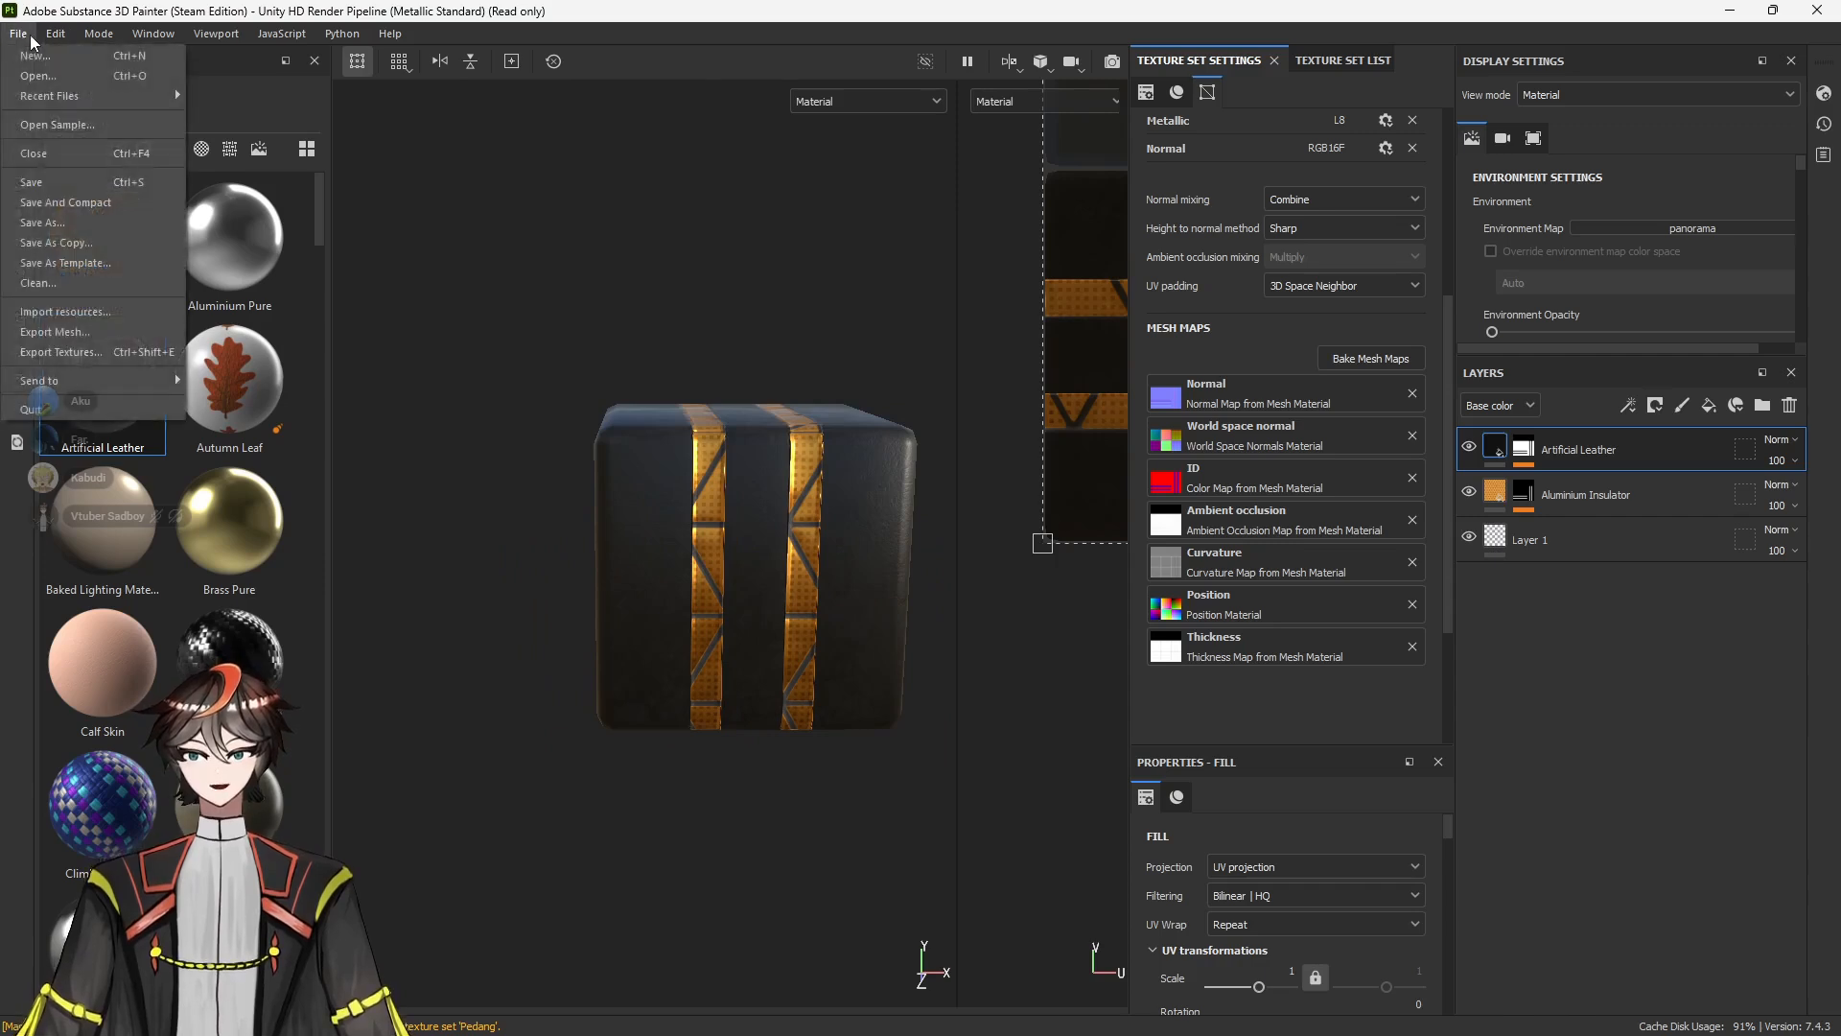
pyautogui.click(18, 34)
pyautogui.click(19, 34)
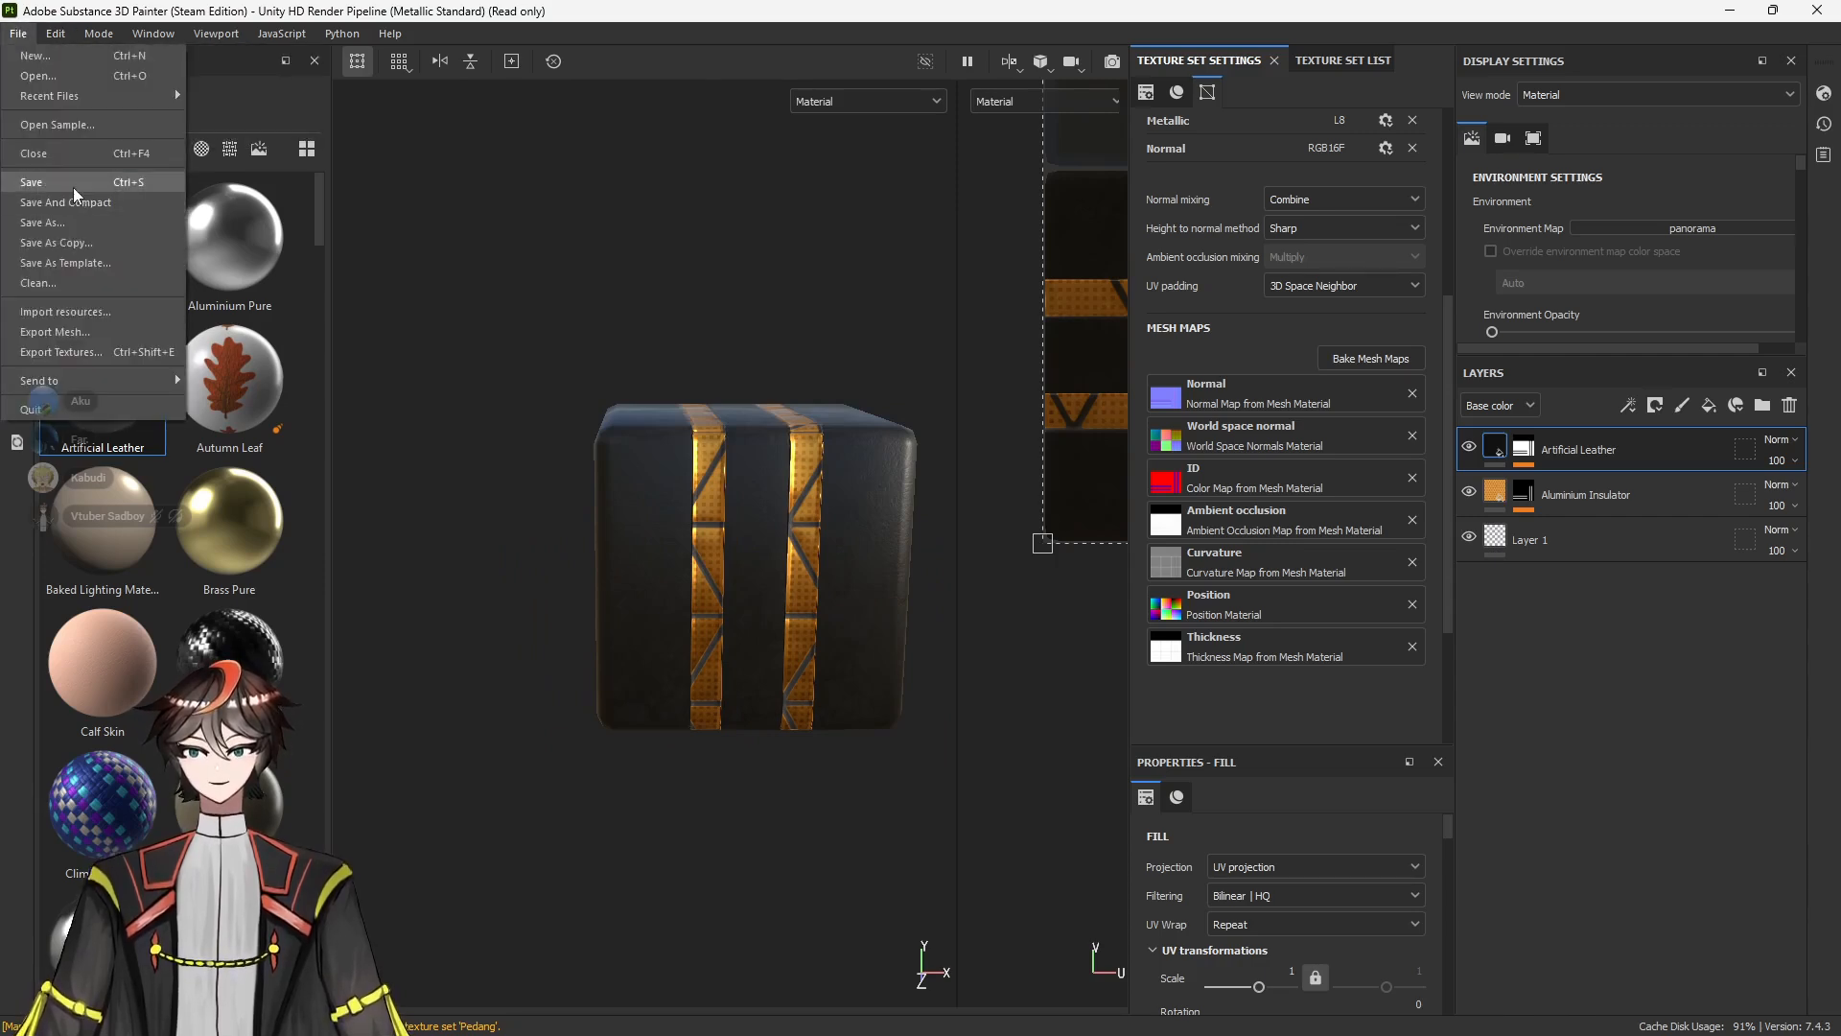
pyautogui.click(73, 187)
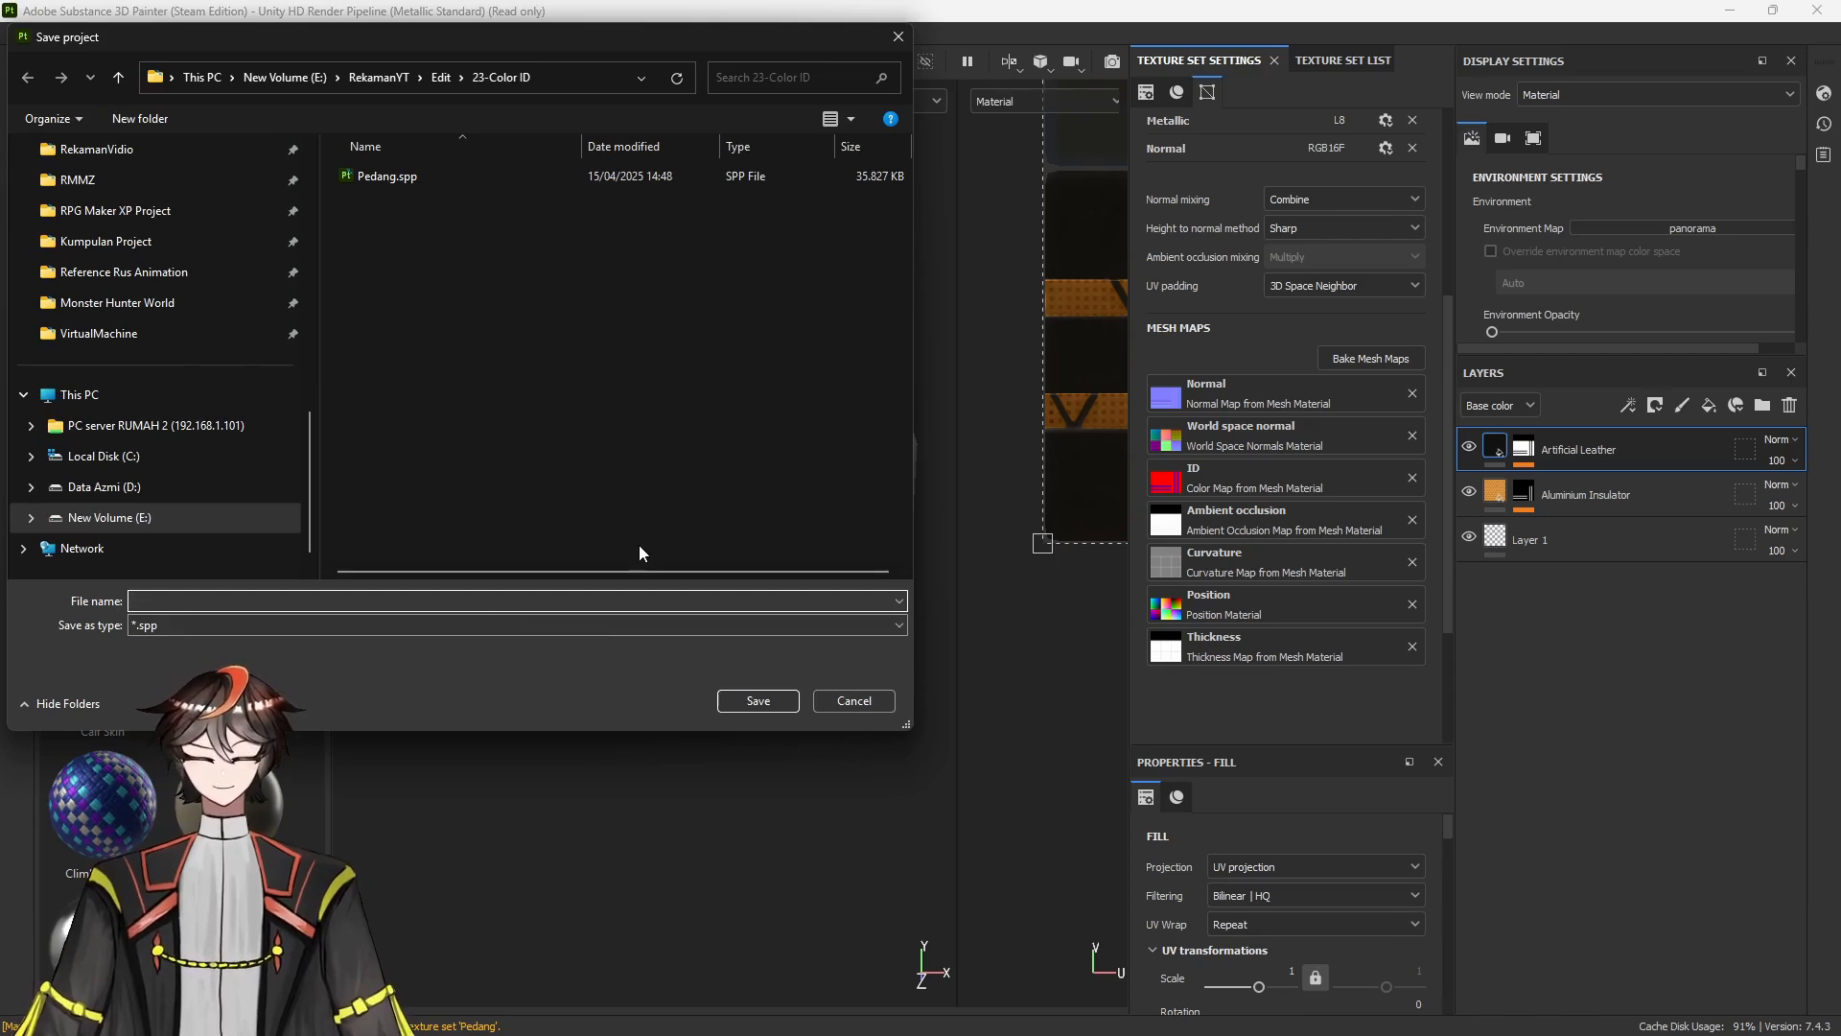
pyautogui.write('Test')
pyautogui.press('Return')
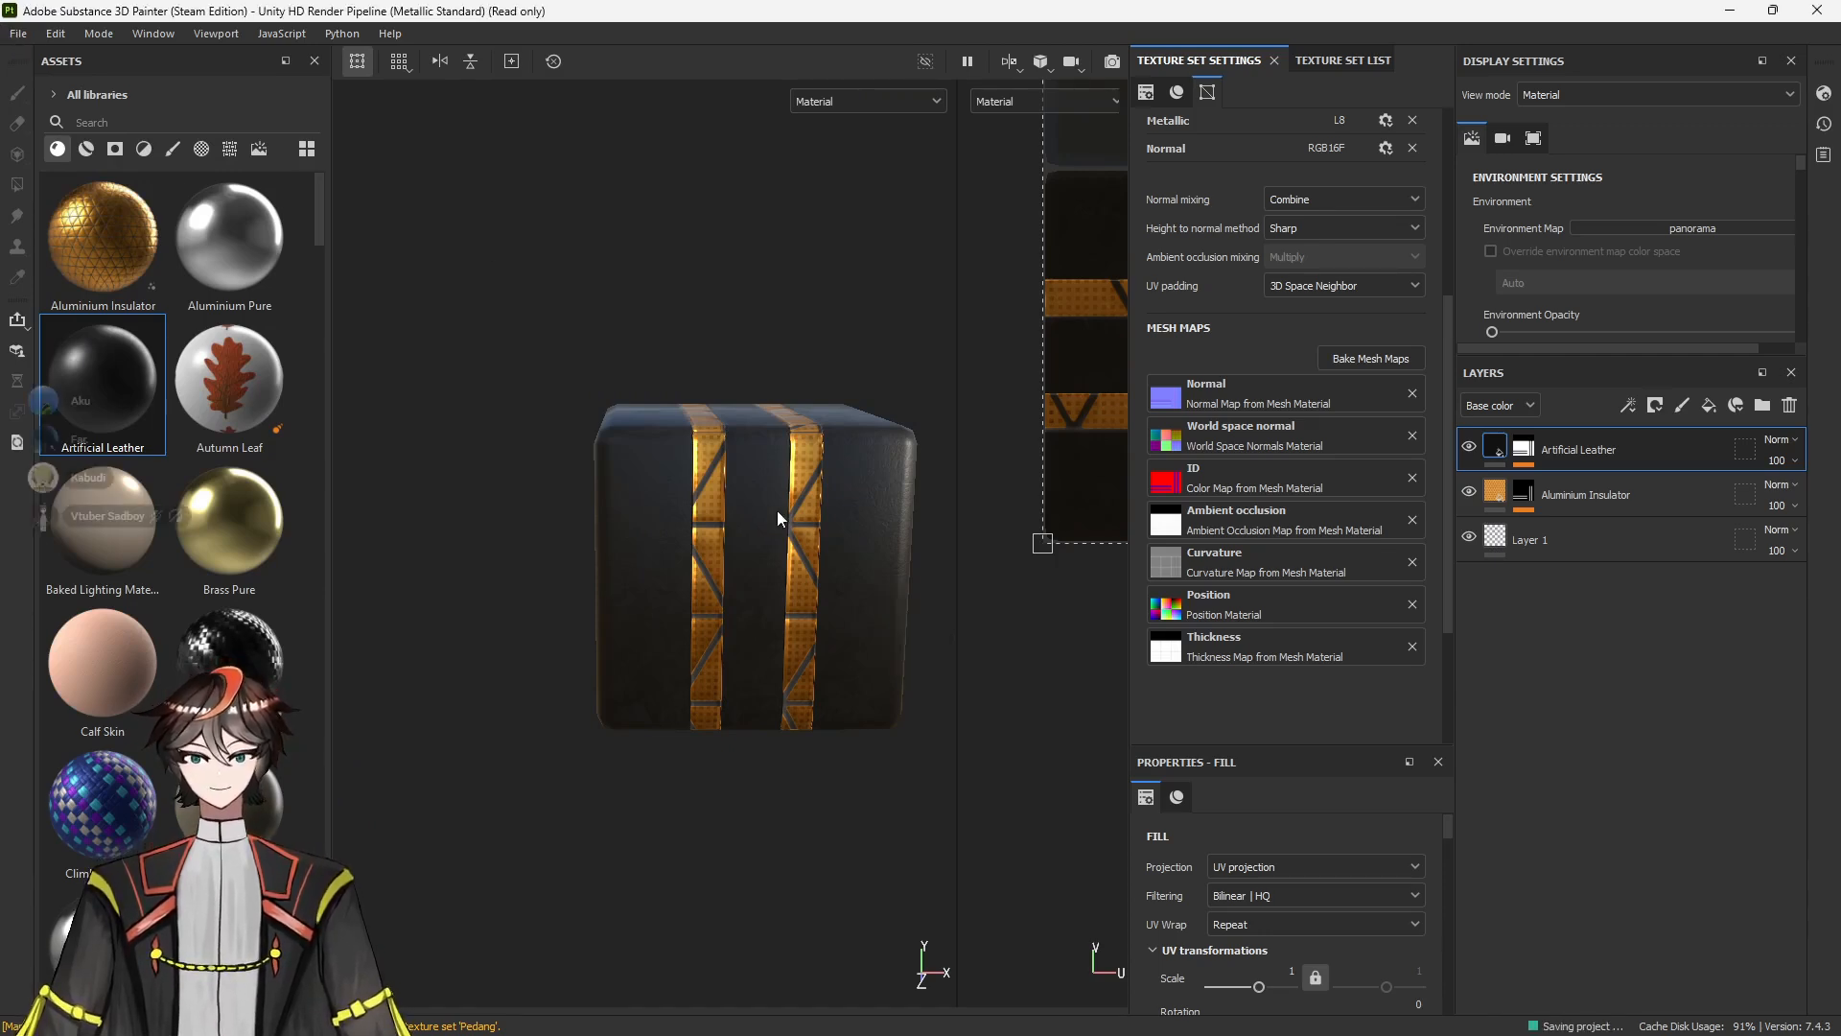
# Open the texture export settings and set the output directory to E:/RekamanYT/Edit/23-Color ID
pyautogui.click(19, 33)
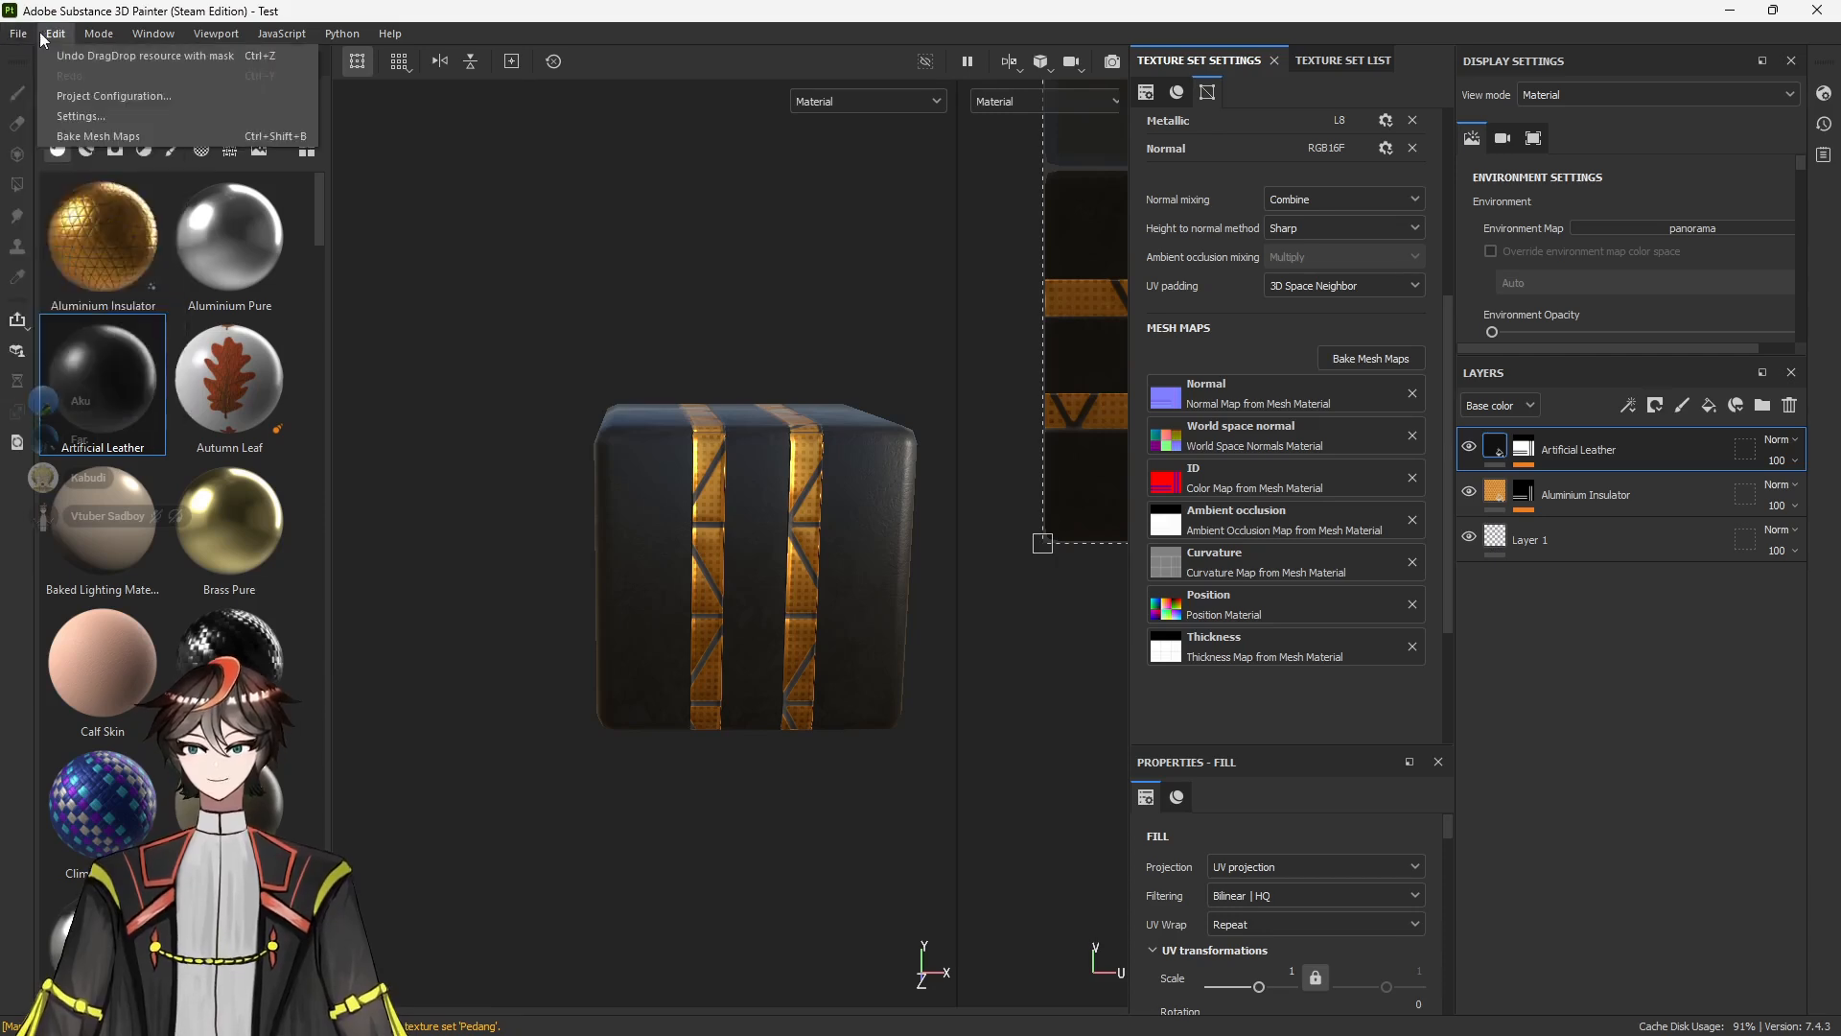
pyautogui.click(61, 352)
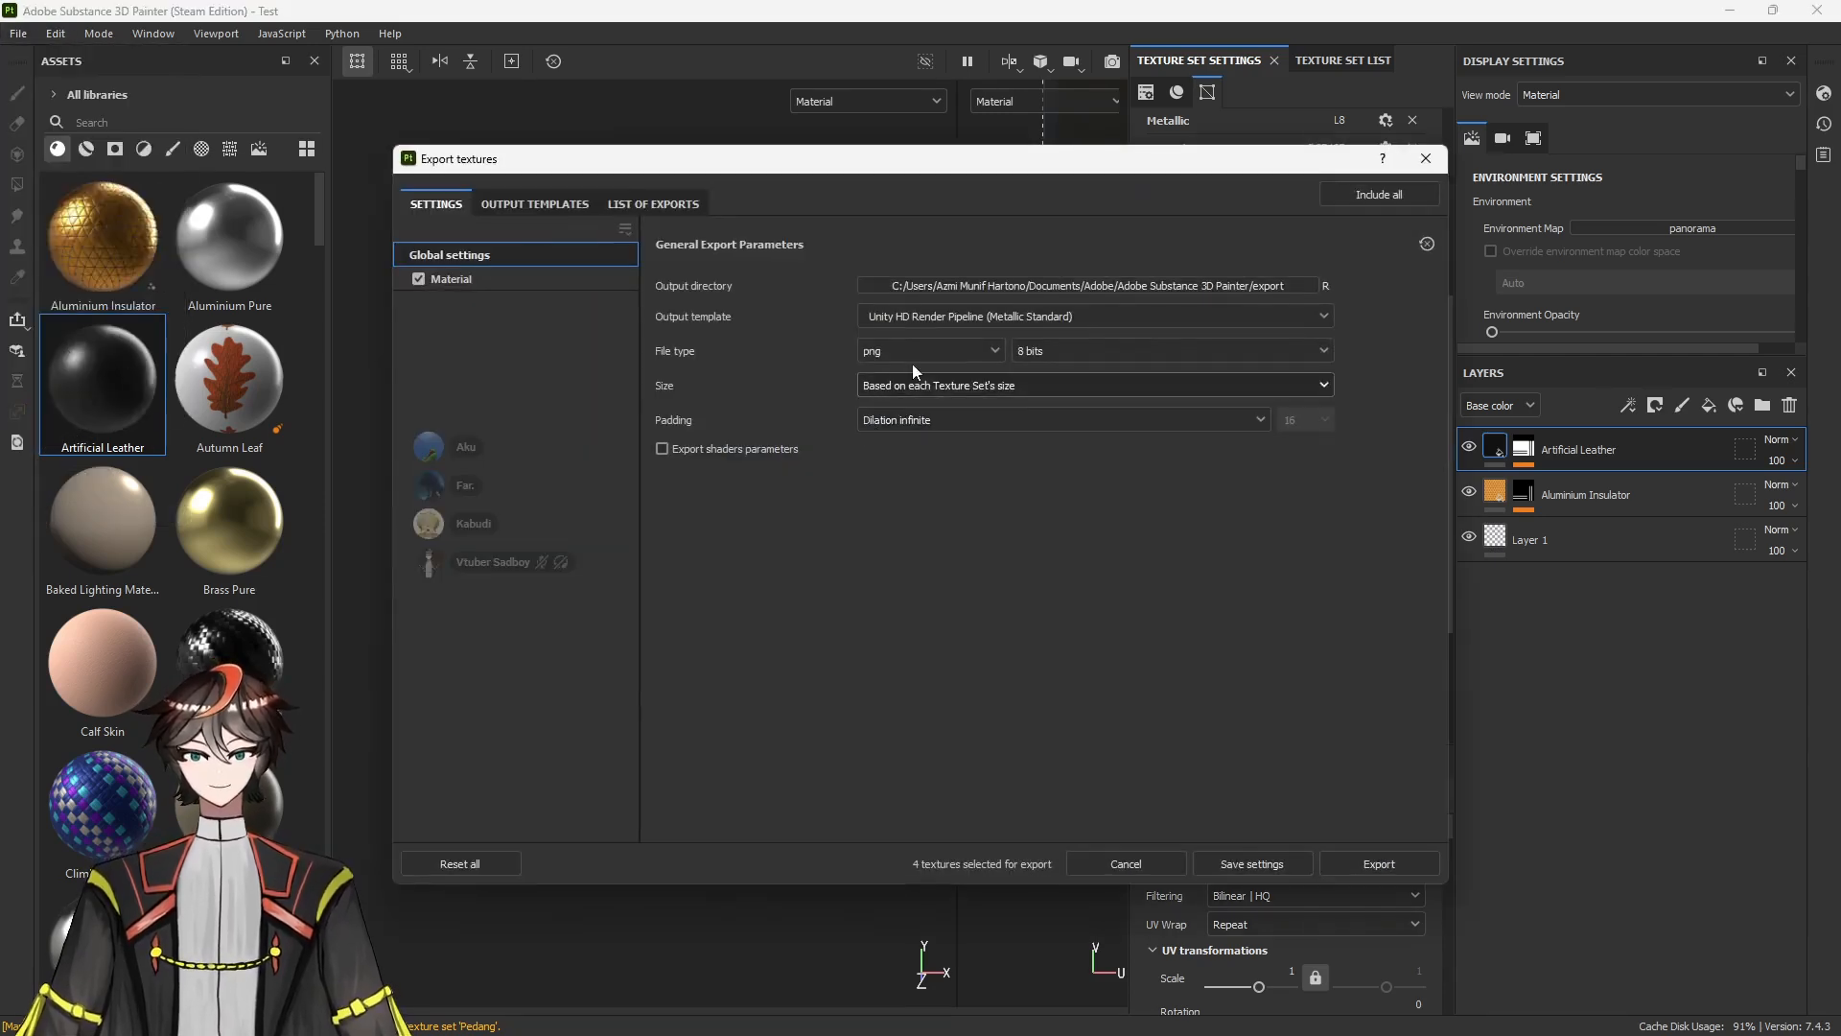
pyautogui.click(1115, 285)
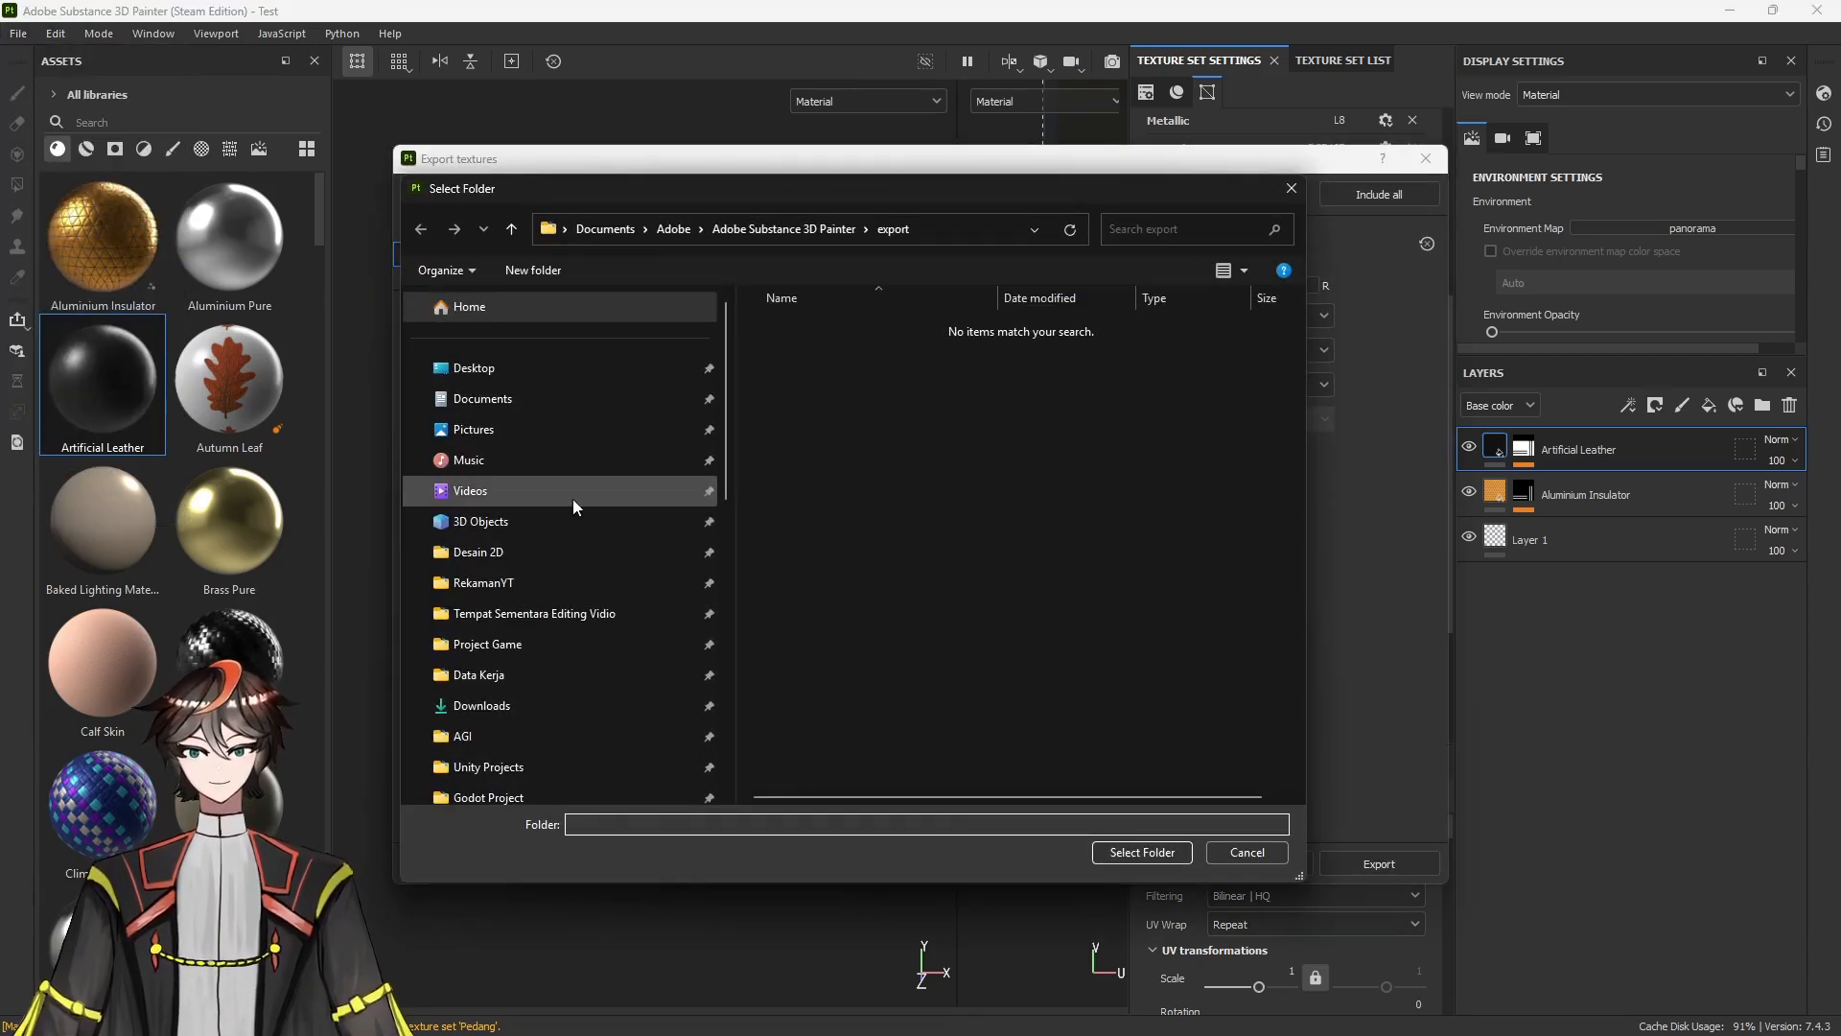
pyautogui.click(518, 613)
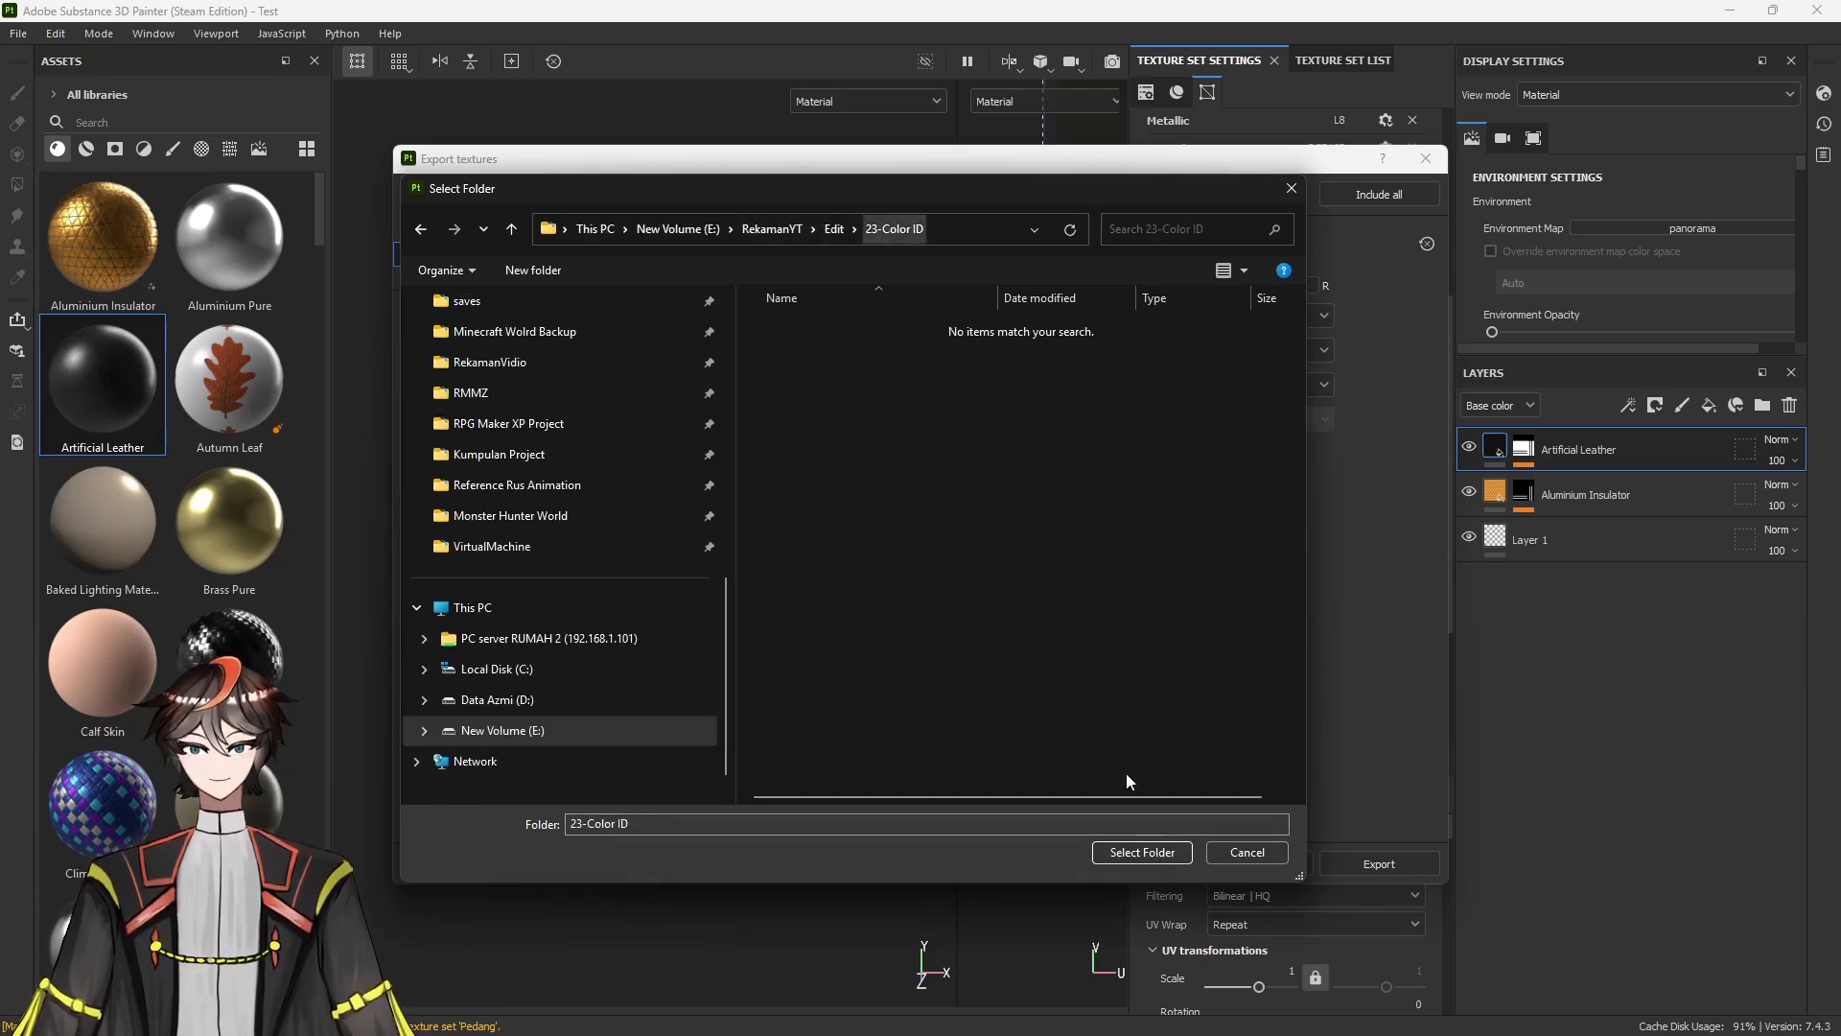
pyautogui.click(1140, 850)
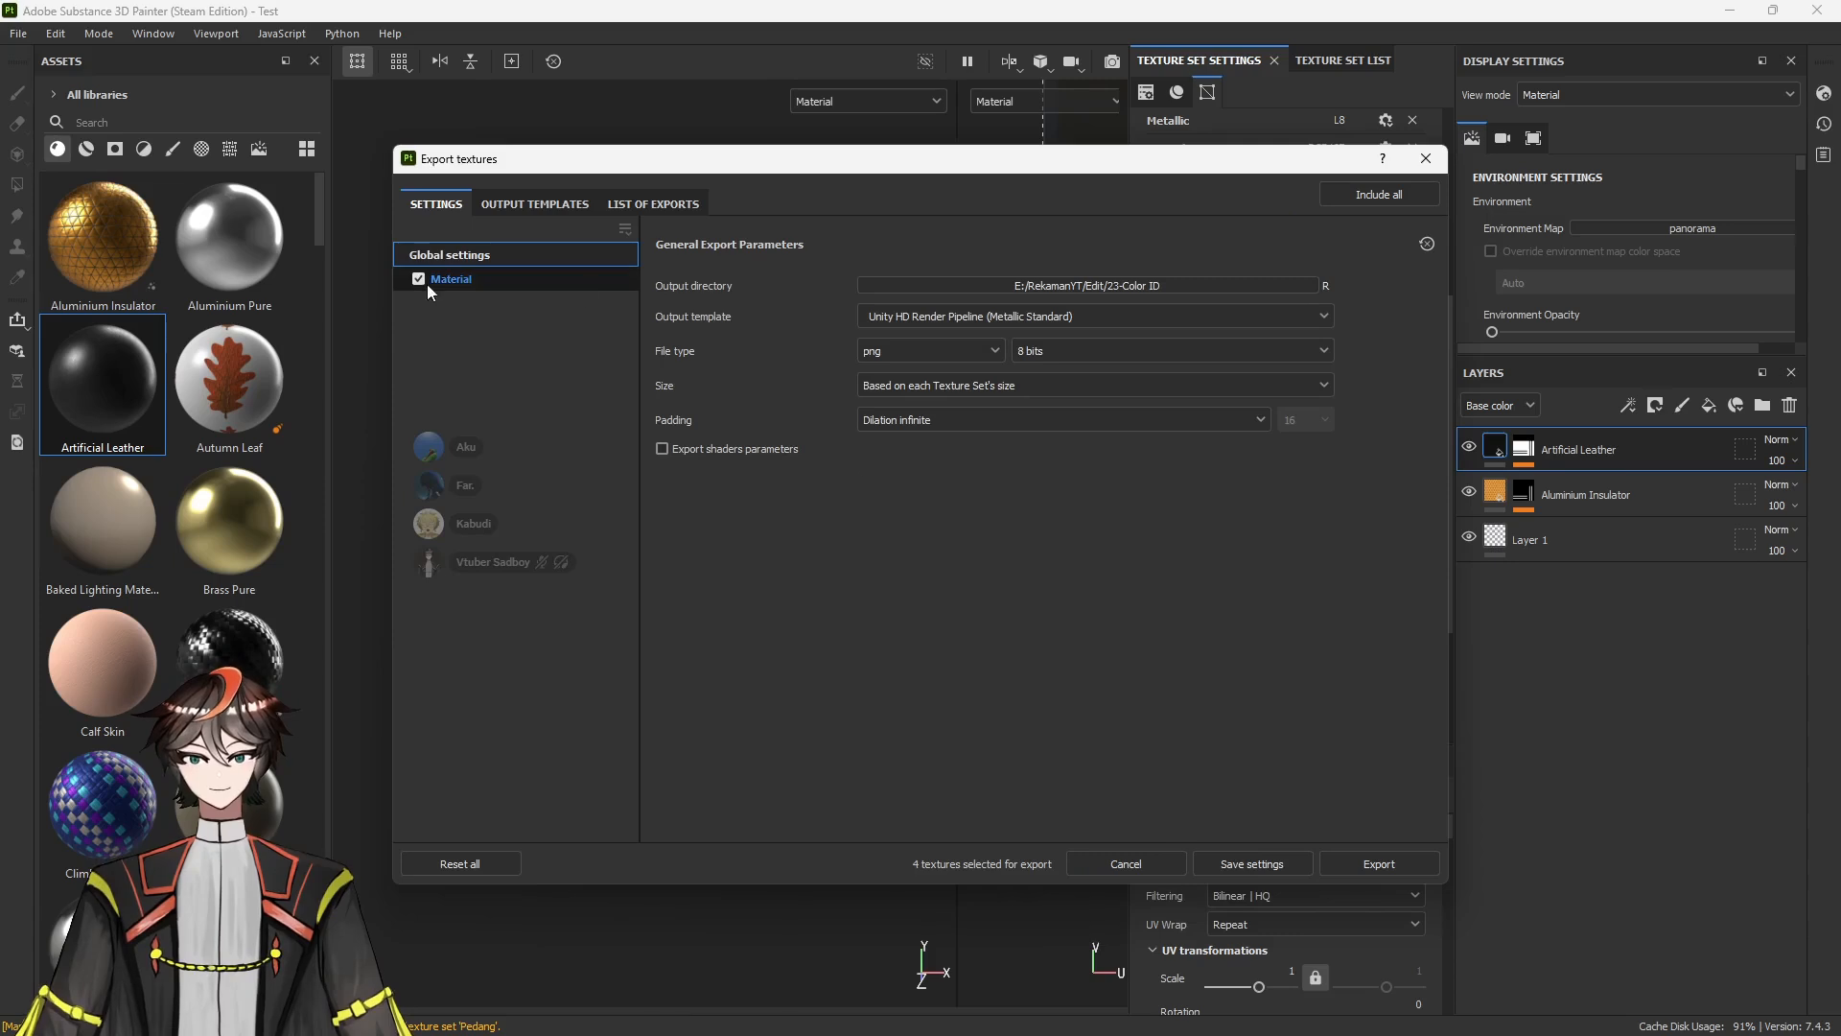
# Export the Material texture set as 8-bit PNG files with the Unity HD Render Pipeline (Metallic Standard) template, and close the export window
pyautogui.click(518, 283)
pyautogui.click(550, 260)
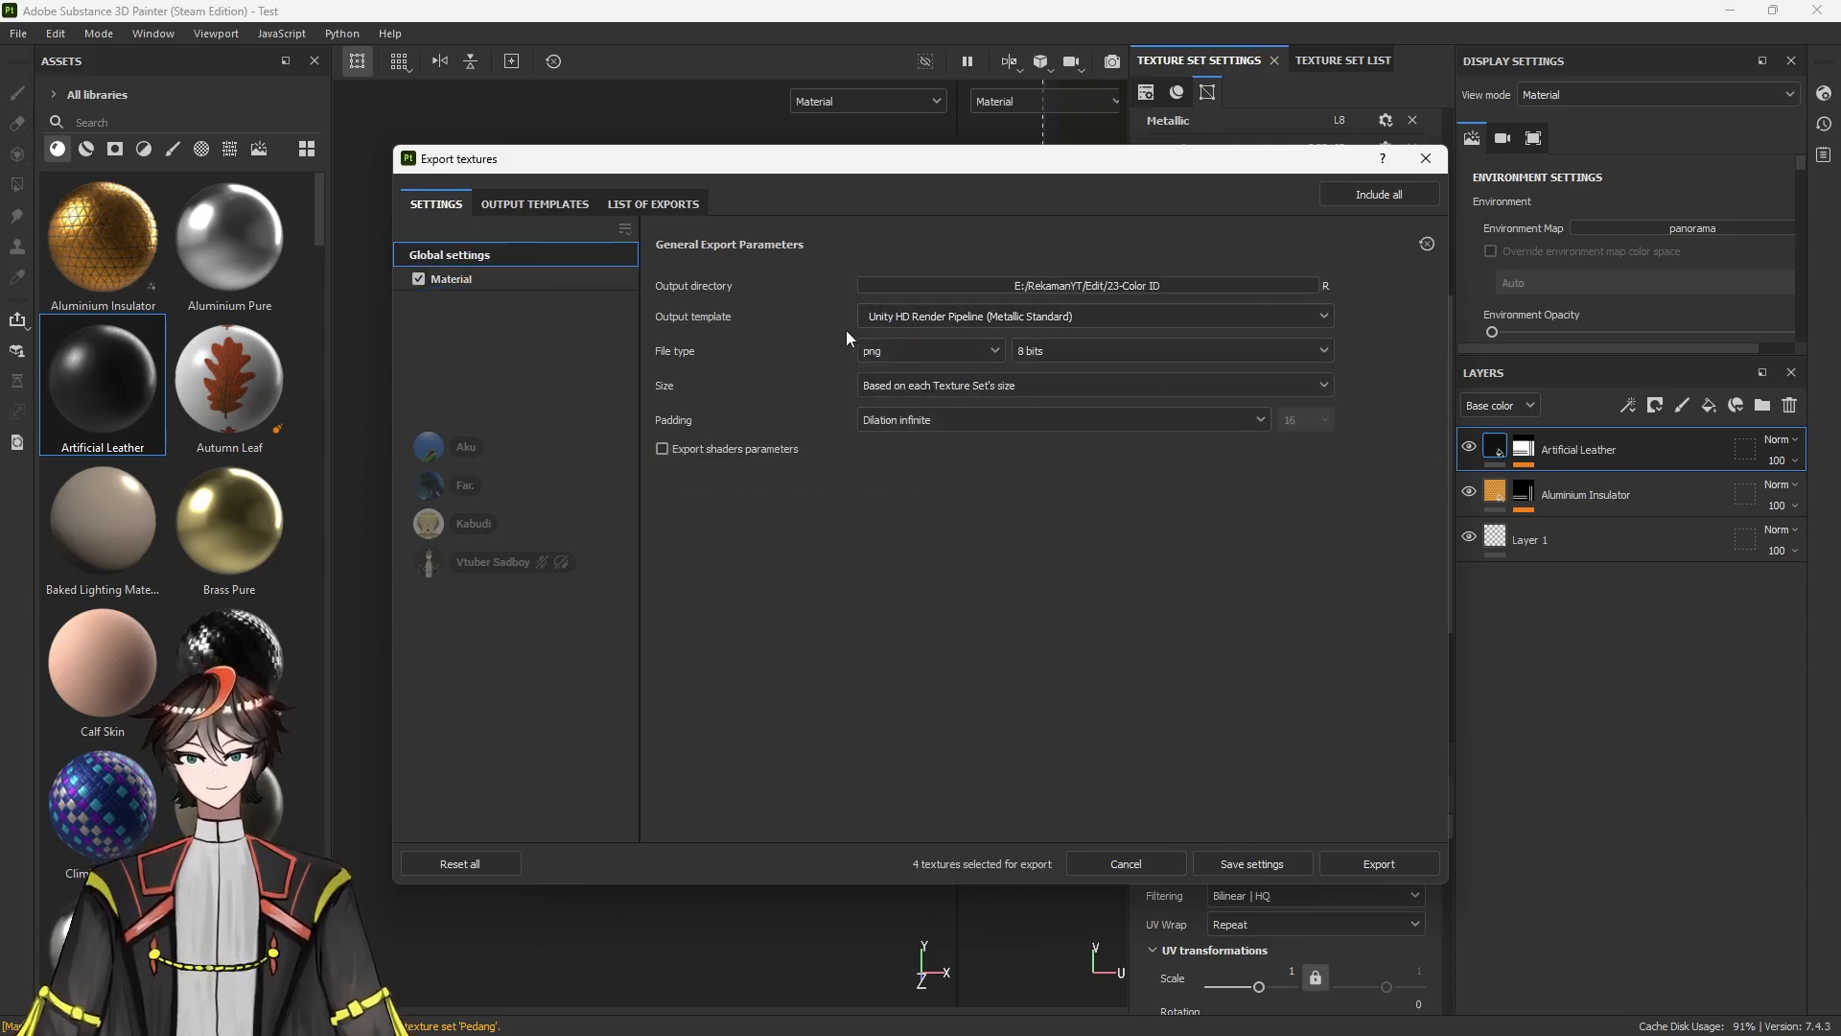
pyautogui.click(1405, 869)
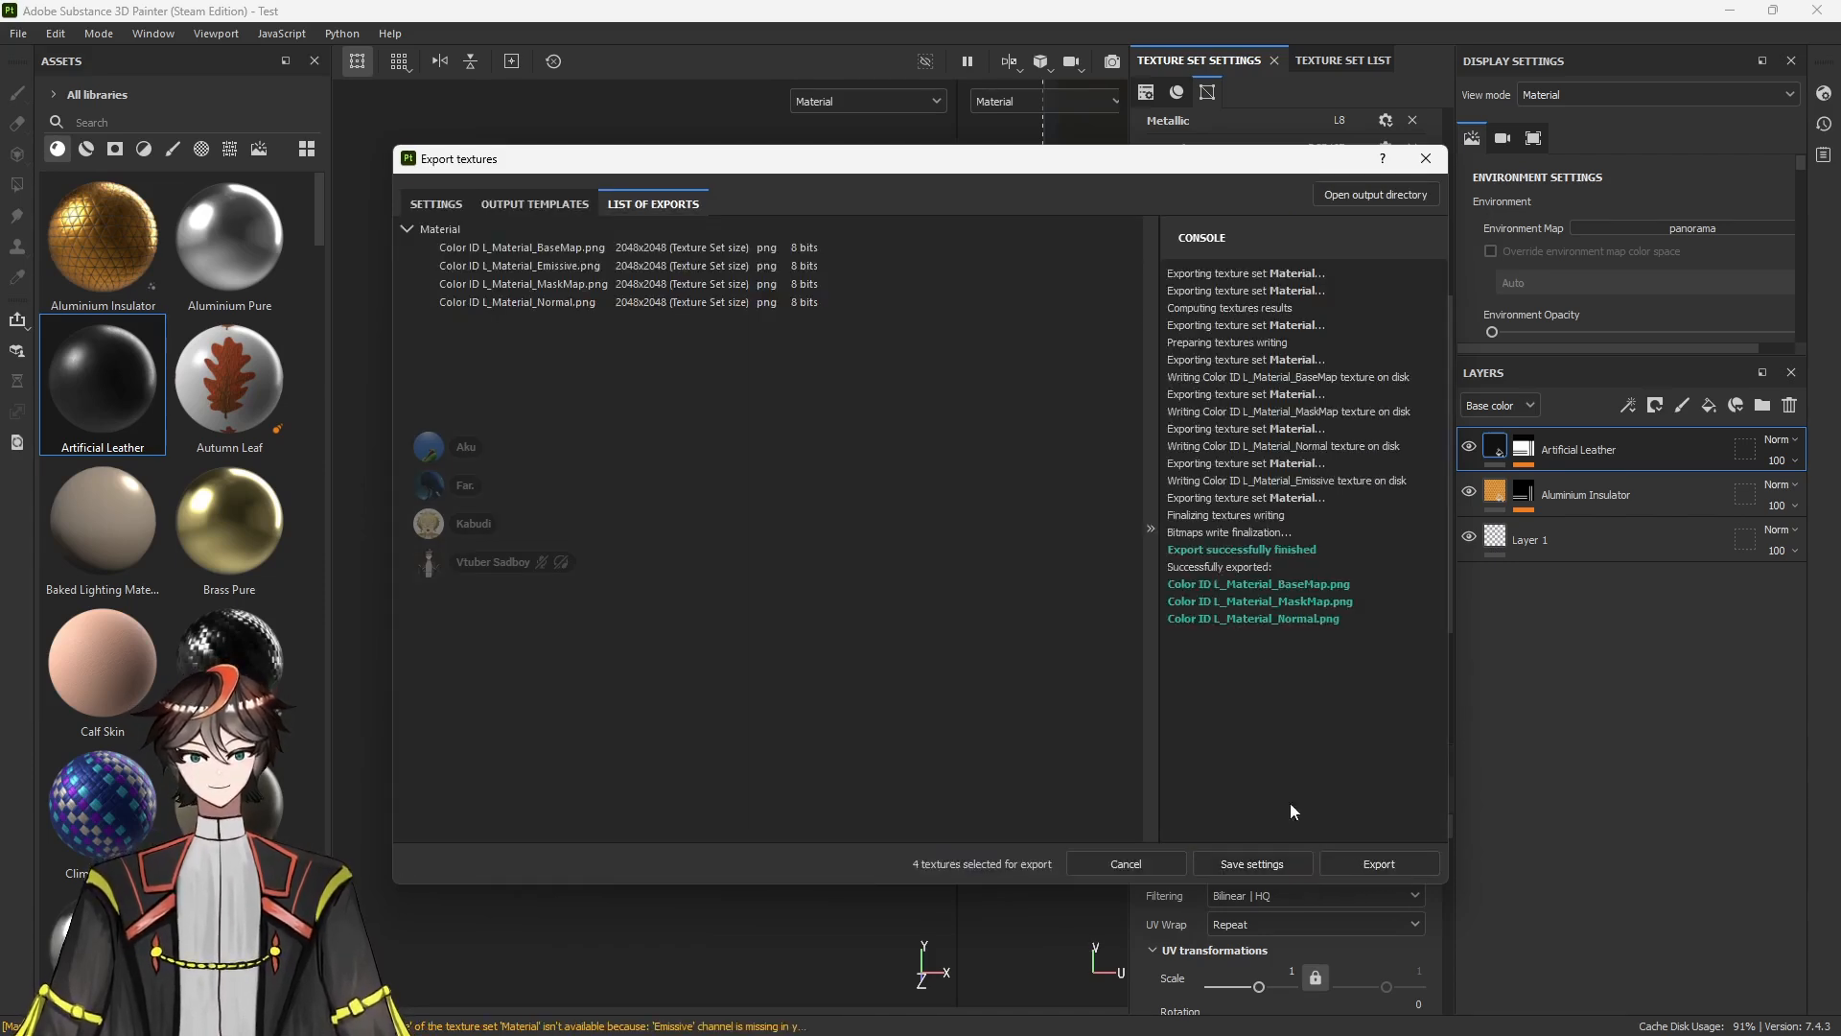
pyautogui.click(1126, 864)
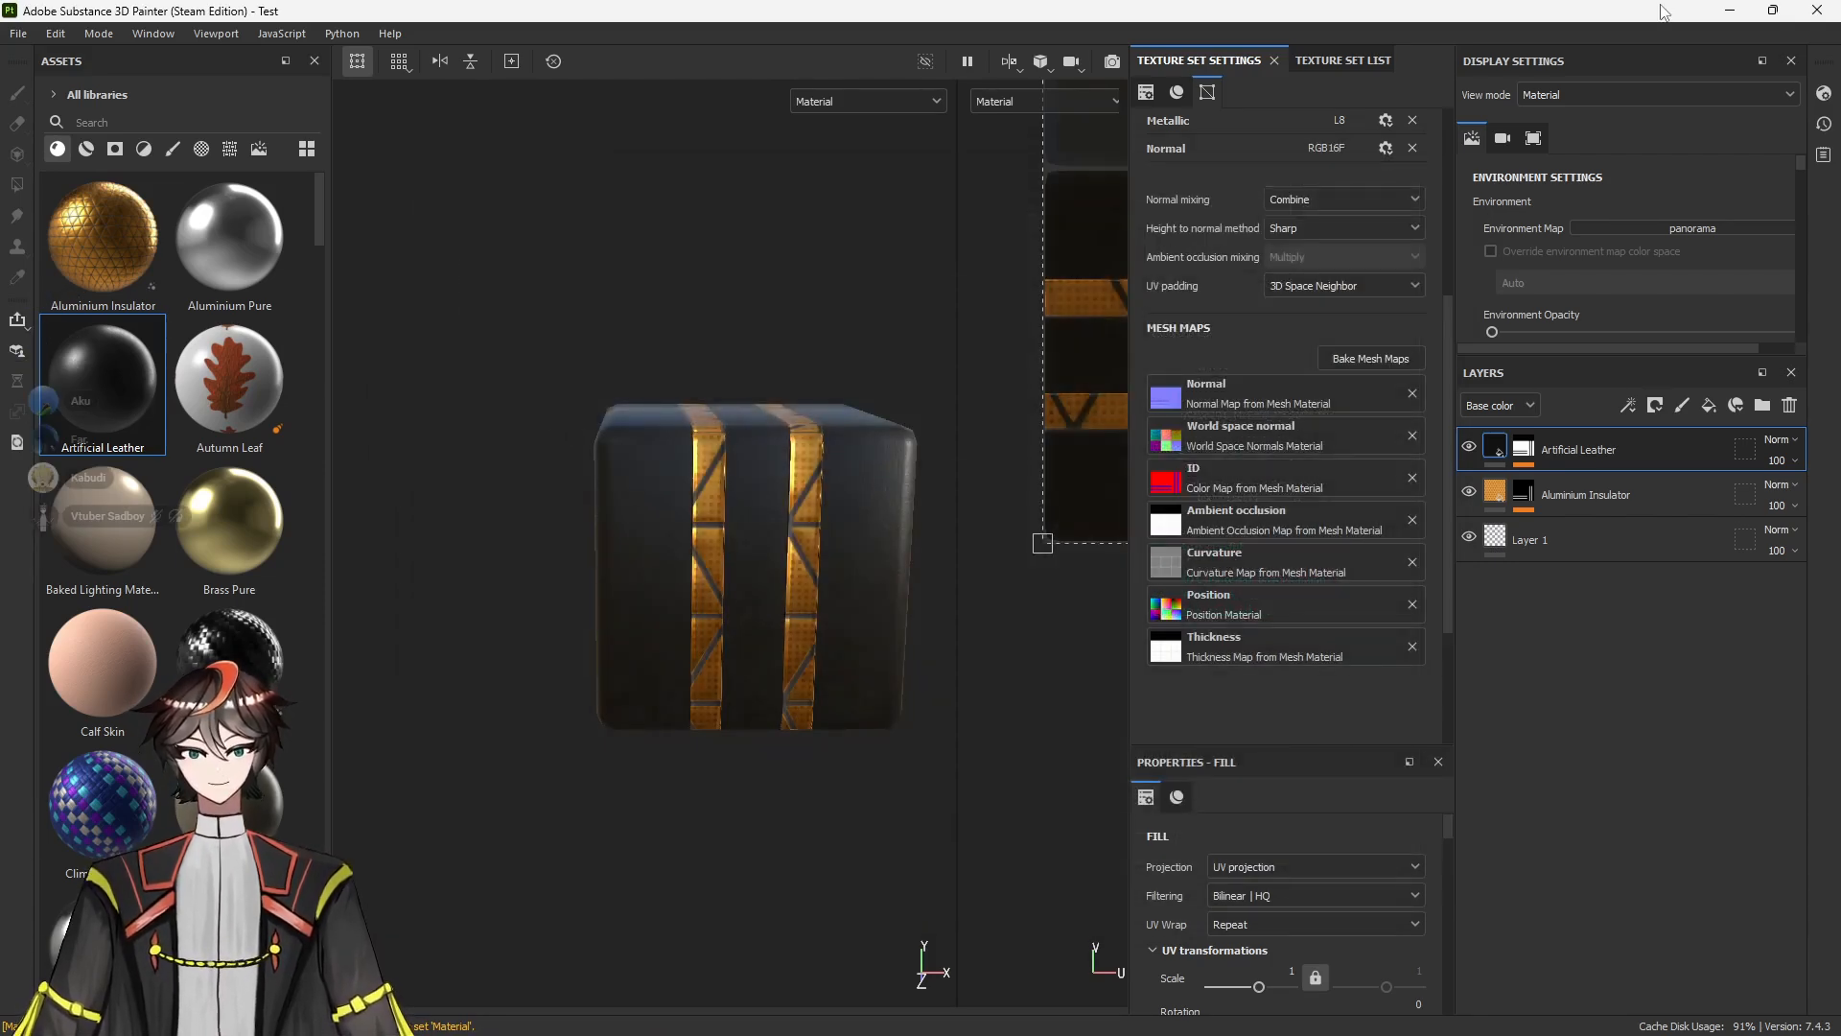
# Switch to Blender and rename the L cube's material to "Kubus"
pyautogui.hotkey('alt', 'Tab')
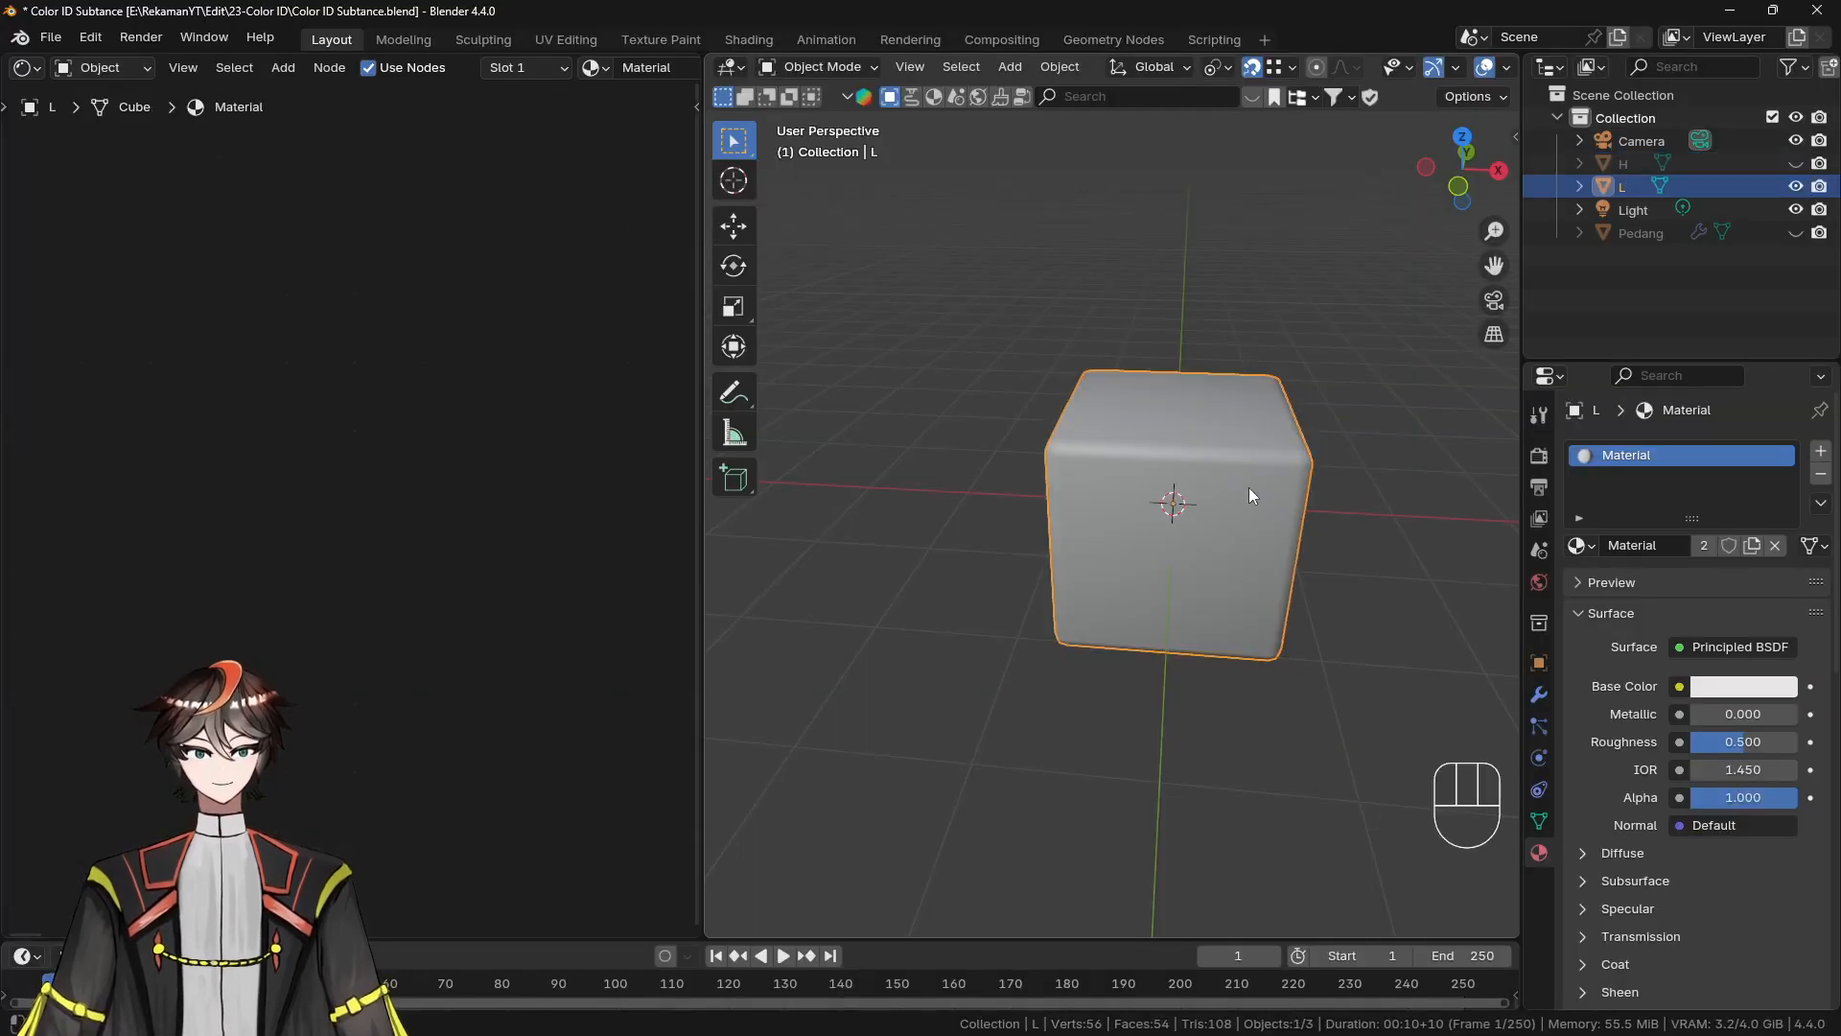
pyautogui.click(1581, 545)
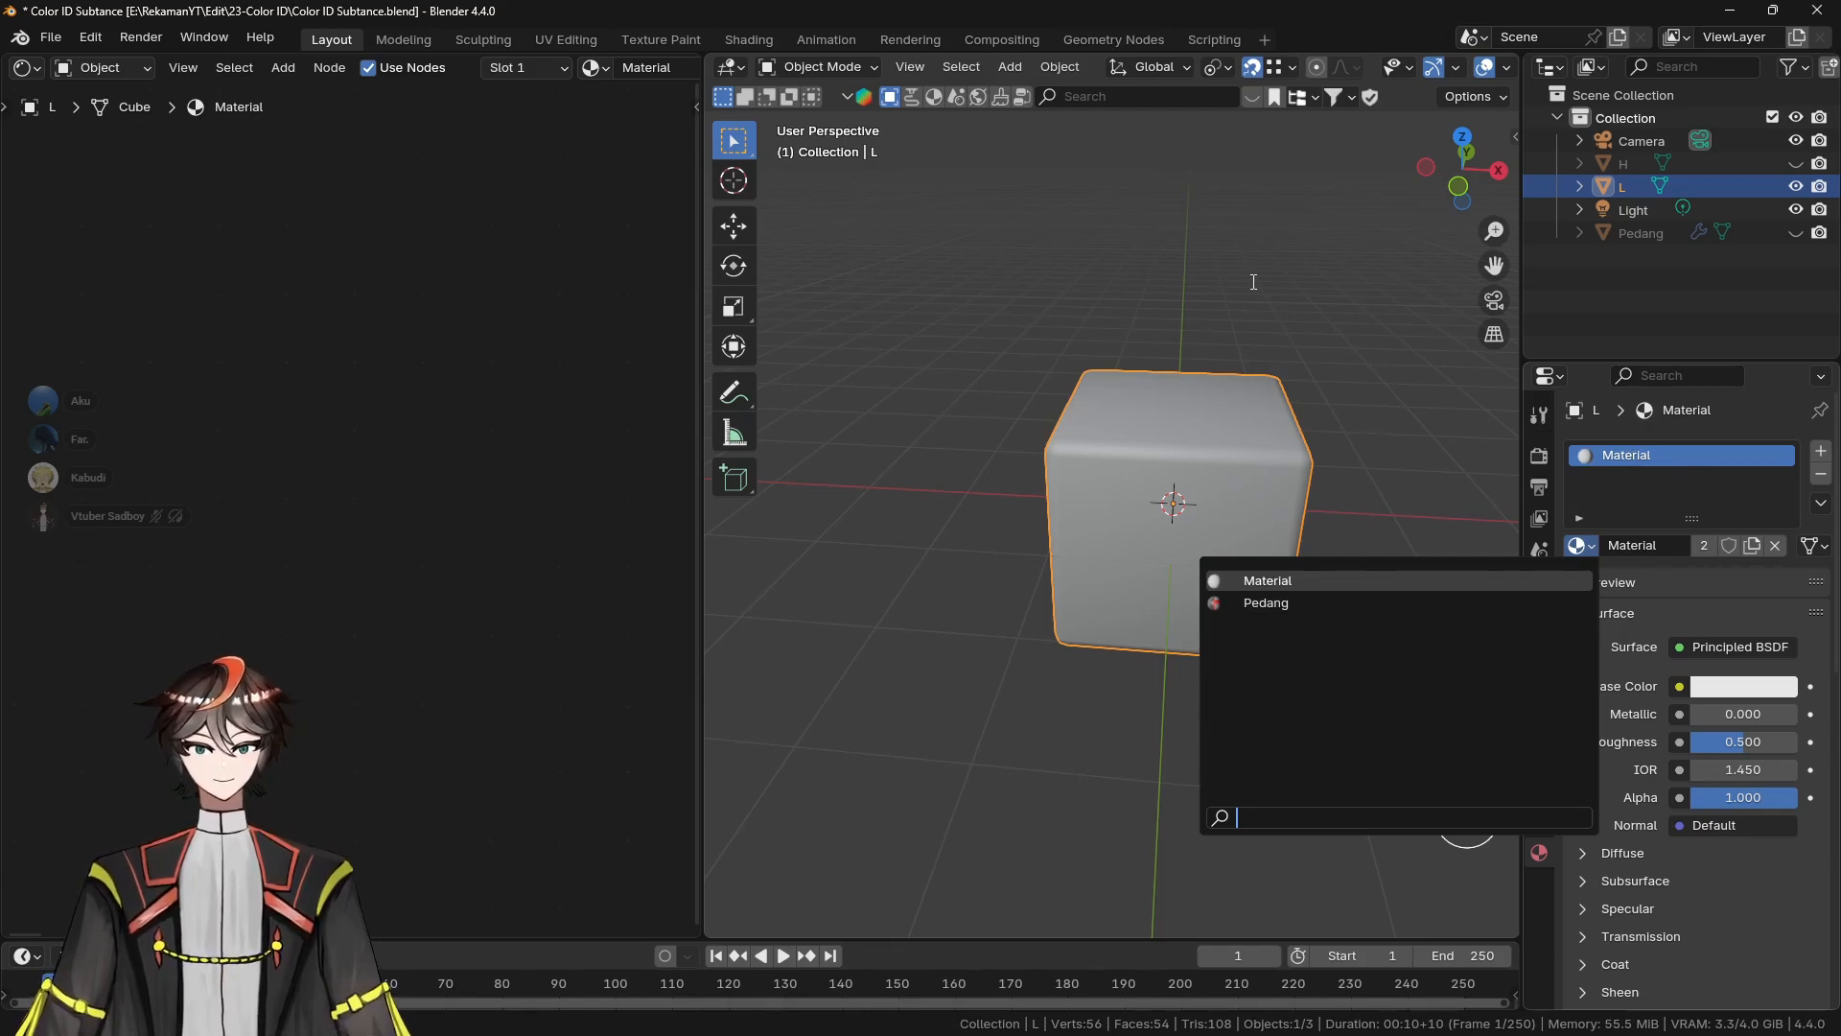
pyautogui.click(1465, 422)
pyautogui.doubleClick(1625, 462)
pyautogui.press('BackSpace')
pyautogui.write('Kubus')
pyautogui.press('Return')
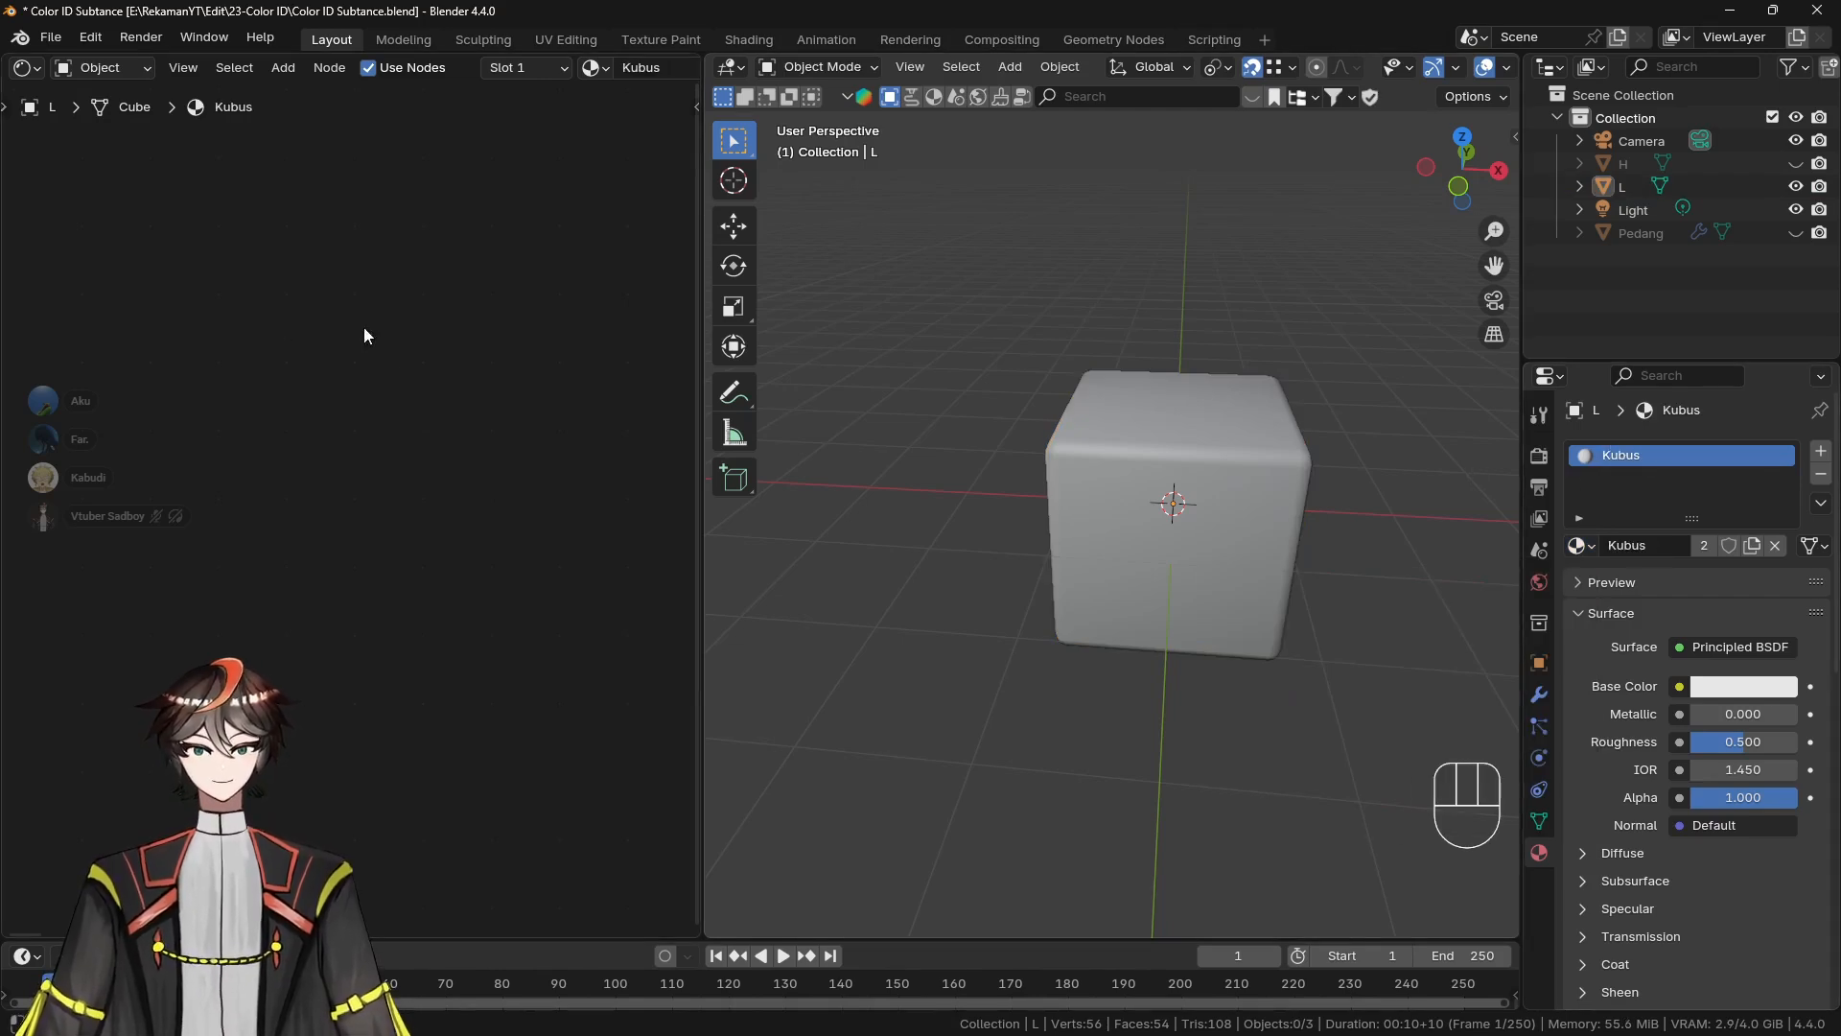
# Load the Color ID L base, mask and normal map PNGs into the L cube's Kubus shader using Principled Texture Setup
pyautogui.click(1216, 457)
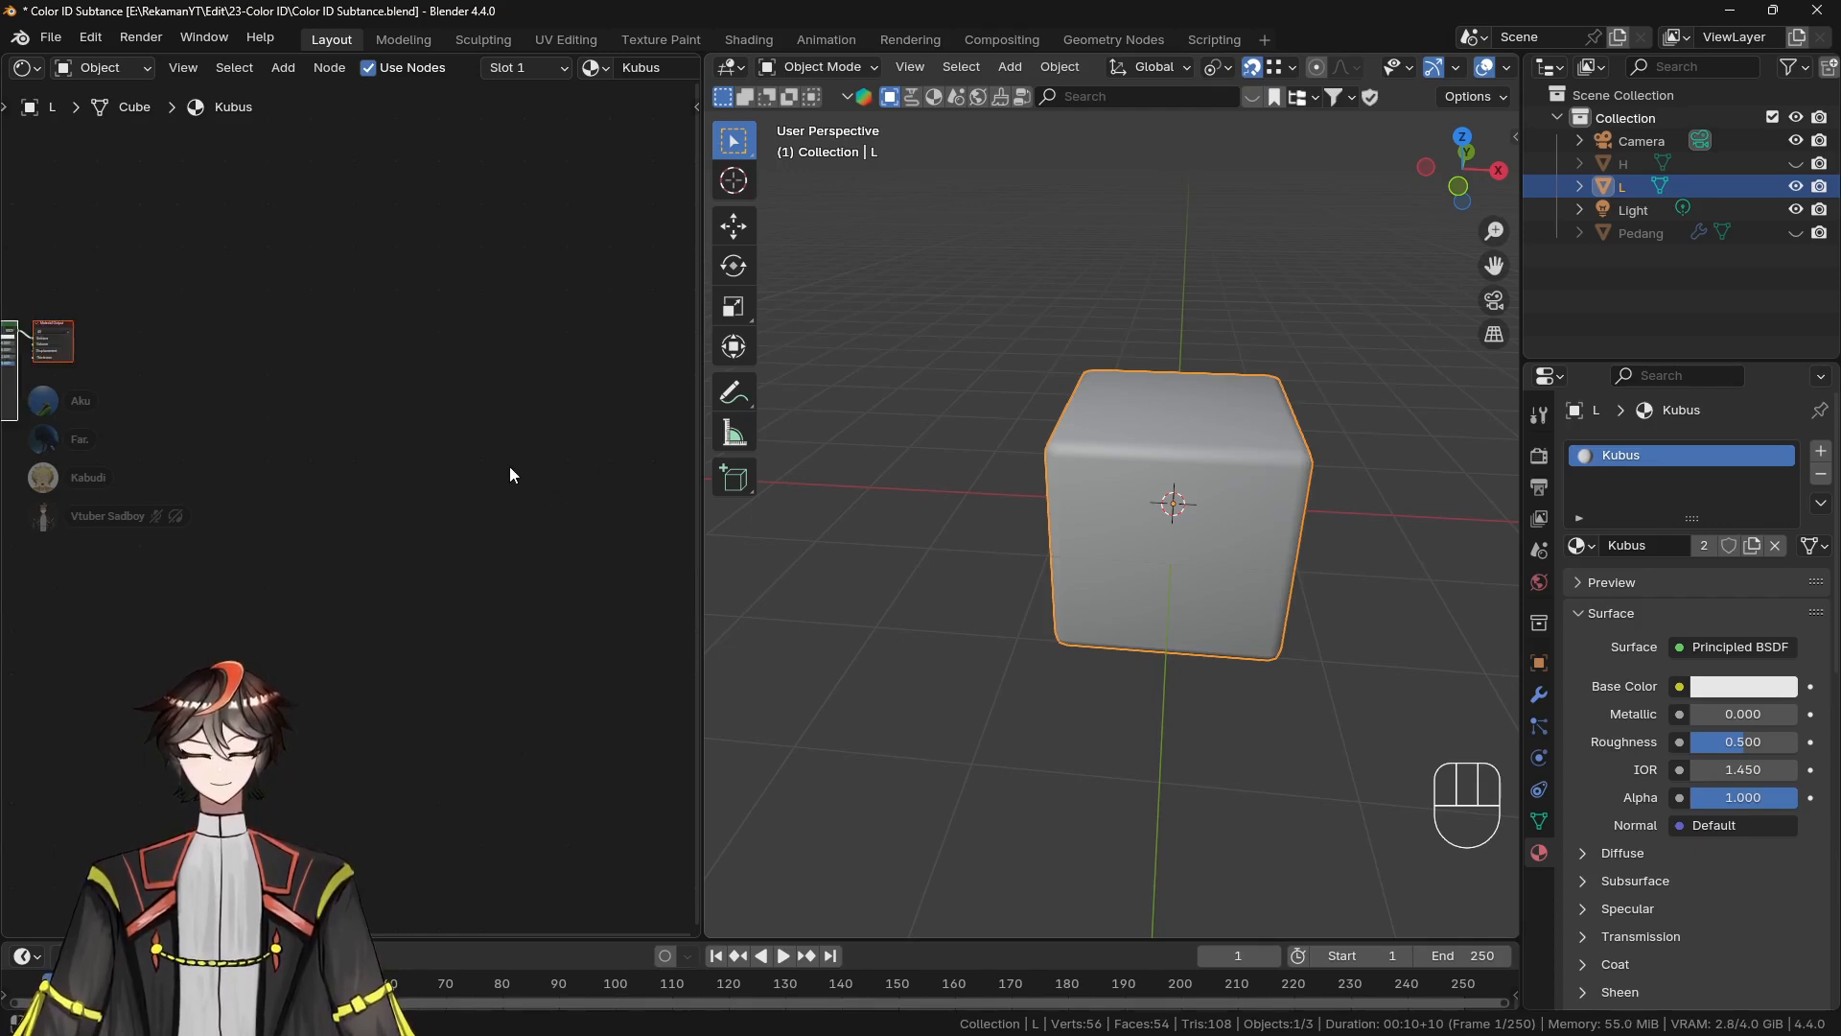
pyautogui.moveTo(539, 464); pyautogui.dragTo(23, 580, button='middle')
pyautogui.scroll(6, 301, 588)
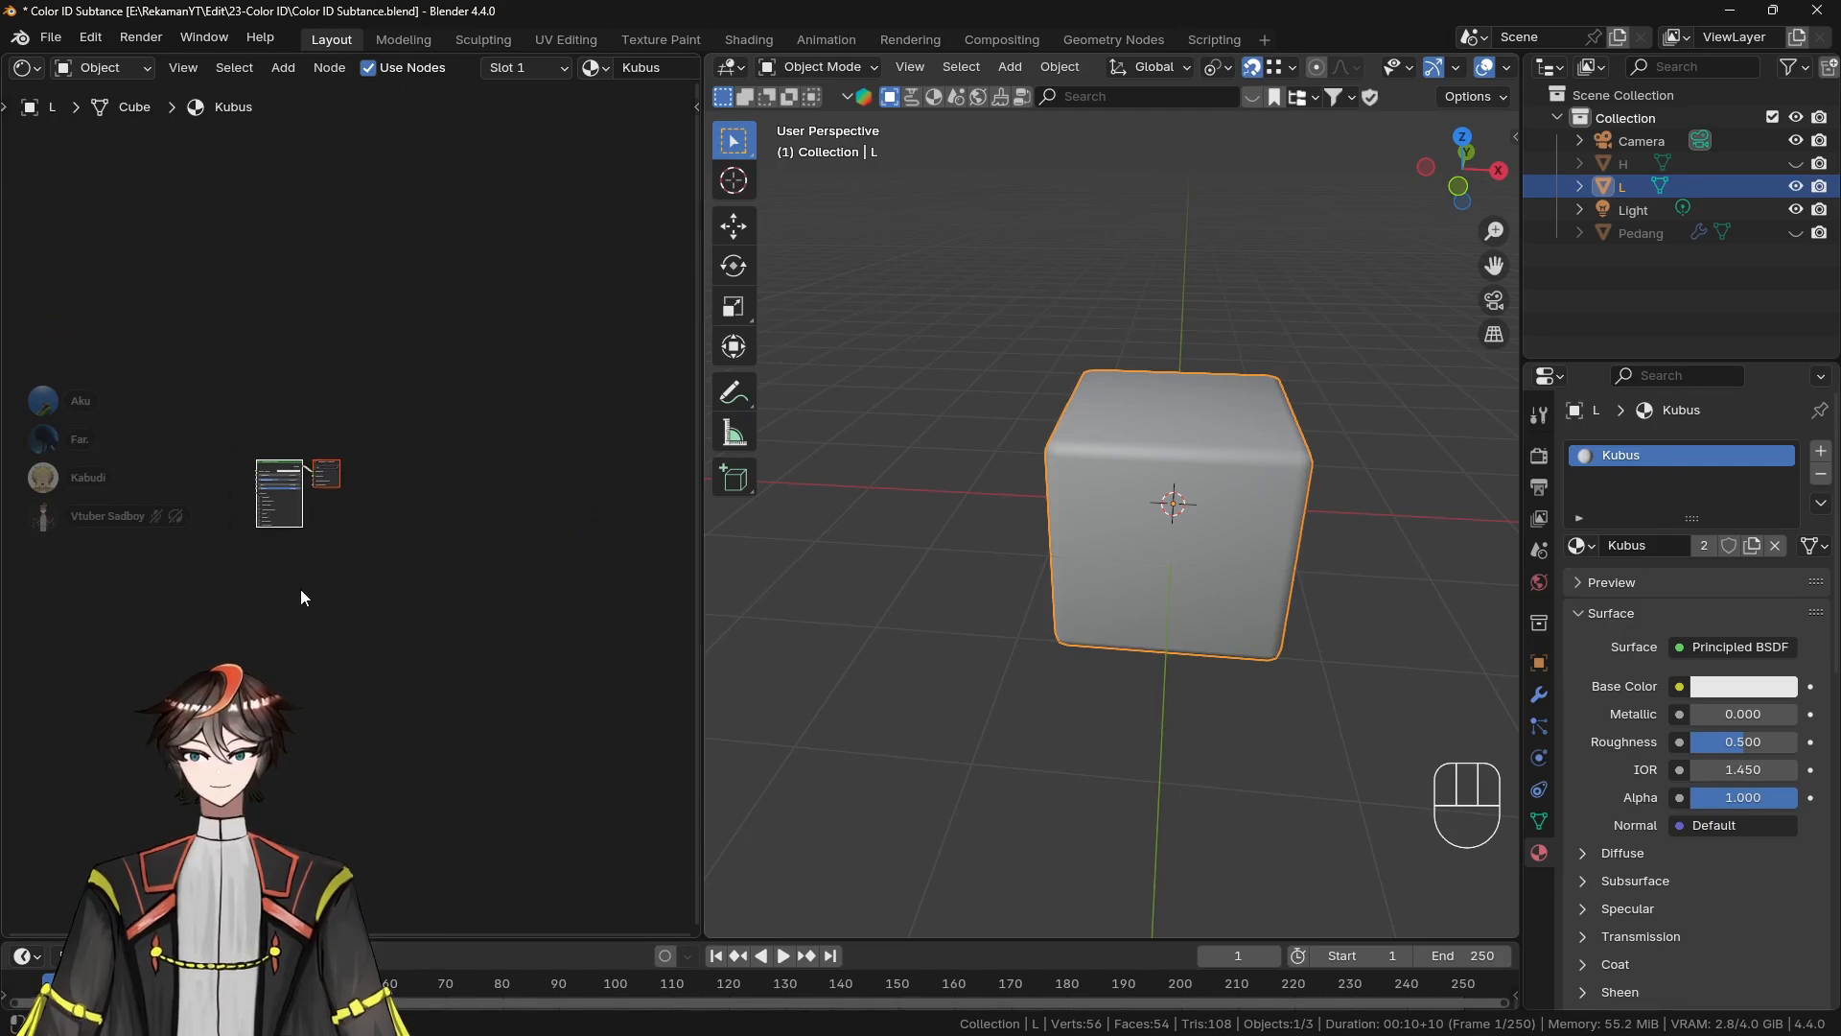
pyautogui.moveTo(993, 523); pyautogui.dragTo(950, 508, button='middle')
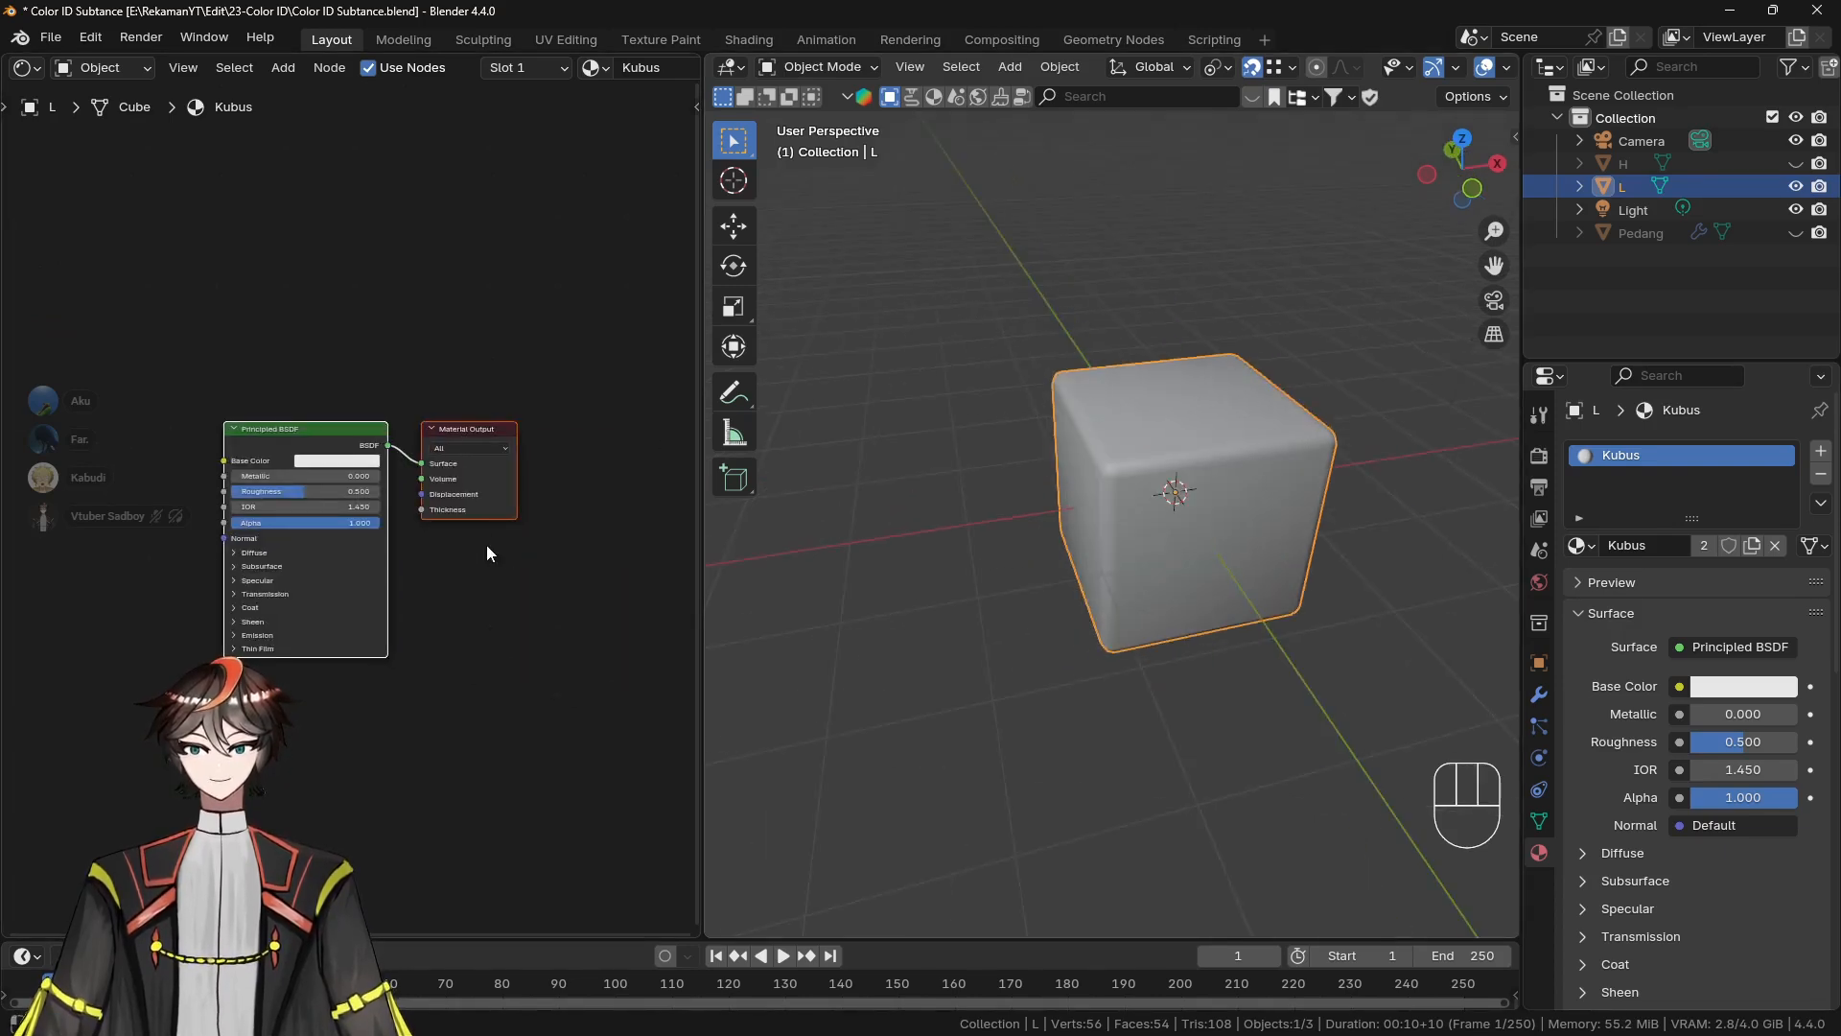
pyautogui.moveTo(356, 371); pyautogui.dragTo(491, 371, button='middle')
pyautogui.scroll(1, 491, 371)
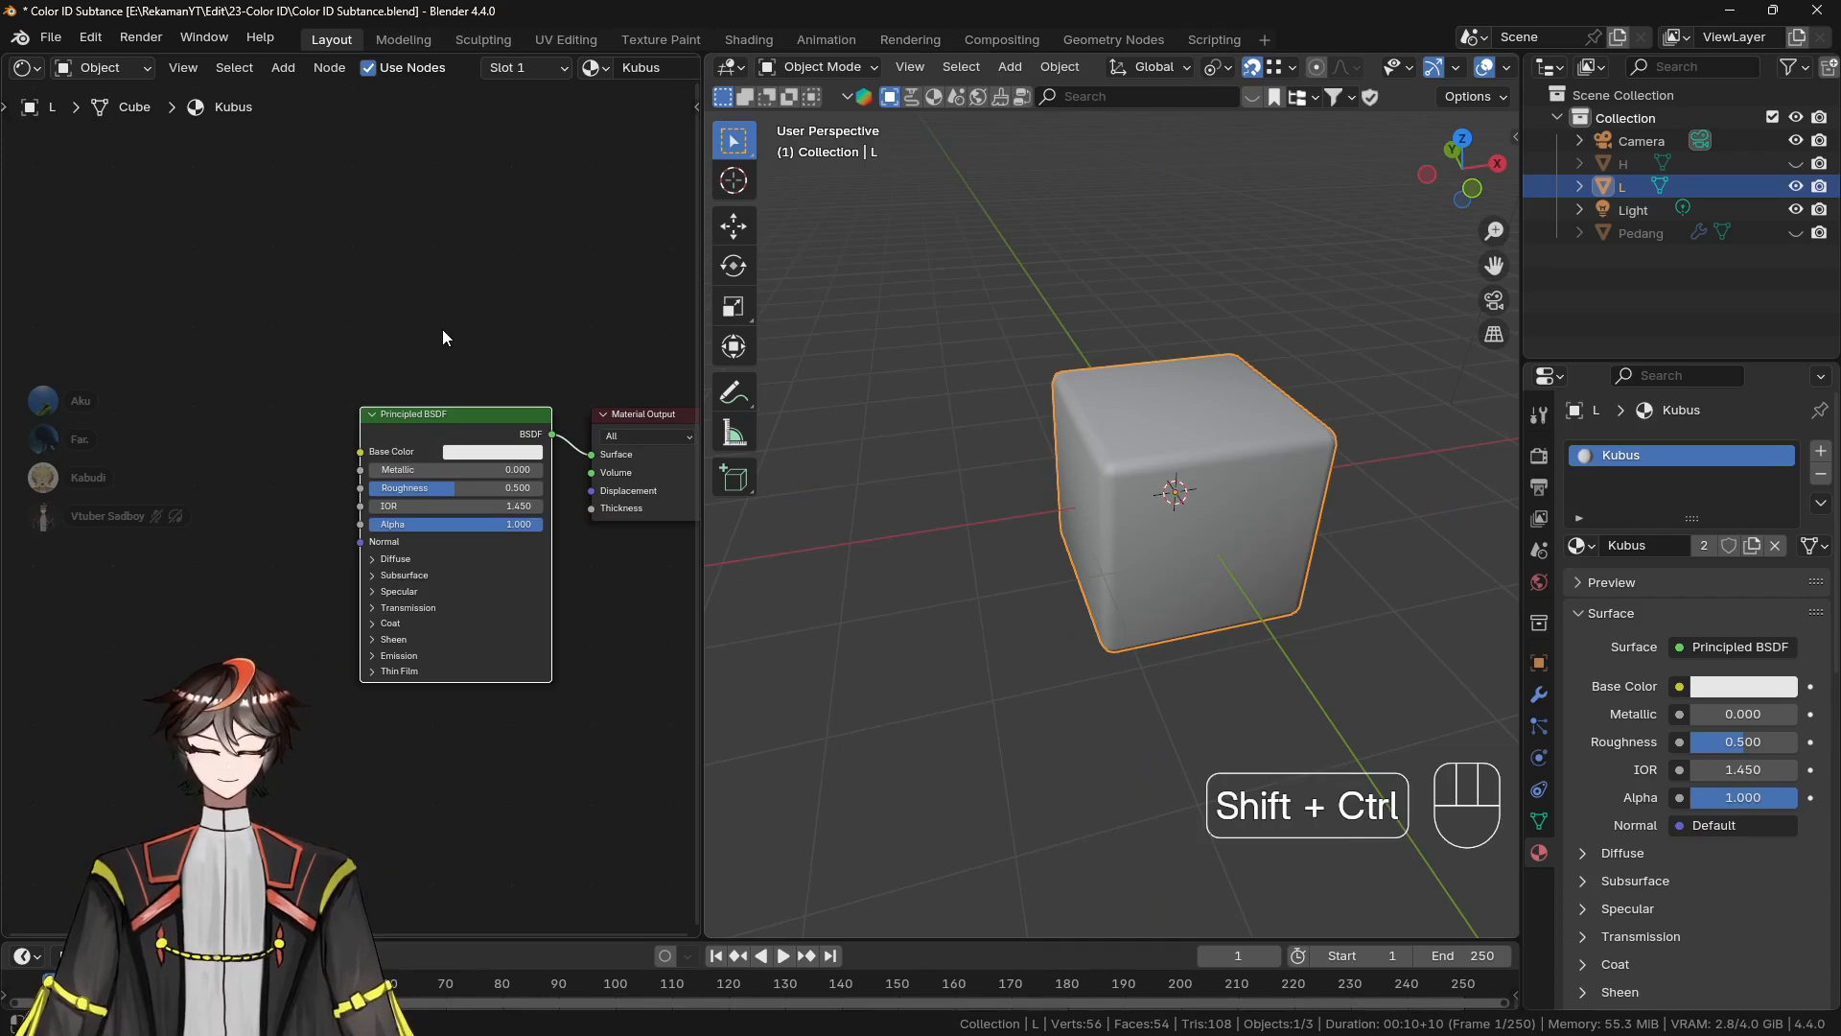
pyautogui.hotkey('ctrl', 'shift', 't')
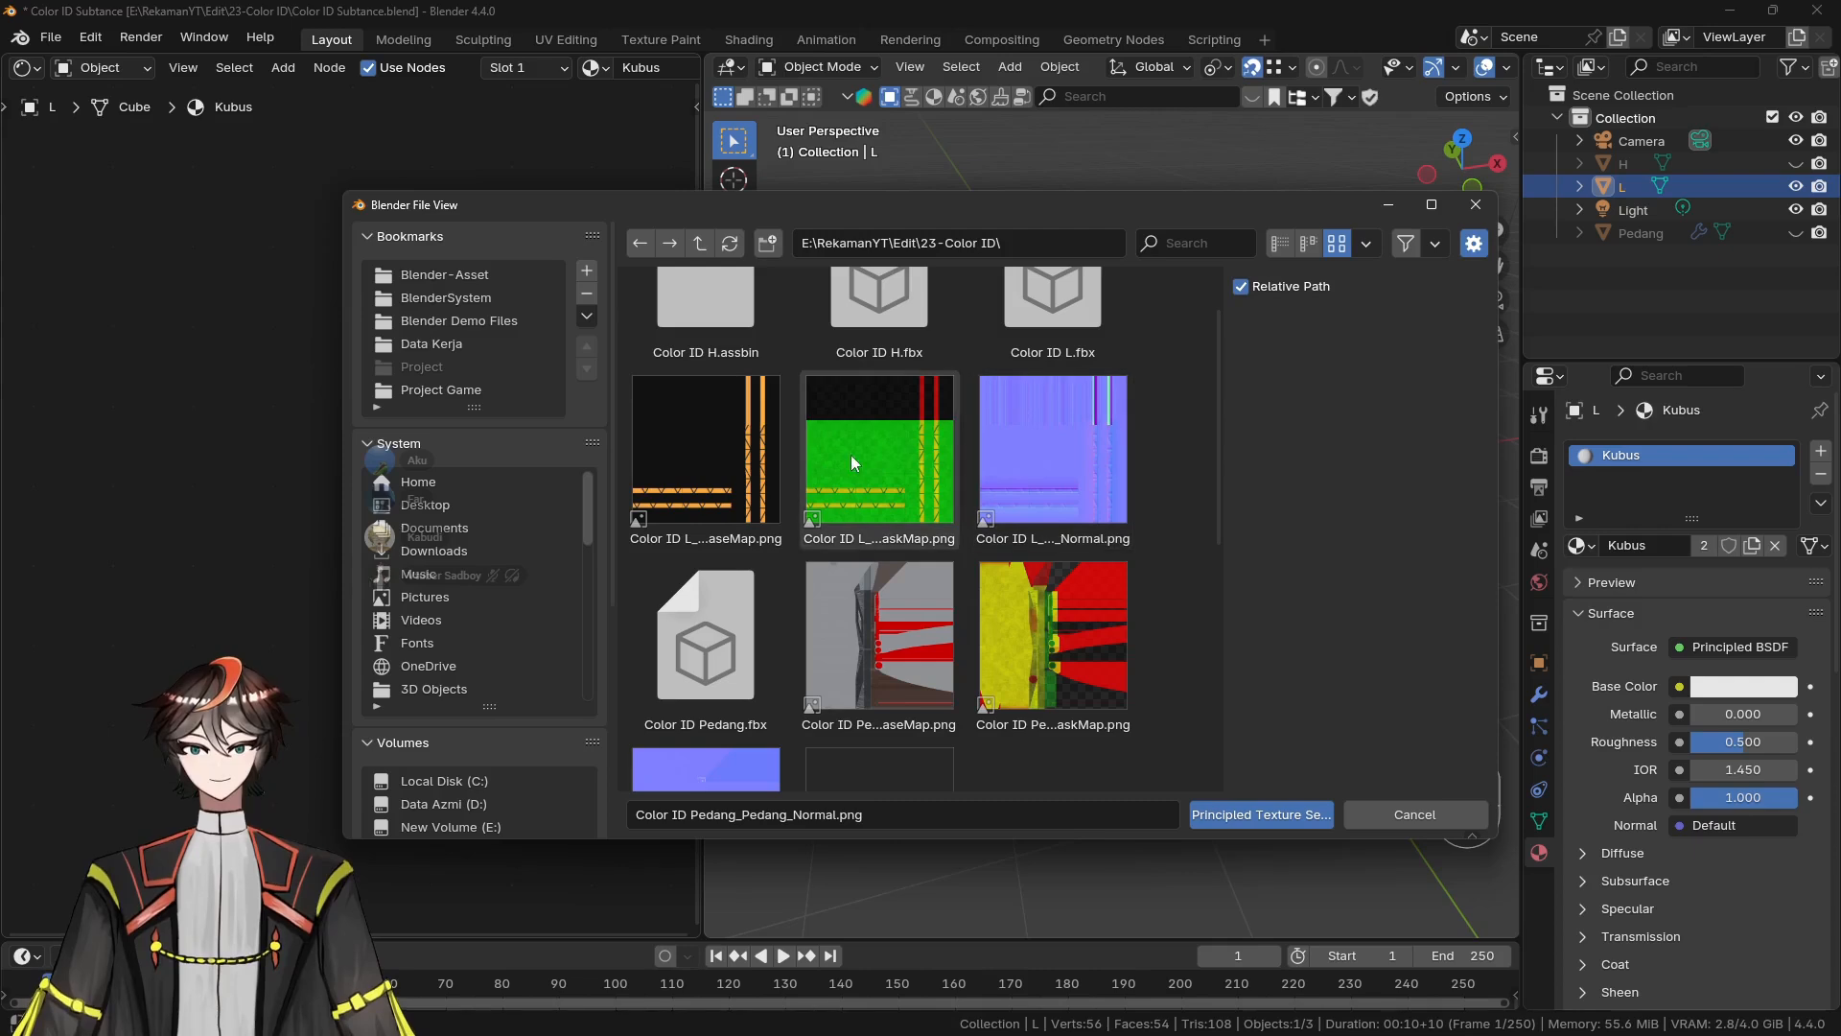
pyautogui.moveTo(765, 455); pyautogui.dragTo(1010, 438)
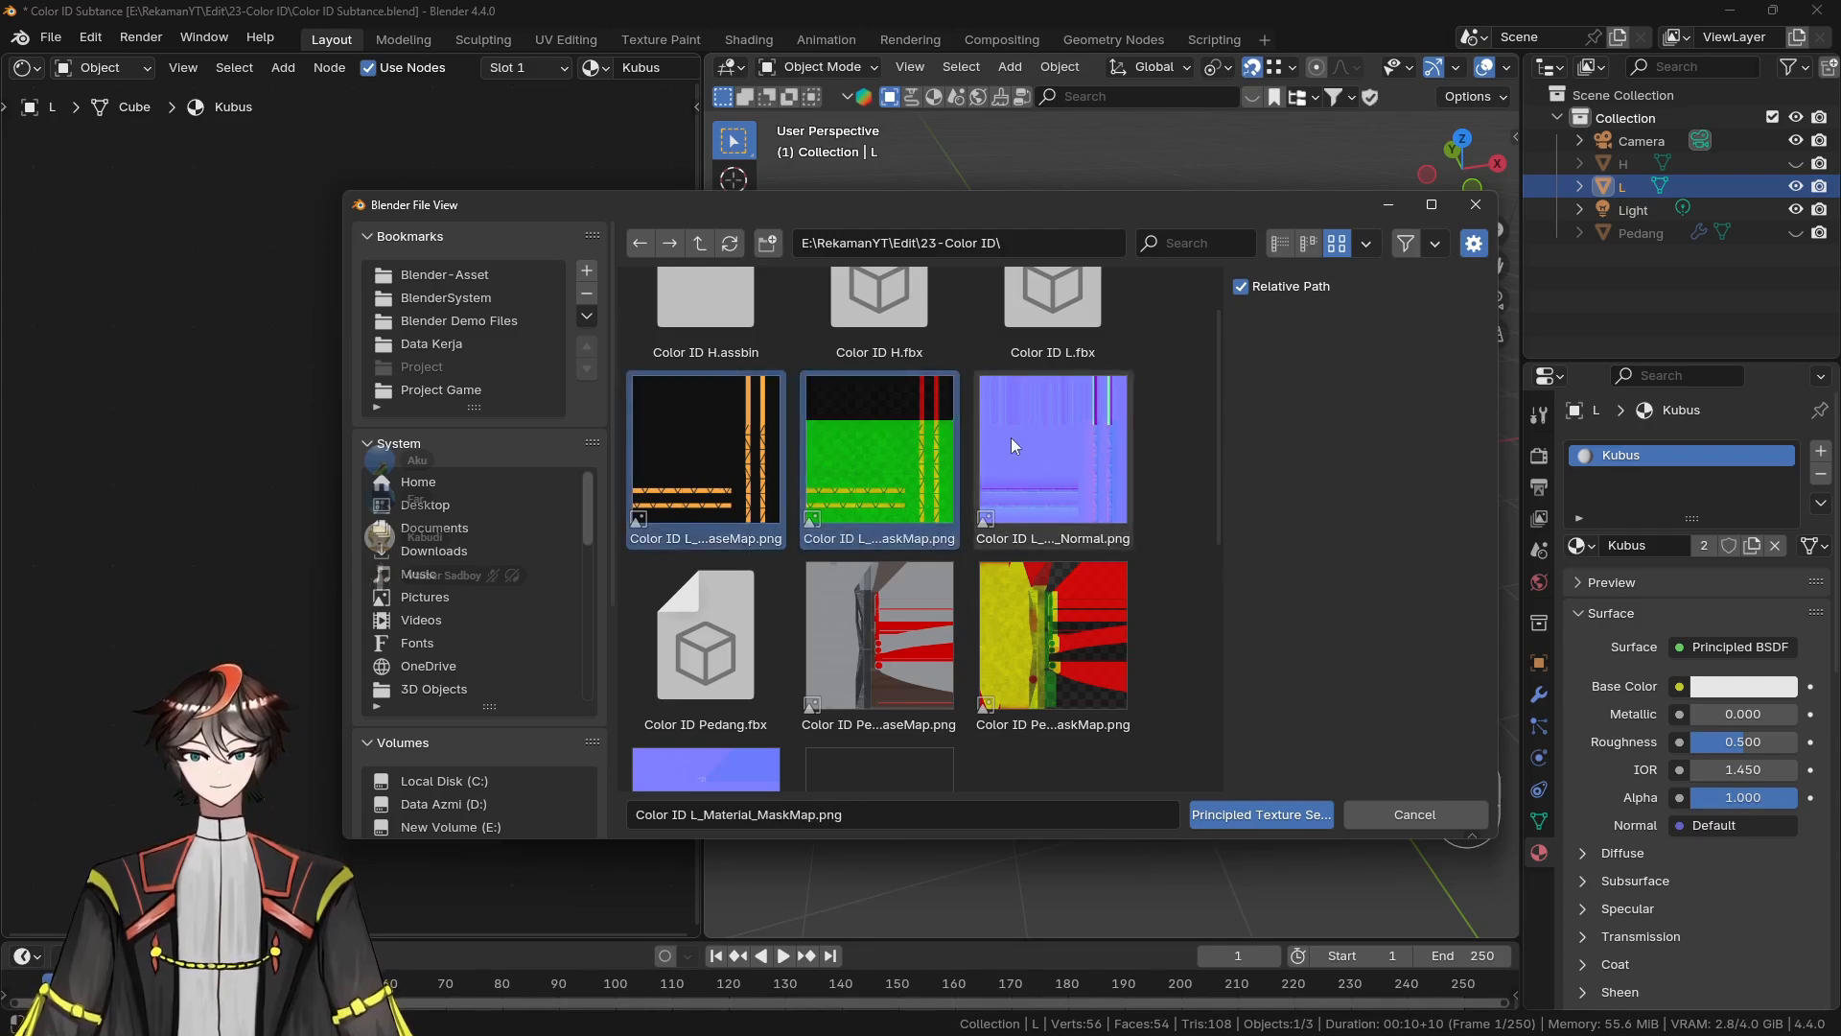
pyautogui.click(1283, 815)
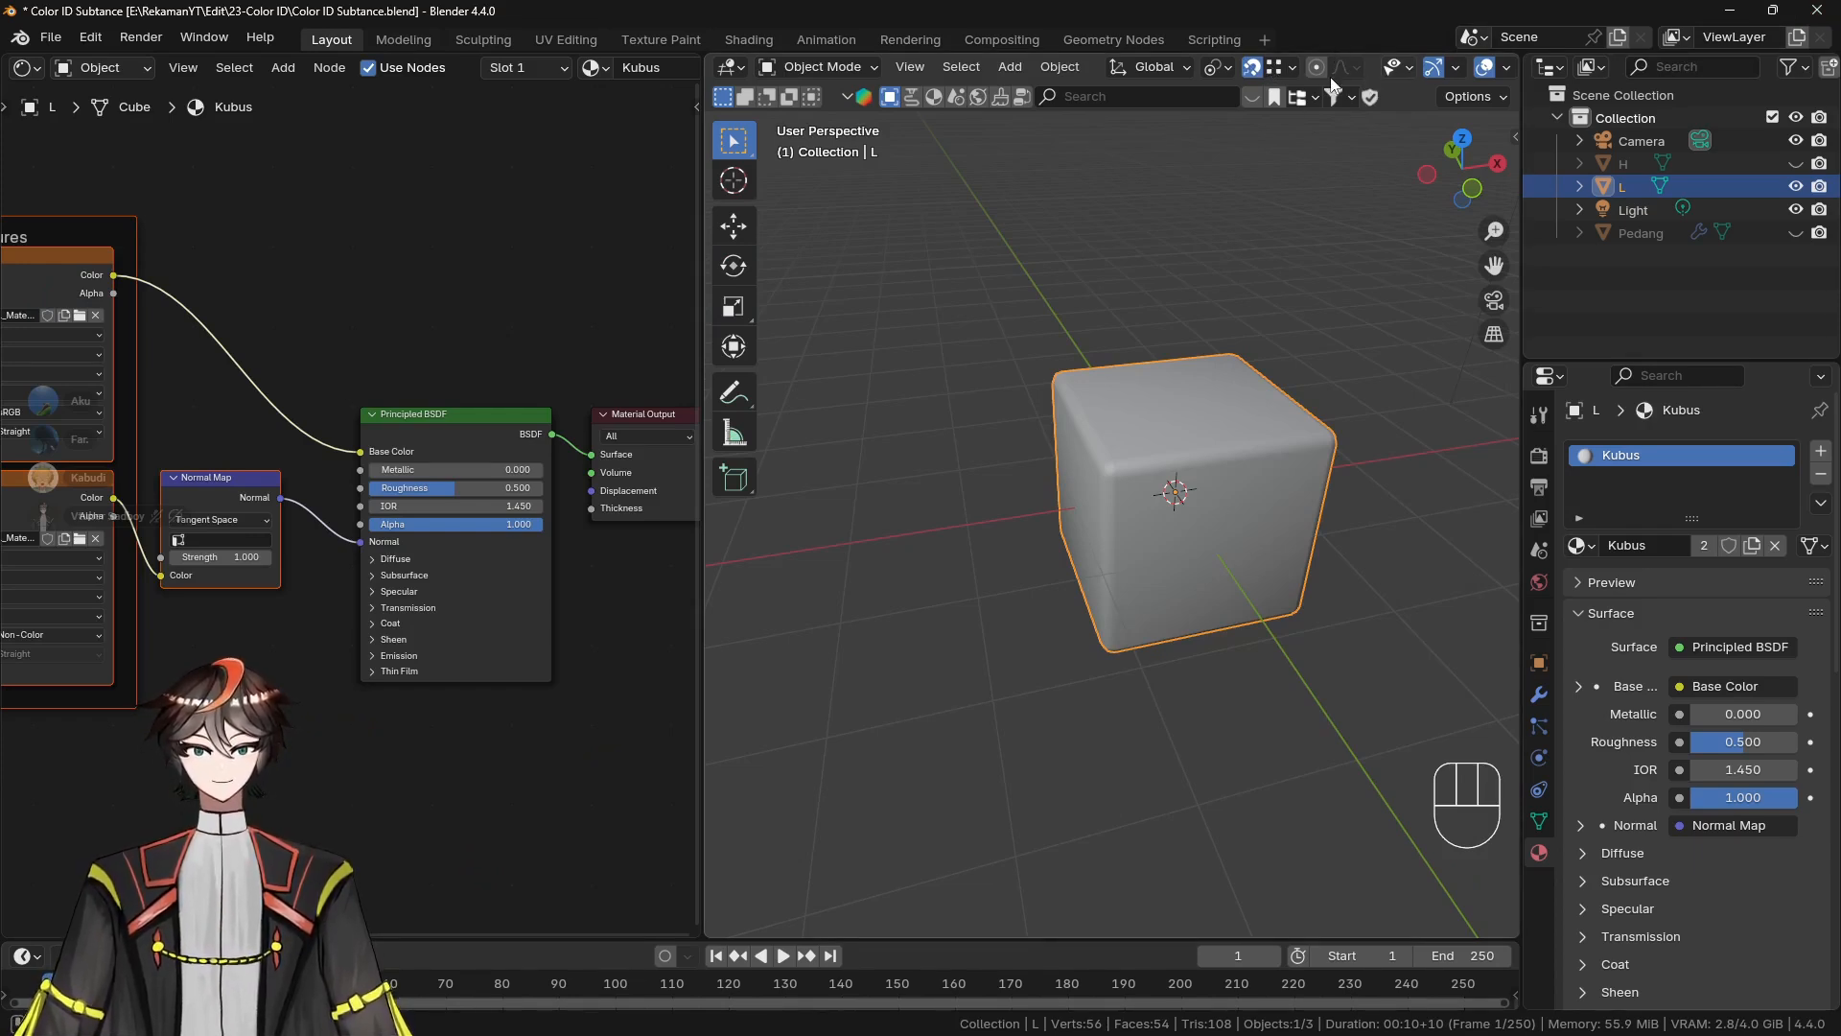
# Show the viewport in Material Preview shading and inspect the textured cube up close
pyautogui.scroll(-4, 1331, 83)
pyautogui.click(1456, 67)
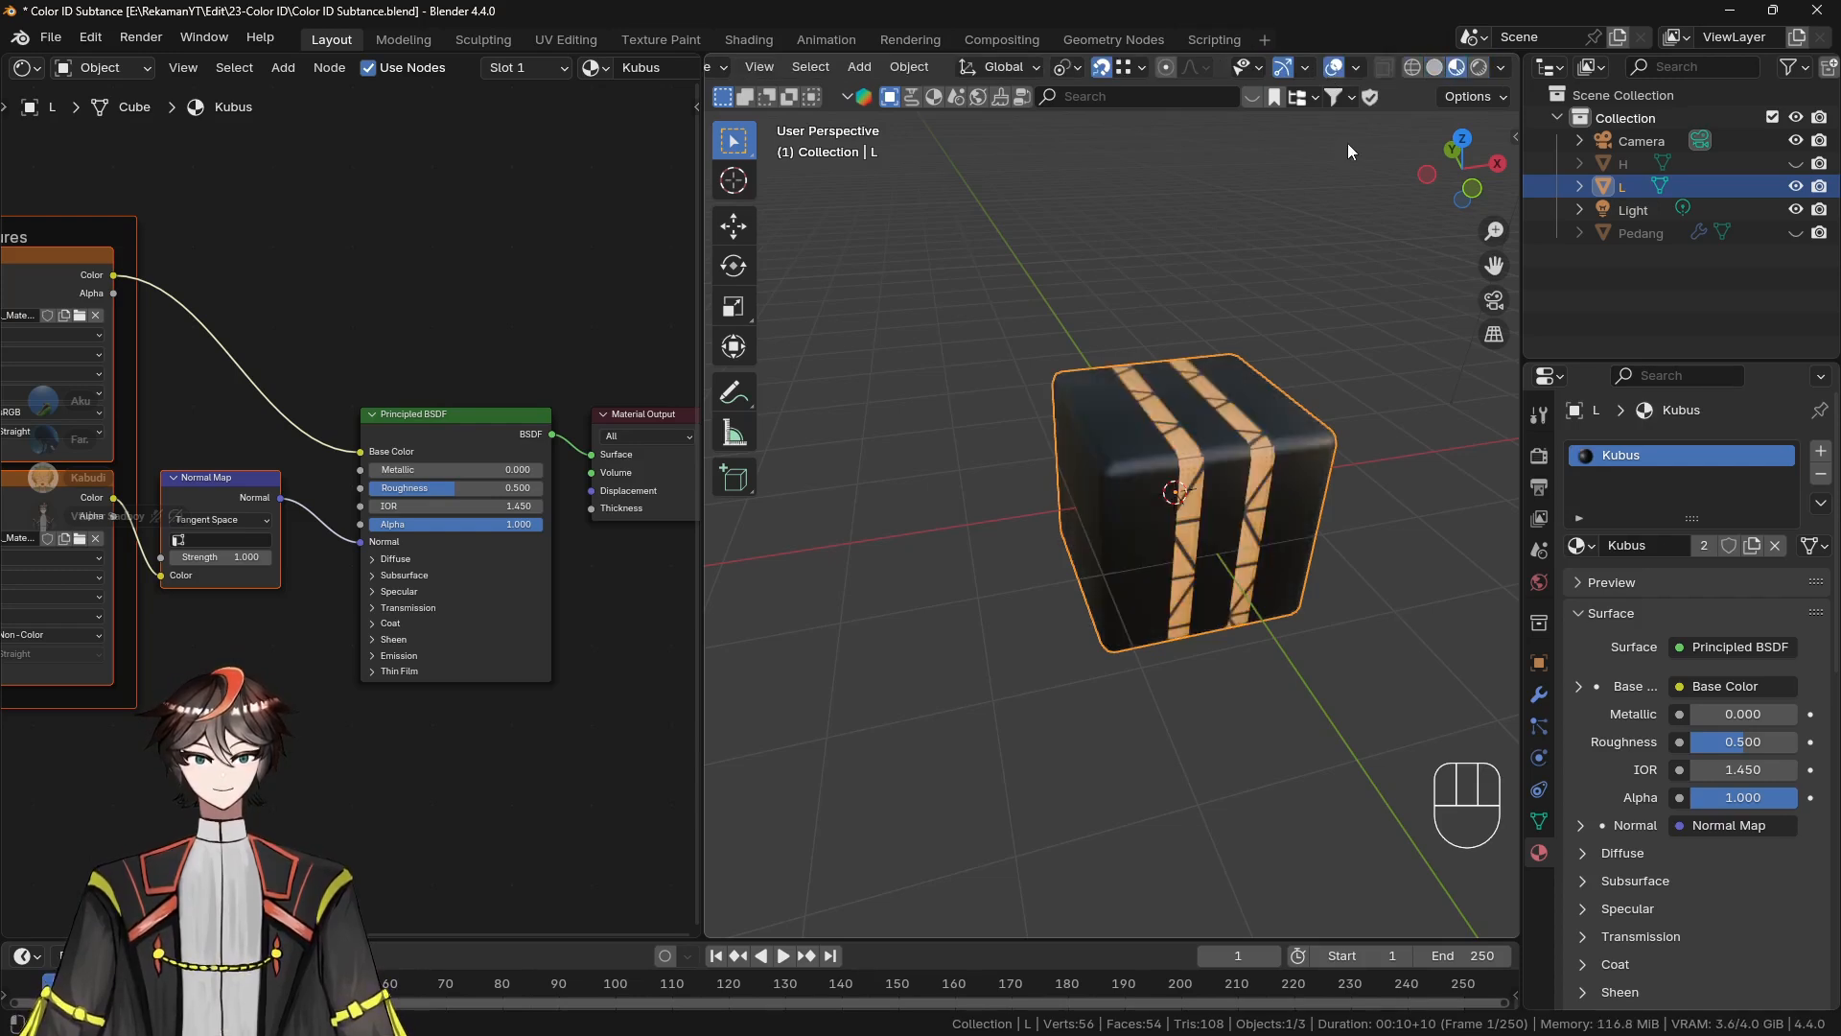
pyautogui.scroll(3, 1235, 211)
pyautogui.moveTo(1247, 262)
pyautogui.mouseDown(button='middle')
pyautogui.moveTo(1035, 250)
pyautogui.moveTo(997, 314)
pyautogui.moveTo(1127, 287)
pyautogui.moveTo(1160, 417)
pyautogui.mouseUp(button='middle')
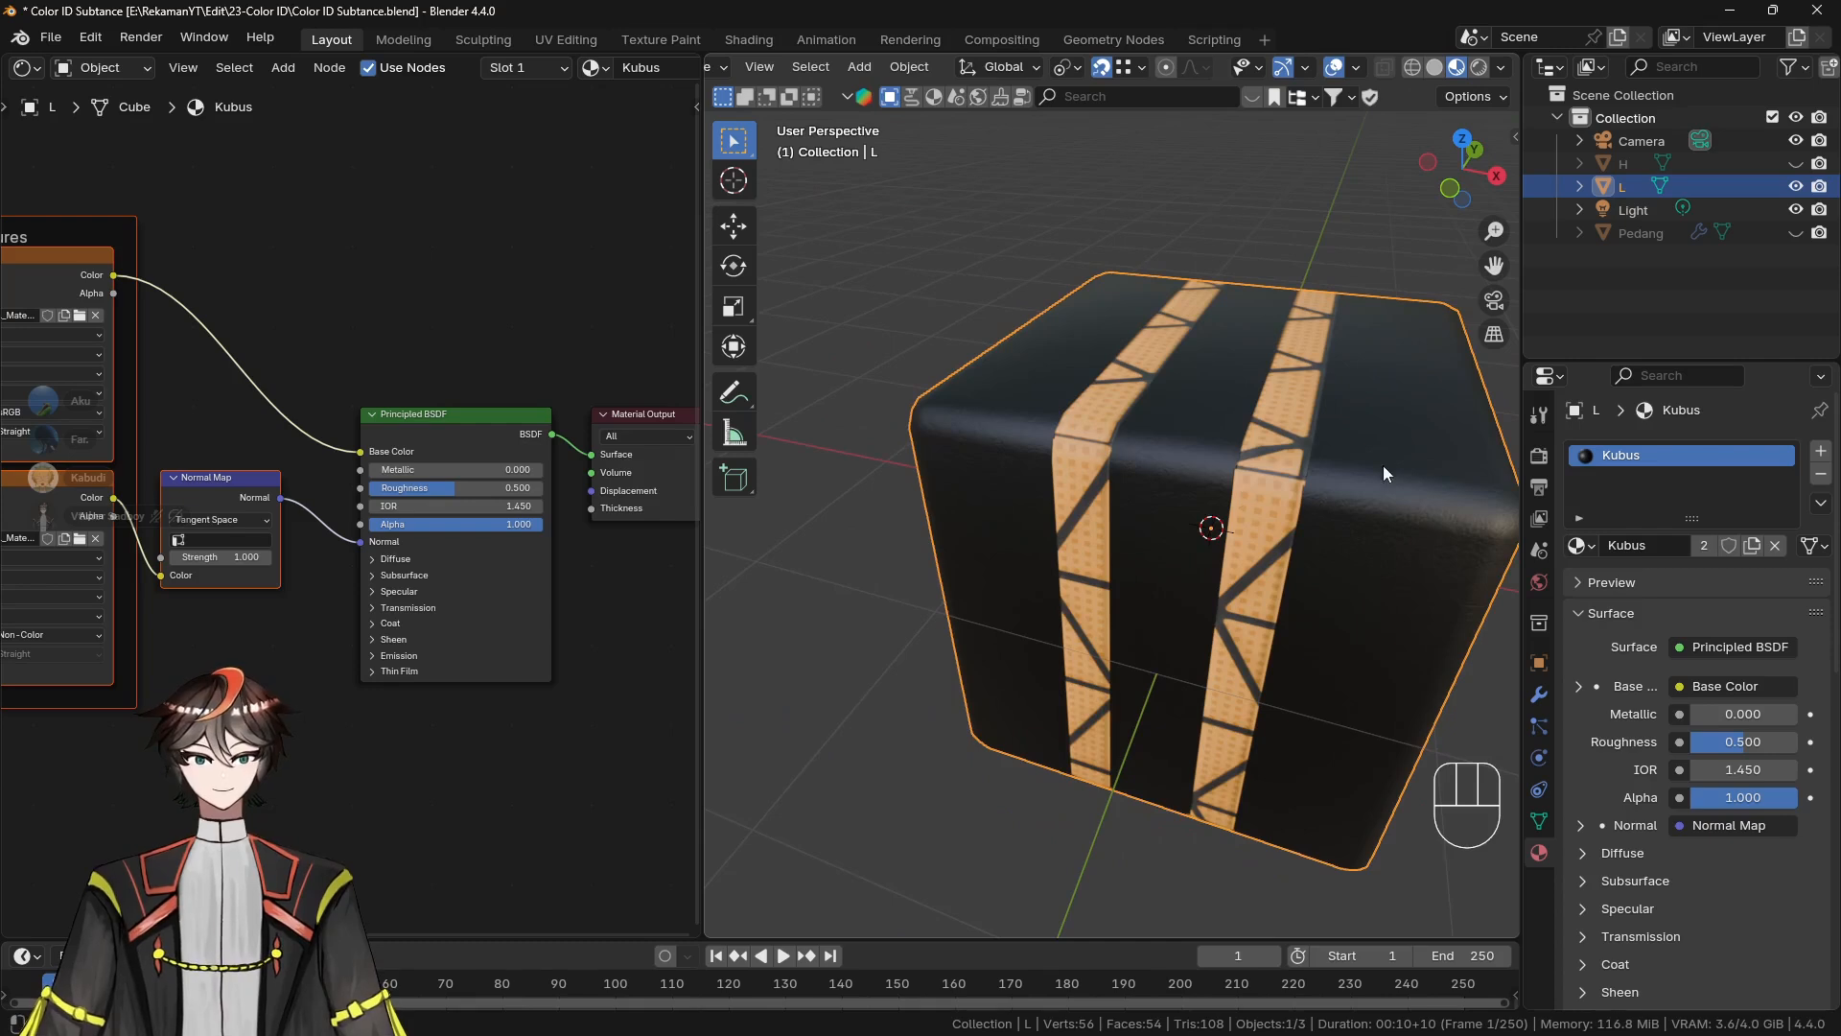
# Set the scene's color management view transform to Standard
pyautogui.click(1536, 458)
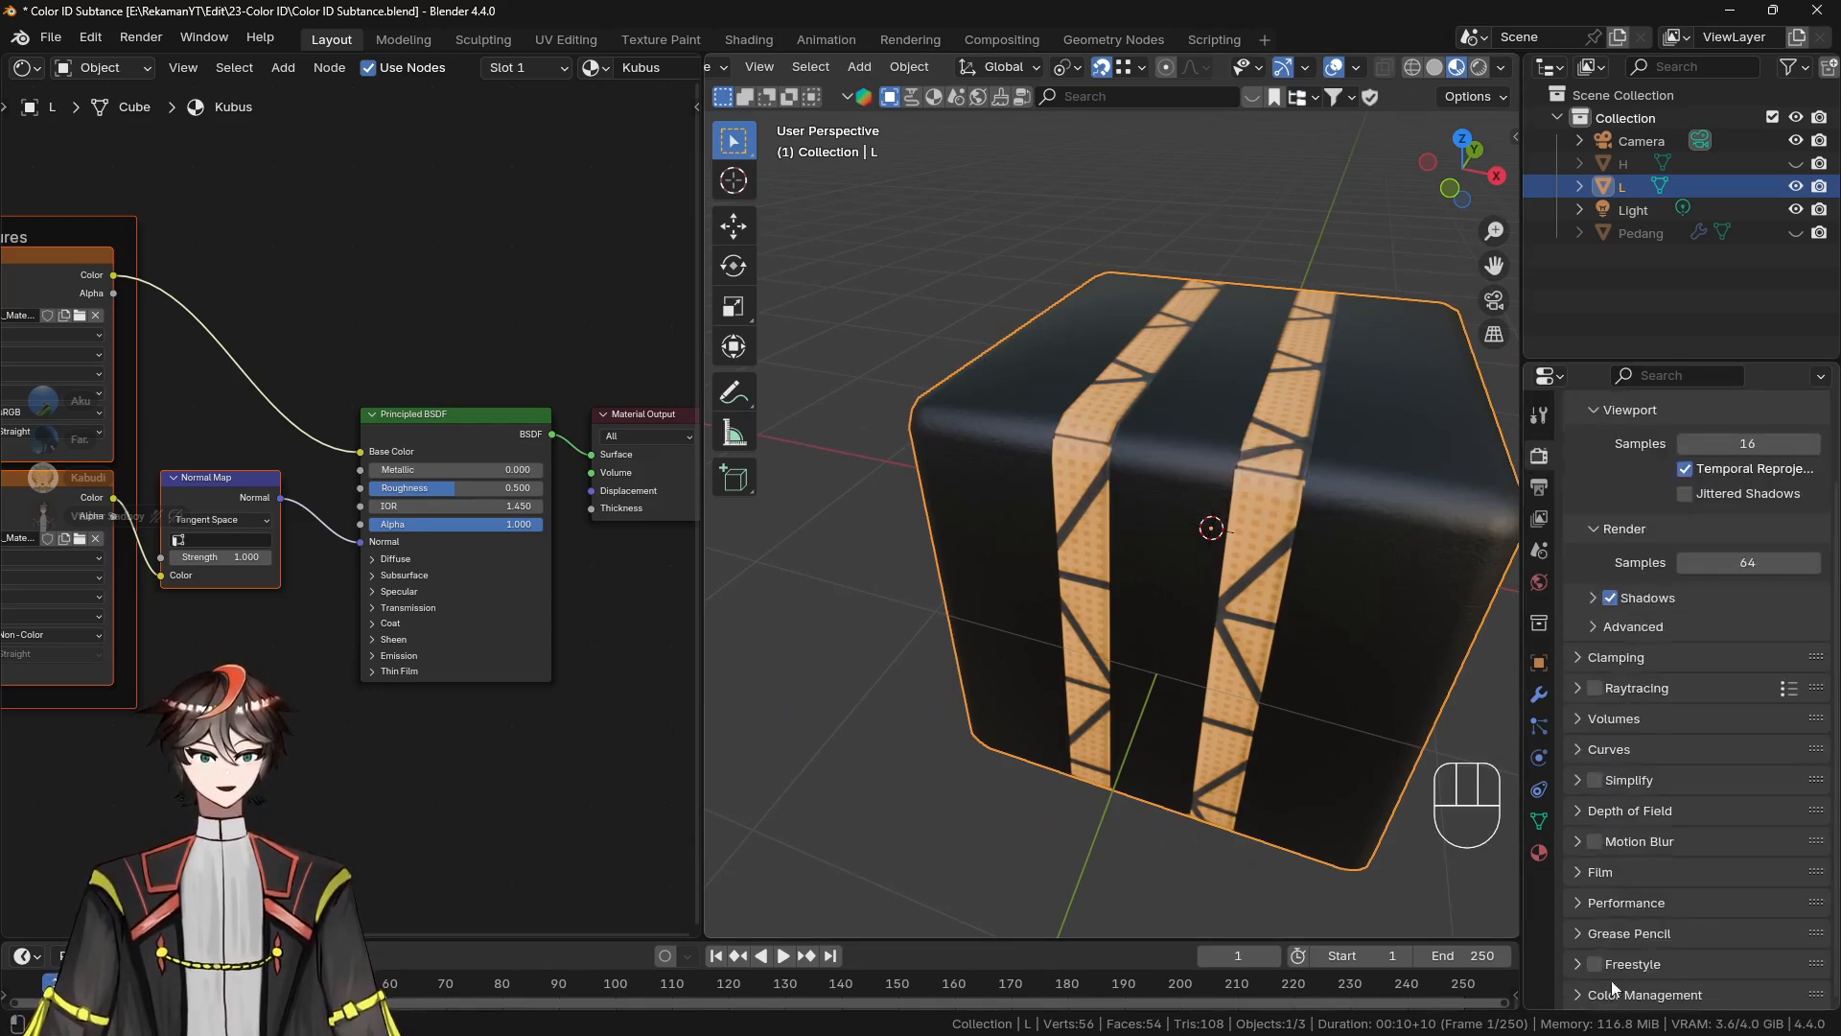
pyautogui.click(1592, 994)
pyautogui.scroll(-5, 1649, 863)
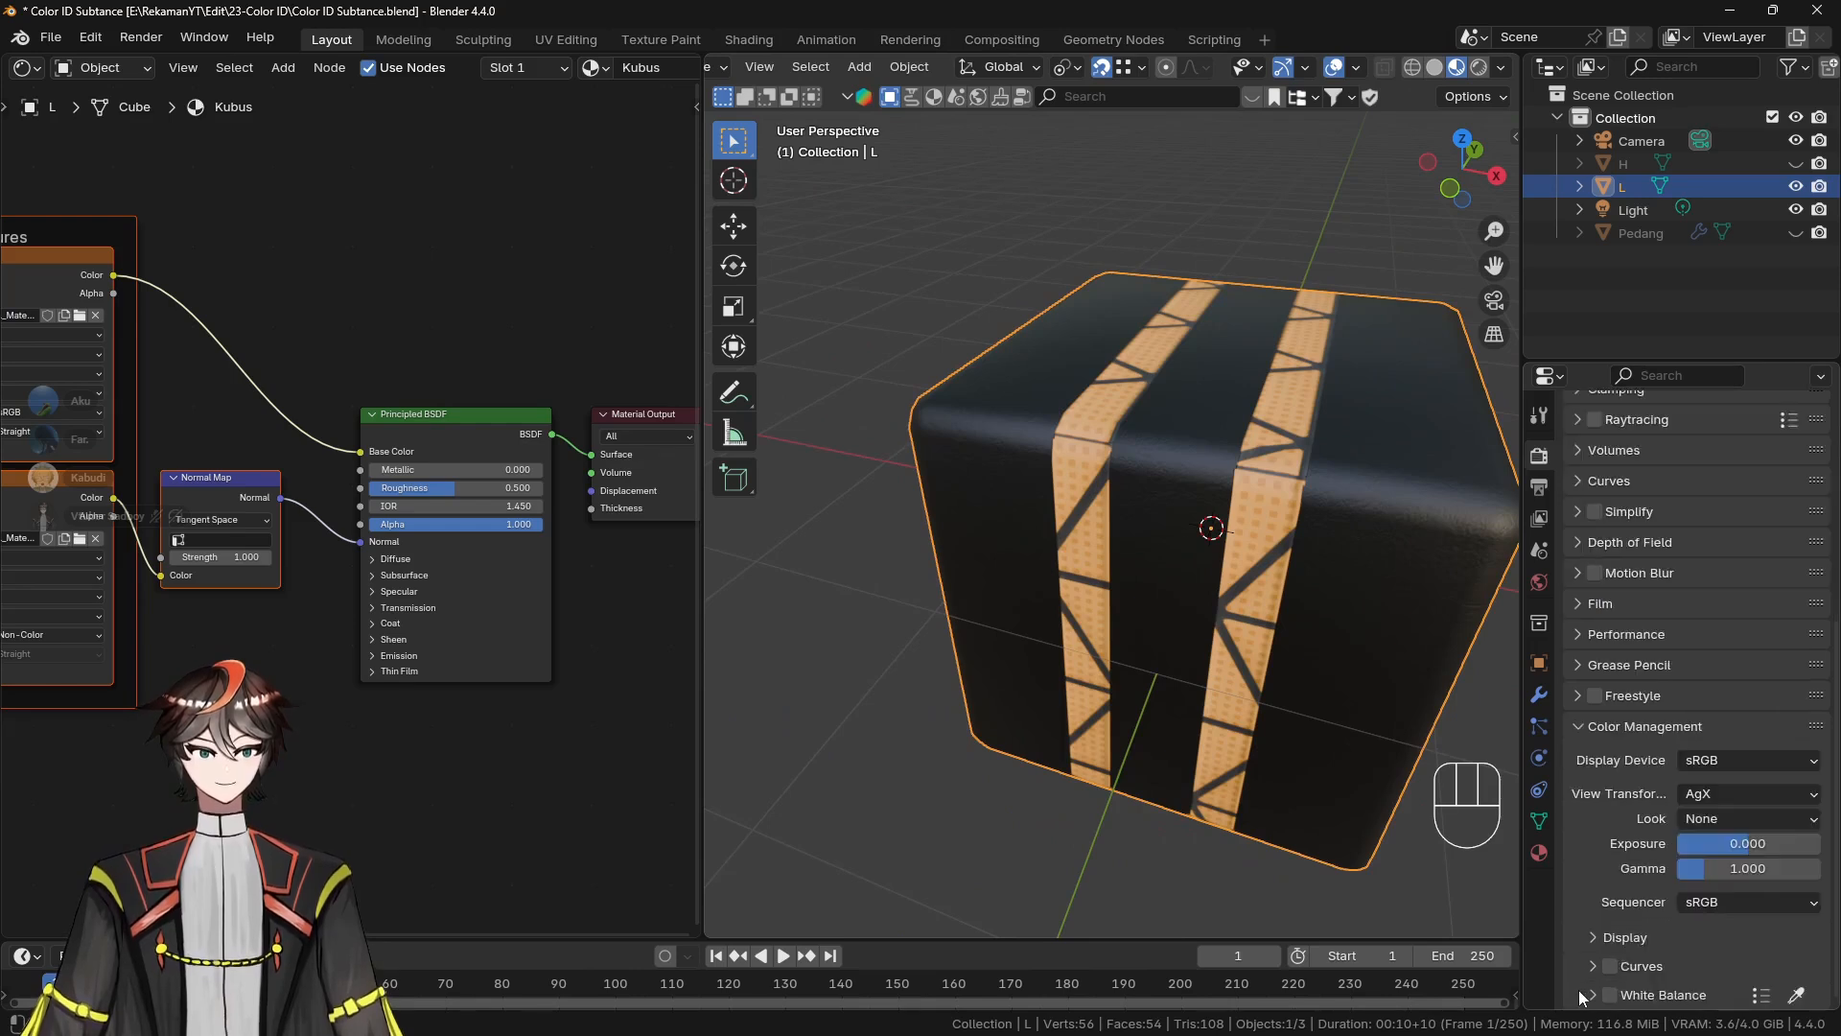
pyautogui.click(1722, 793)
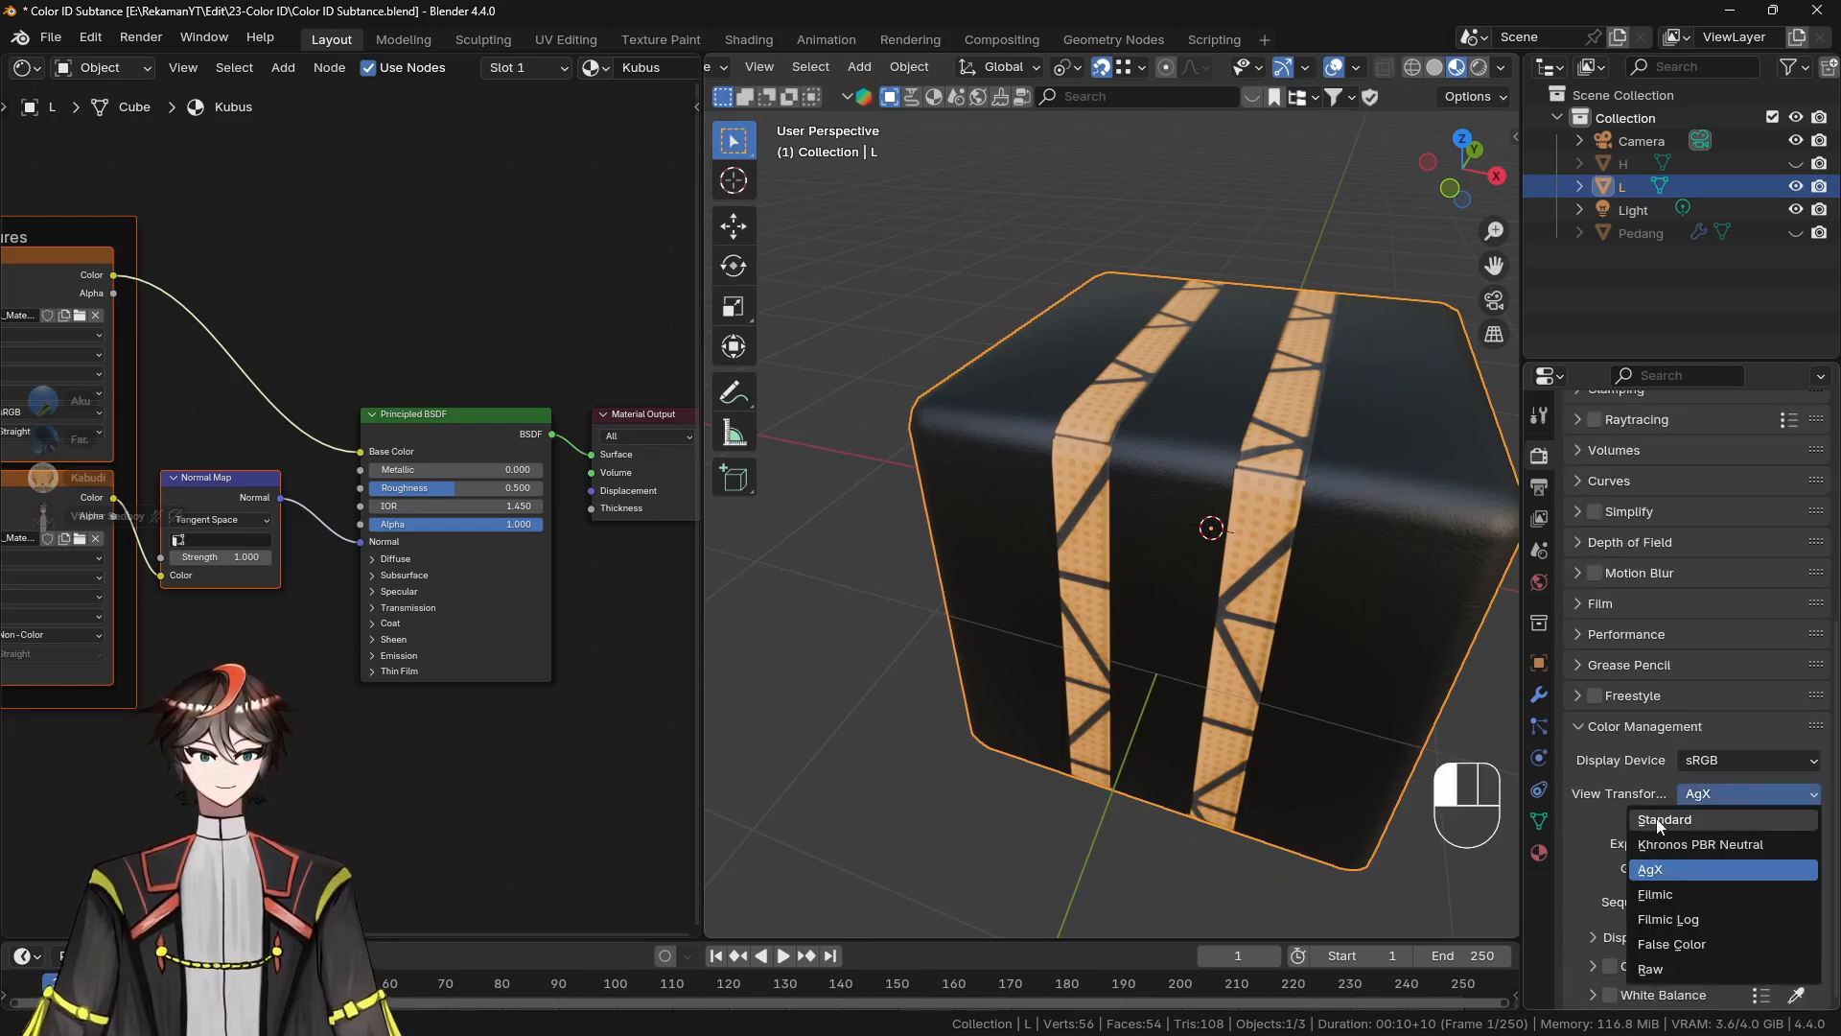
pyautogui.click(1655, 819)
# Try the Medium High Contrast look, set the color management look to High Contrast, and inspect the cube from another side
pyautogui.click(1749, 819)
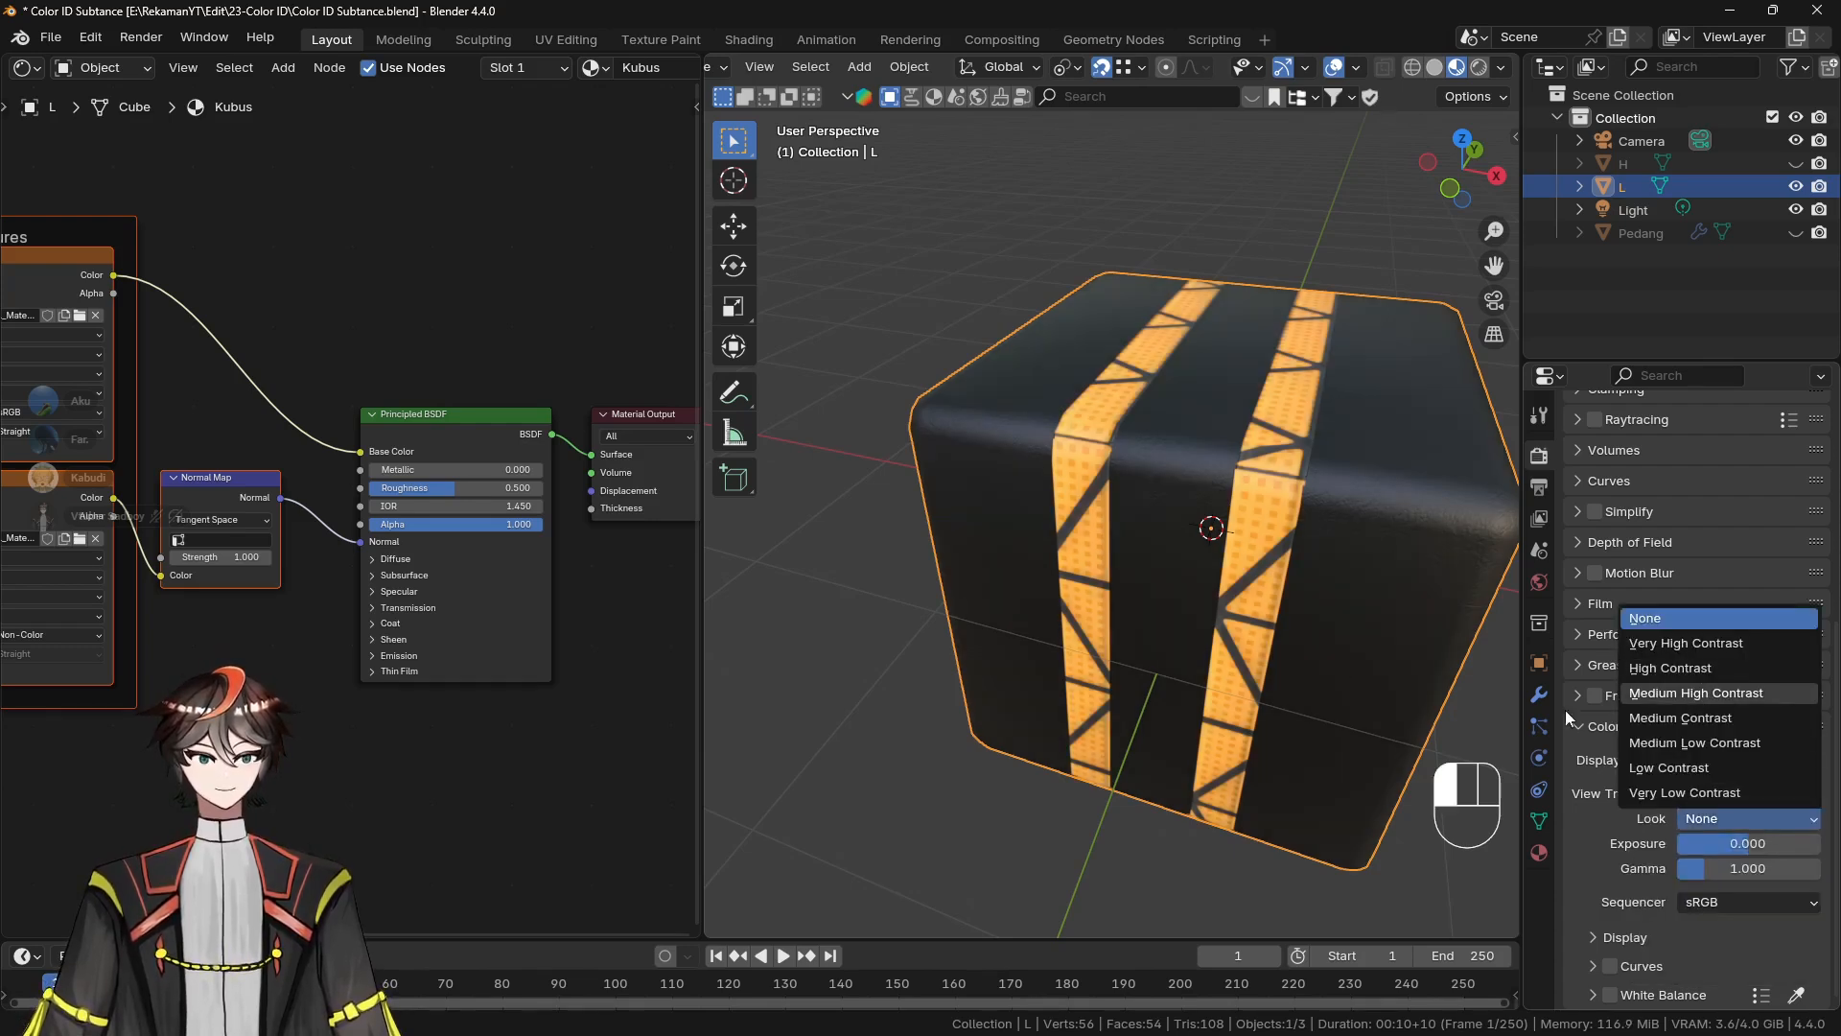
pyautogui.press('Return')
pyautogui.click(1710, 819)
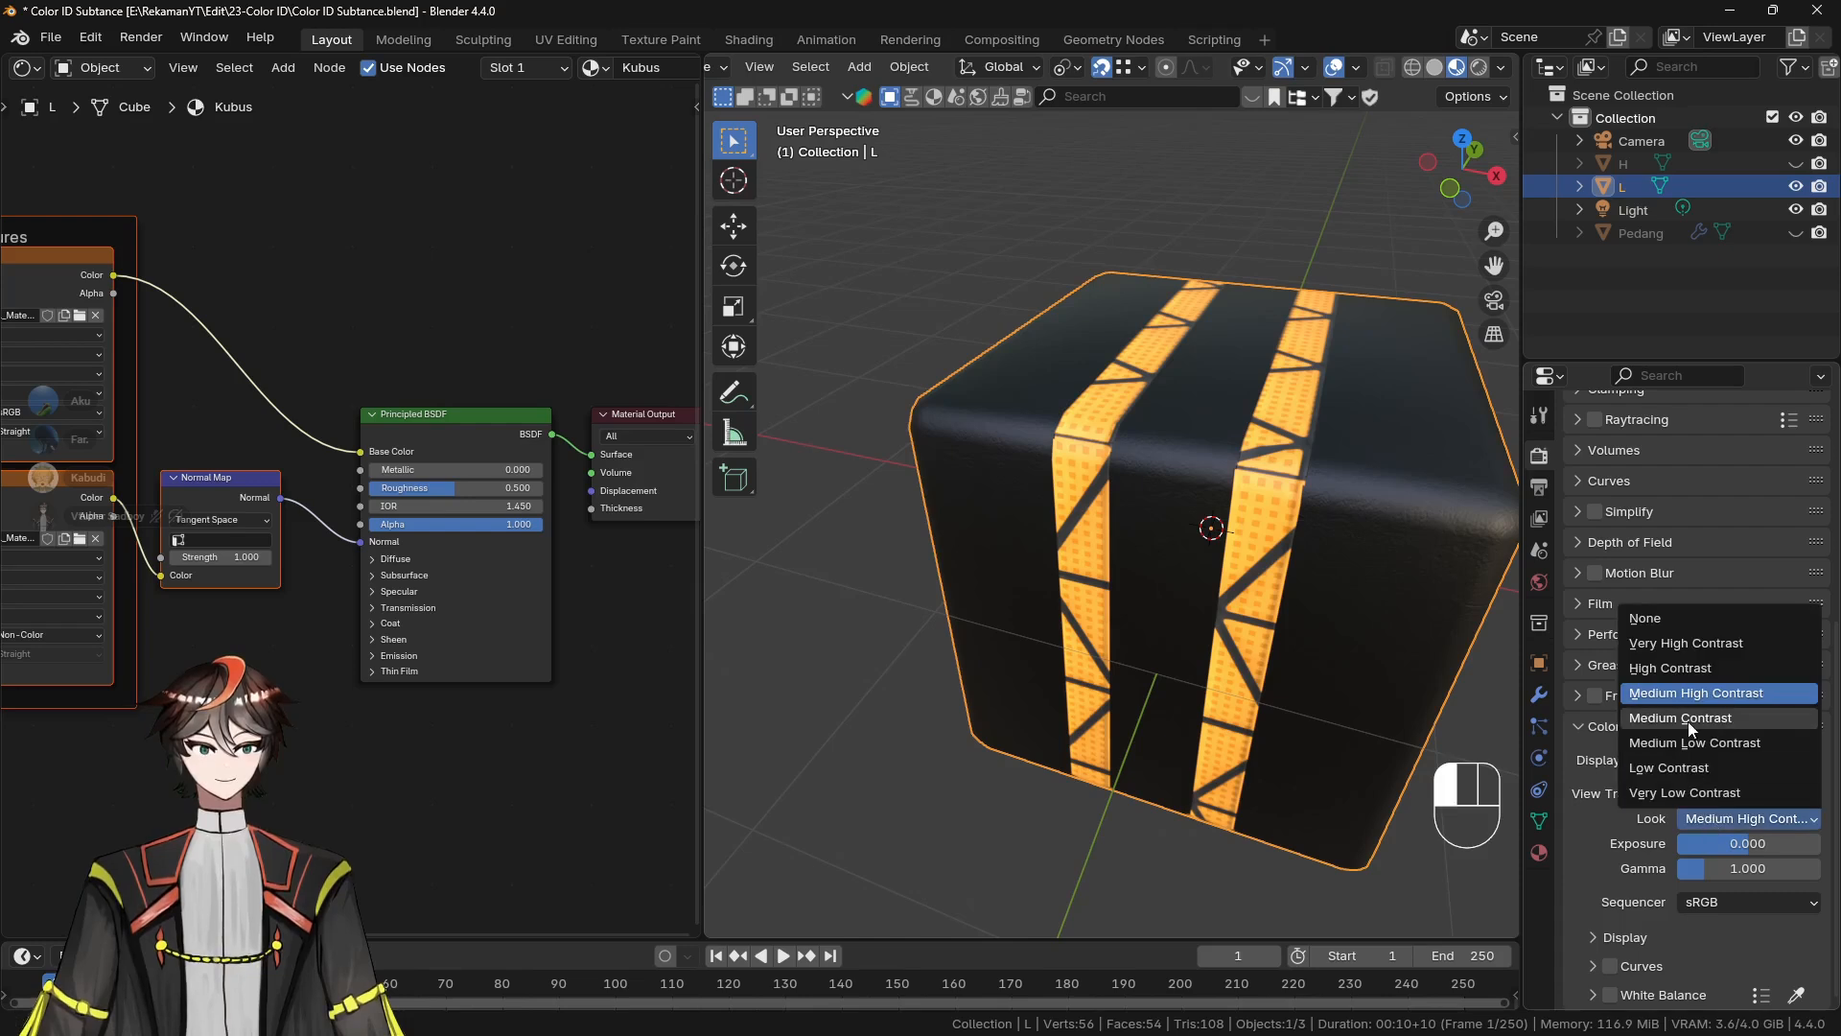
pyautogui.click(1693, 671)
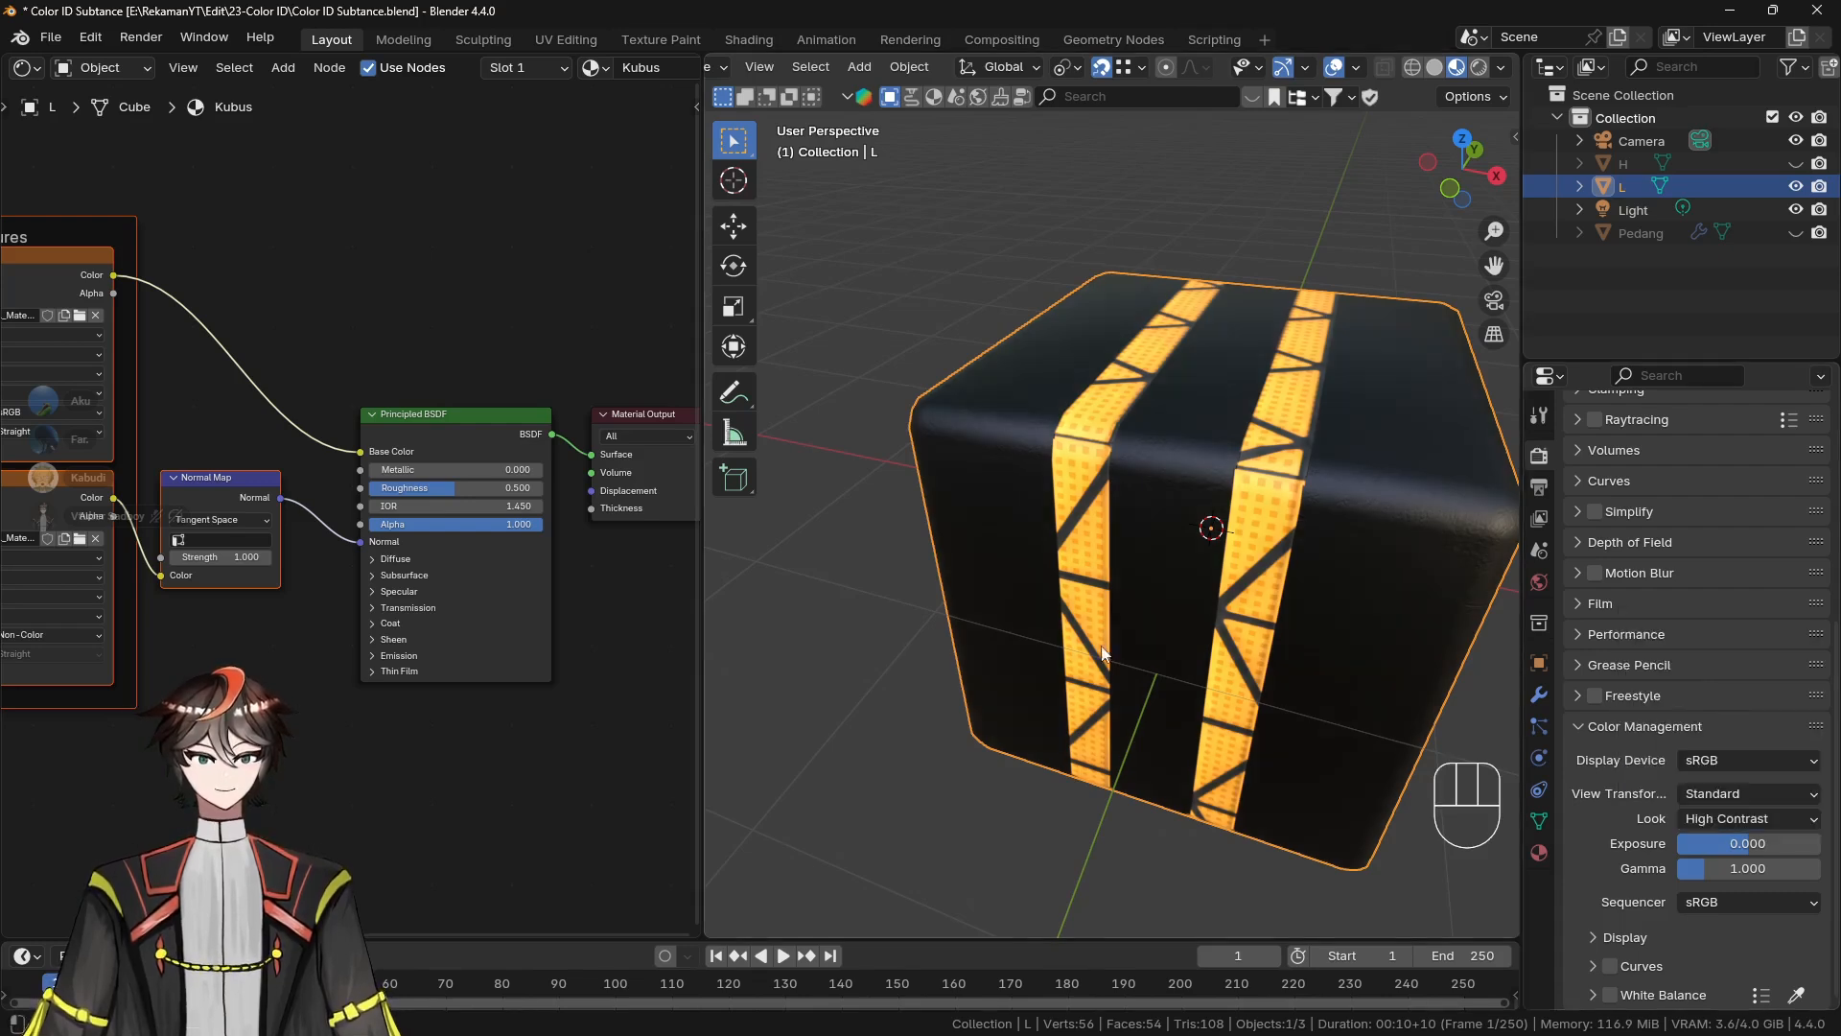
pyautogui.scroll(-4, 1017, 593)
pyautogui.scroll(2, 1016, 593)
pyautogui.moveTo(1016, 593); pyautogui.dragTo(1277, 475, button='middle')
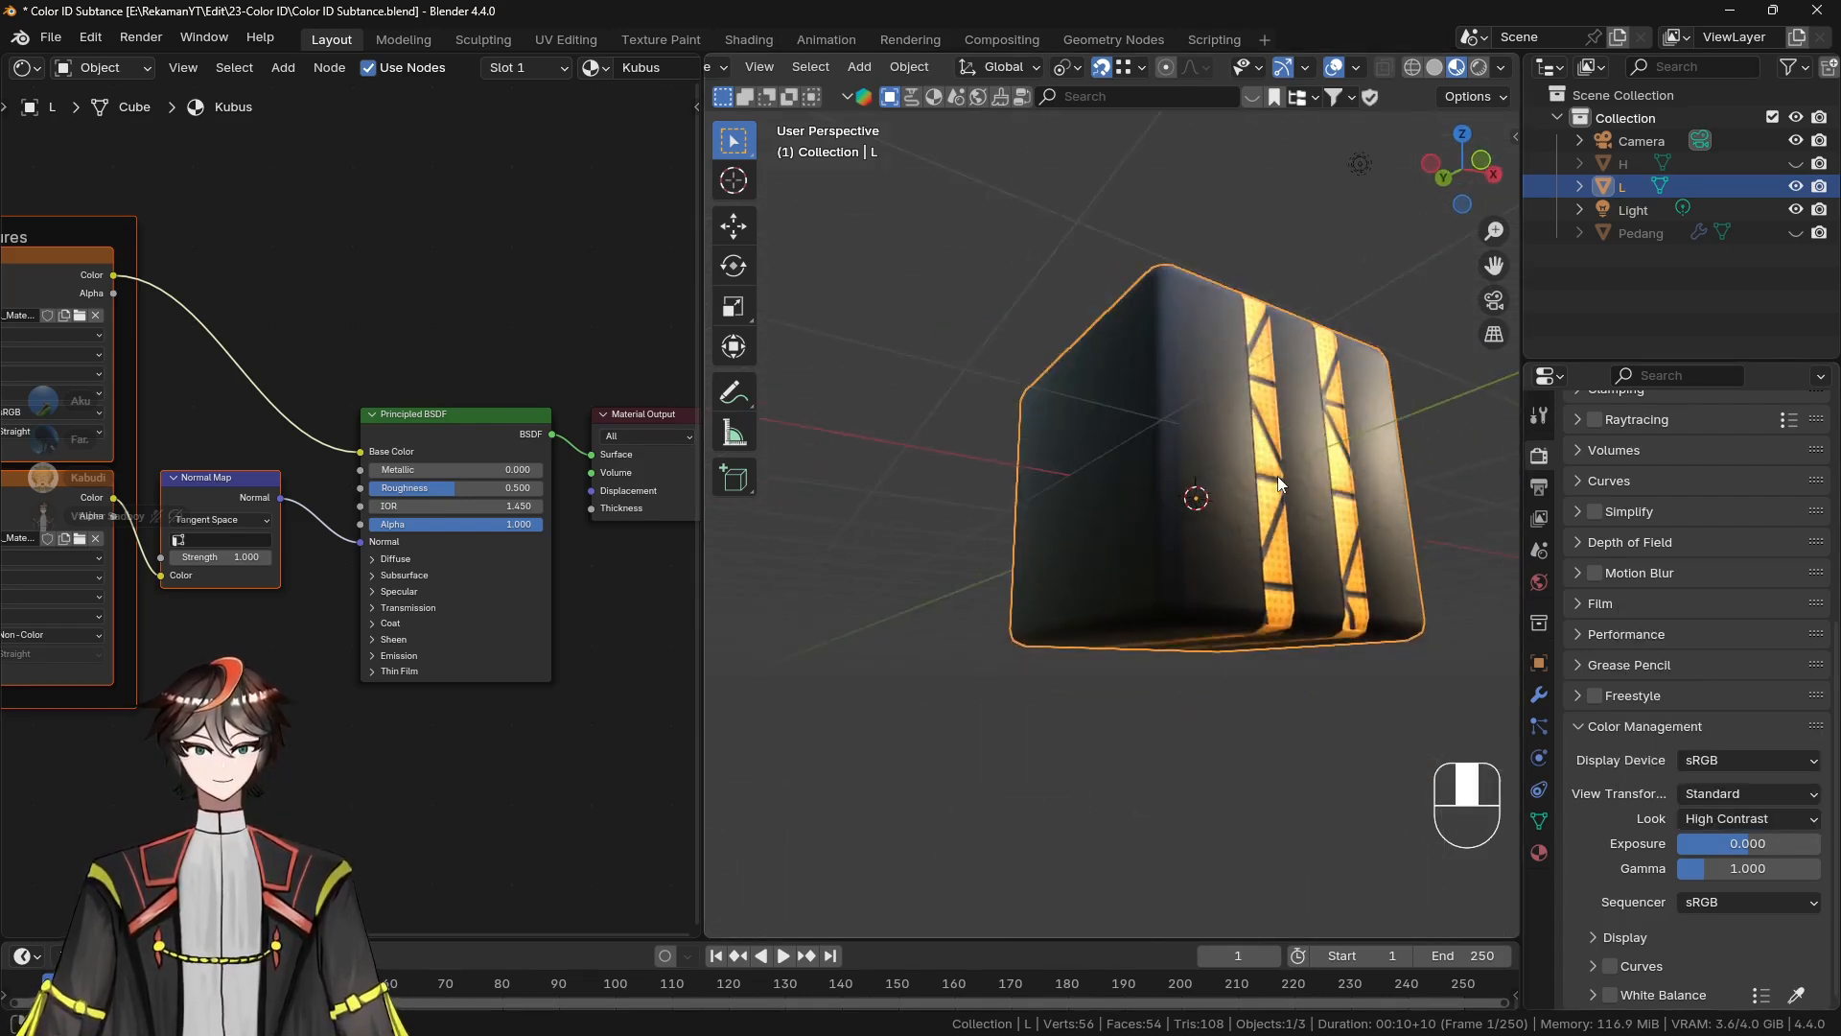